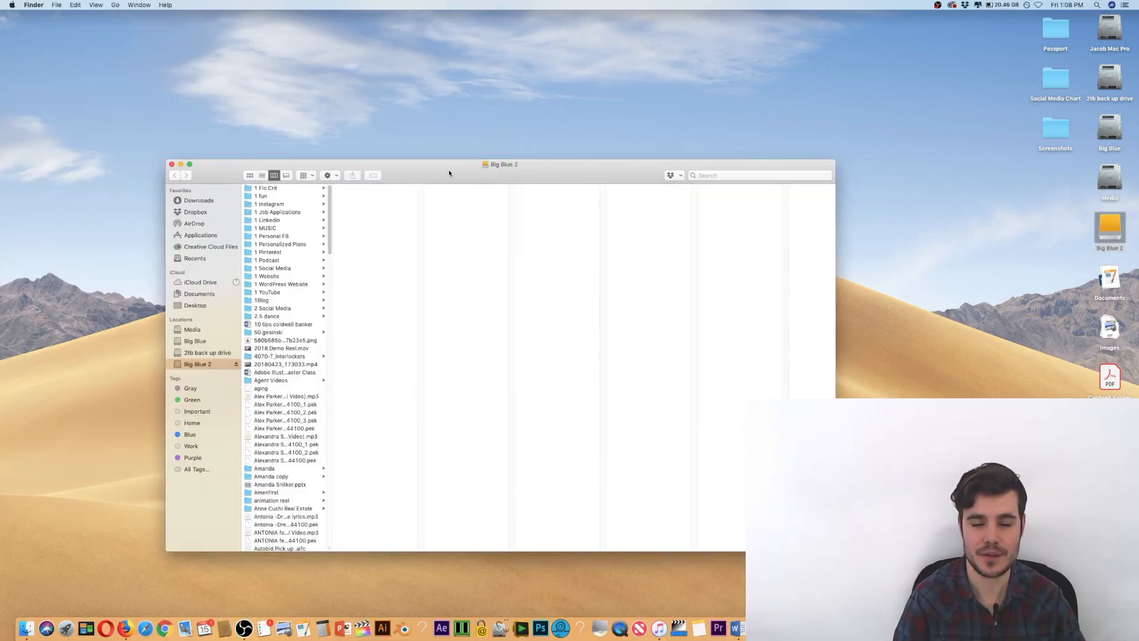
drag(448, 169, 419, 131)
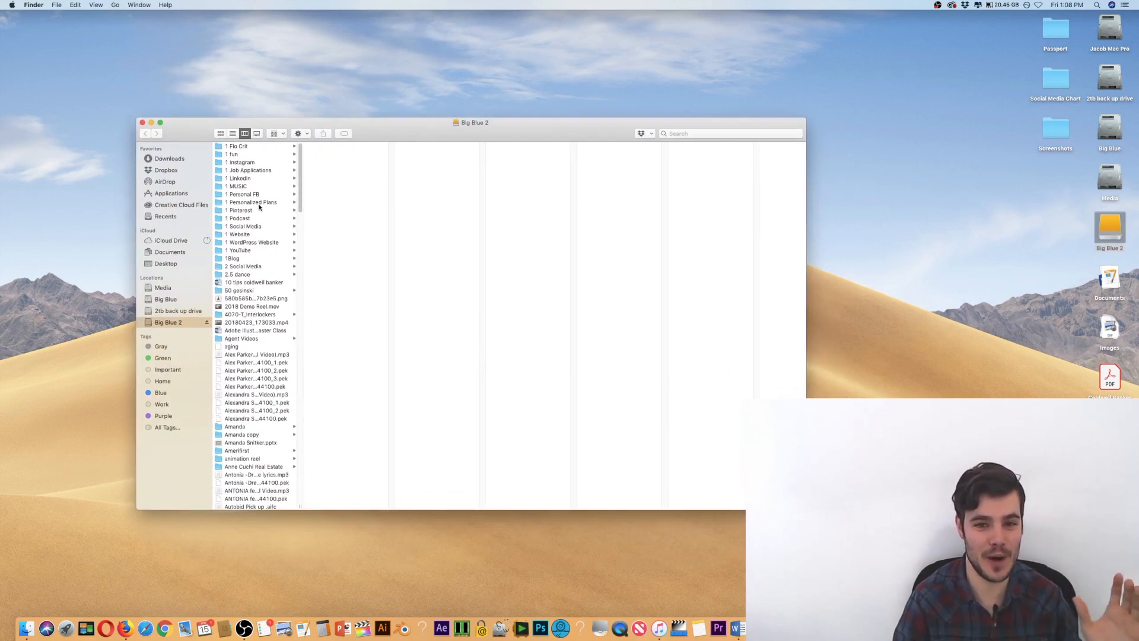
drag(200, 123, 199, 118)
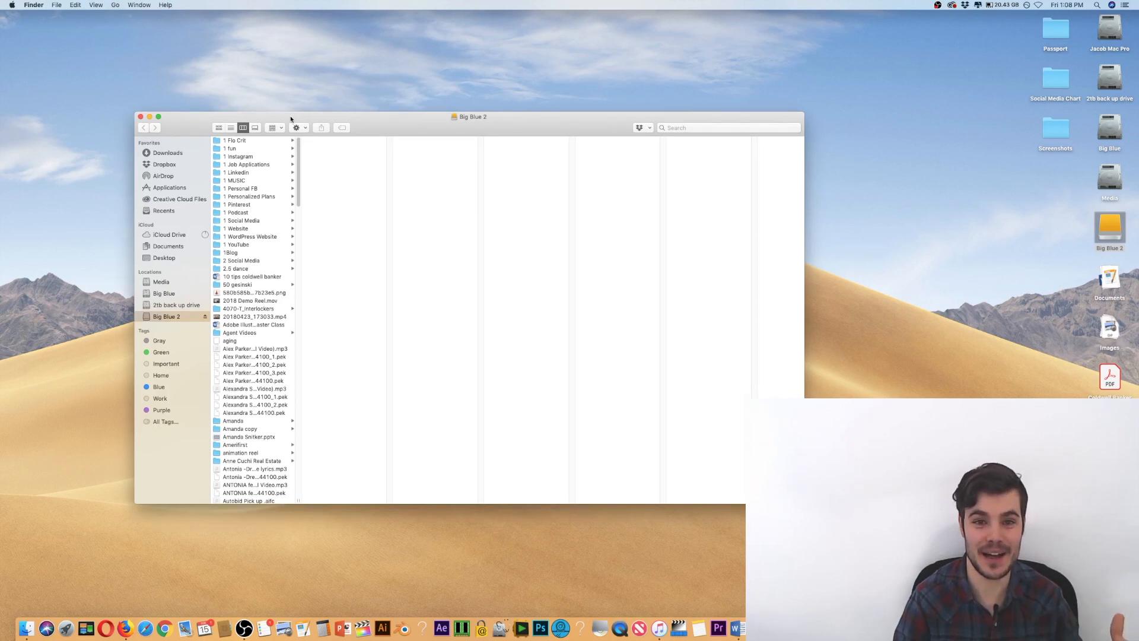
drag(291, 122, 284, 116)
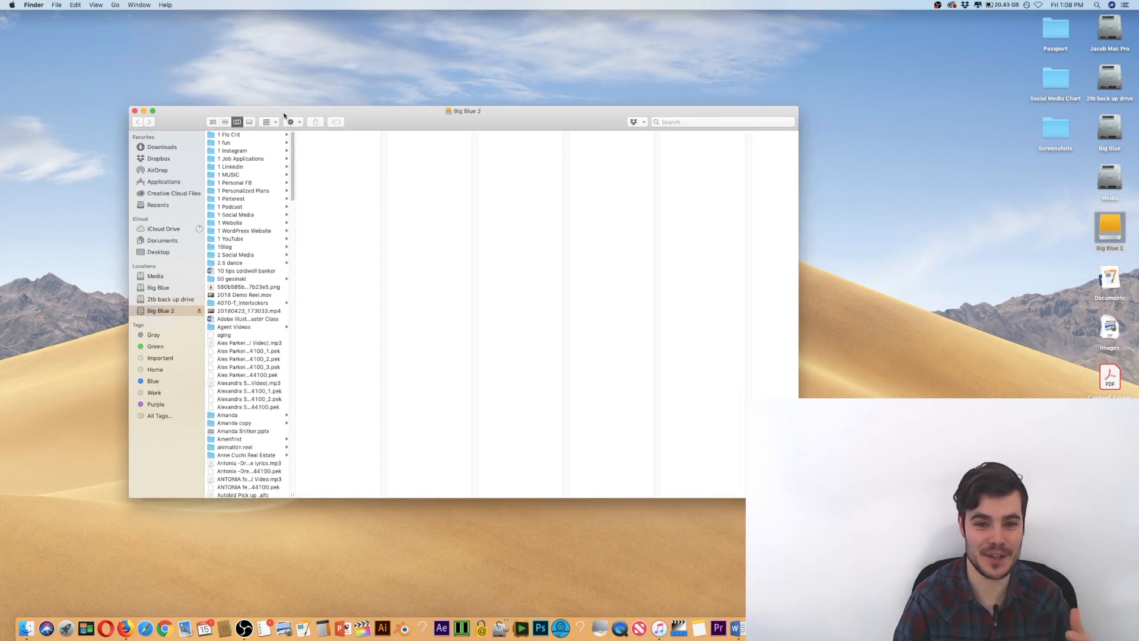
Create a folder named "Advanced shooting videos on your phone" inside the 1 YouTube folder.
click(243, 240)
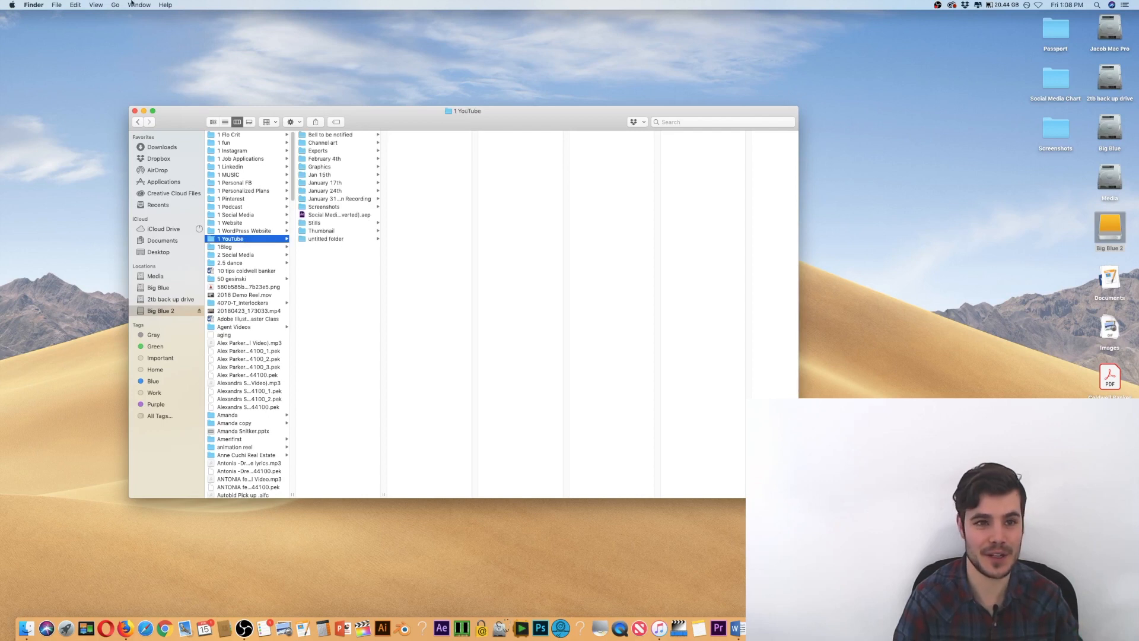
click(55, 4)
click(65, 26)
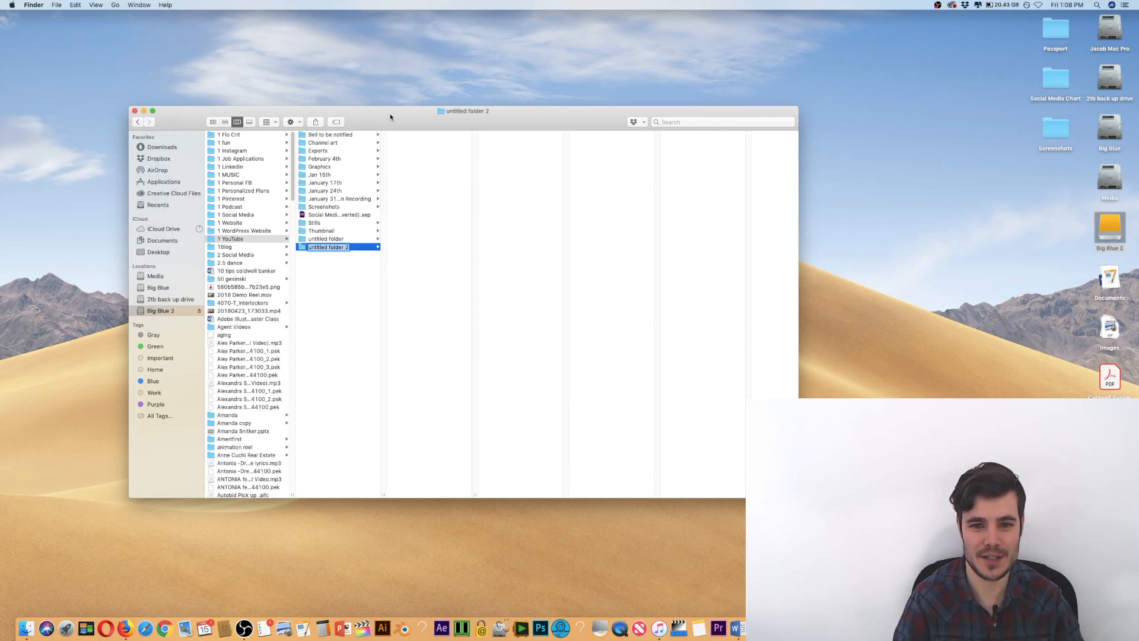
drag(390, 116, 392, 141)
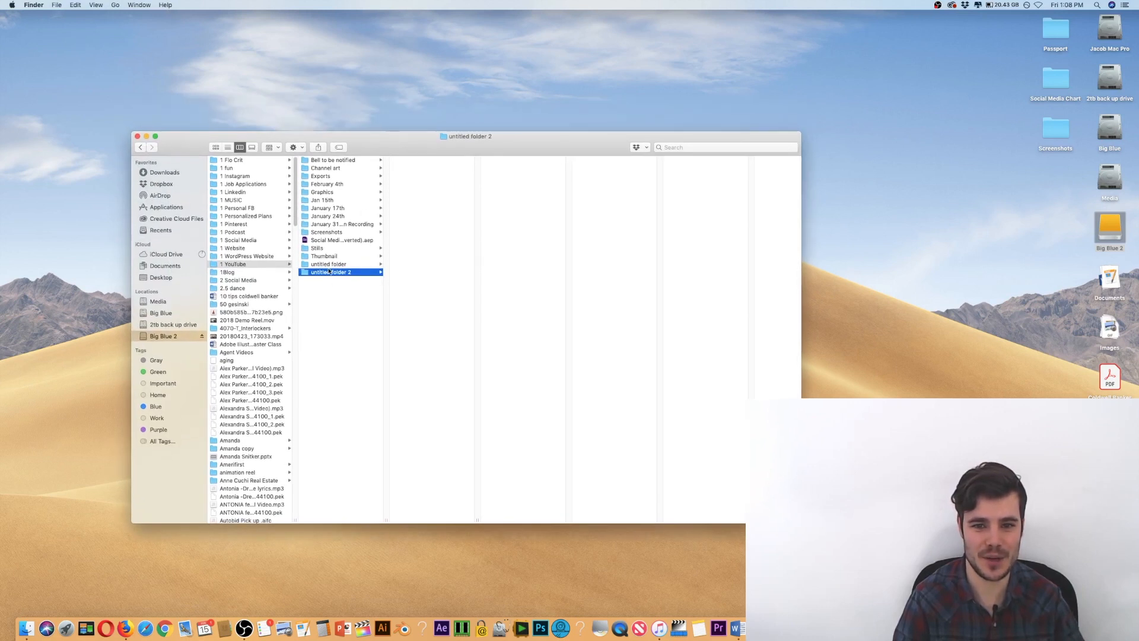
key(Return)
text(Ad)
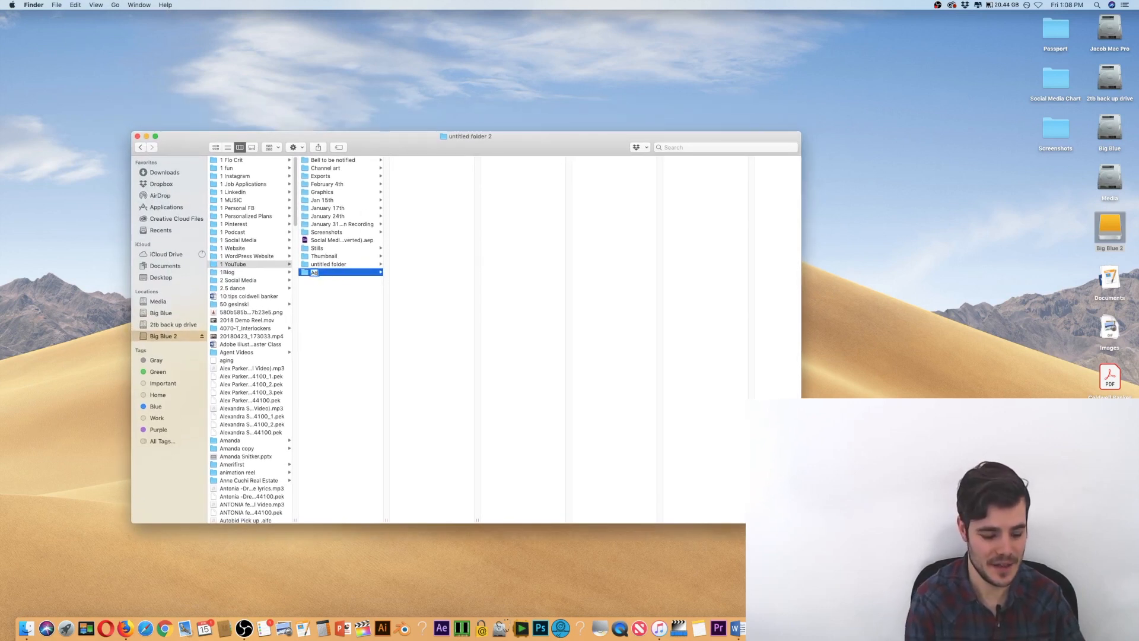
text(vanced shooting videos on your phone)
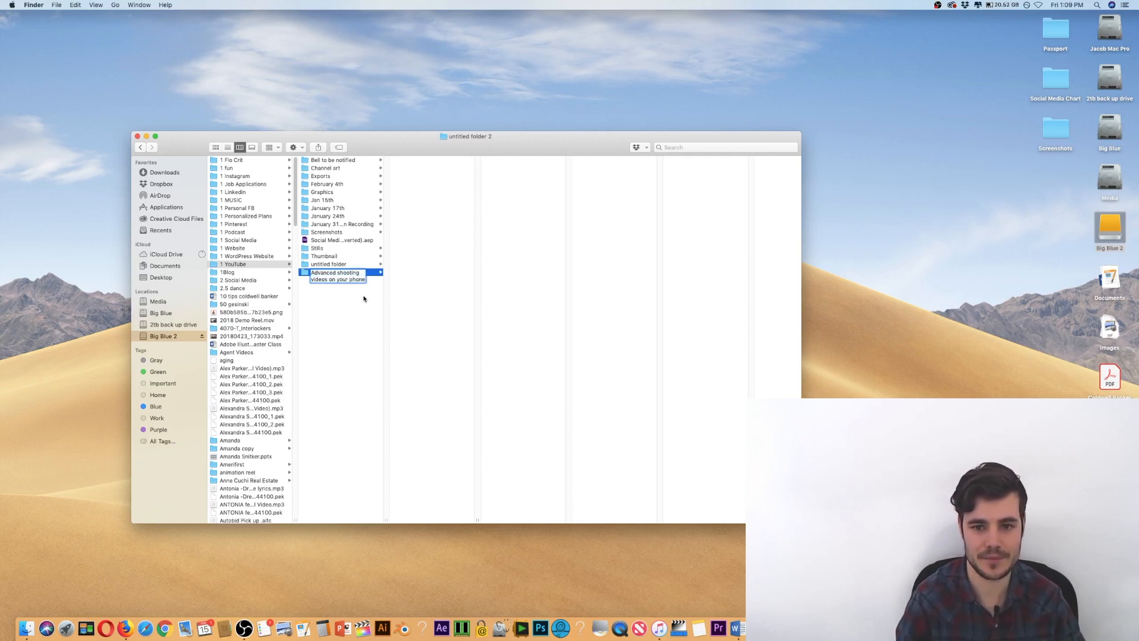
key(Return)
Create a subfolder named "Video Clips" inside the "Advanced shooting videos on your phone" folder.
right_click(420, 246)
click(434, 248)
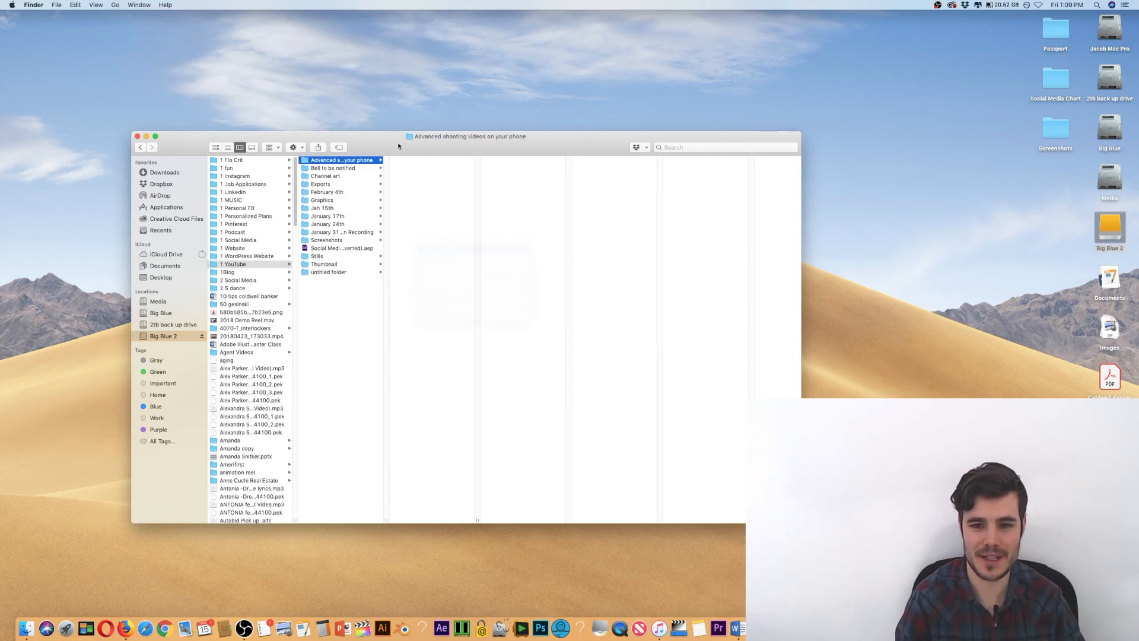
drag(382, 140, 362, 142)
key(Return)
text(C)
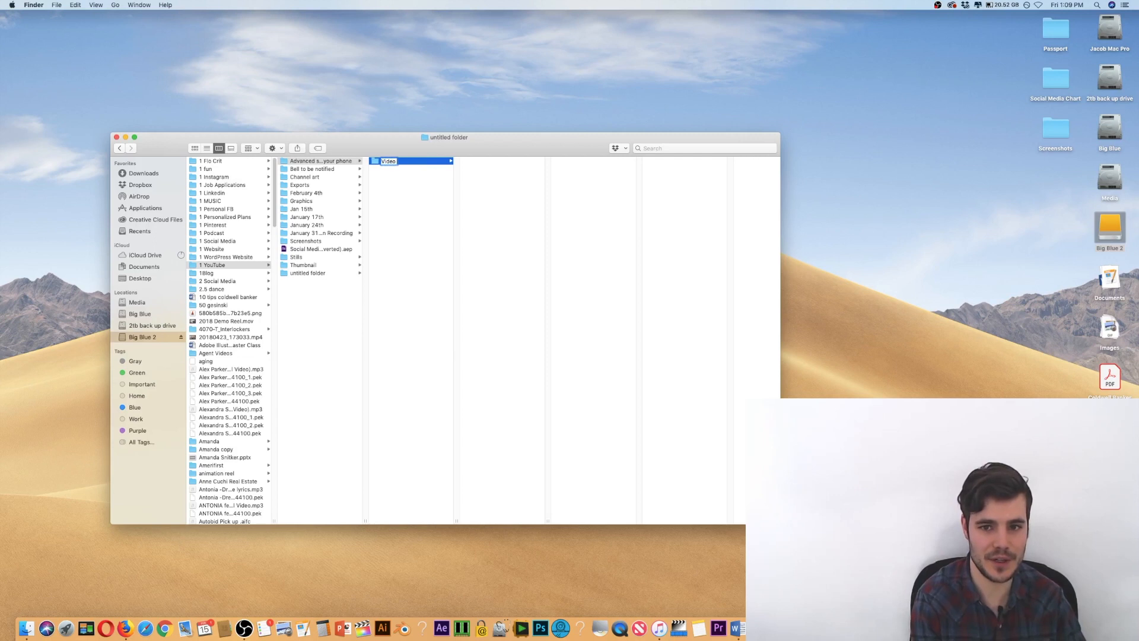
click(403, 202)
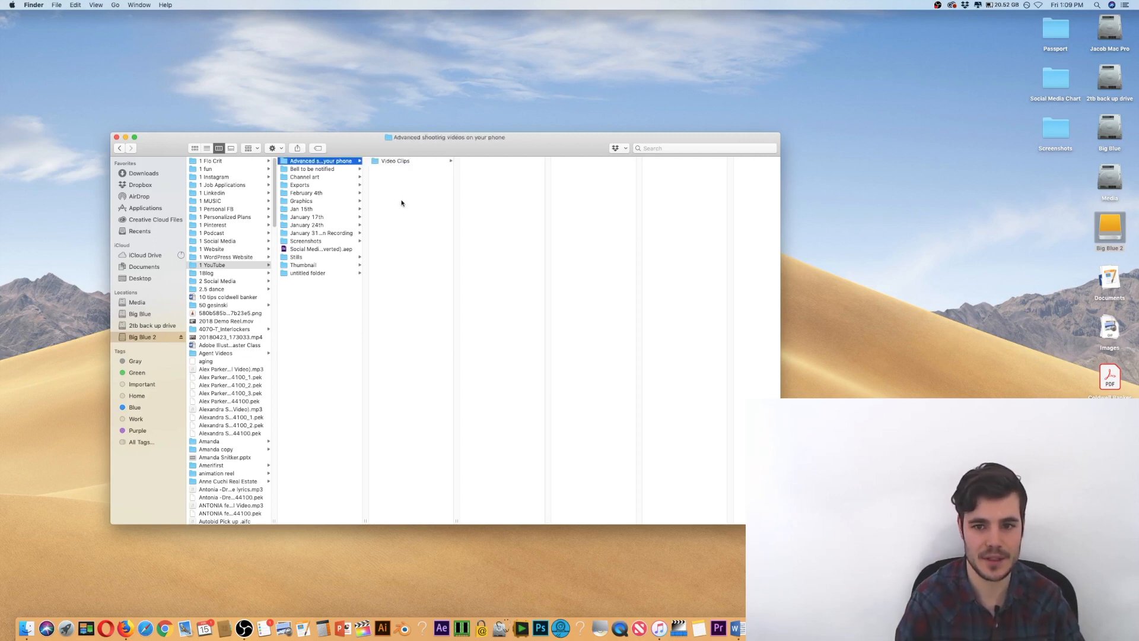
Add a subfolder named "Audio" alongside the Video Clips folder.
right_click(402, 203)
click(408, 204)
text(A)
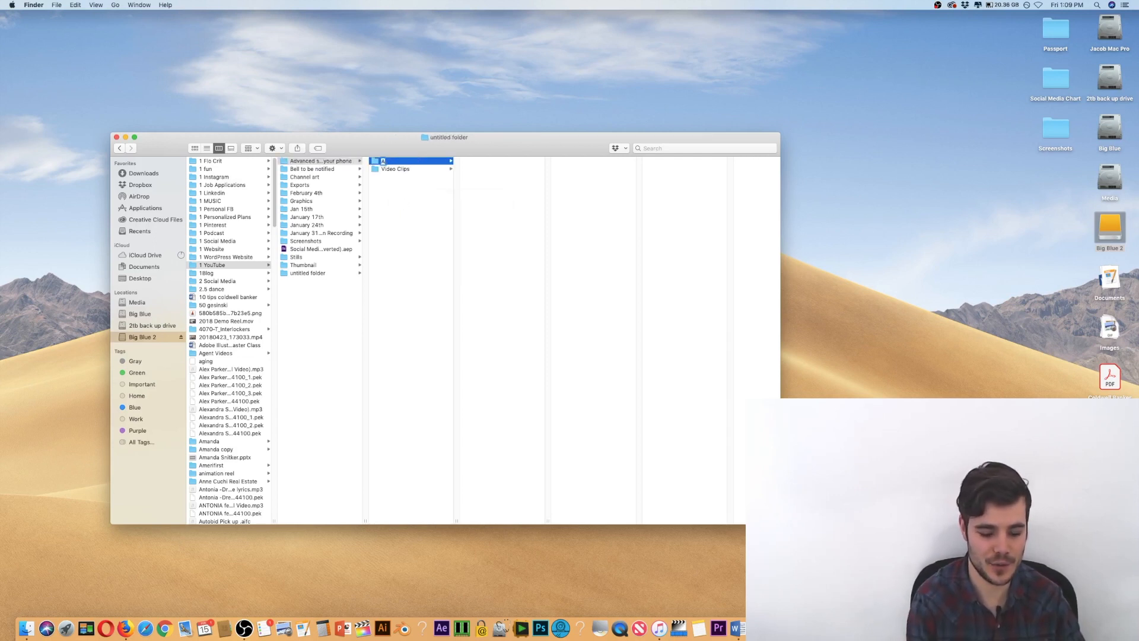
text(udio)
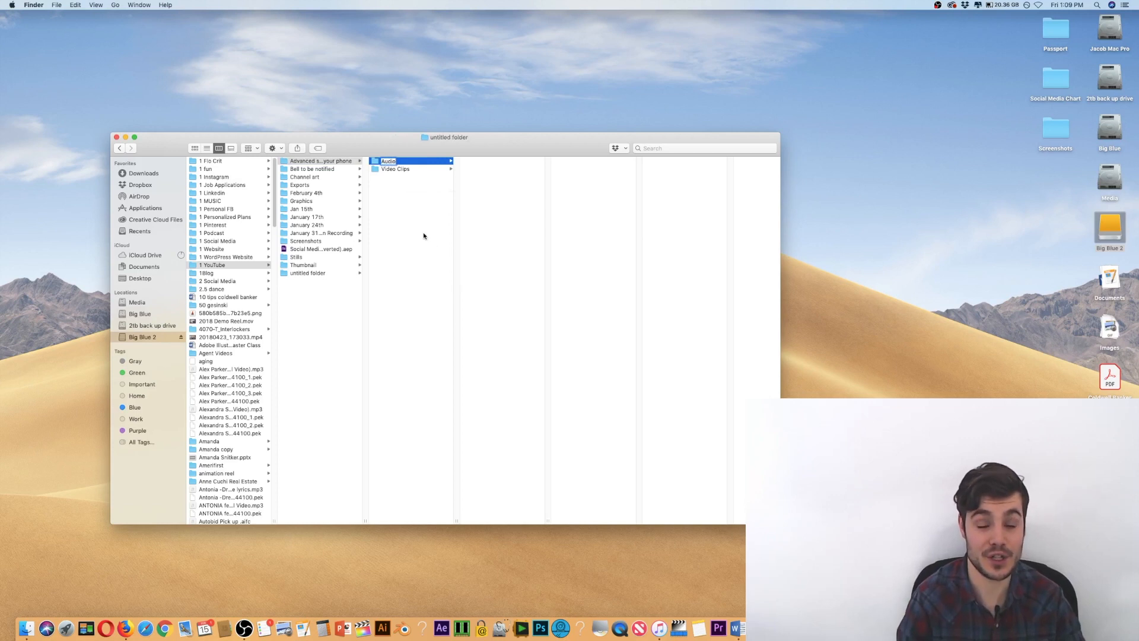
click(422, 232)
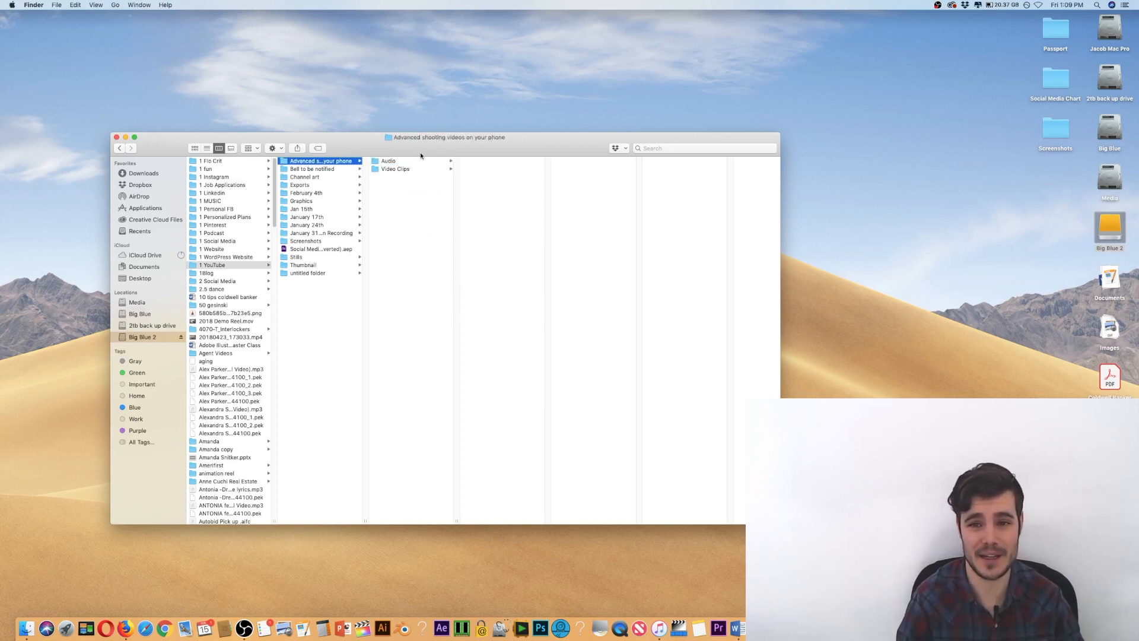
Add a subfolder named "Graphics" to the "Advanced shooting videos on your phone" project folder.
right_click(399, 191)
click(404, 191)
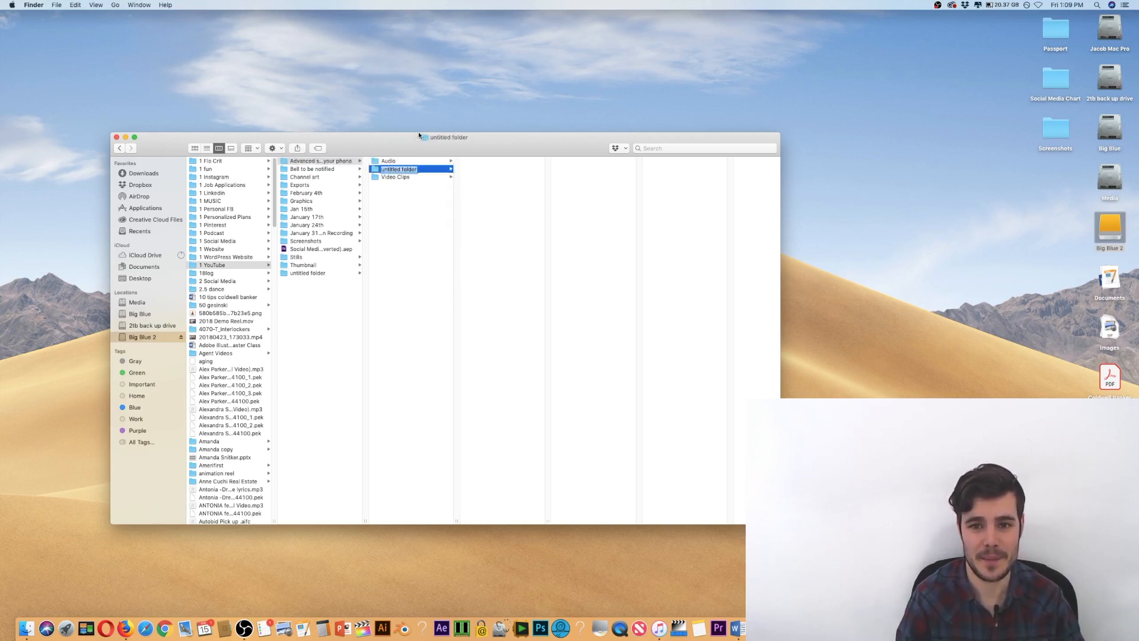
text(Grap)
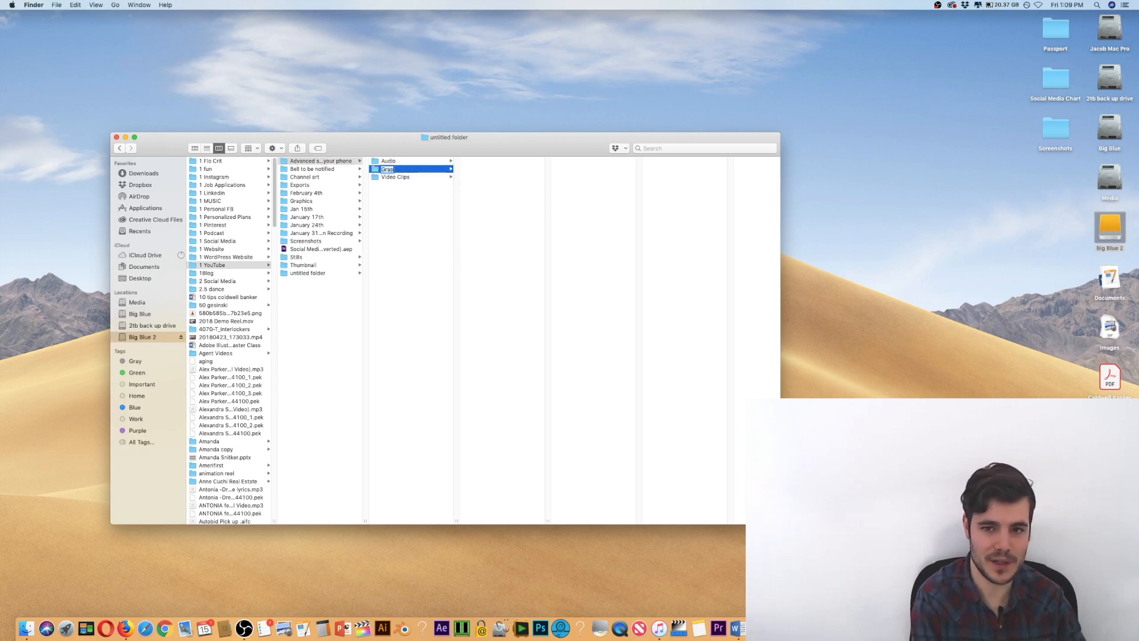
text(hics)
Add a subfolder named "Music" to the same project folder.
right_click(397, 198)
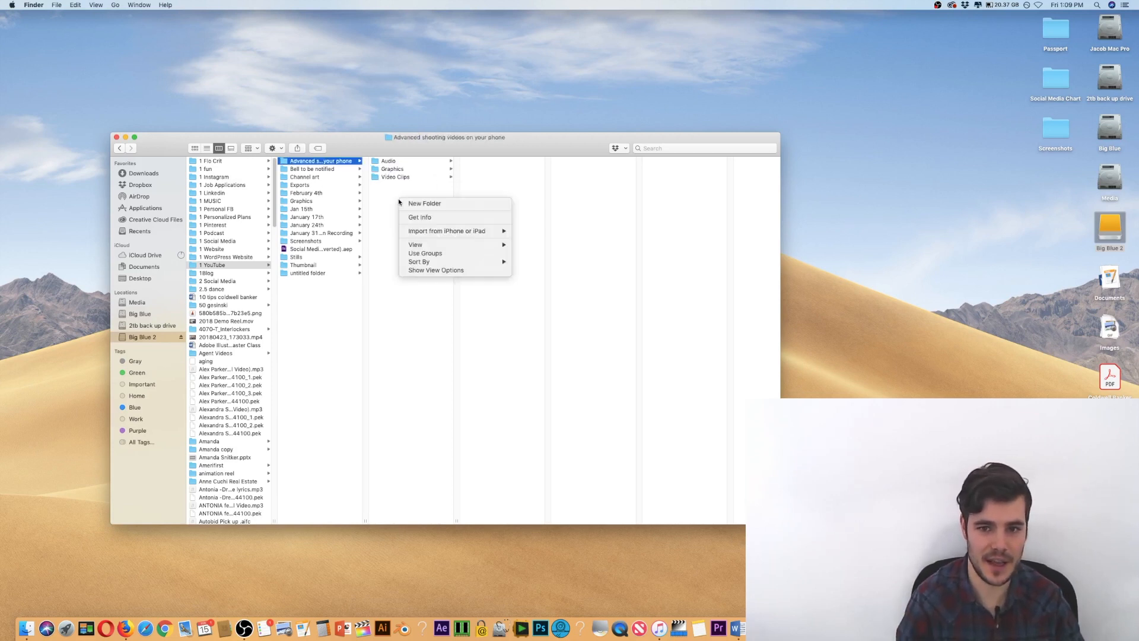
click(407, 203)
text(Music)
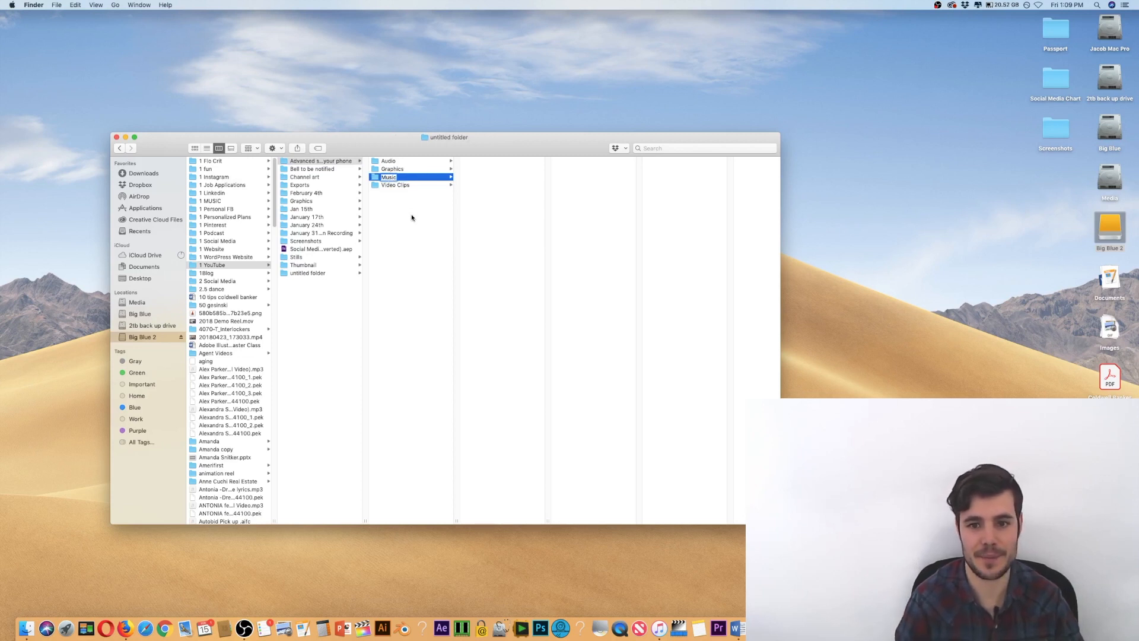
click(412, 217)
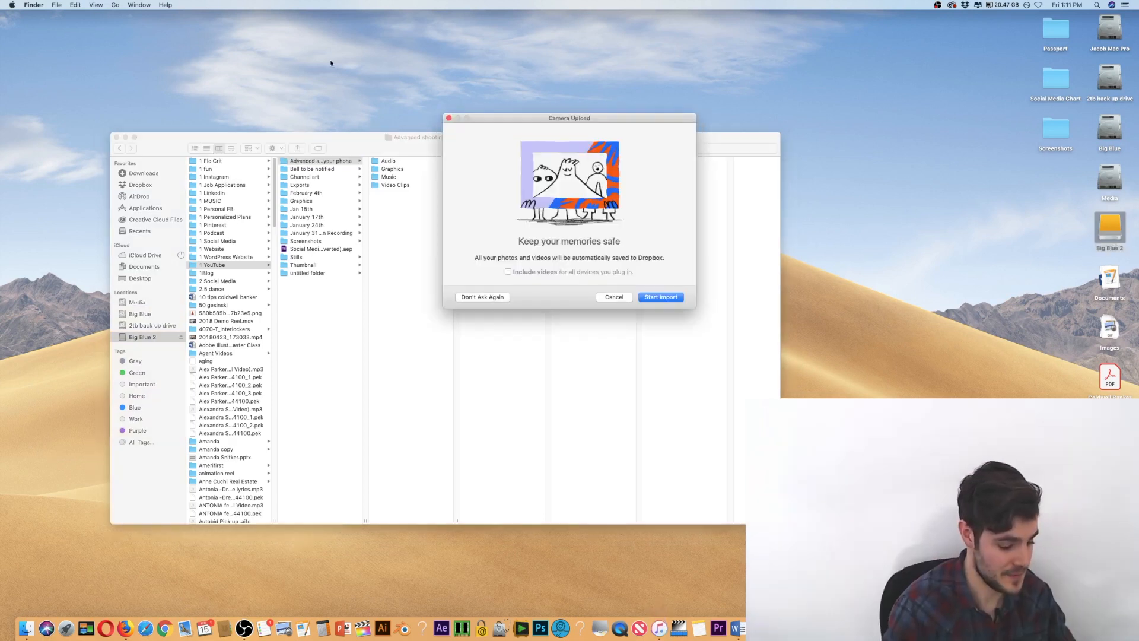
Cancel the Dropbox camera upload and search for and open Image Capture.
click(614, 297)
click(1096, 4)
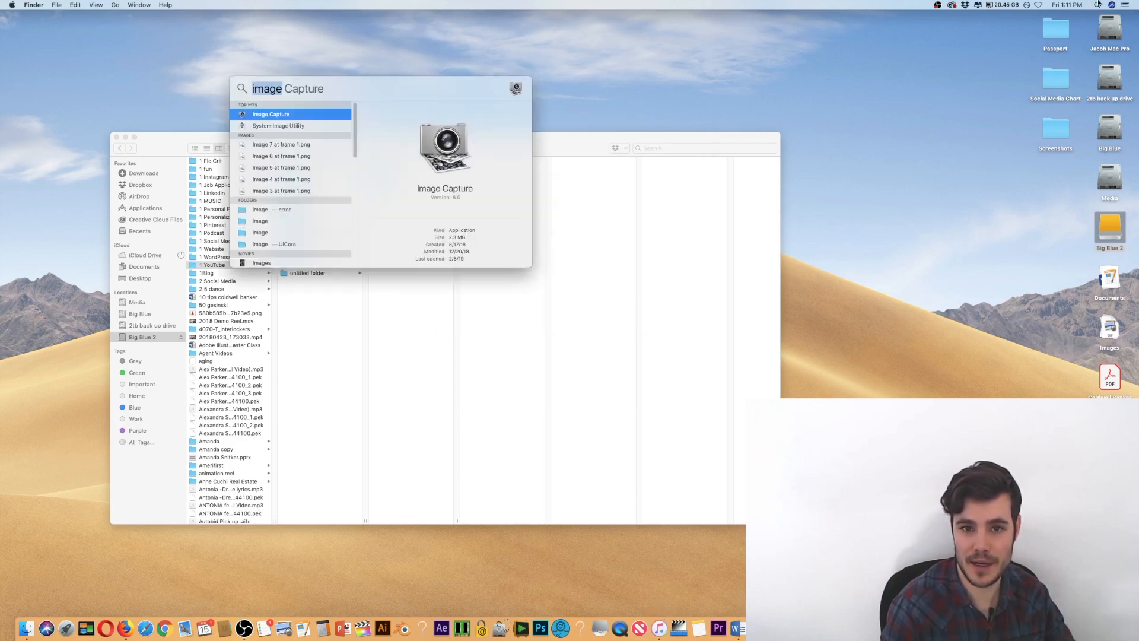
click(277, 117)
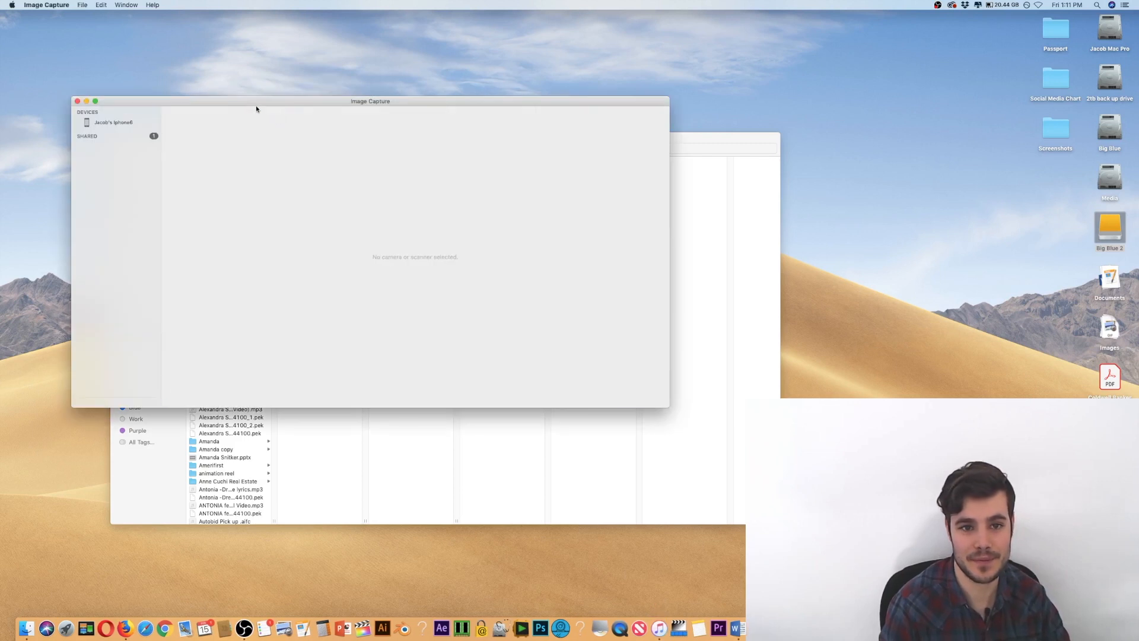
Select the clips IMG_5744.MOV, IMG_5745.MOV and IMG_5746.MOV on the connected iPhone.
drag(251, 105, 285, 95)
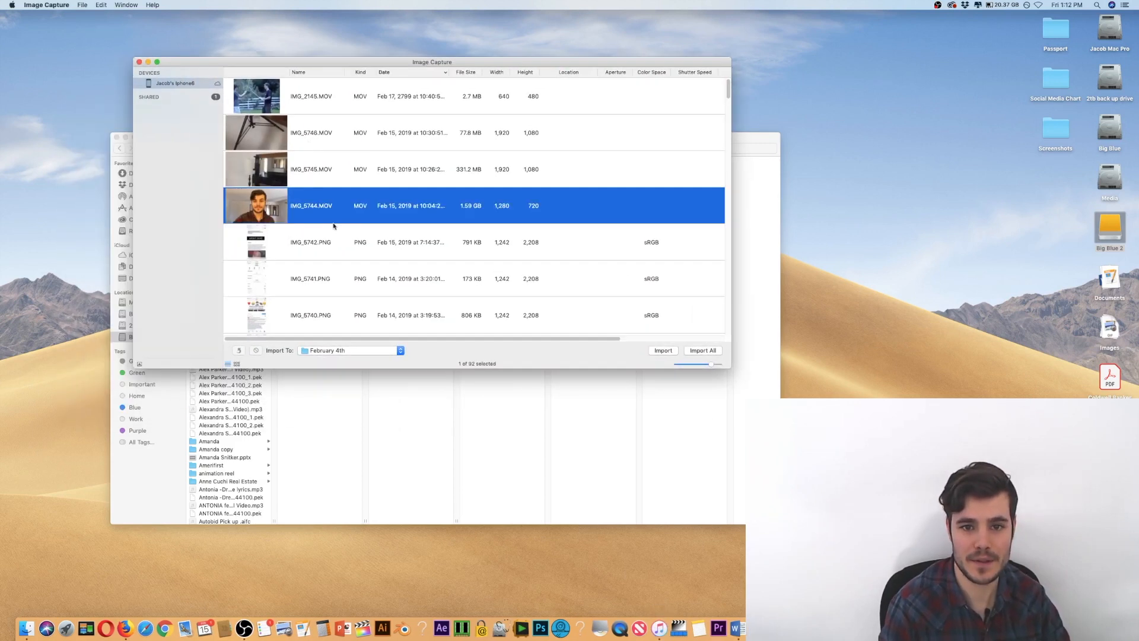
shift+click(323, 159)
shift+click(309, 133)
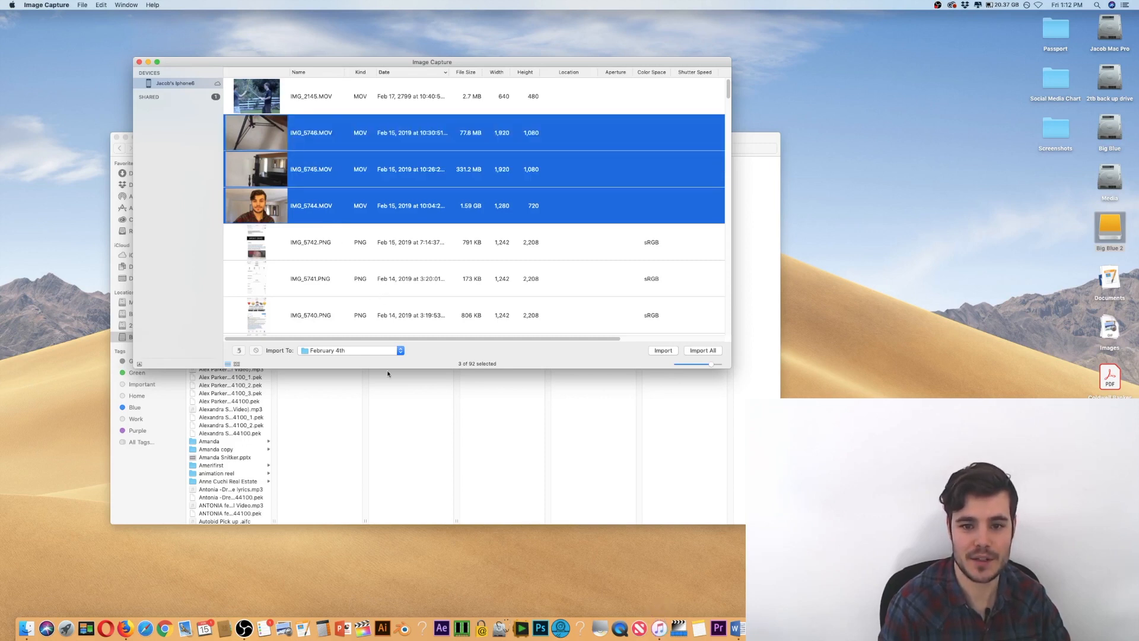
Set the import destination to Video Clips inside "Advanced shooting videos on your phone" and import the selected clips.
click(383, 350)
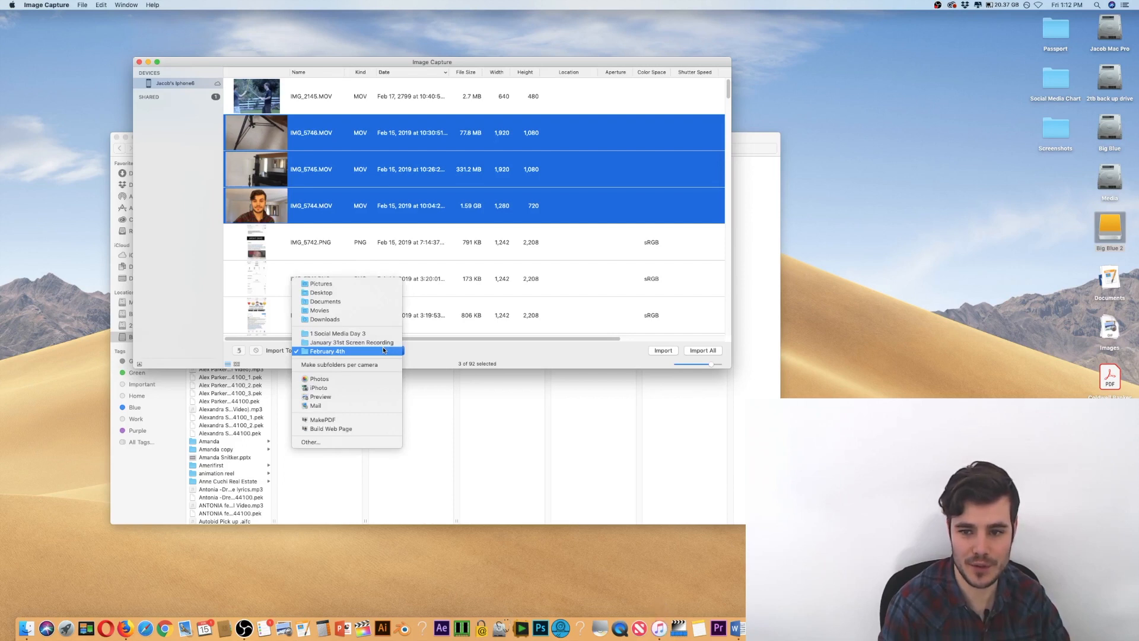
click(355, 442)
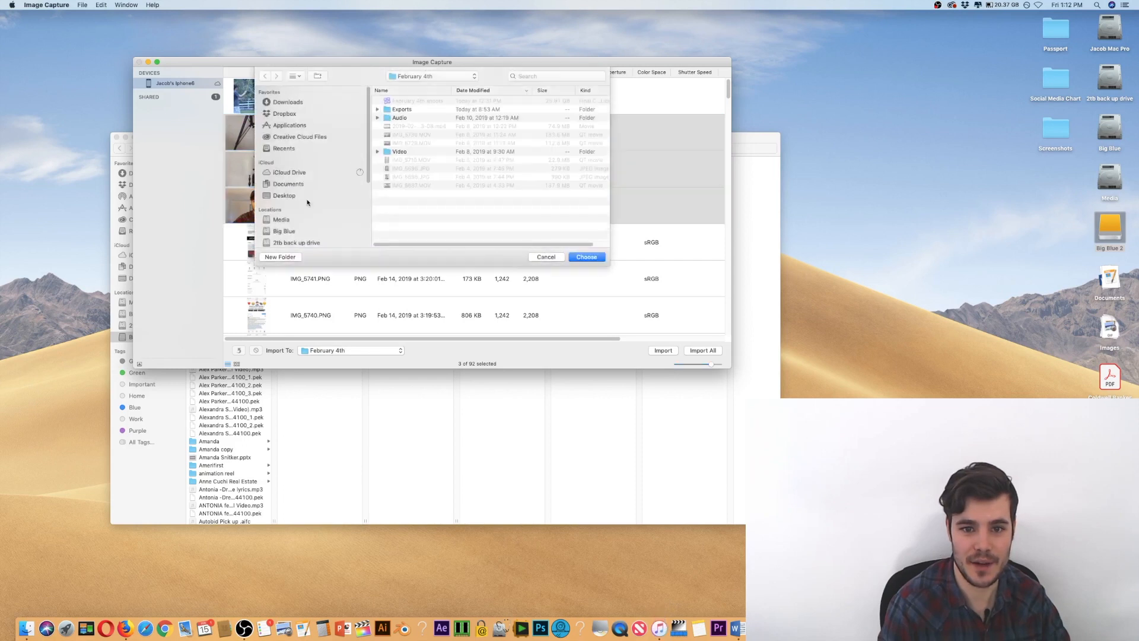
drag(368, 152, 376, 191)
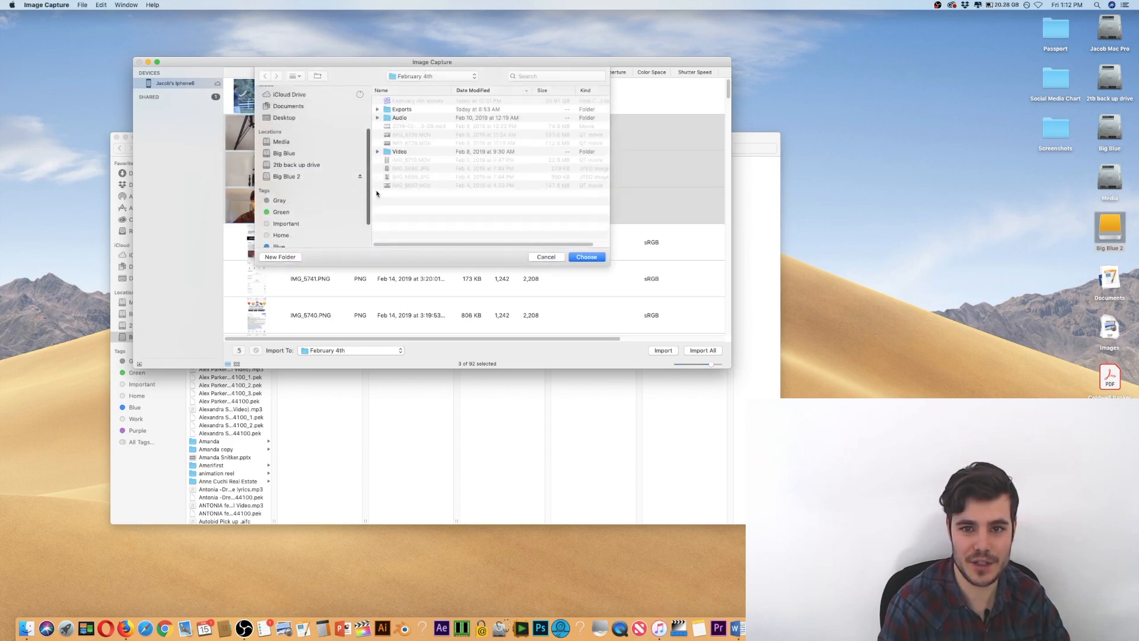
click(436, 77)
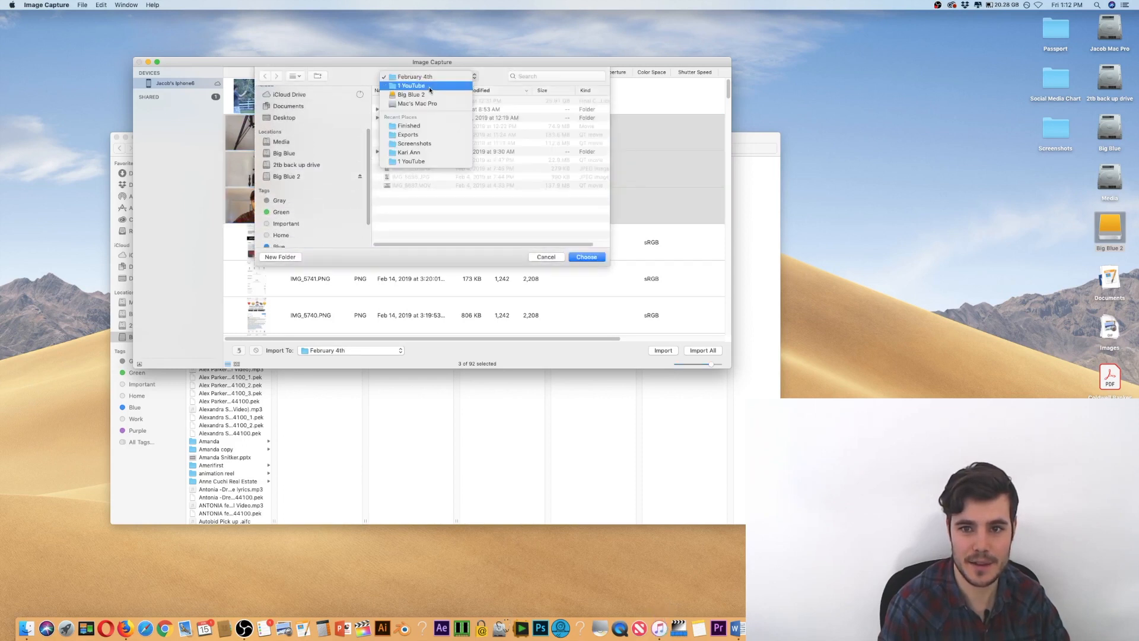
click(429, 90)
double_click(427, 100)
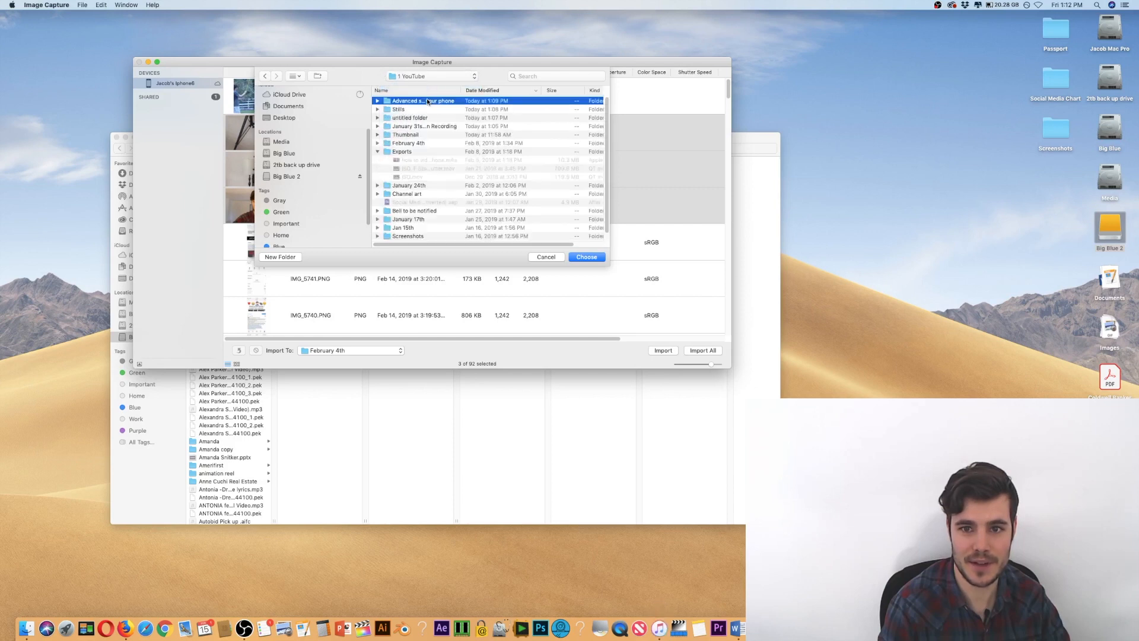
double_click(408, 126)
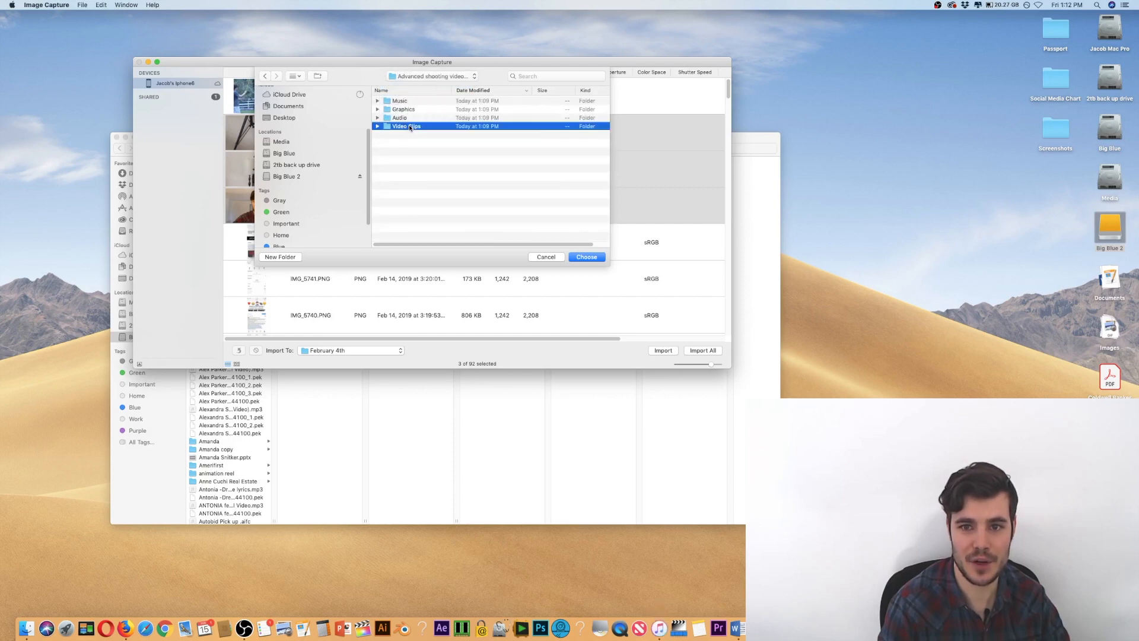
click(598, 256)
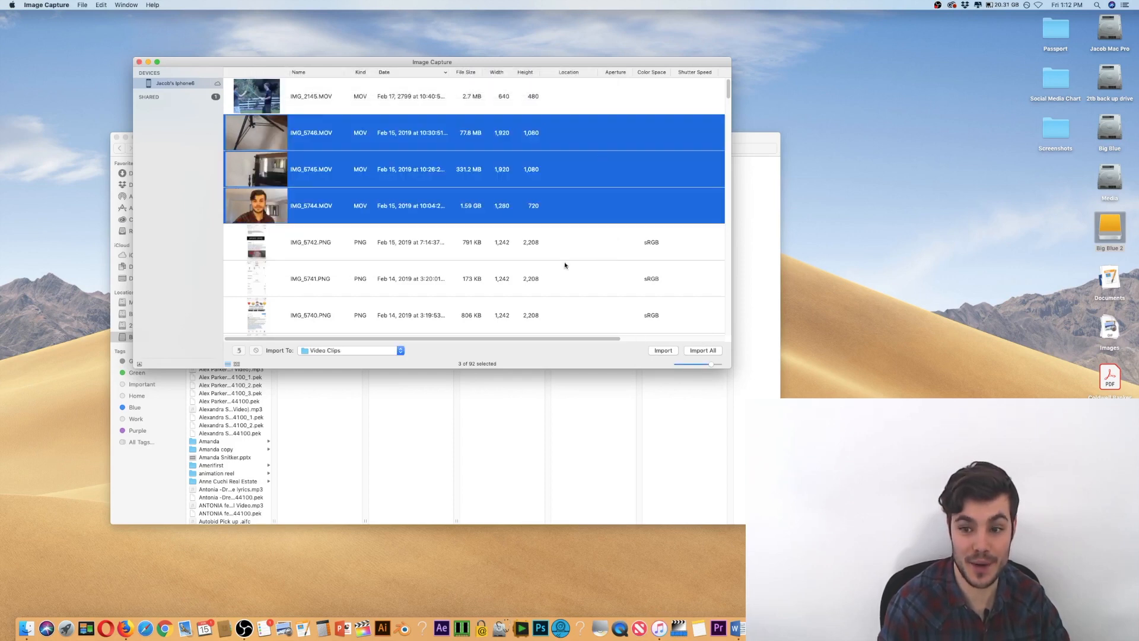
click(662, 350)
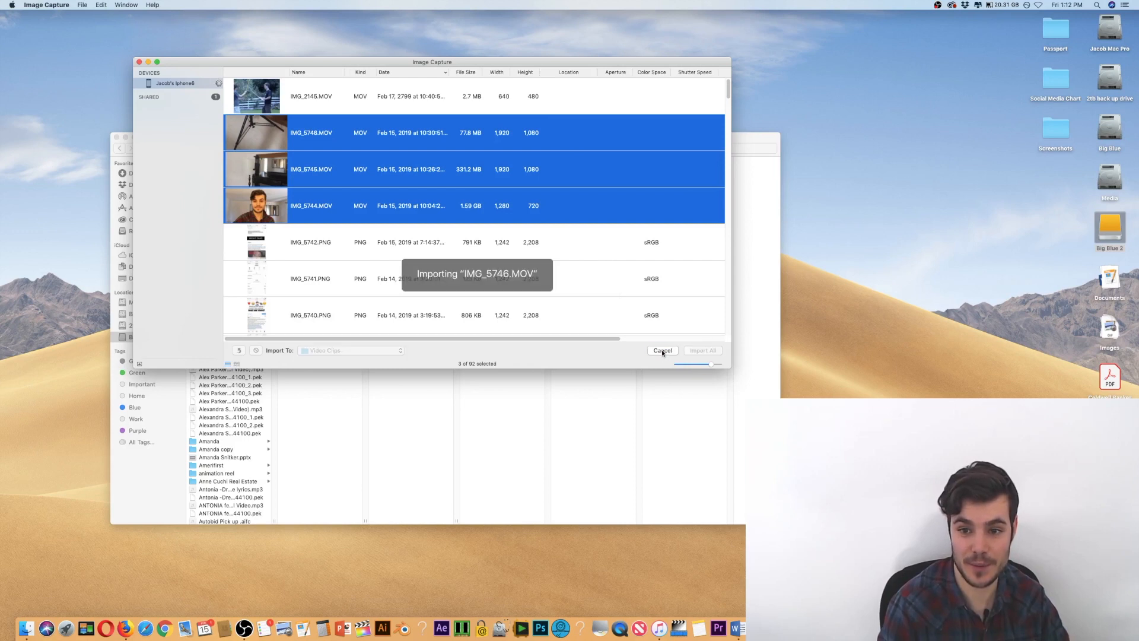
Switch to Finder and open the project's Video Clips folder to check the incoming clips.
drag(475, 62, 598, 238)
drag(468, 139, 394, 72)
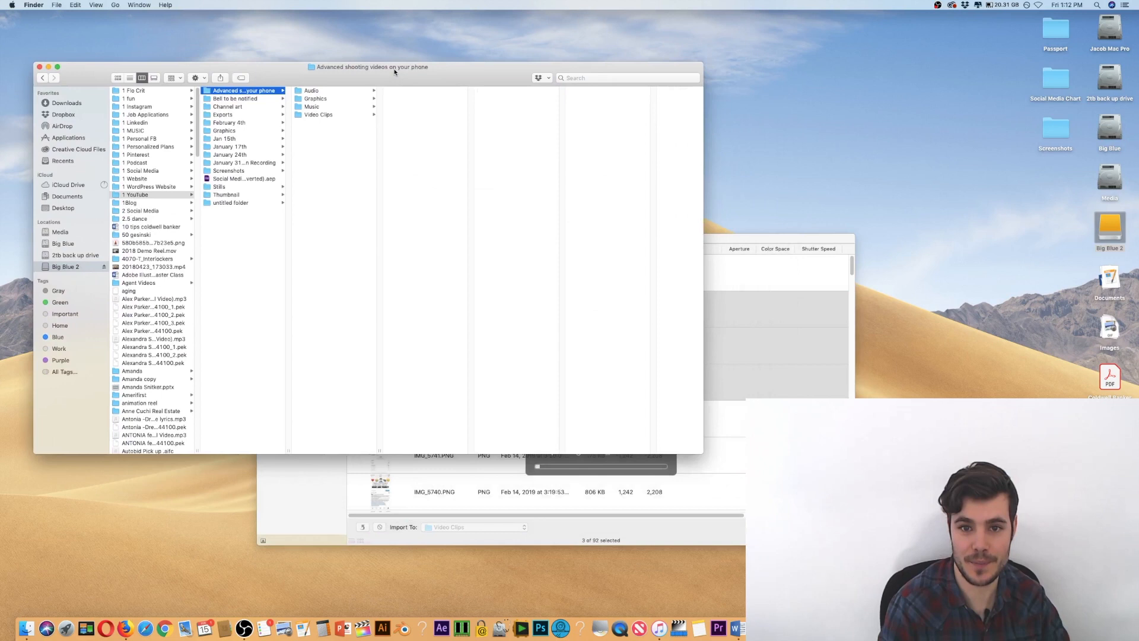
click(320, 115)
drag(333, 69, 376, 247)
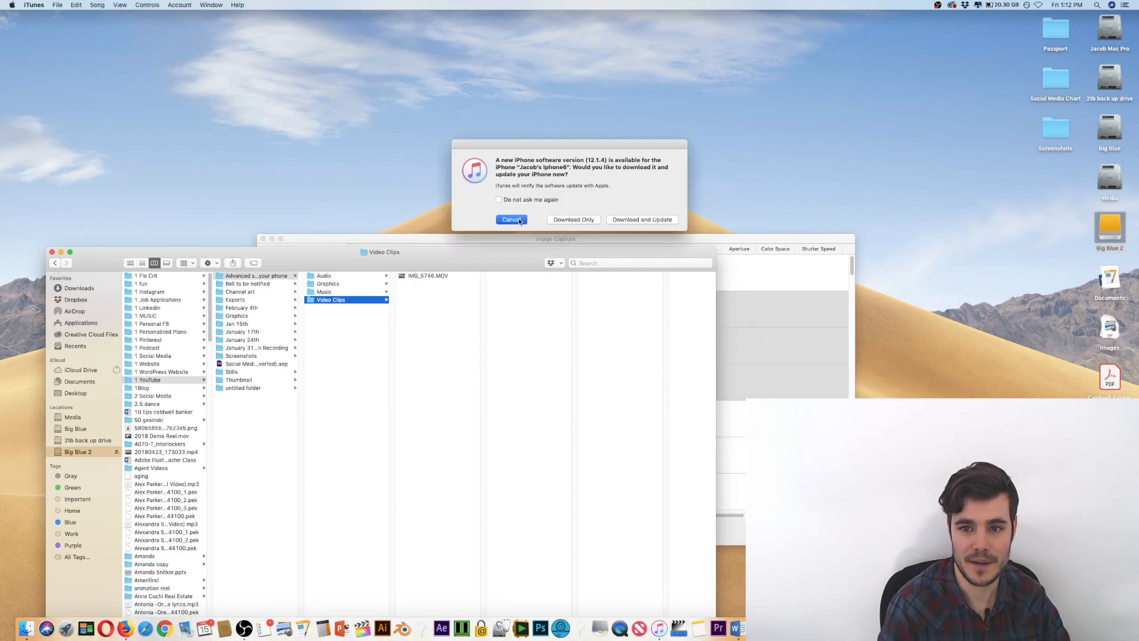
Decline the iPhone software update and rearrange the Finder and Image Capture windows to view both.
click(512, 219)
drag(453, 259, 441, 30)
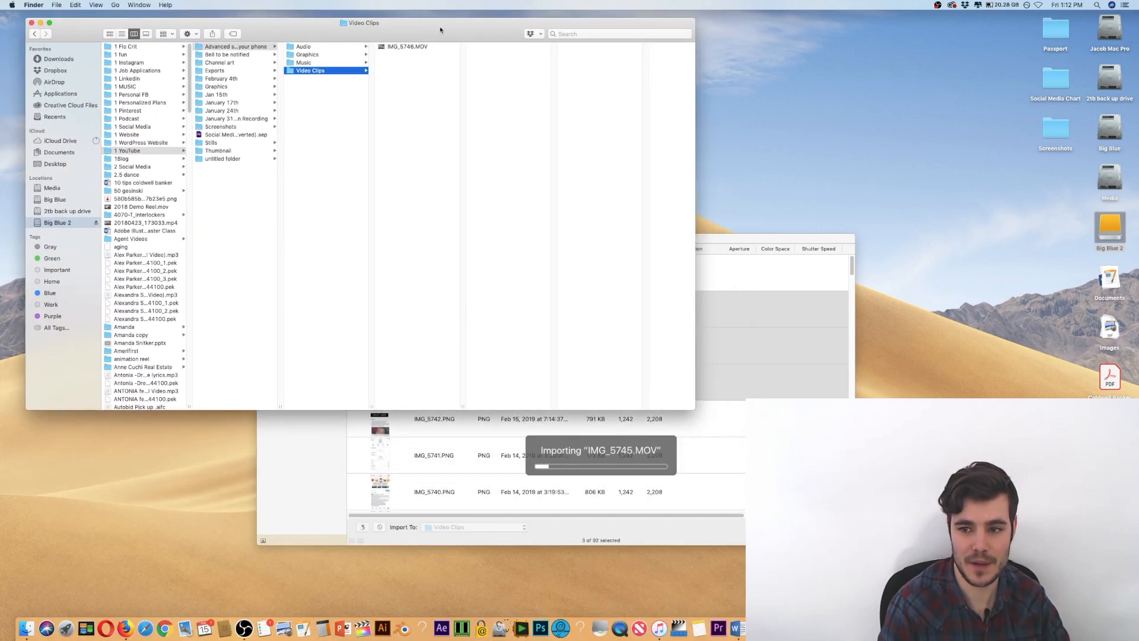
drag(765, 241, 698, 214)
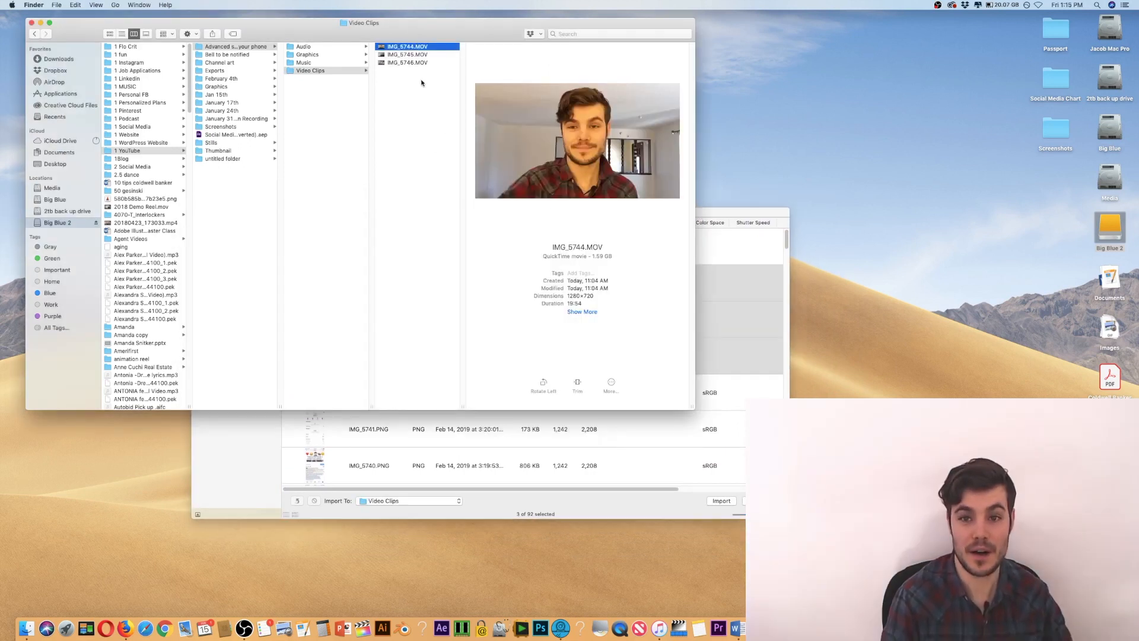
Rename the clip IMG_5744.MOV in the Video Clips folder as Main Discussion.
drag(436, 26, 512, 80)
click(489, 99)
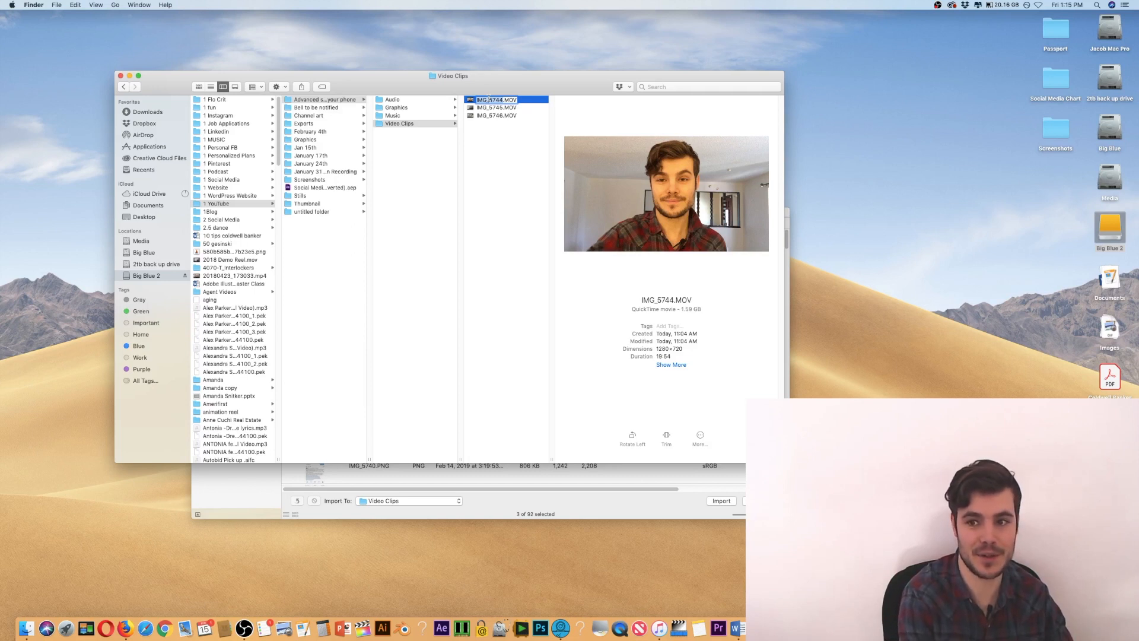
text(Ma)
text(in)
text( Discussio)
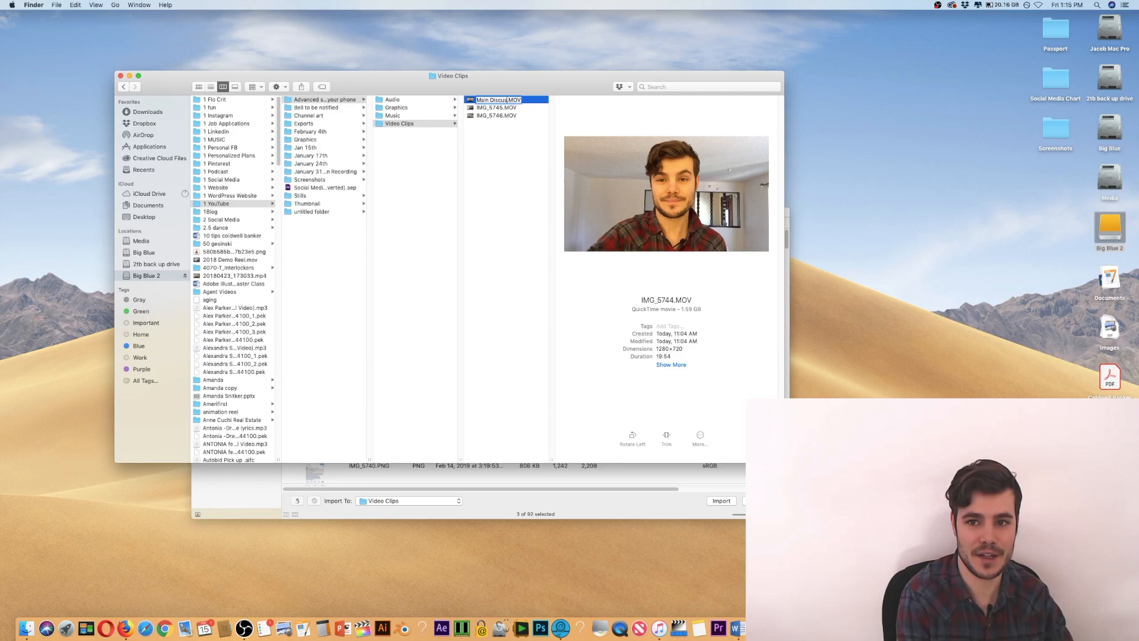
text(n)
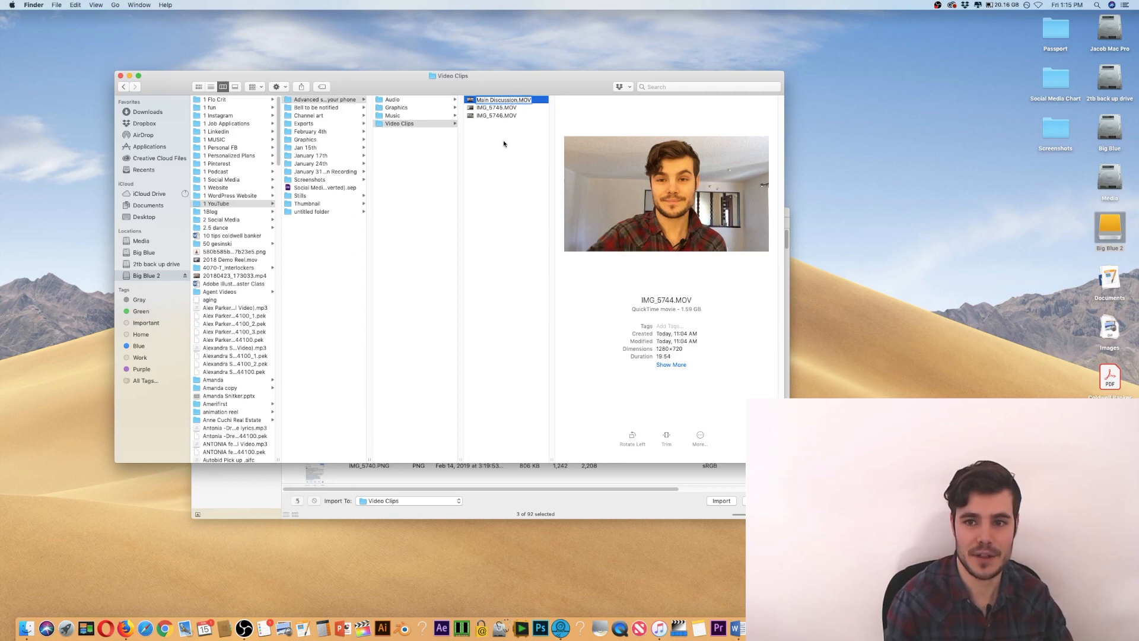
key(Return)
Rename the clip IMG_5745.MOV as Light stand.
click(497, 100)
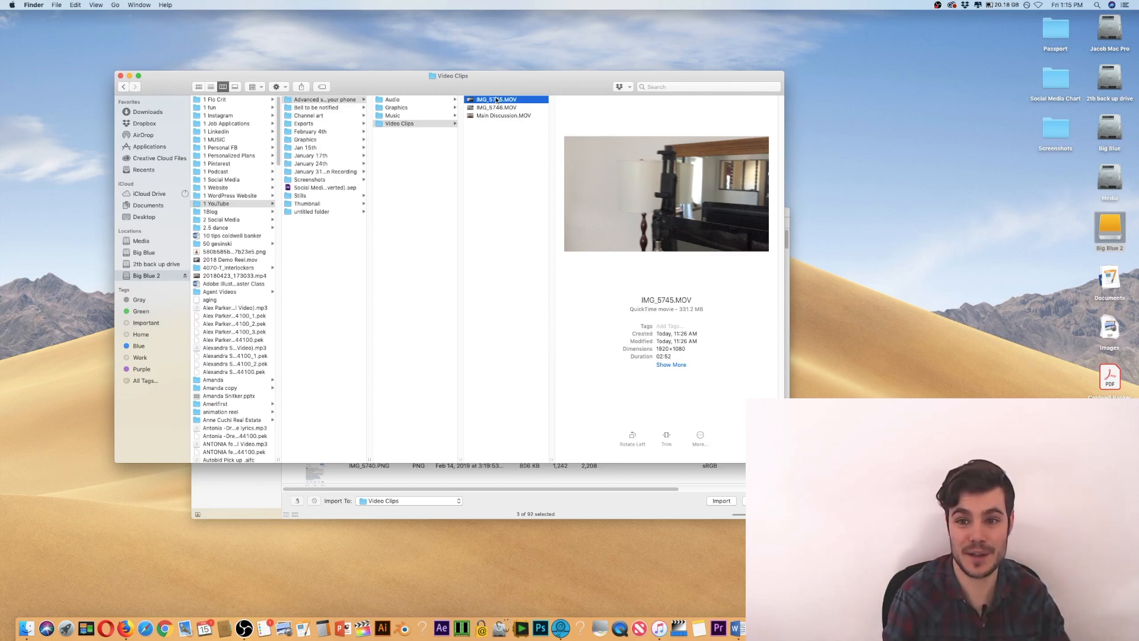
click(496, 99)
text(Light stand)
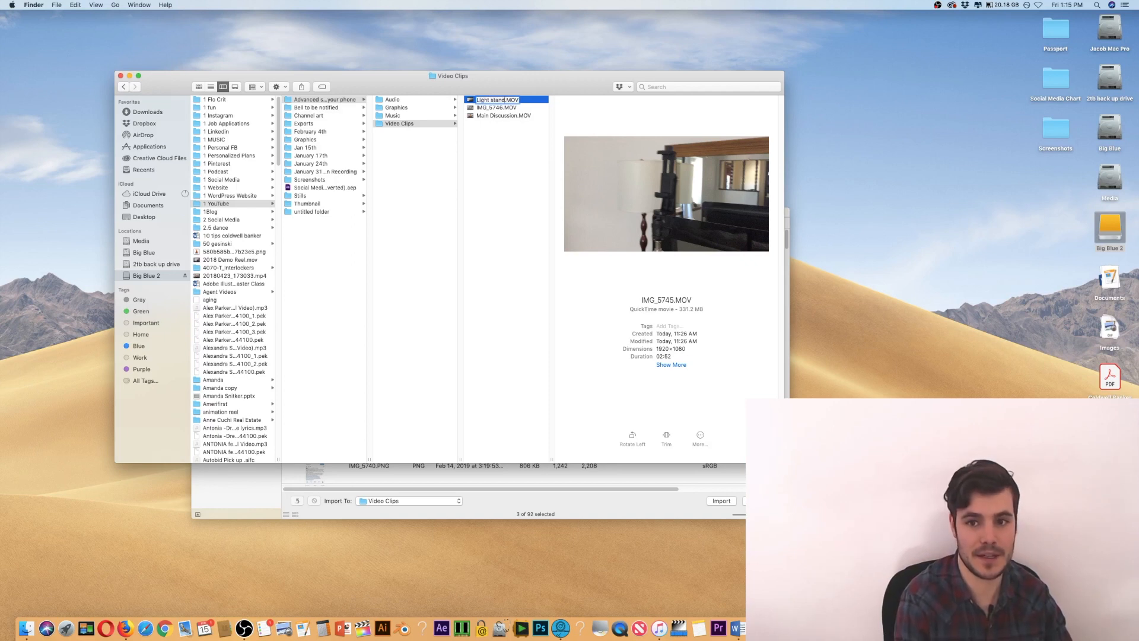
key(Return)
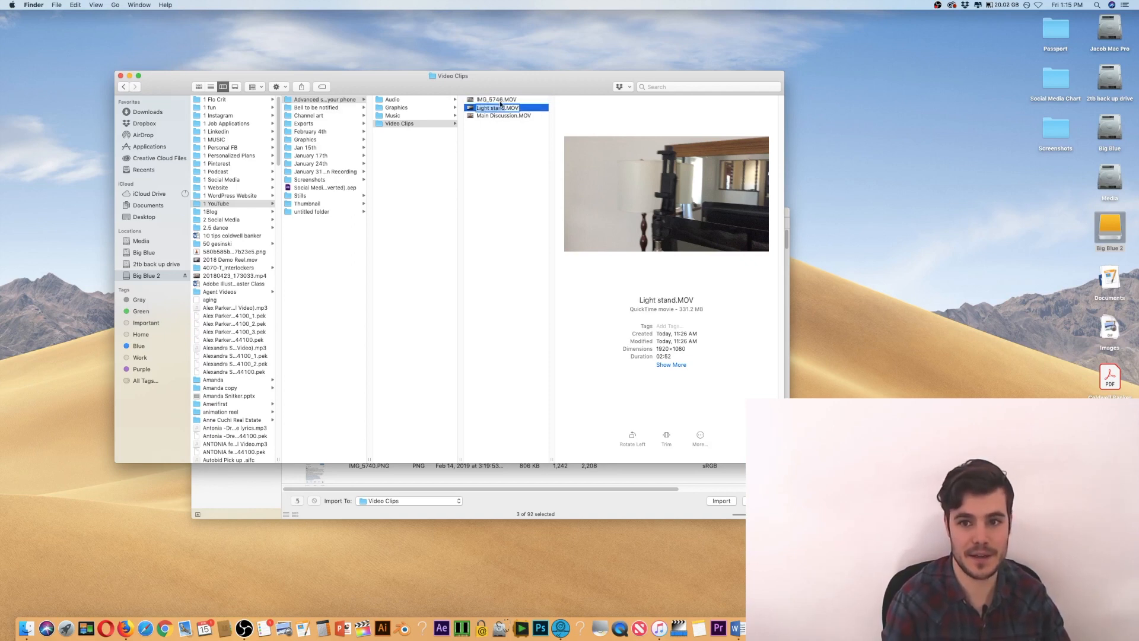
Preview the clip IMG_5746.MOV and rename it as Light Stand 2.
click(500, 101)
key(space)
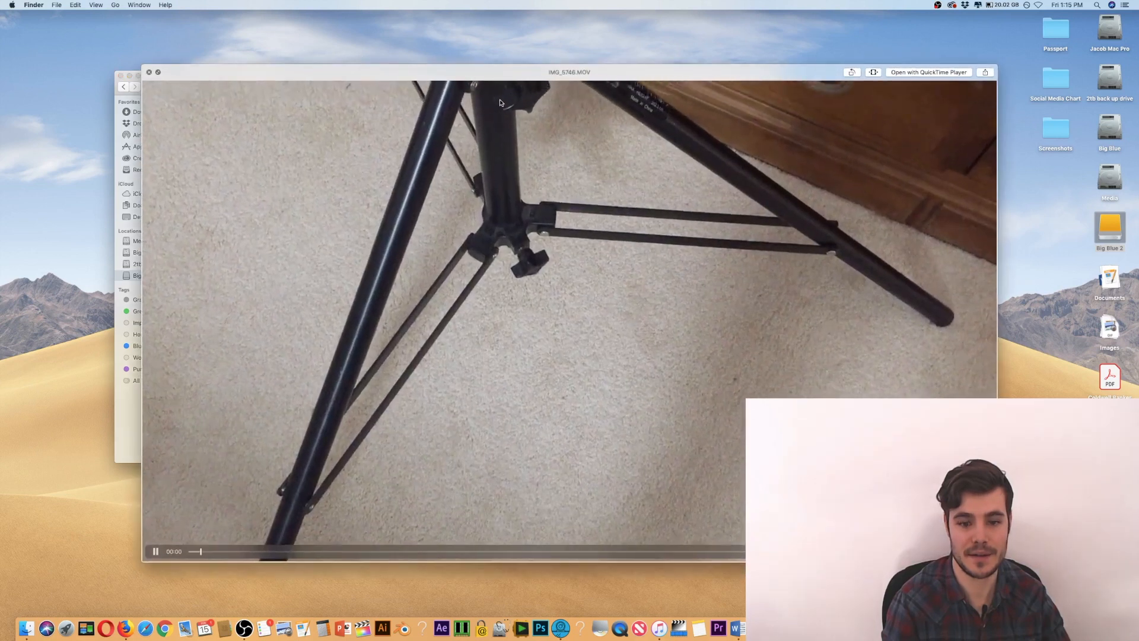
key(space)
key(Return)
text(Light Stand)
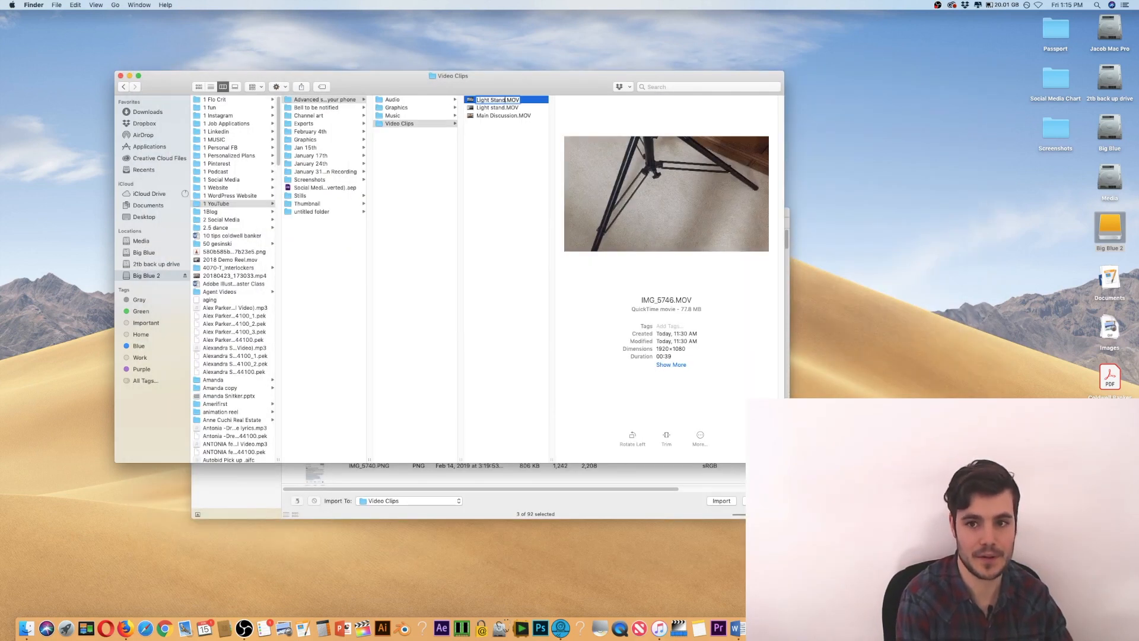
text( 2)
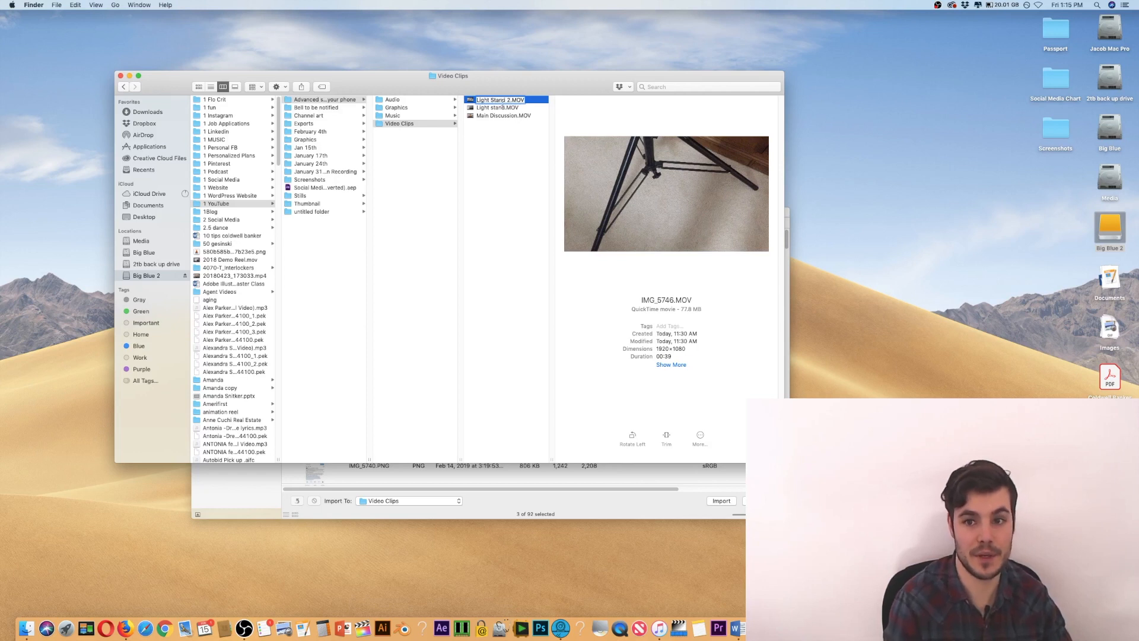
click(500, 139)
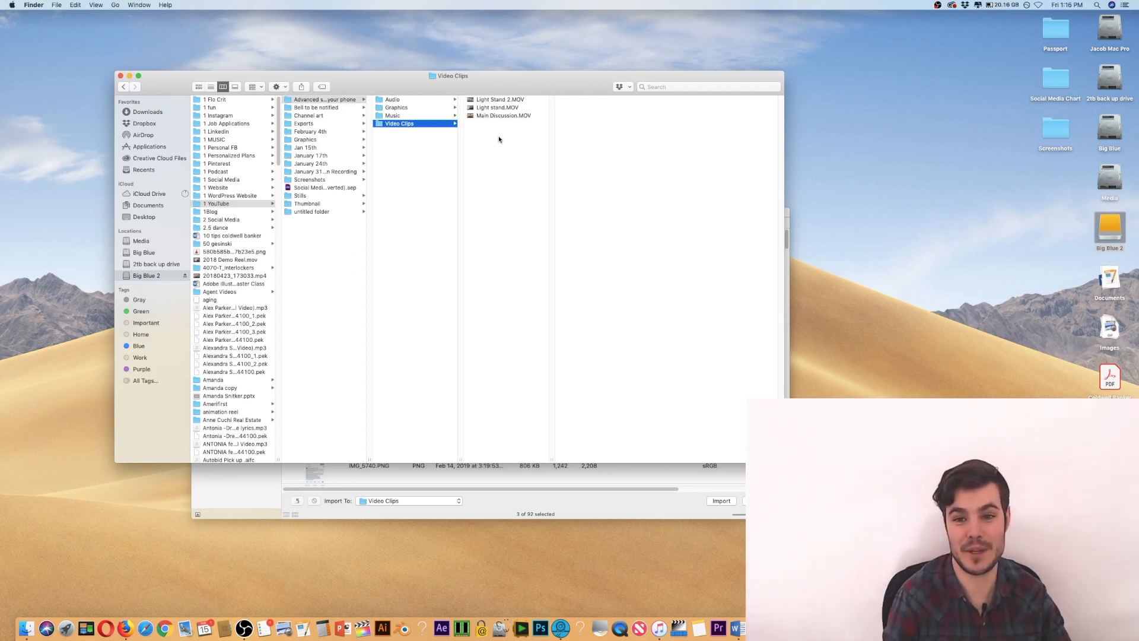
Open the LUMIX card's DCIM > 113_PANA folder in a window beside the project's Video Clips folder.
drag(471, 90, 468, 81)
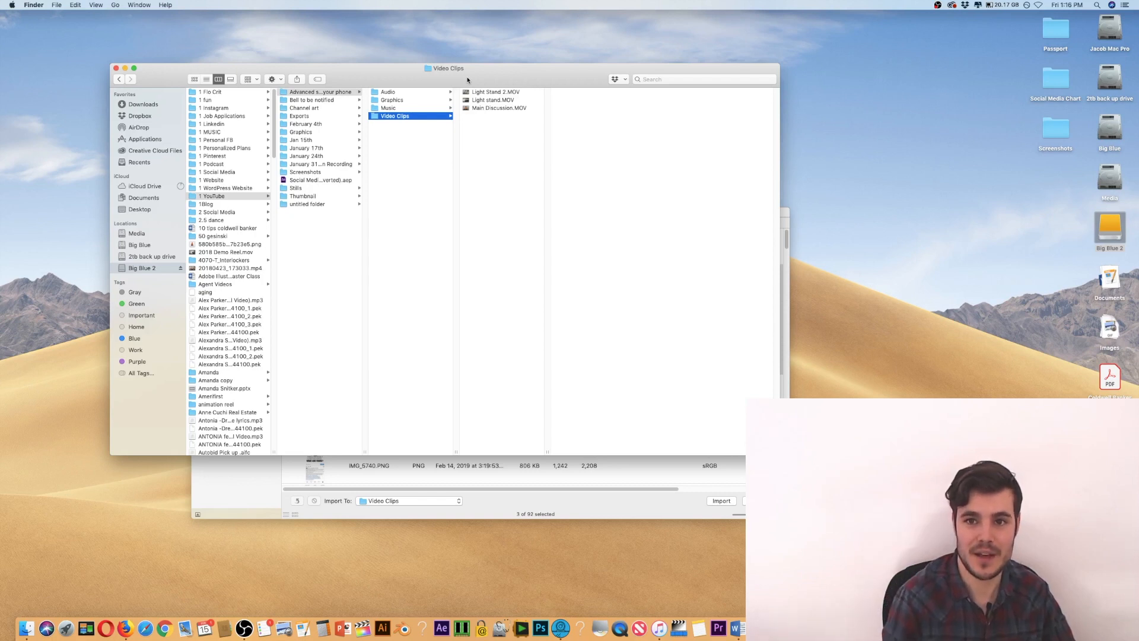
drag(467, 80, 442, 80)
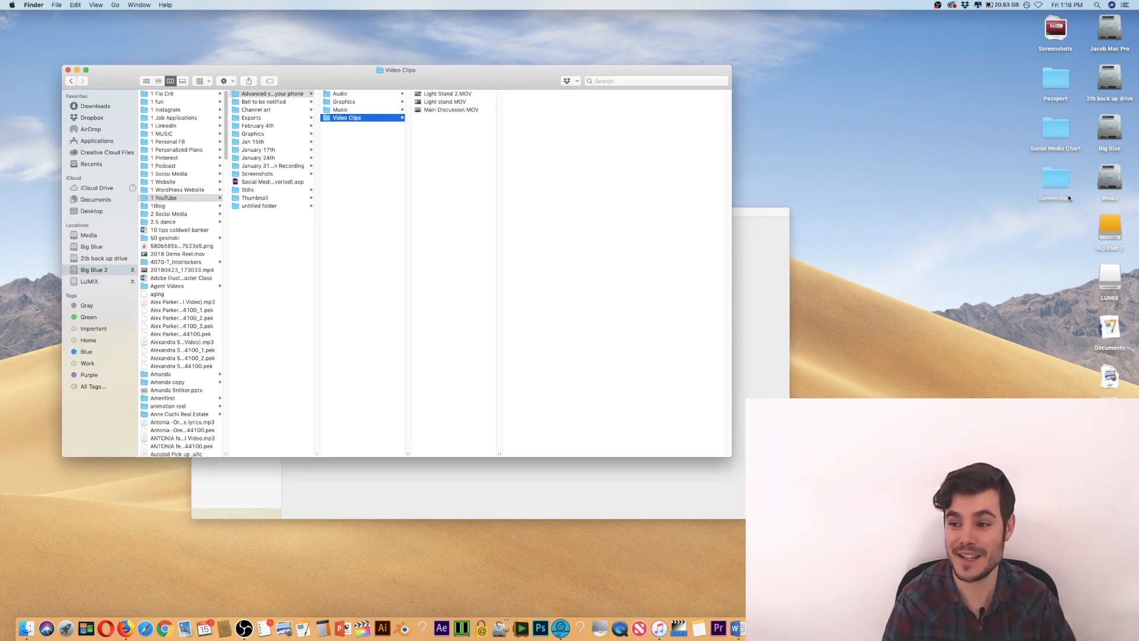
double_click(1101, 290)
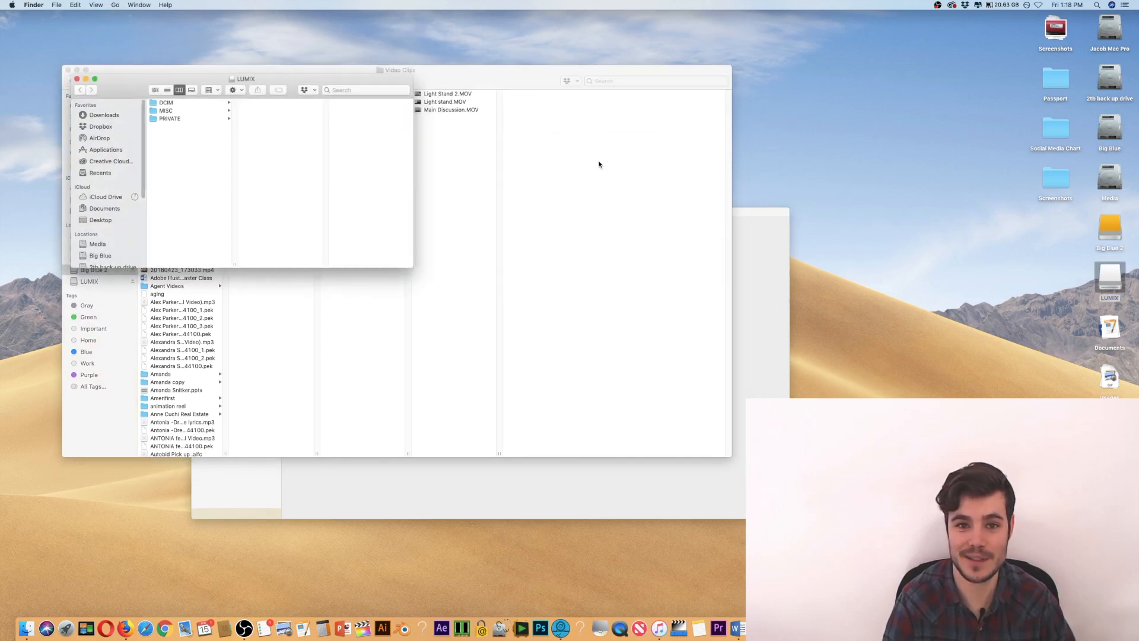
click(185, 102)
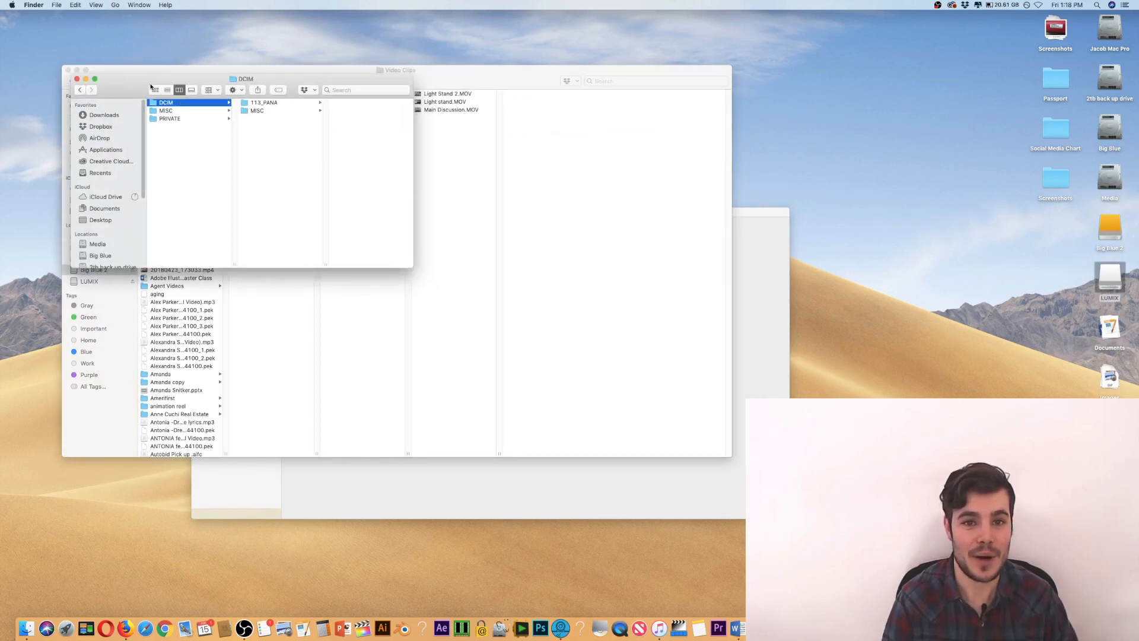
drag(151, 88, 431, 245)
click(577, 261)
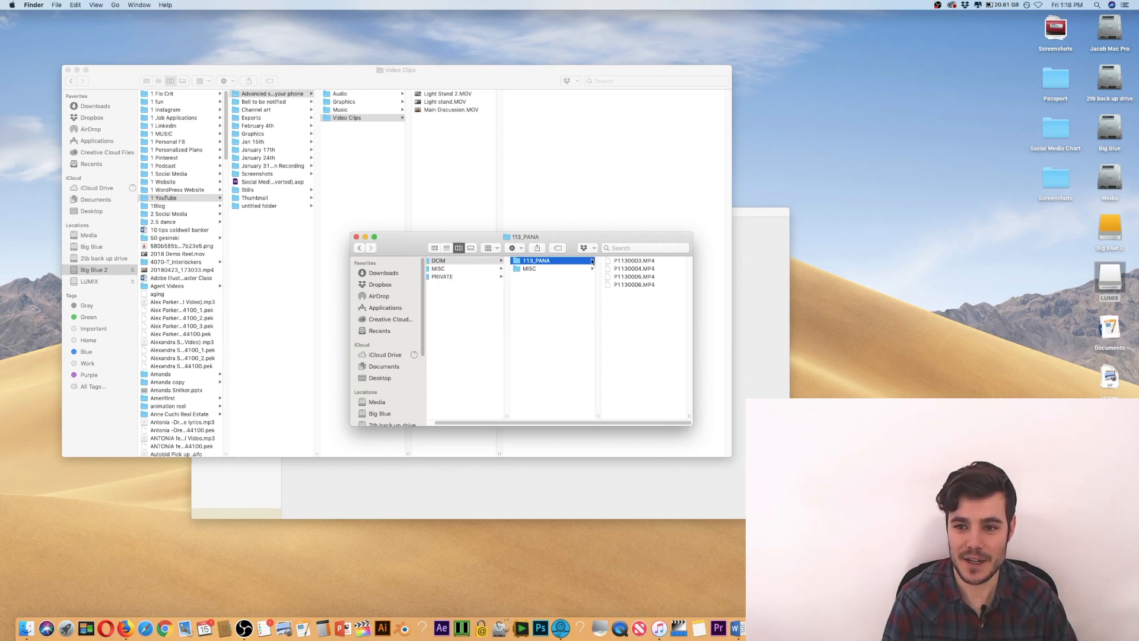
Look through the camera clips P1130003.MP4 to P1130006.MP4 and copy them all into the project's Video Clips folder.
click(626, 261)
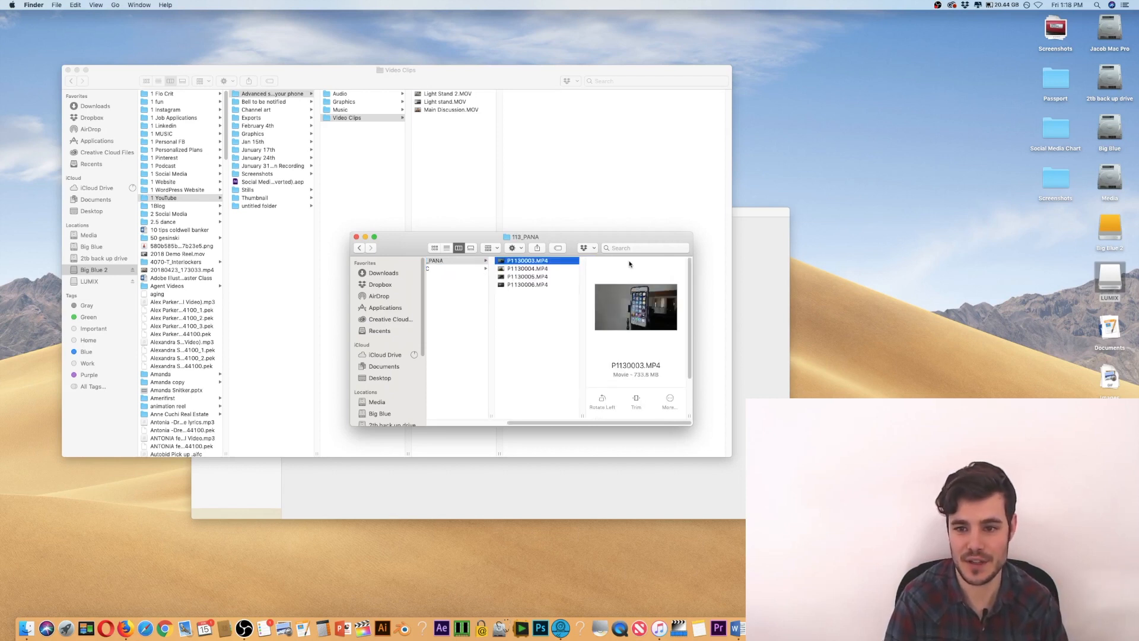
key(Down)
key(Down)
key(Down)
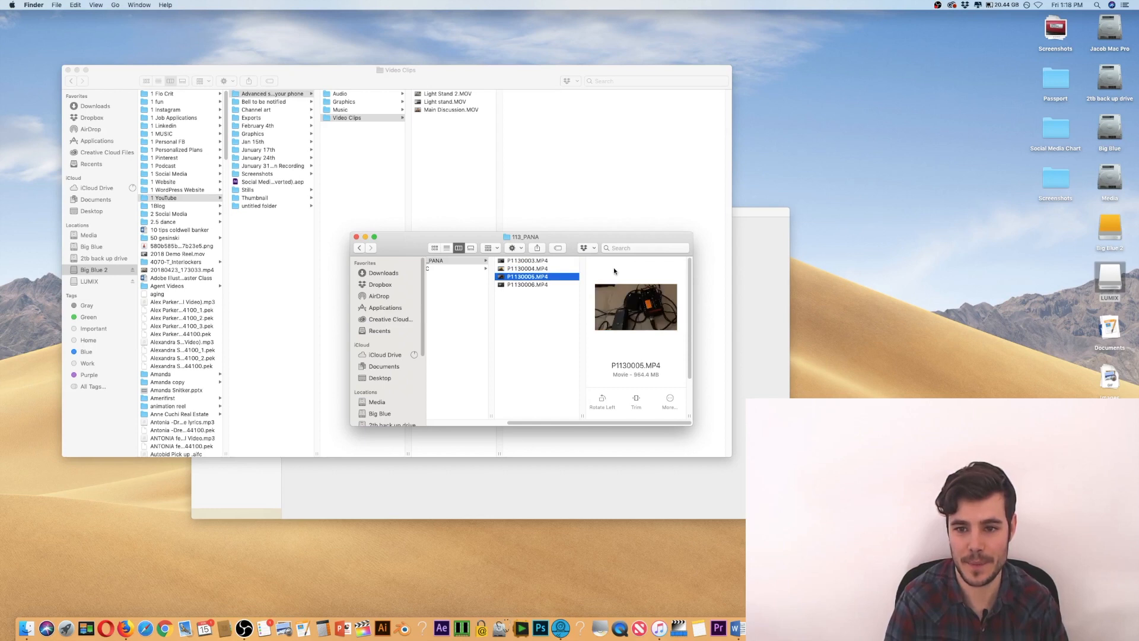
shift+click(533, 262)
drag(533, 264, 443, 140)
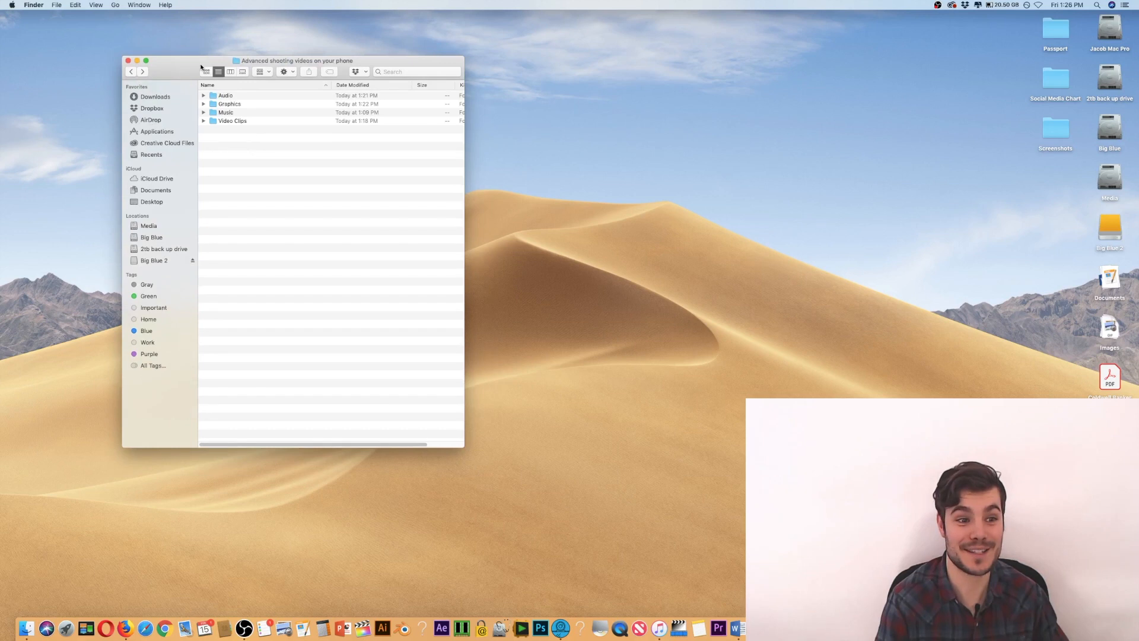
Check the contents of the project's Audio and Graphics folders and return to the main project folder.
drag(195, 66, 190, 64)
double_click(223, 90)
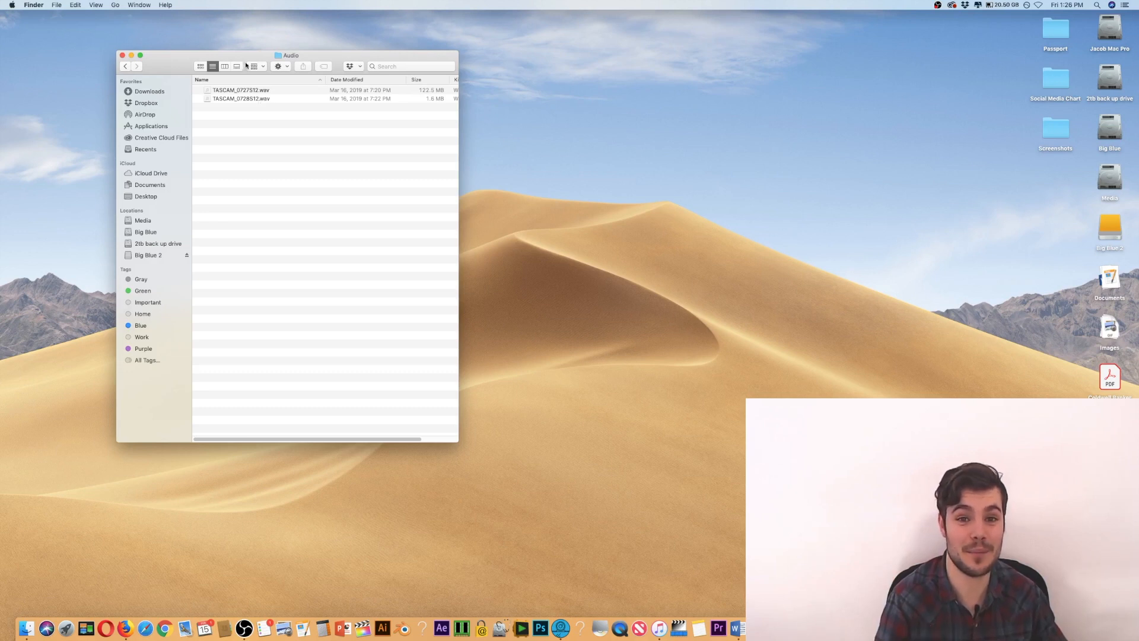
drag(245, 55, 213, 51)
click(95, 63)
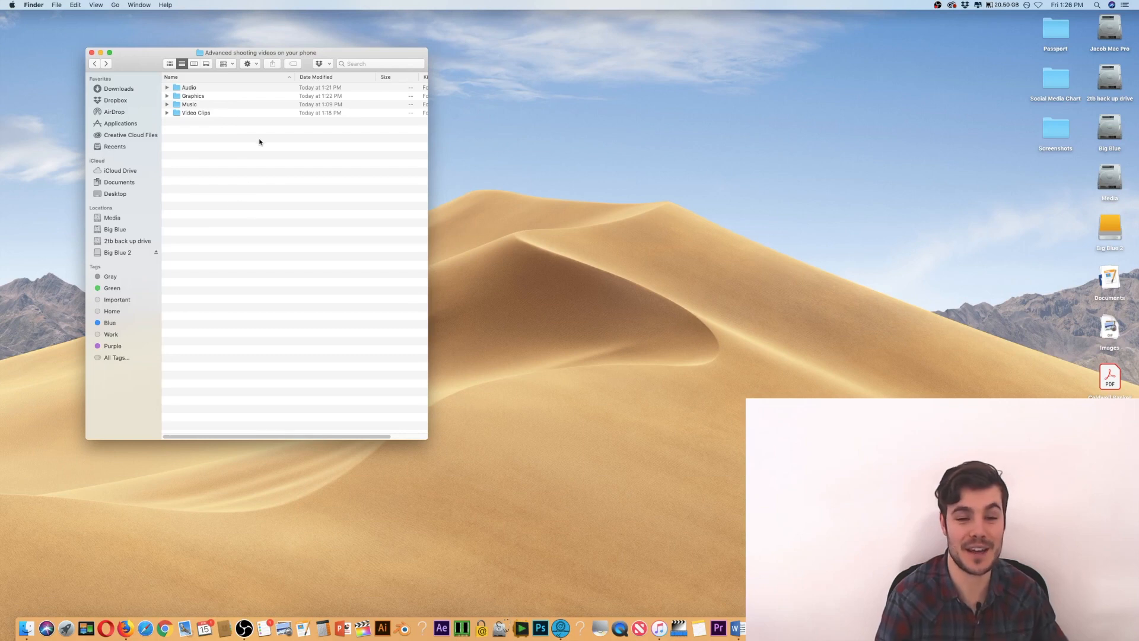
drag(151, 60, 183, 48)
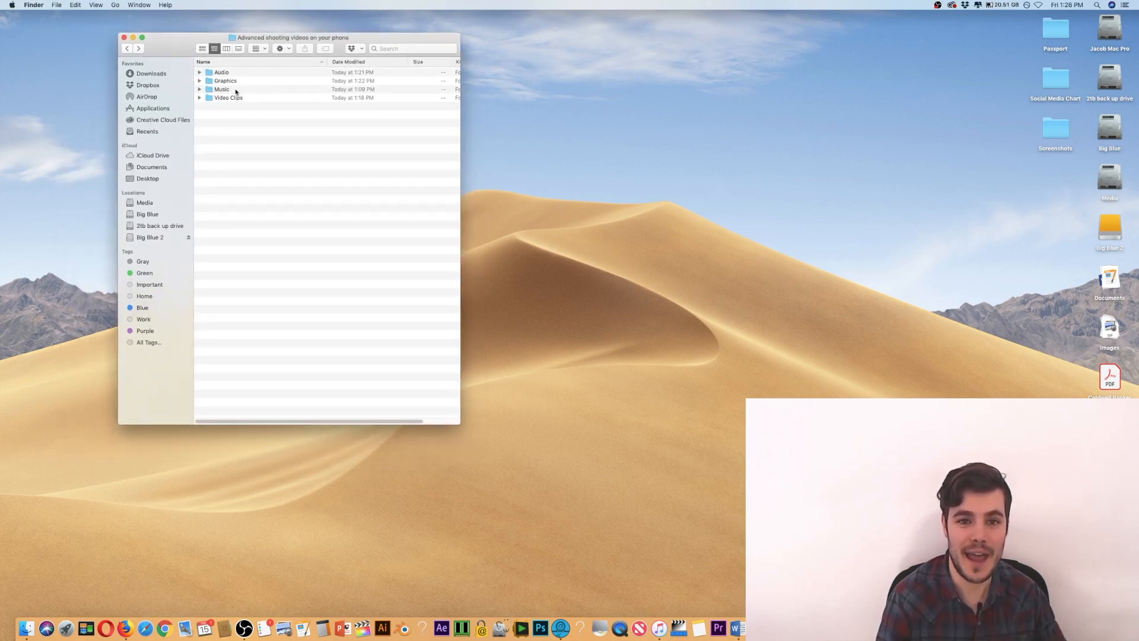
double_click(219, 82)
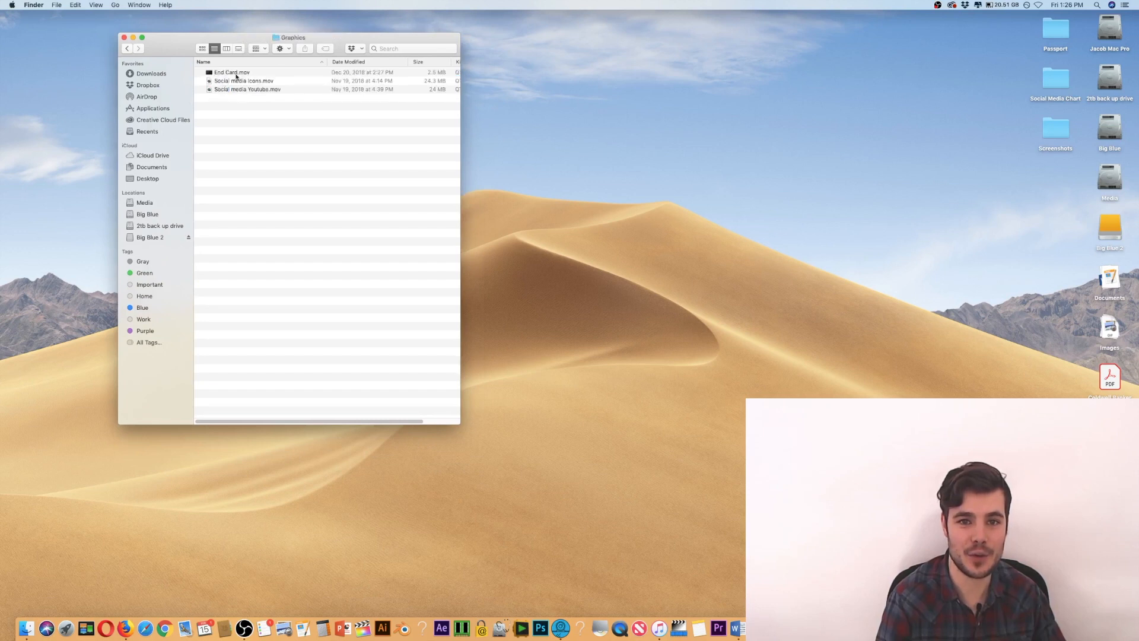
click(240, 82)
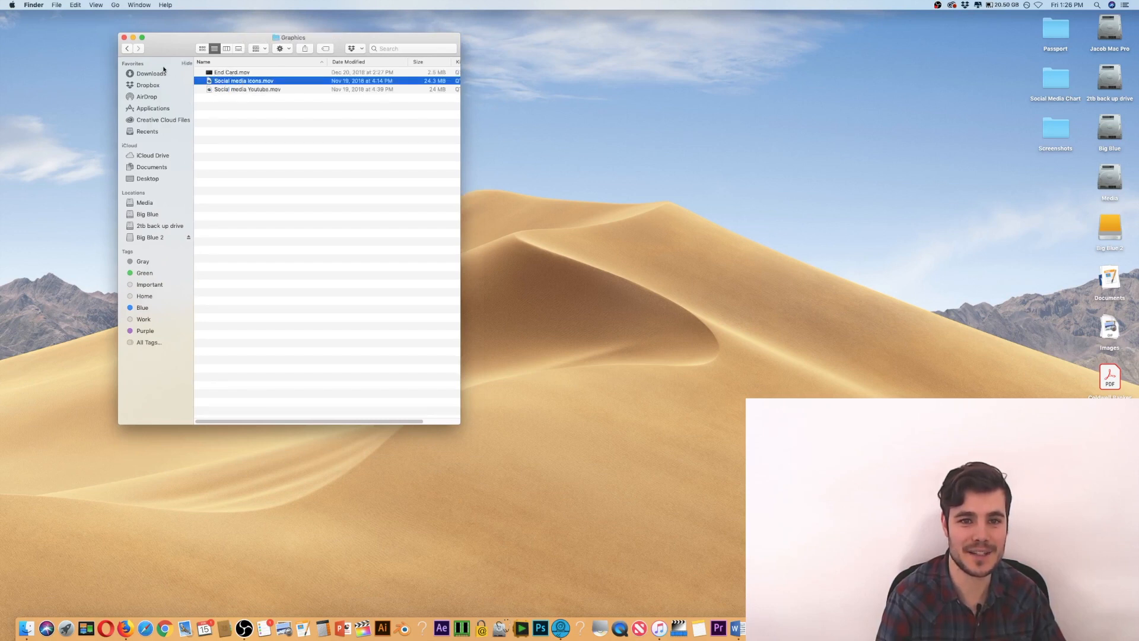
click(127, 48)
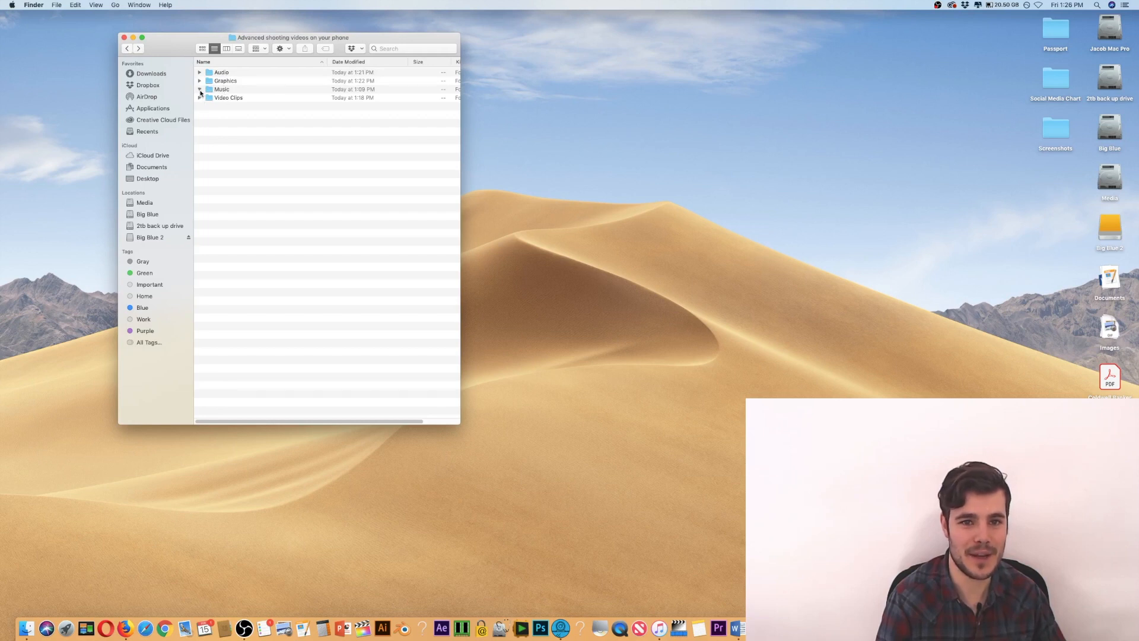
Create two new folders named Stills and Project File inside "Advanced shooting videos on your phone".
right_click(256, 114)
click(268, 118)
text(Stills)
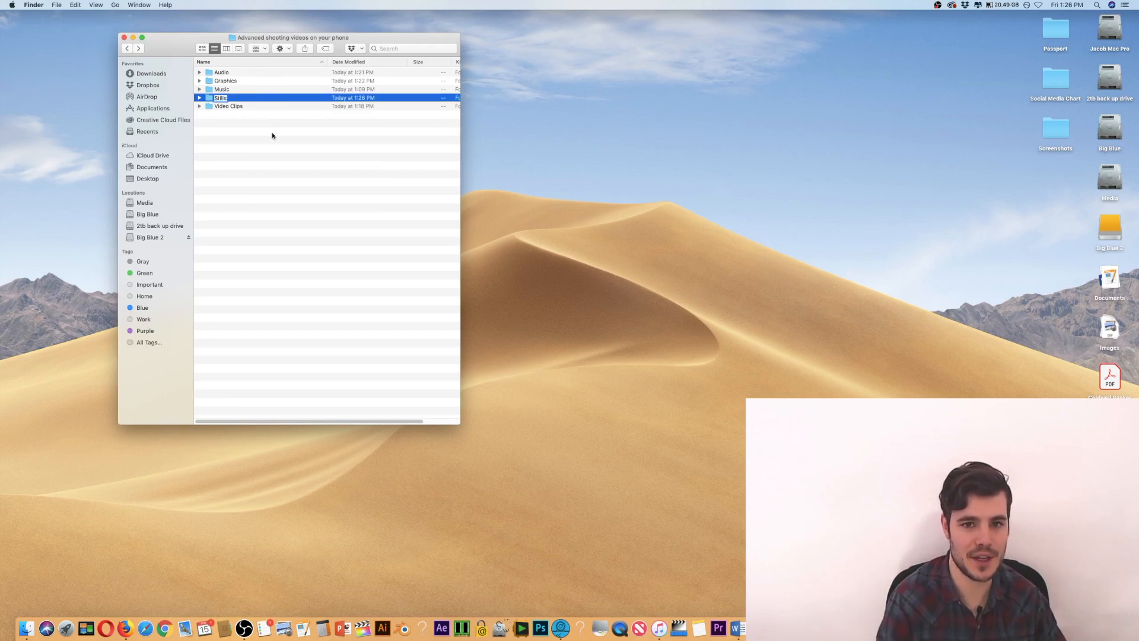
right_click(272, 135)
click(254, 136)
text(Project File)
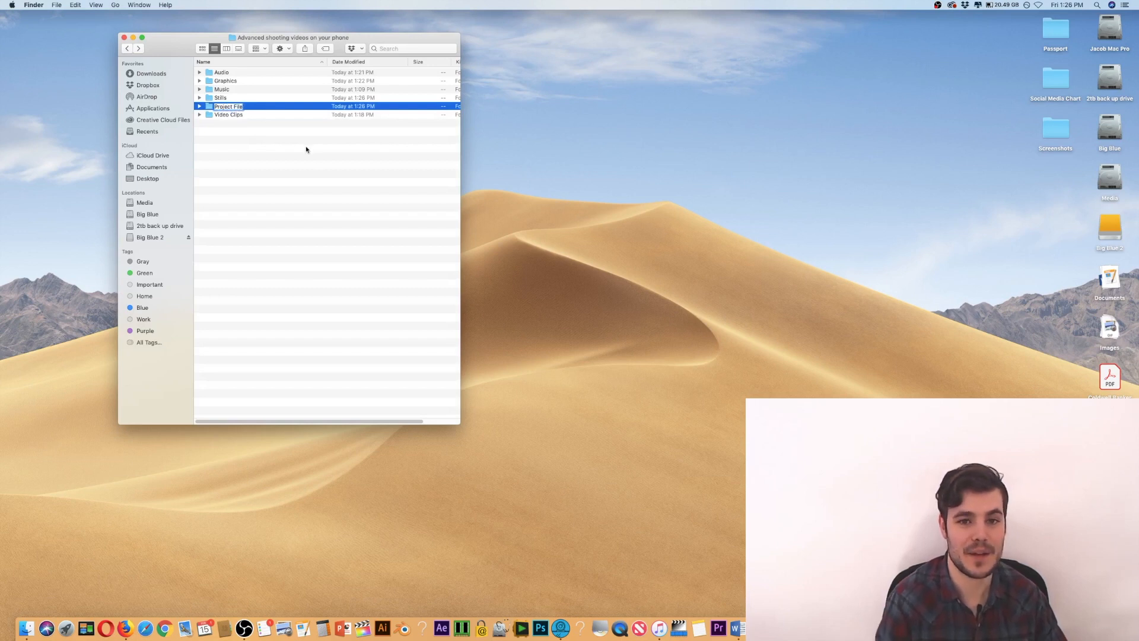
key(Return)
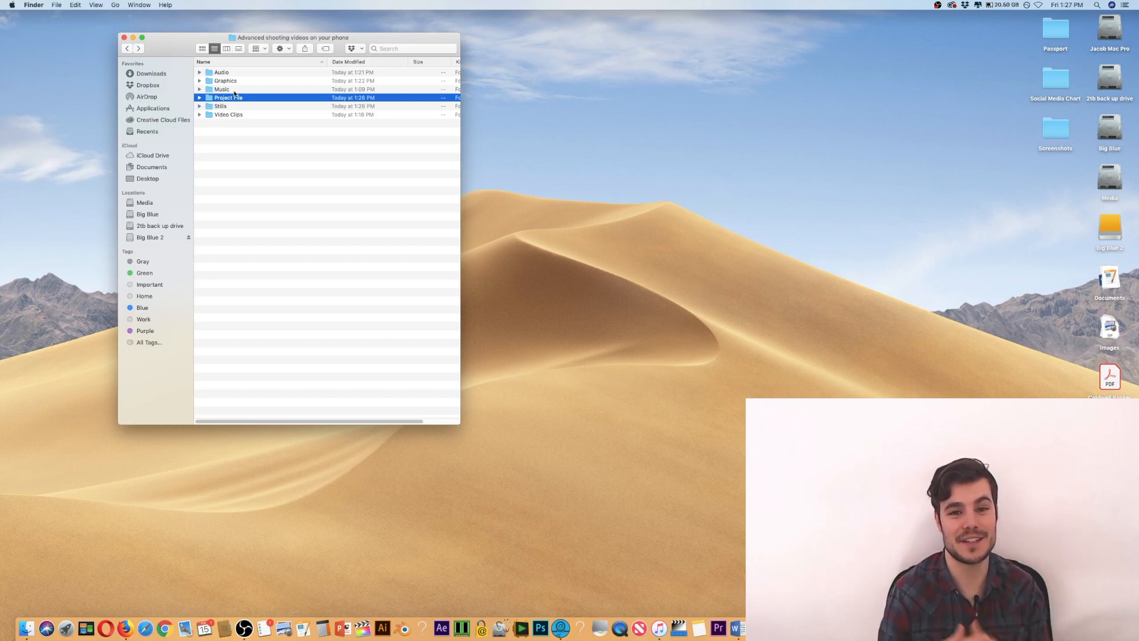
Open Final Cut Pro, reposition its window and arrange the workspace so the browser sits beside the viewer.
click(363, 627)
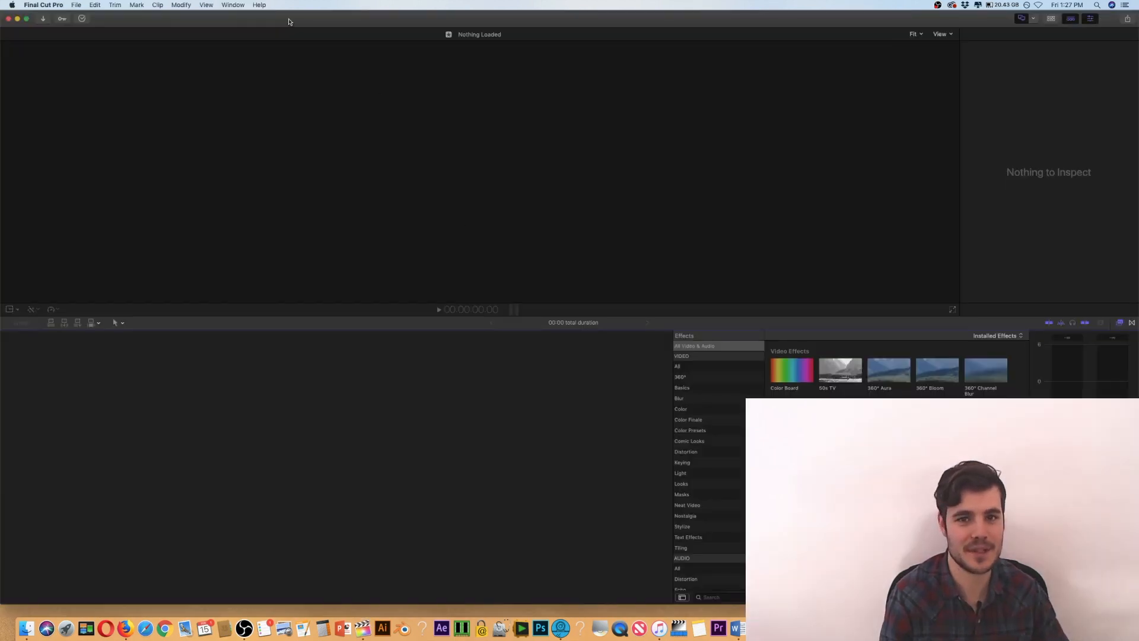
drag(288, 21, 328, 96)
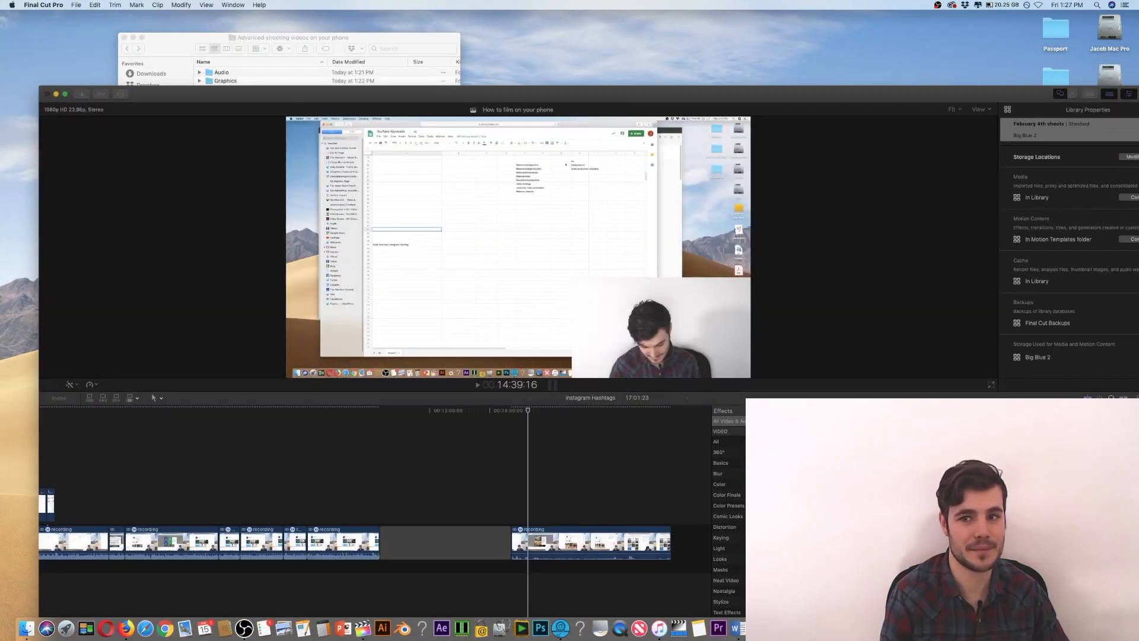
drag(1008, 97, 959, 50)
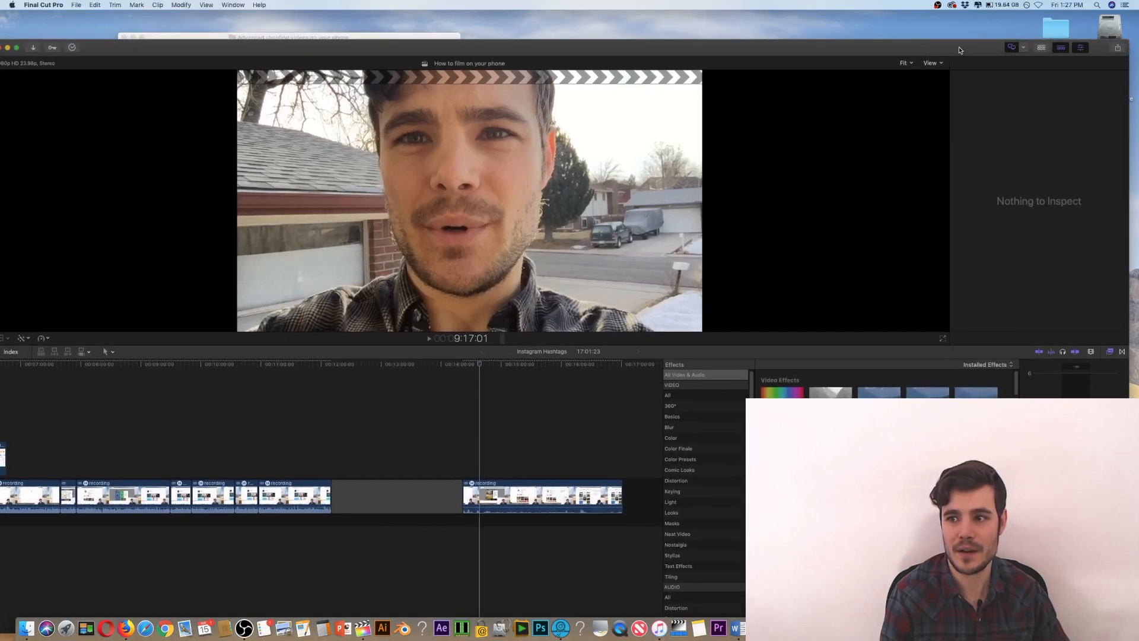
click(1026, 48)
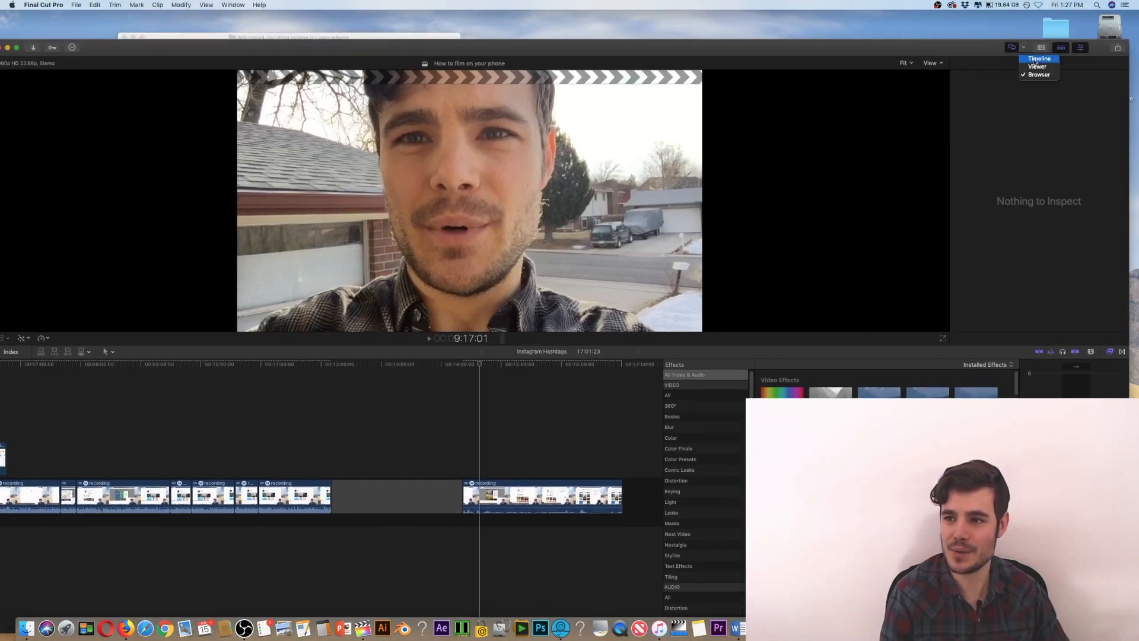
click(1036, 65)
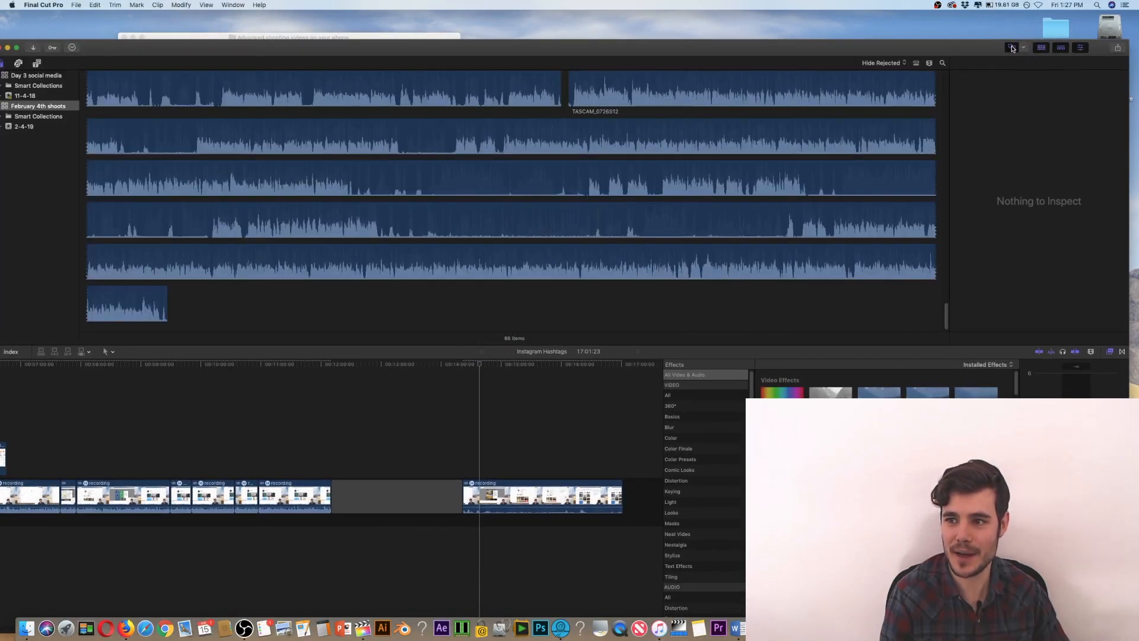
click(1012, 47)
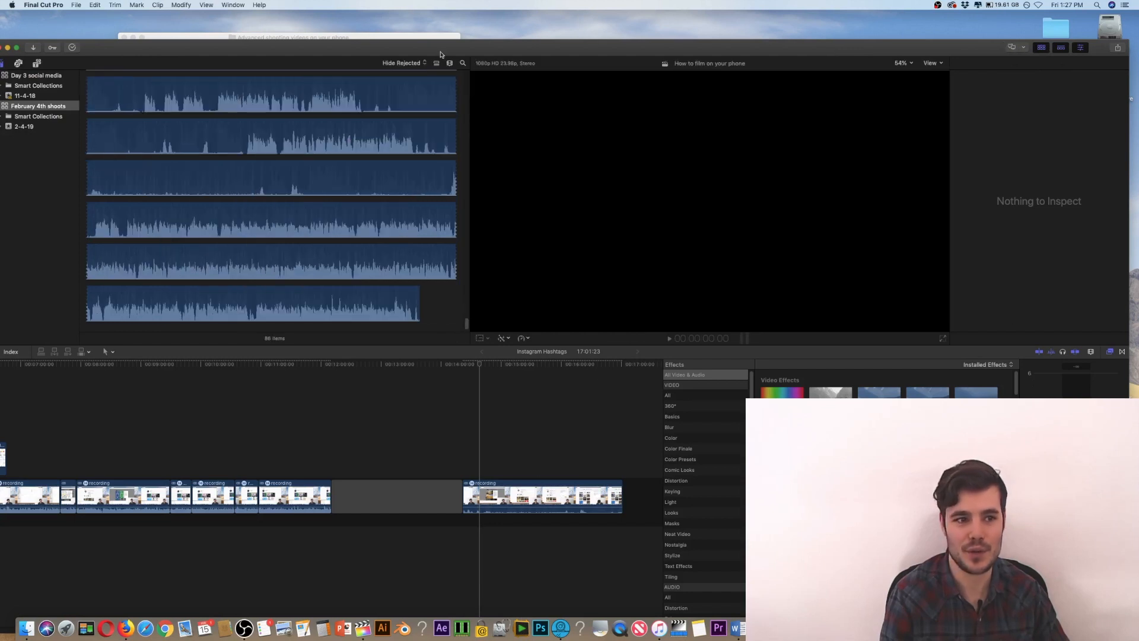
drag(439, 50, 463, 18)
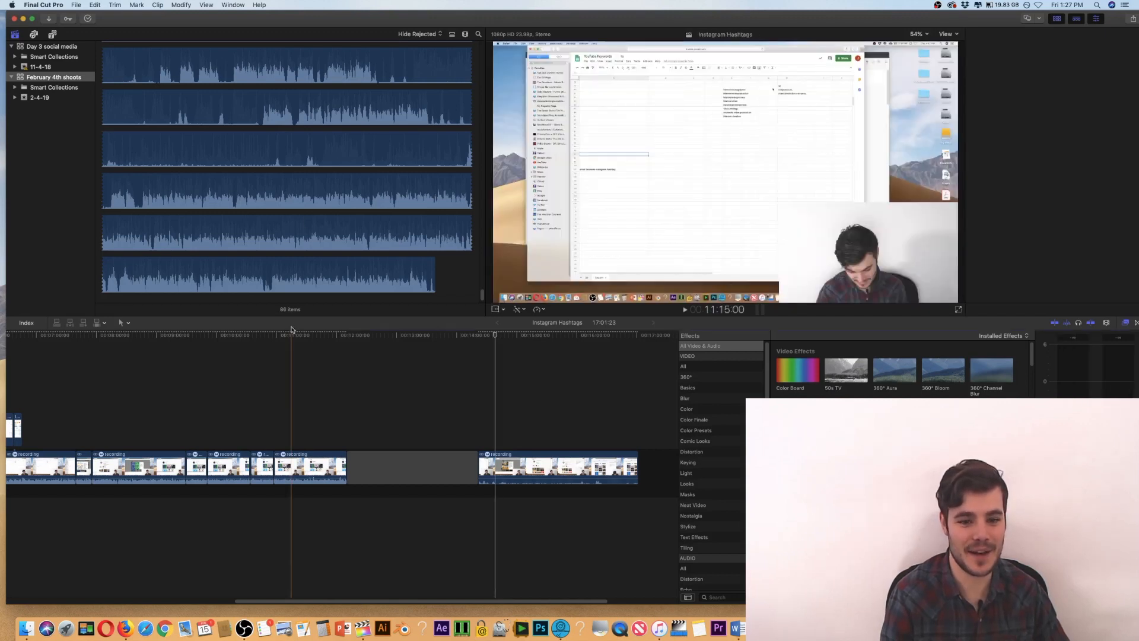
Start a new library and choose the Project File folder inside "Advanced shooting videos on your phone" in 1 YouTube as its save location.
click(36, 46)
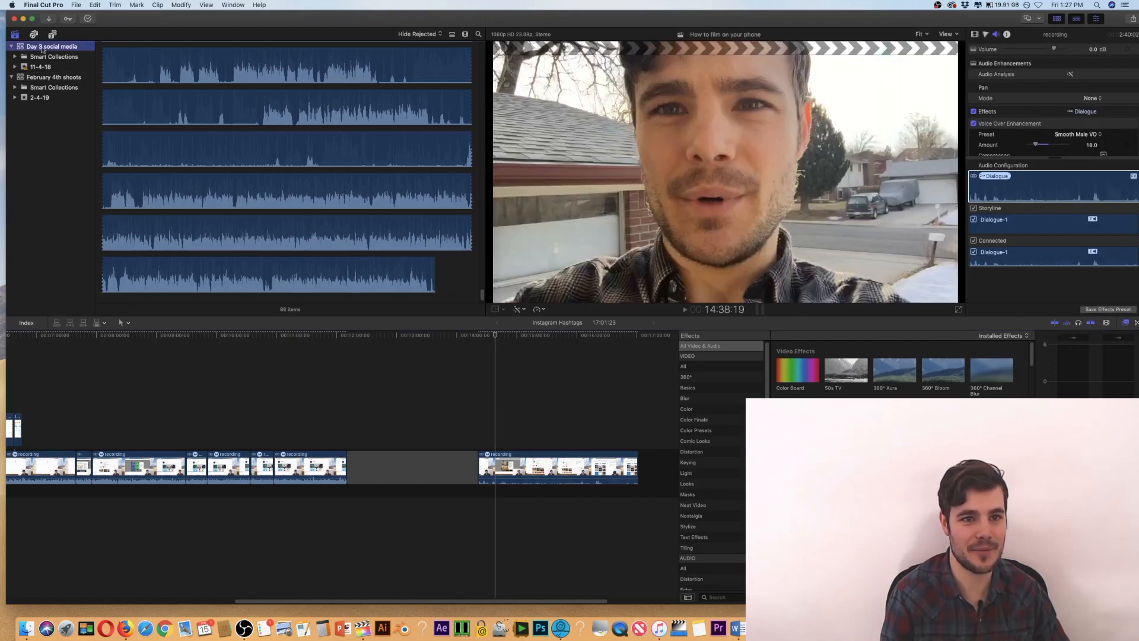
click(76, 4)
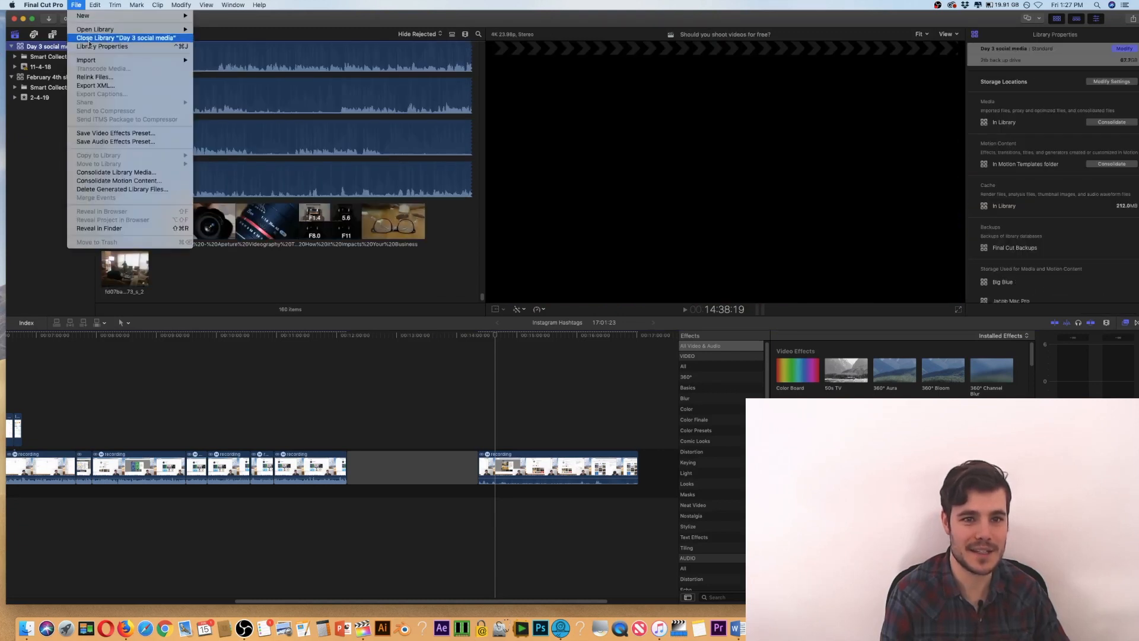
mouse_move(86, 16)
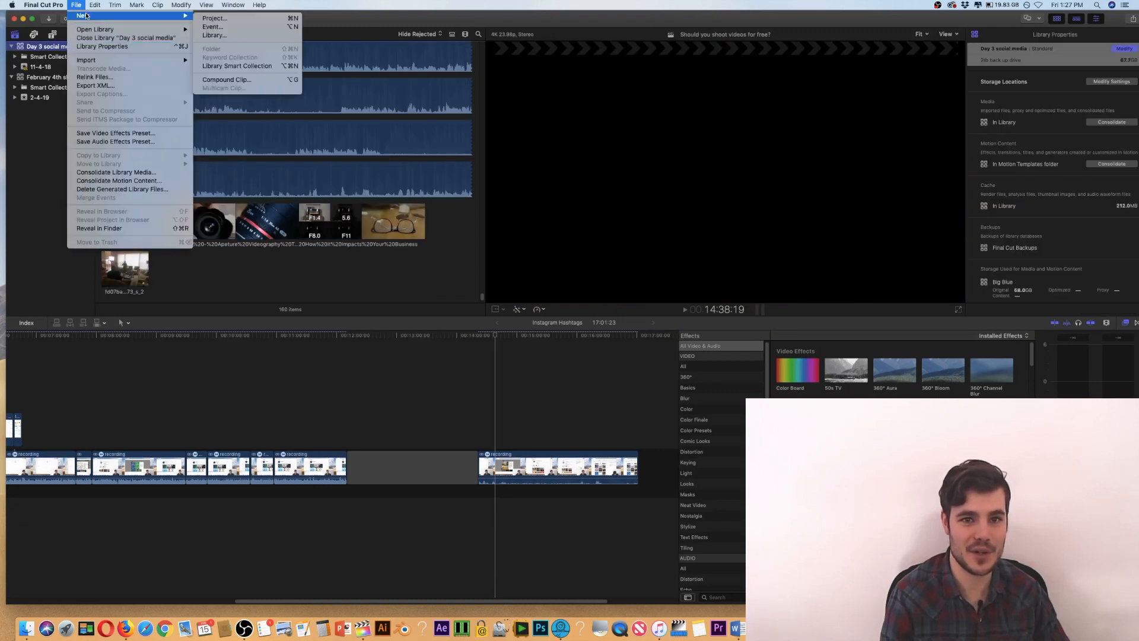
click(215, 36)
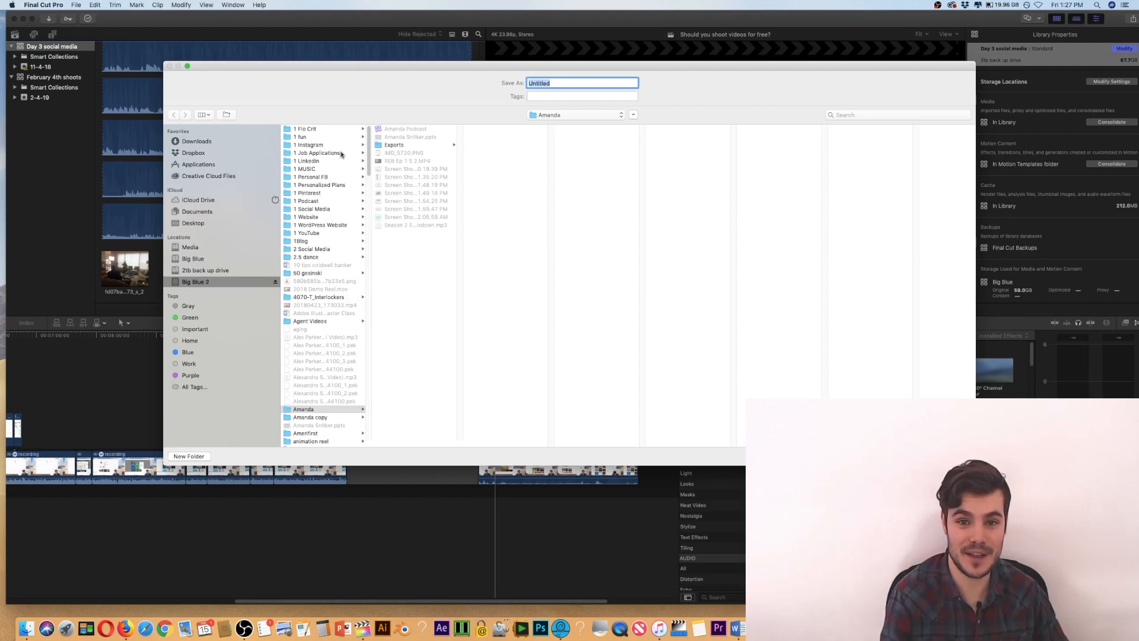
click(315, 232)
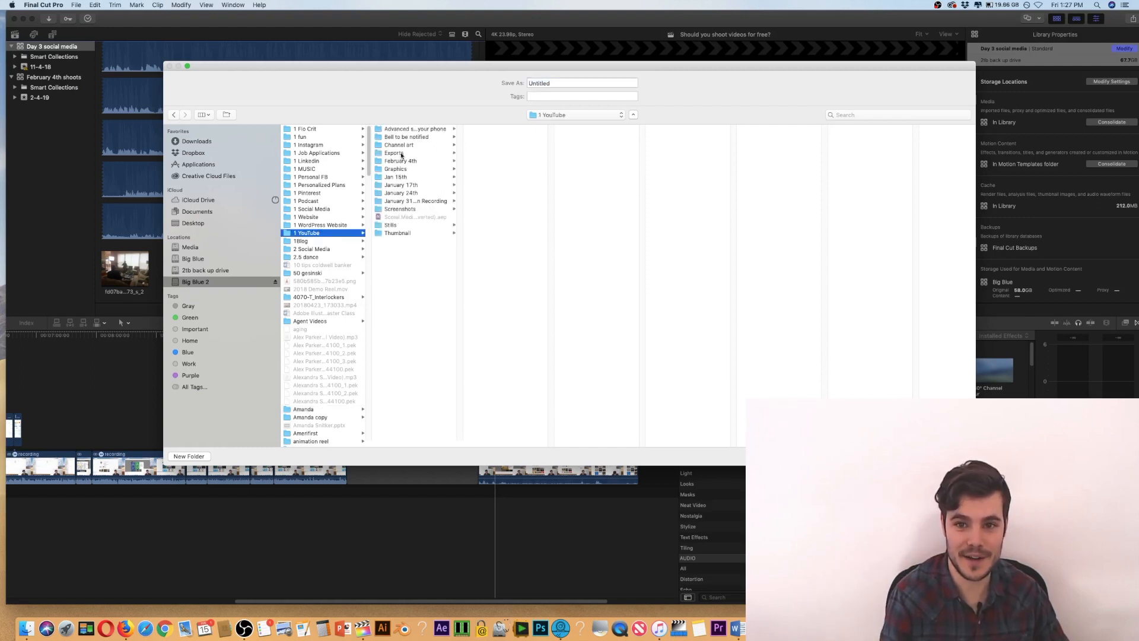
click(404, 130)
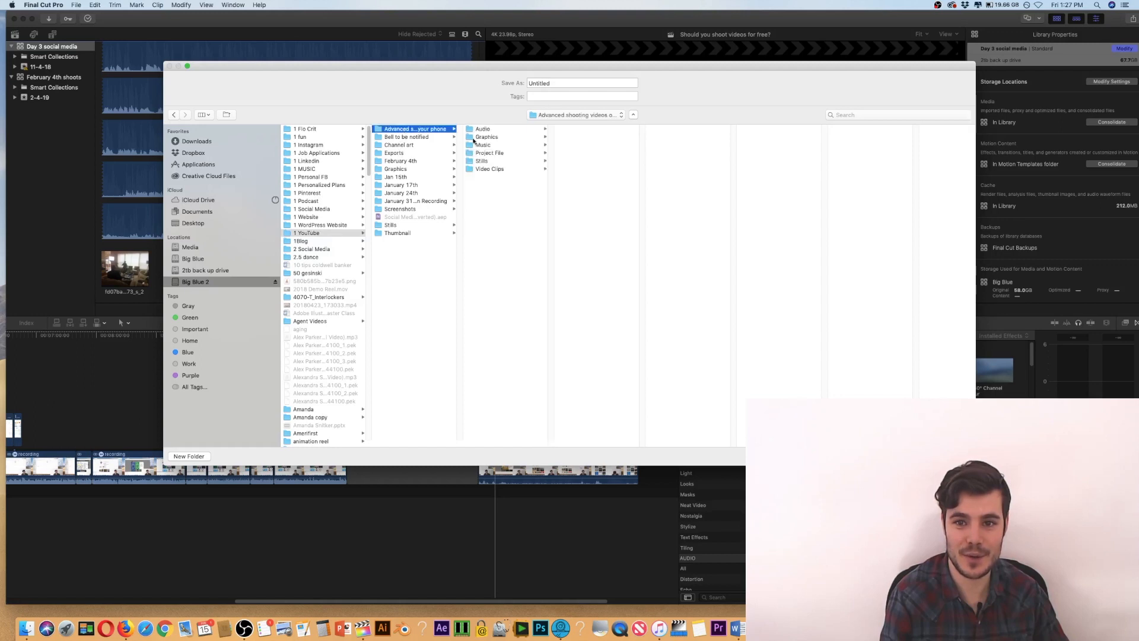
click(490, 153)
Name the new library Advanced Phone and save it.
double_click(571, 82)
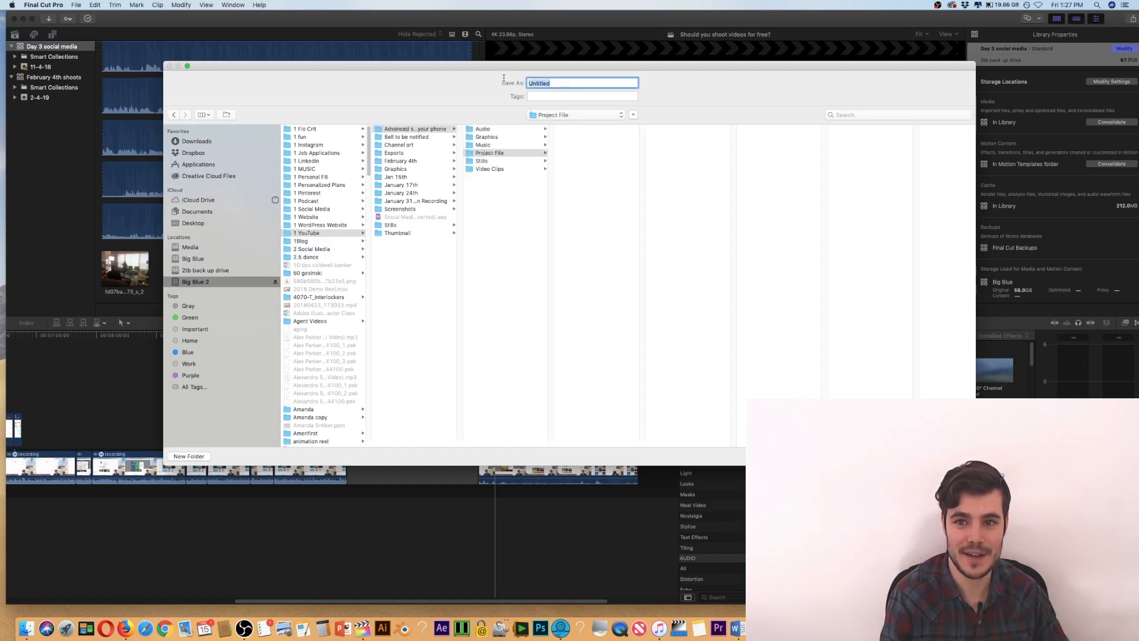
text(Advanced Phone)
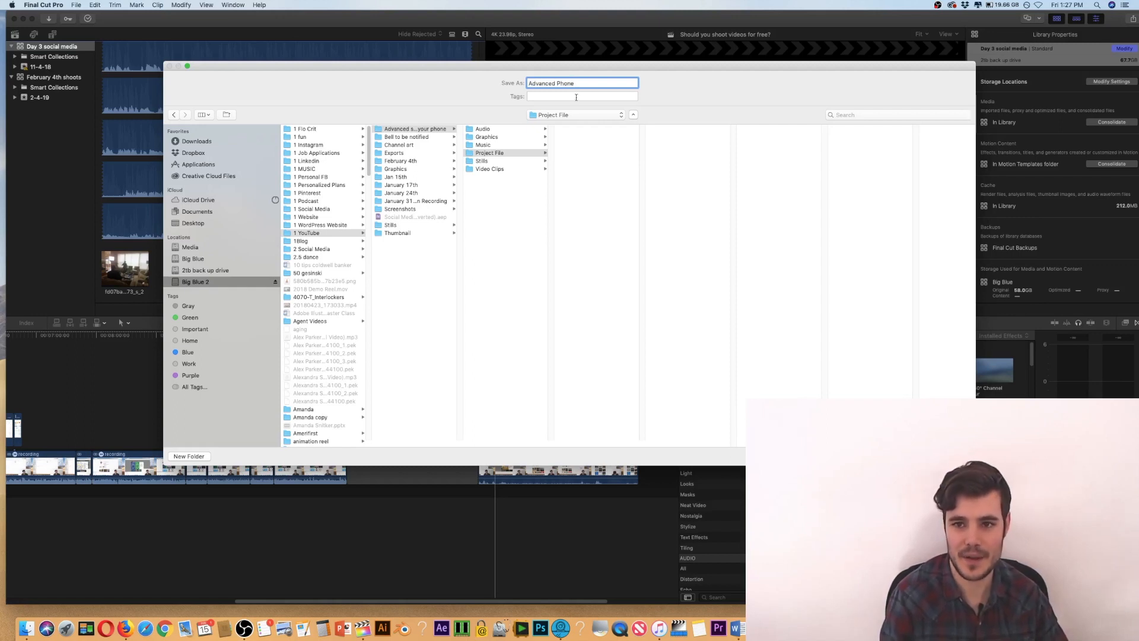
drag(565, 68, 564, 69)
drag(563, 65, 552, 65)
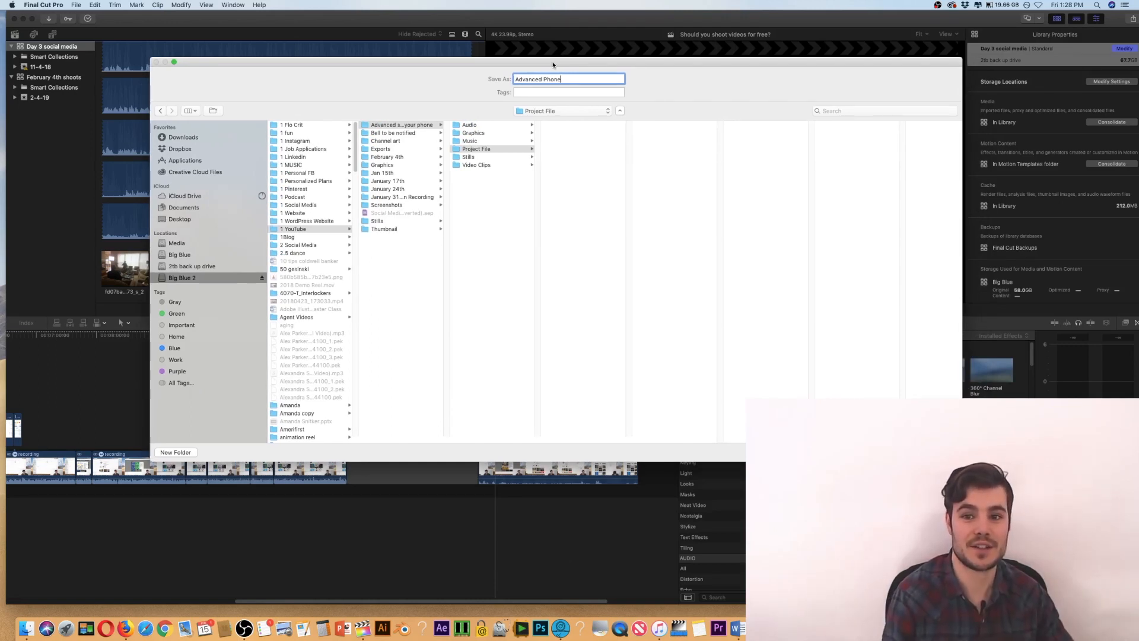
drag(552, 64, 533, 48)
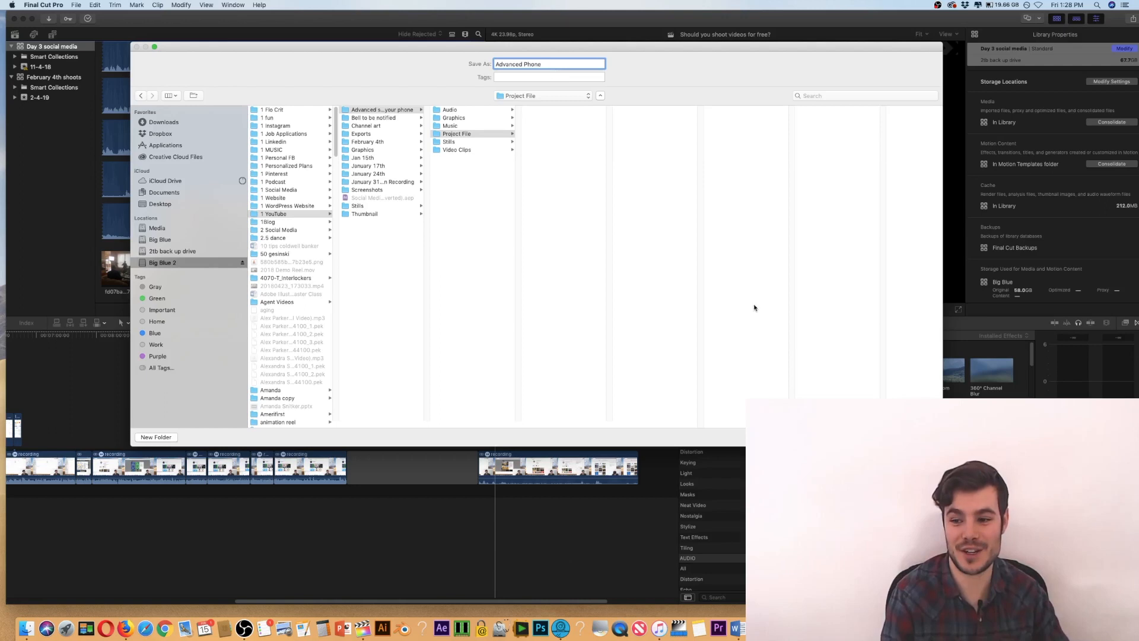
key(Return)
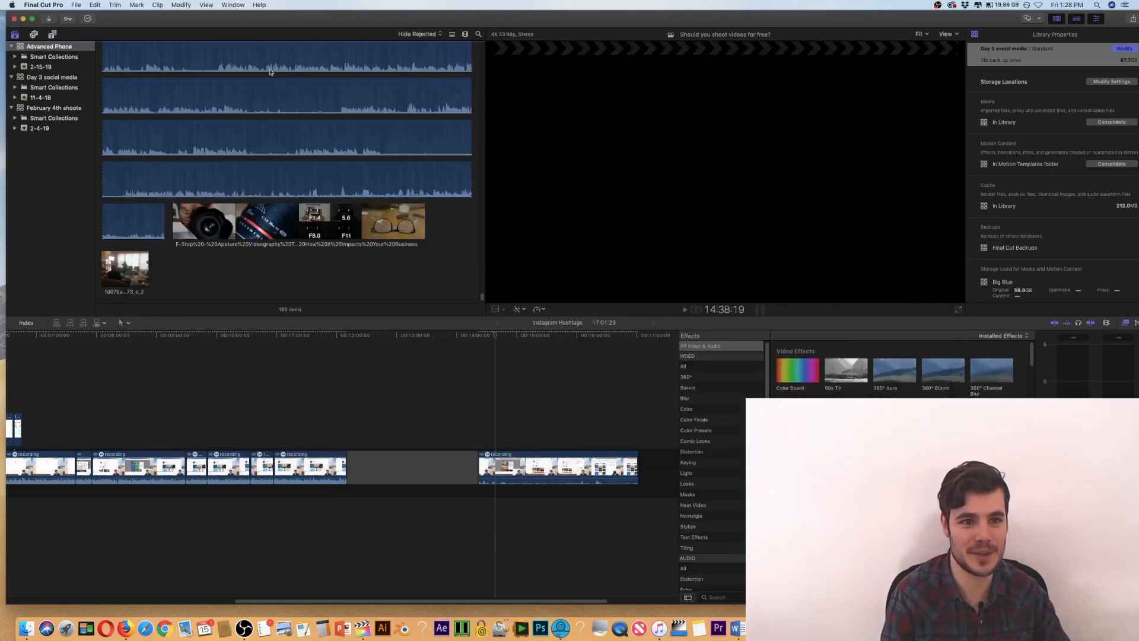
Close the Day 3 social media and February 4th shoots libraries, keeping only Advanced Phone open.
click(37, 78)
right_click(48, 78)
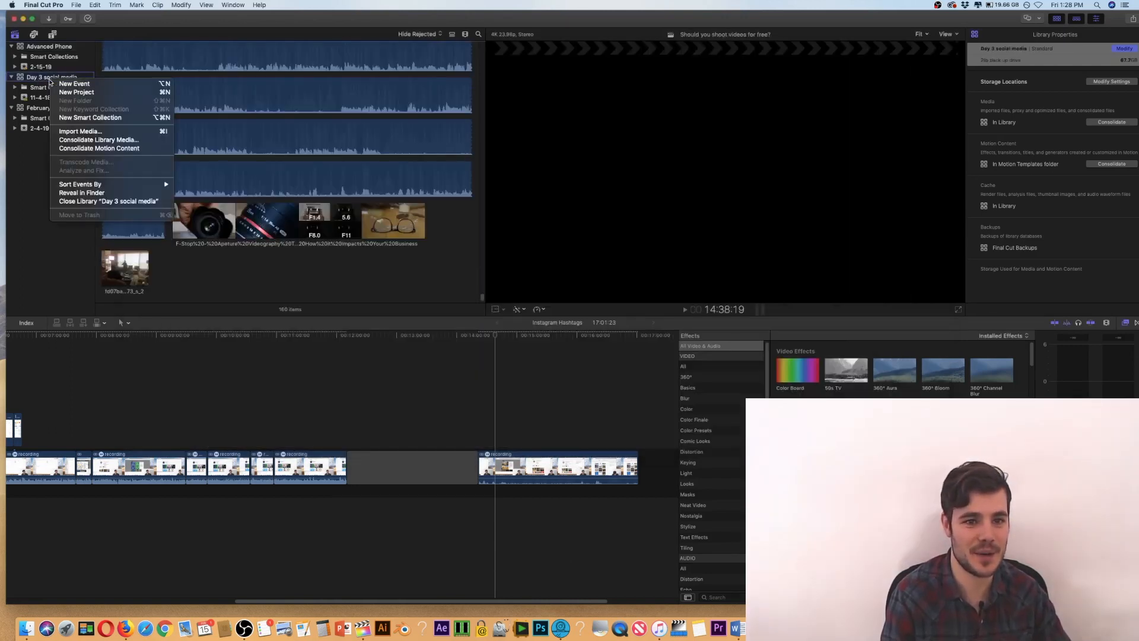
click(87, 201)
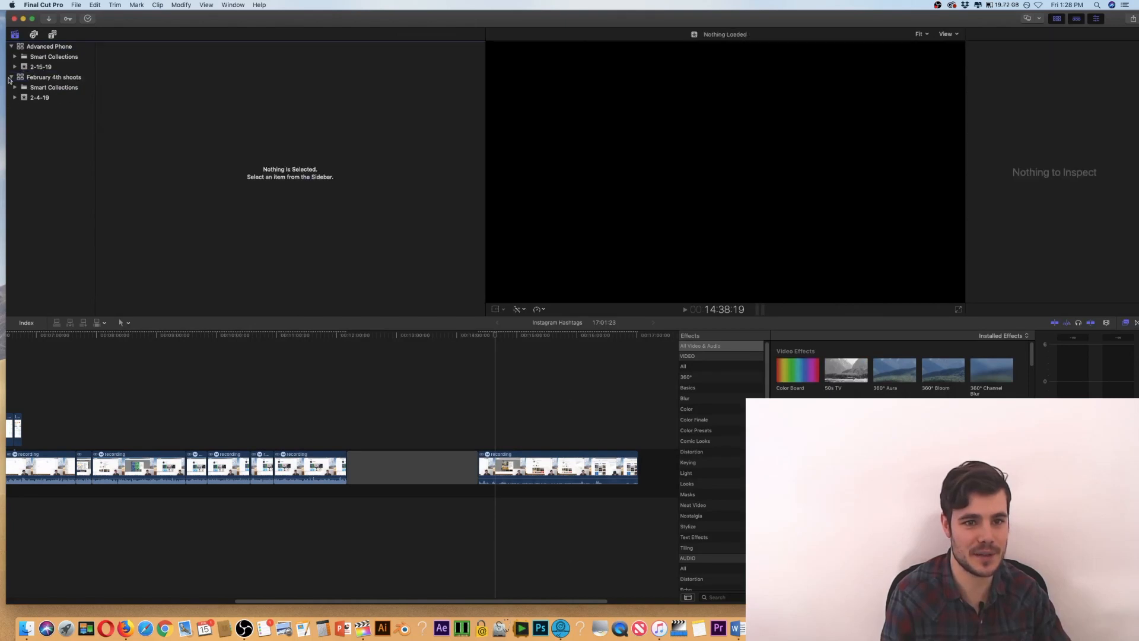
click(48, 78)
right_click(47, 78)
click(87, 201)
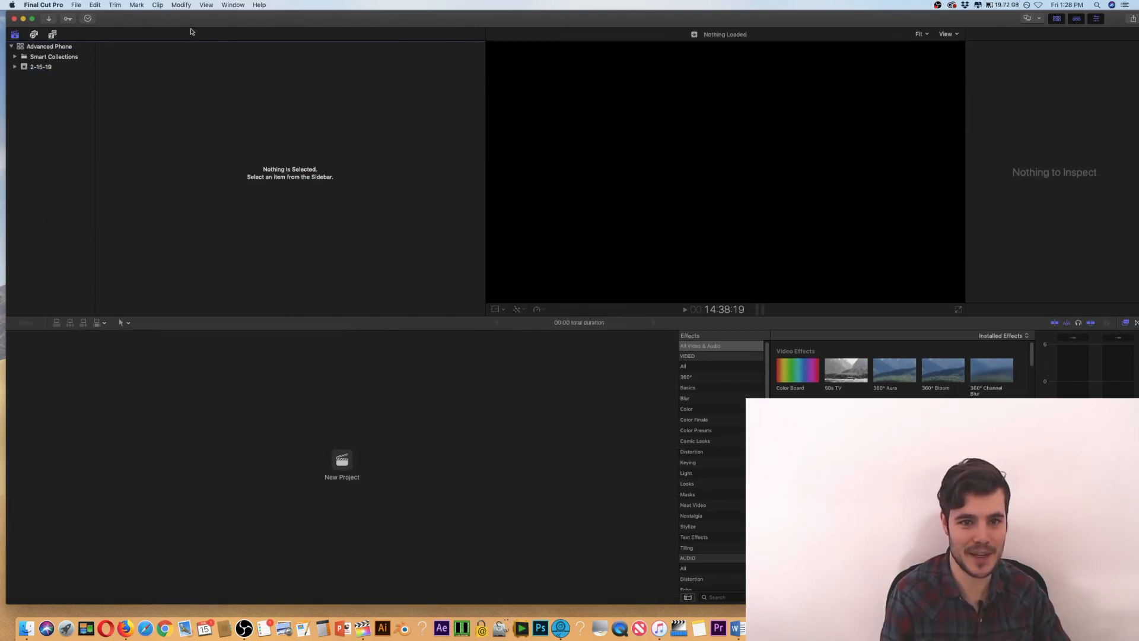
drag(189, 24, 188, 22)
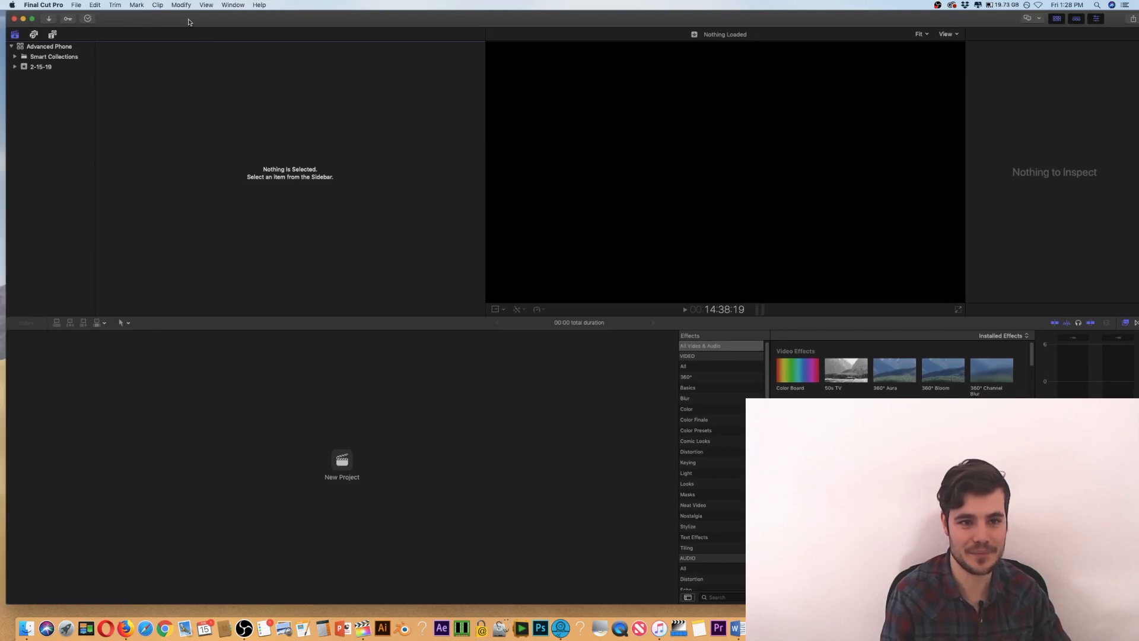
click(79, 5)
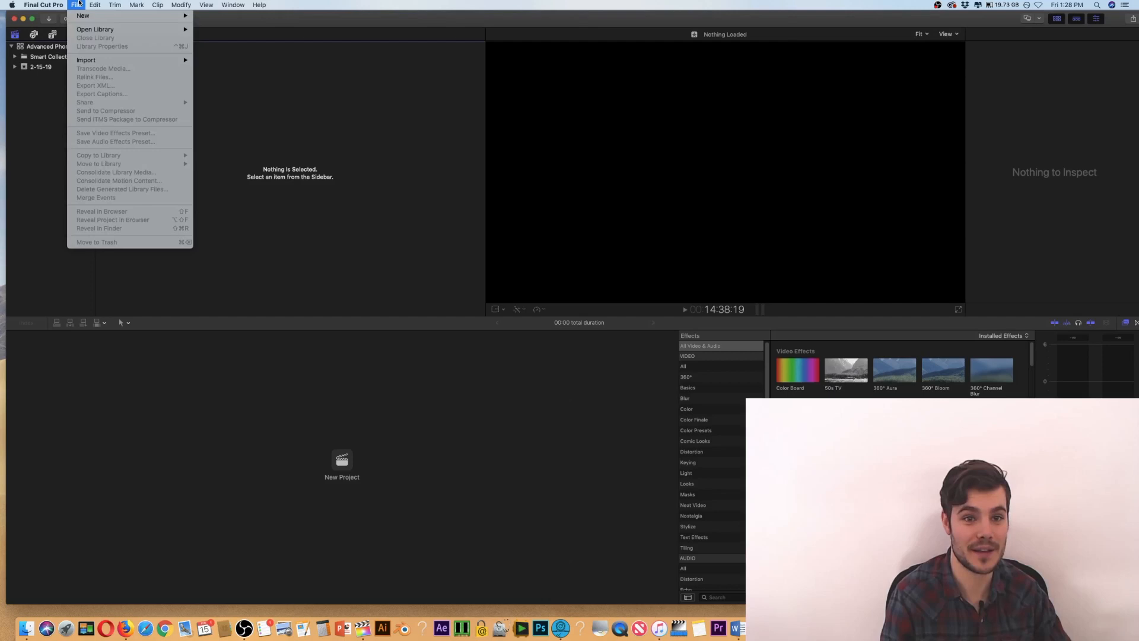
click(79, 3)
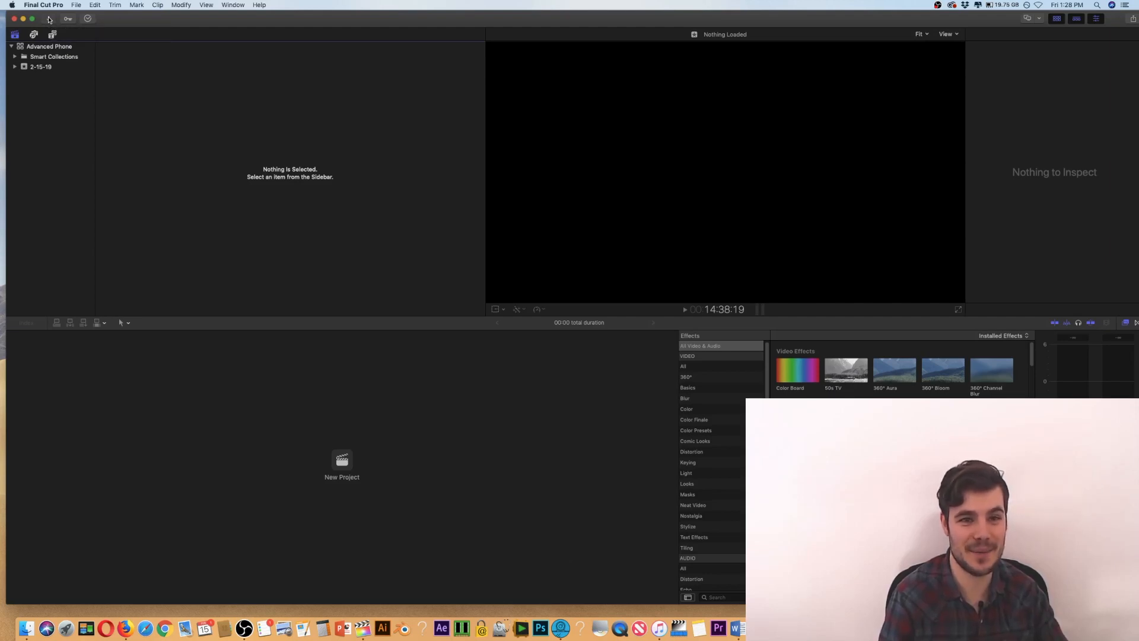
Open the media import window, browse to "Advanced shooting videos on your phone" in 1 YouTube and expand its Video Clips, Audio and Graphics folders.
click(50, 19)
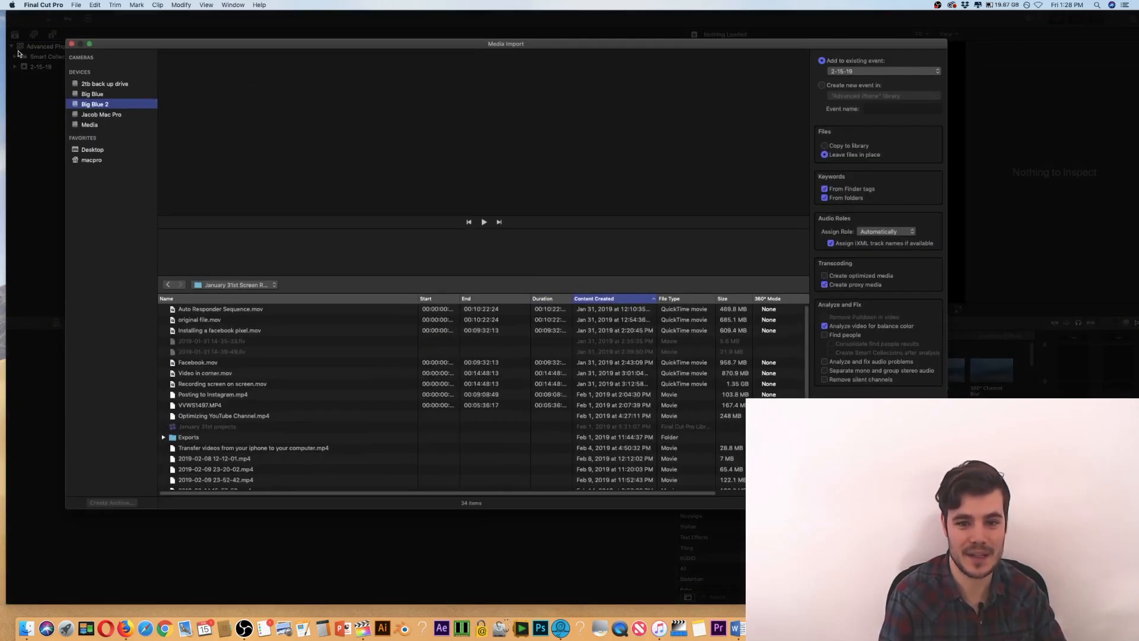
click(252, 286)
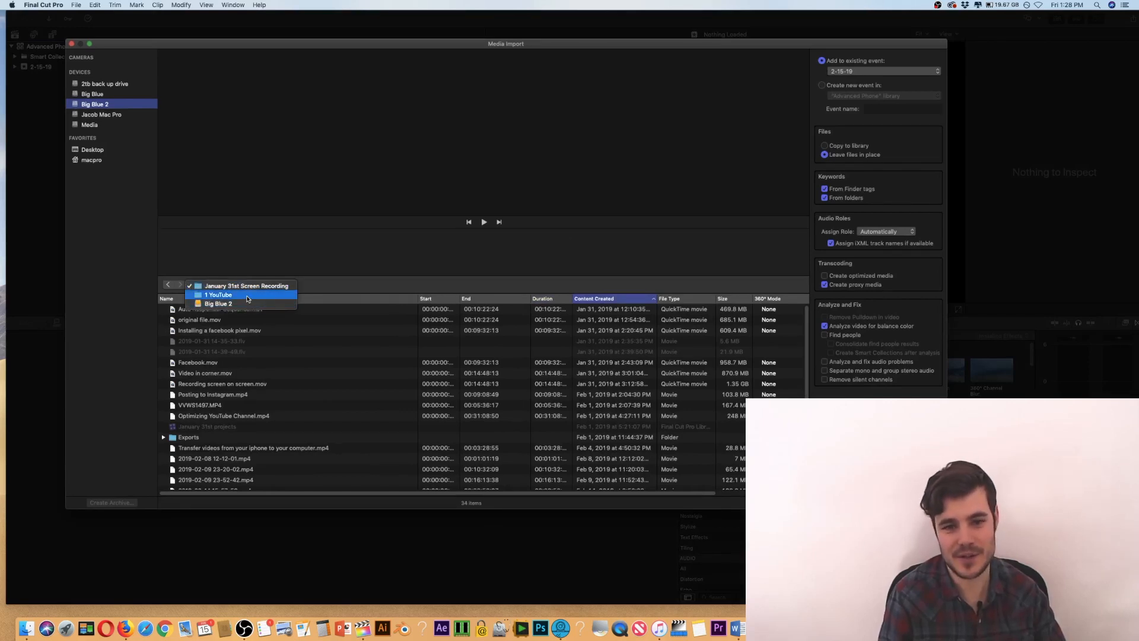
click(248, 298)
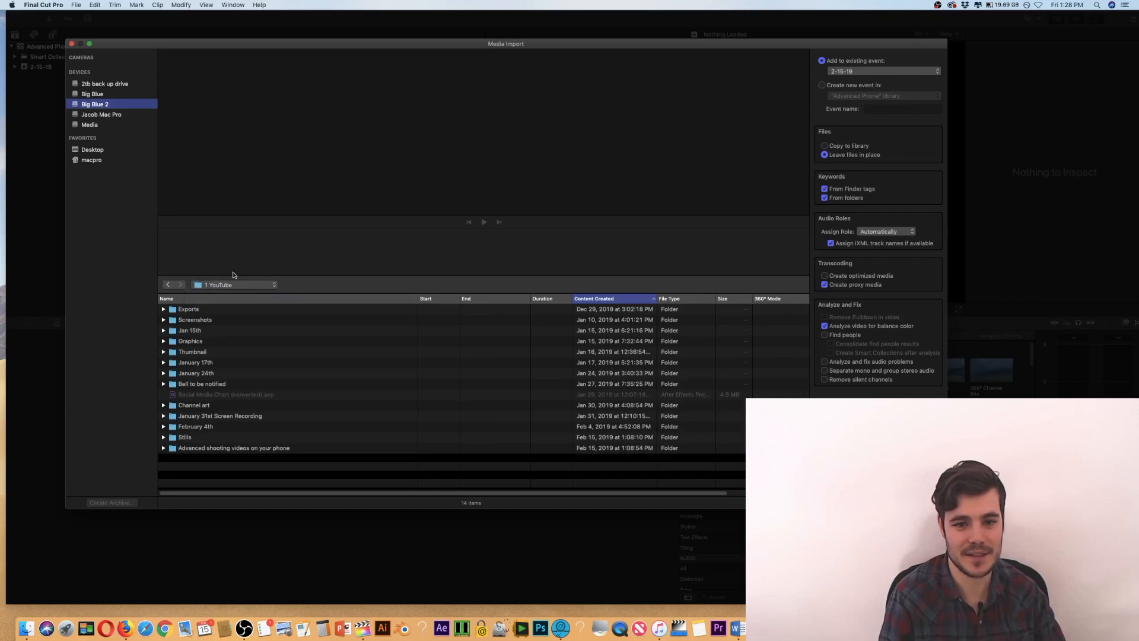
double_click(216, 448)
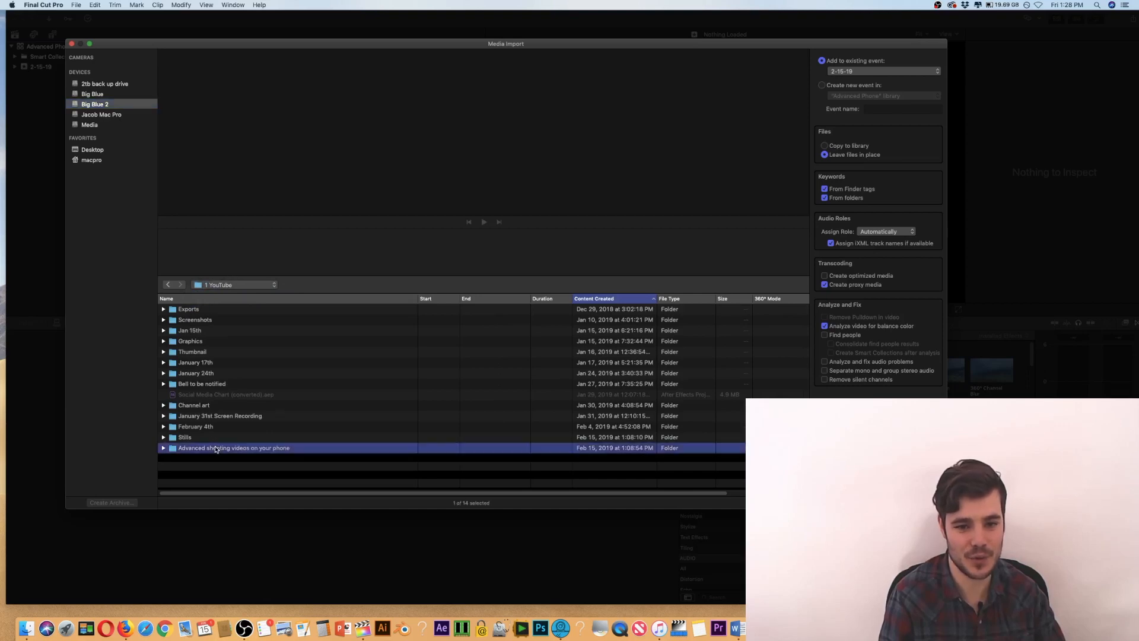
click(163, 309)
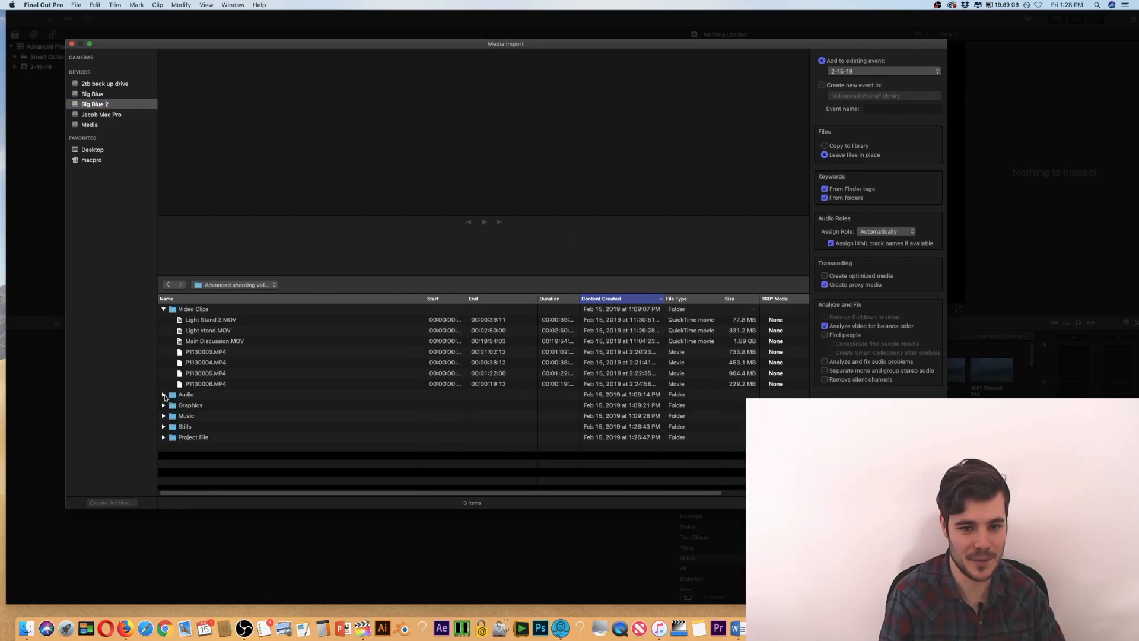
click(163, 395)
click(163, 426)
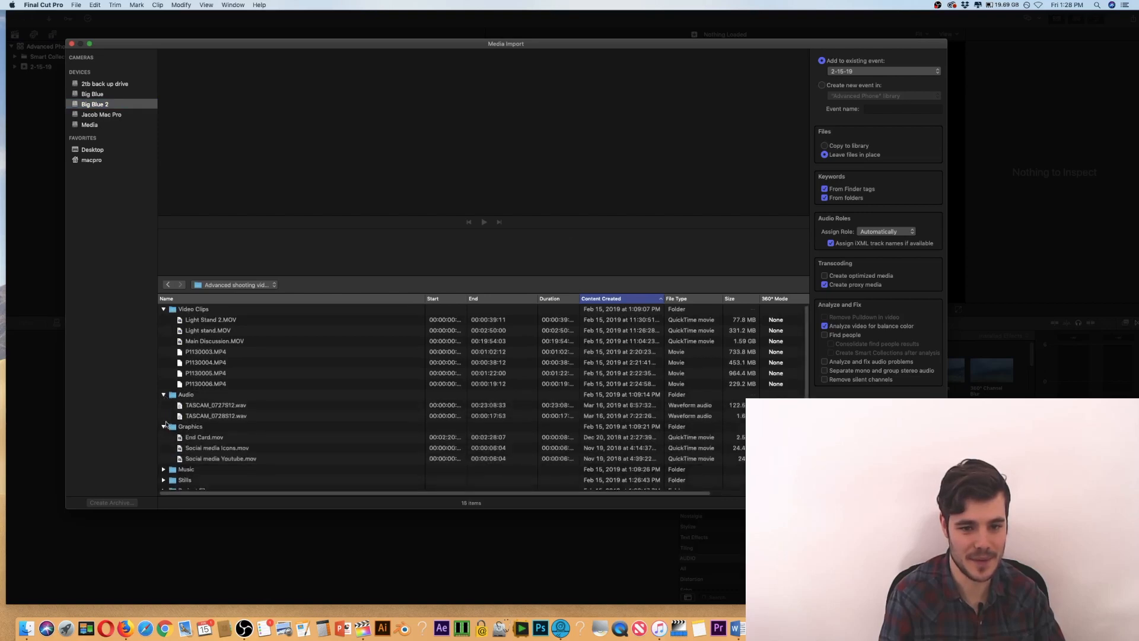
Import all files from the Video Clips, Audio and Graphics folders into the 2-15-19 event, leaving files in place, and close the import window.
click(220, 321)
shift+click(222, 384)
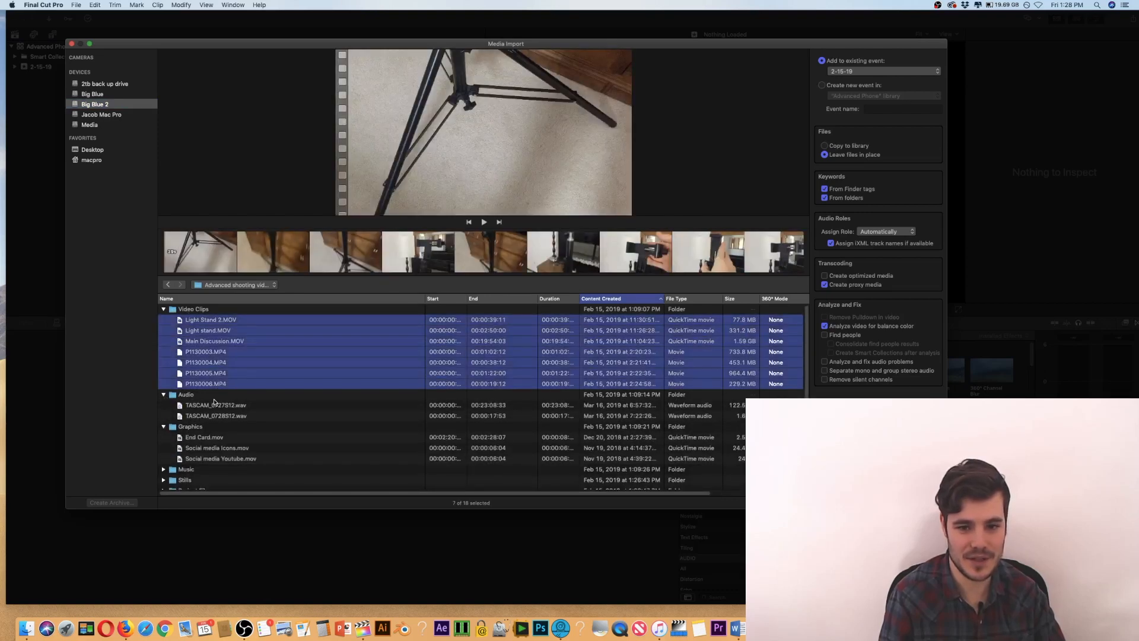
super+click(214, 405)
super+click(211, 416)
super+click(210, 438)
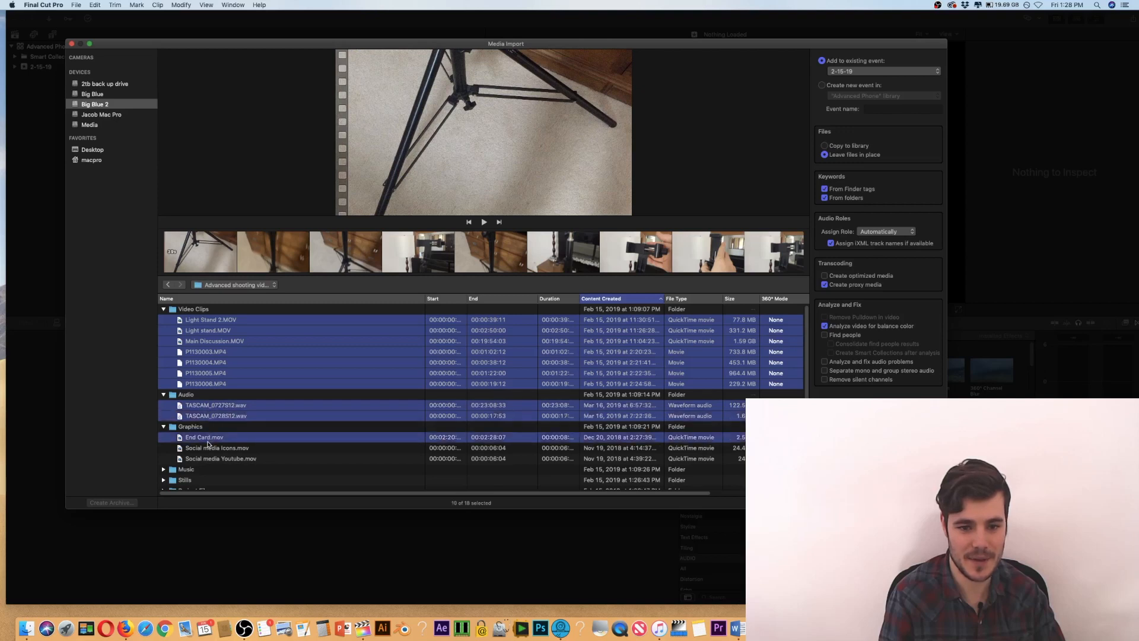
super+click(210, 449)
super+click(208, 459)
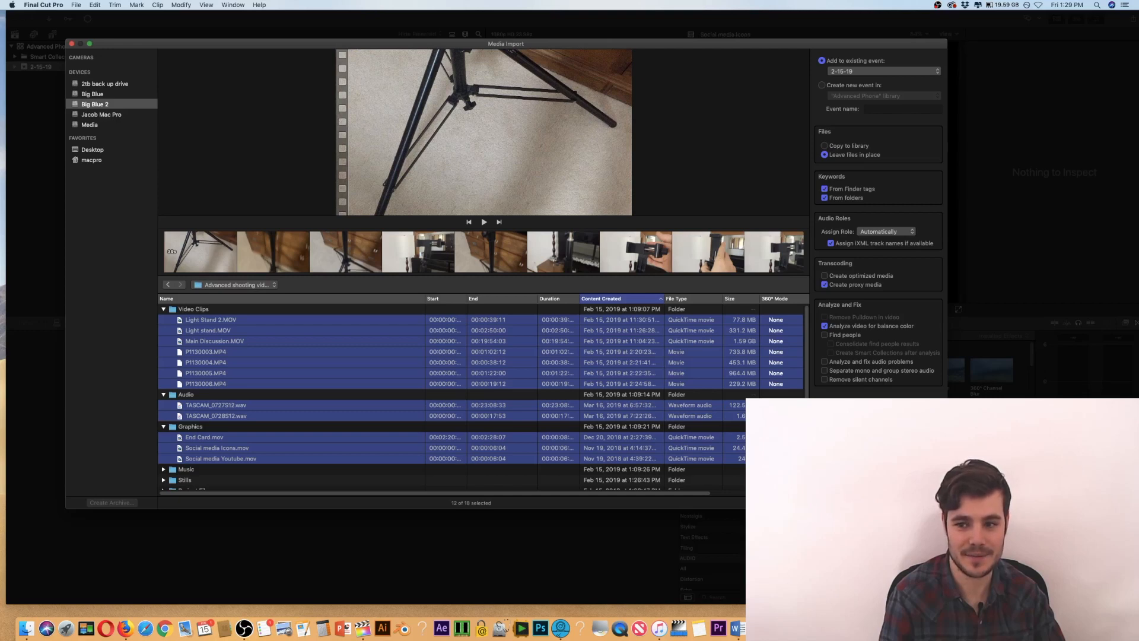
drag(162, 44, 157, 39)
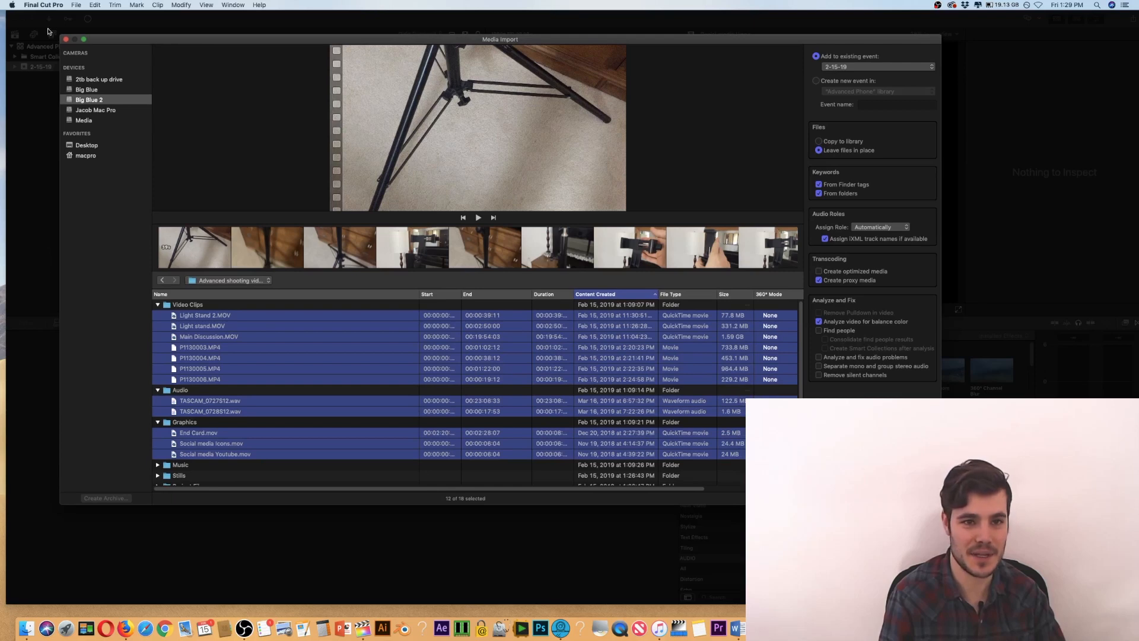
drag(116, 40, 105, 34)
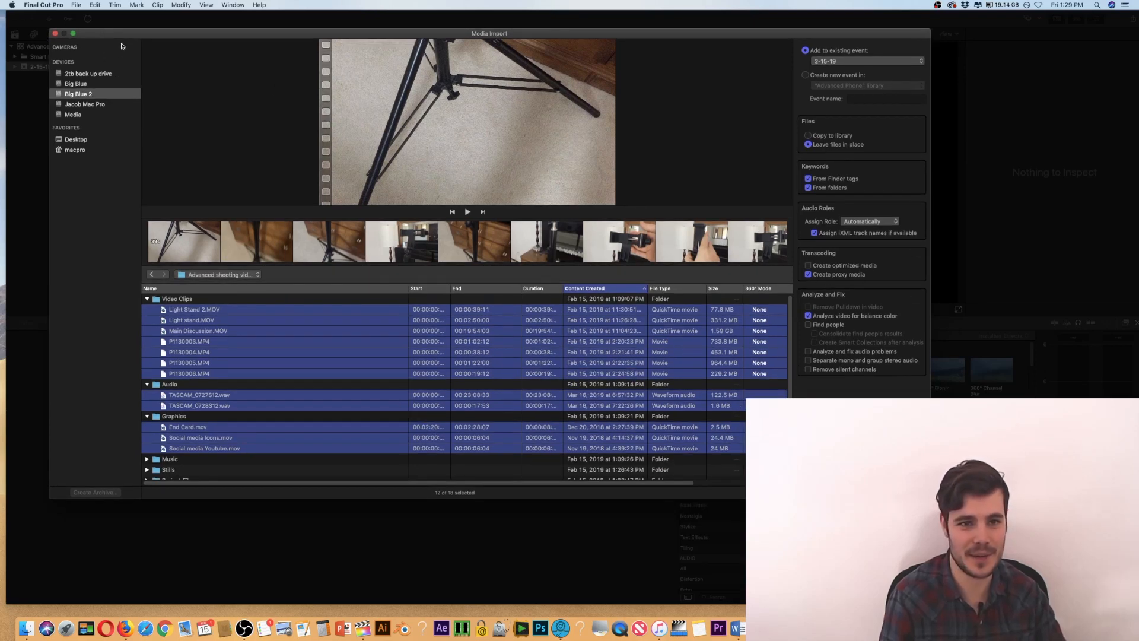
drag(130, 38, 203, 62)
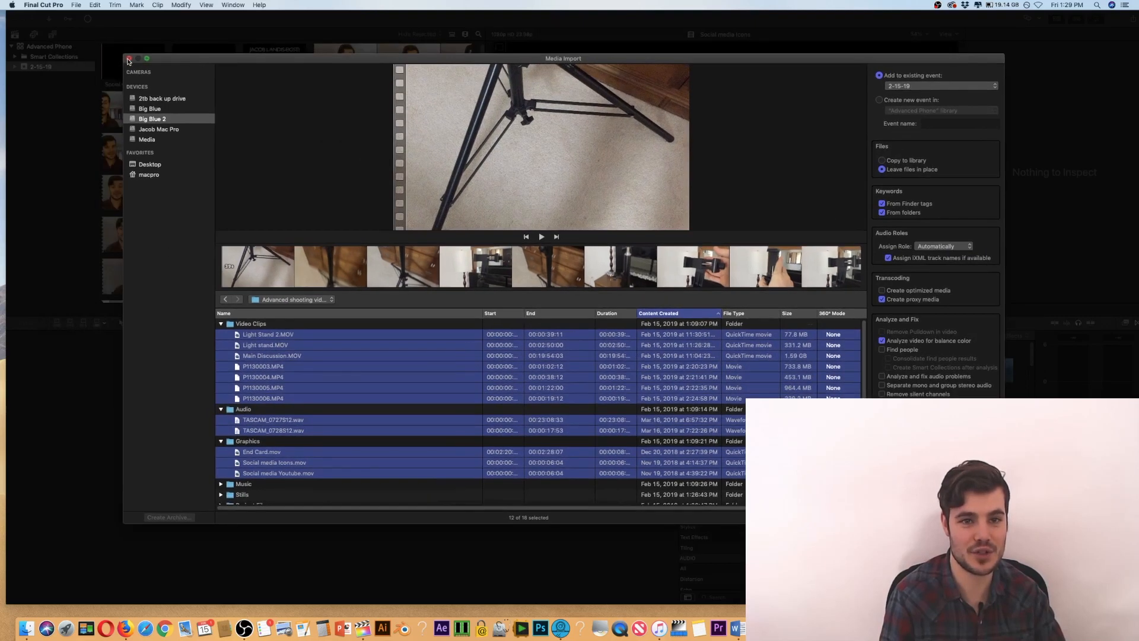
click(128, 59)
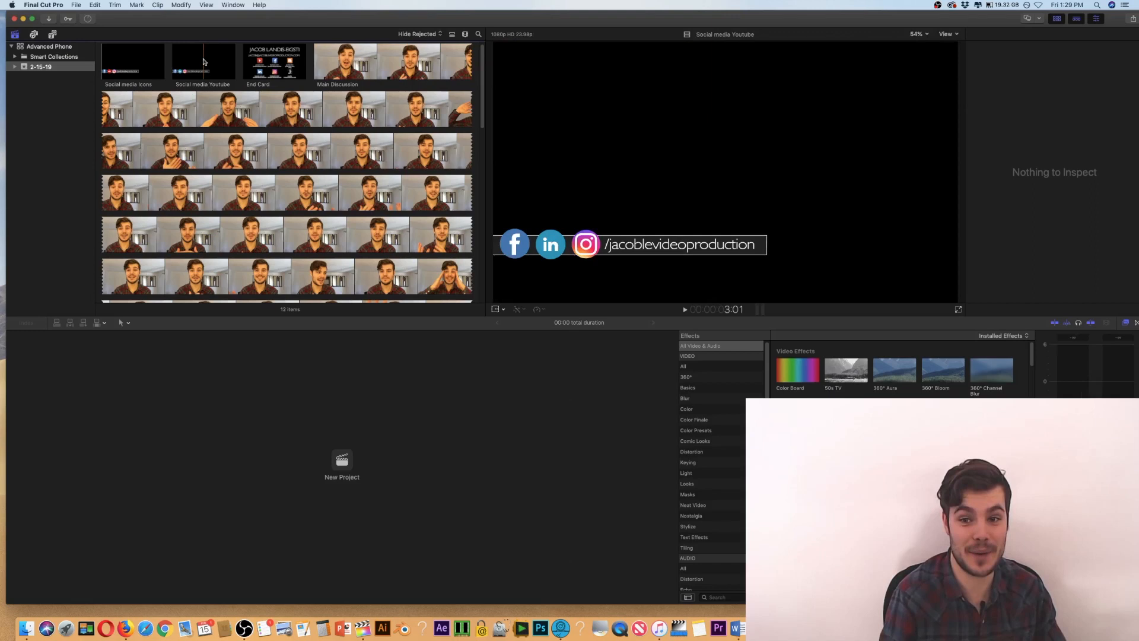
Create an untitled 1080p HD, 23.98p project in the 2-15-19 event and place the Main Discussion clip at the start of its timeline.
click(342, 459)
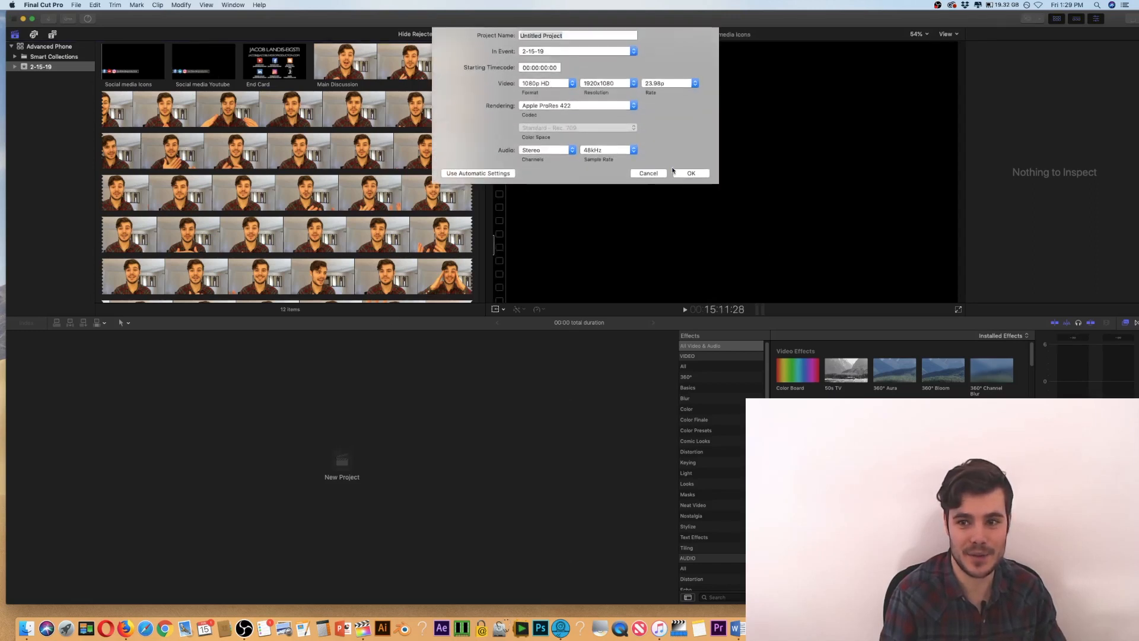
click(691, 173)
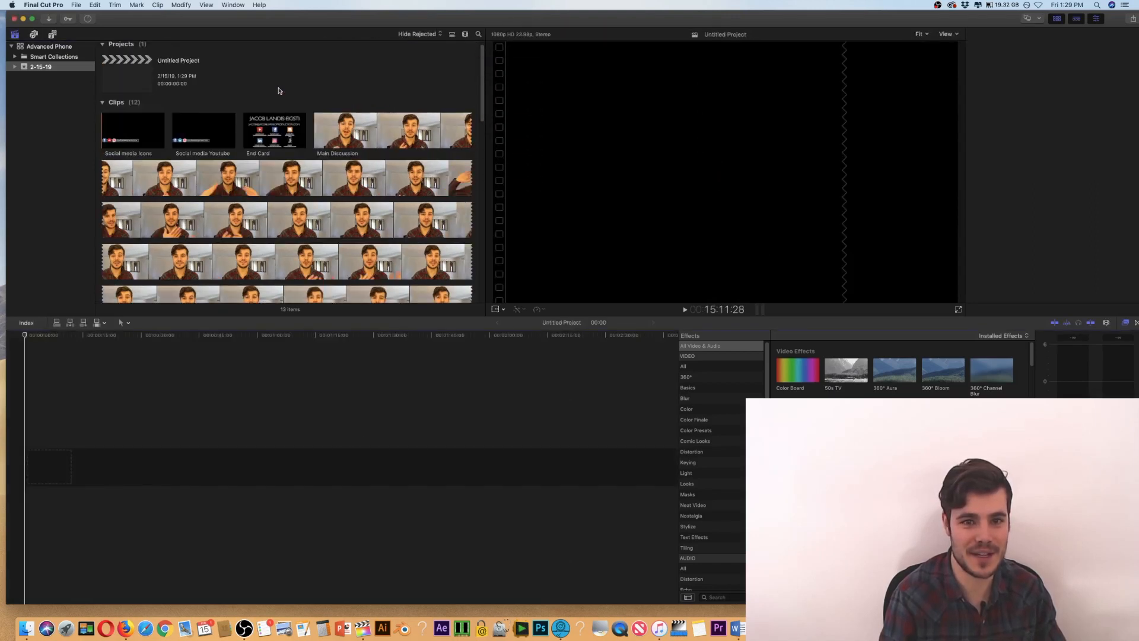
click(368, 127)
drag(368, 127, 65, 474)
Overlay the Social media Youtube graphic above Main Discussion at about 5 seconds and preview the overlay at about 8 seconds.
drag(202, 137, 58, 428)
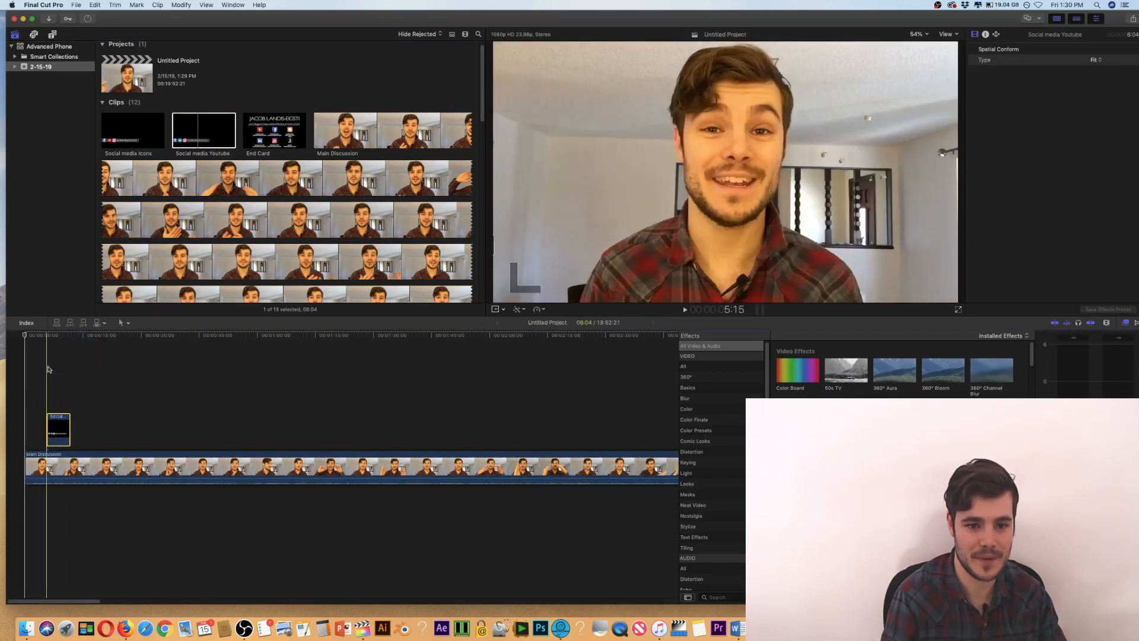
click(57, 336)
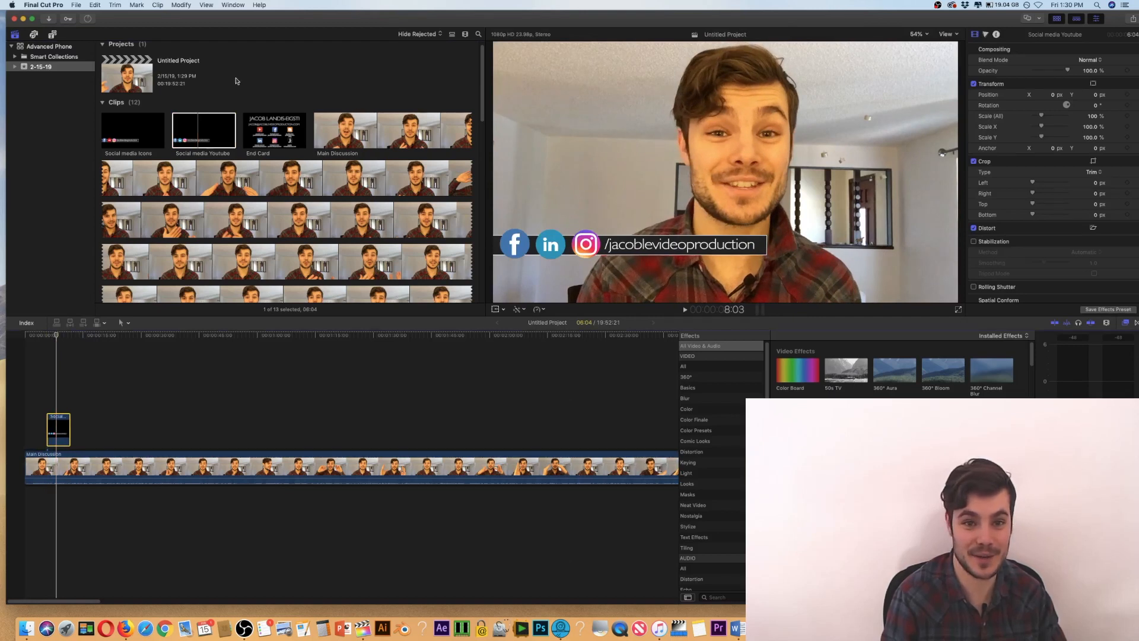
click(190, 131)
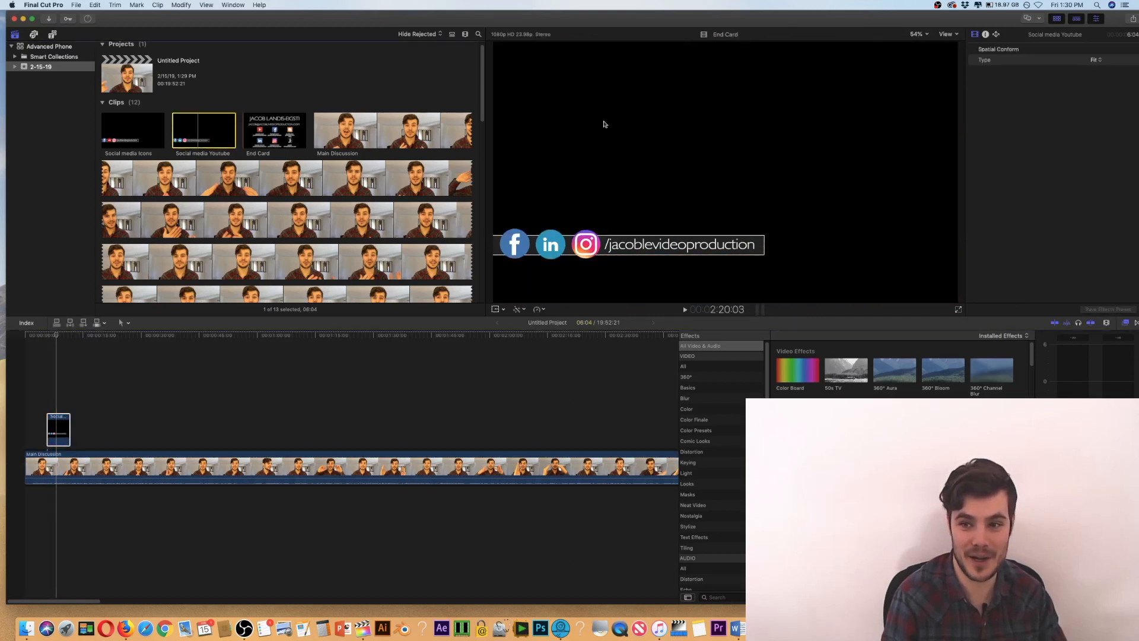
Delete the Social media Youtube overlay and the Main Discussion clip from the Untitled Project timeline.
click(60, 418)
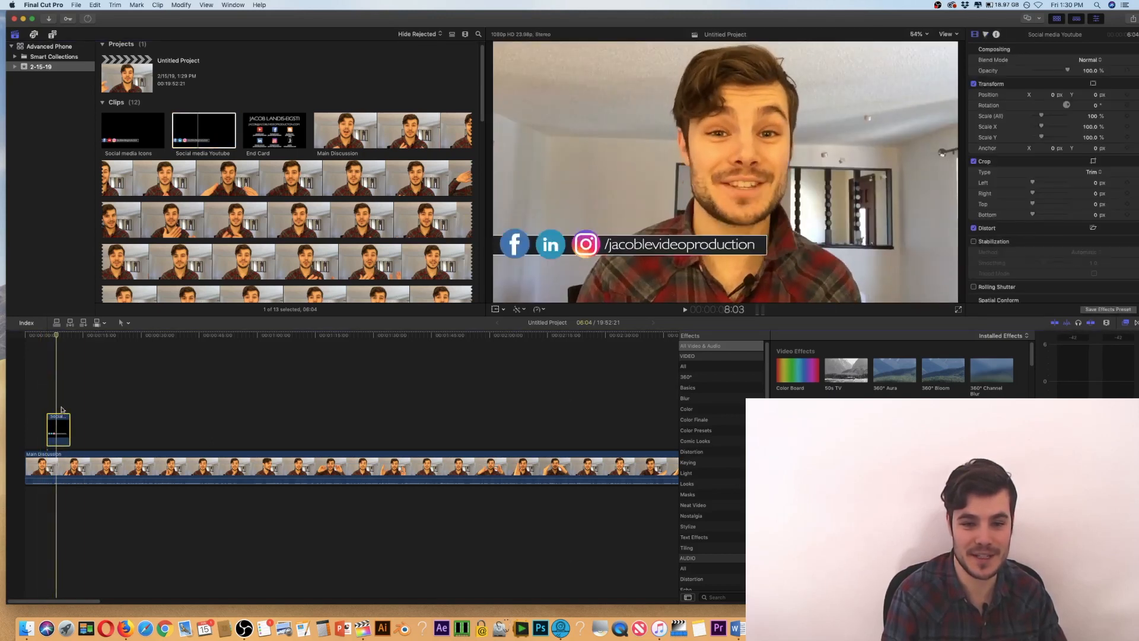
drag(115, 386, 54, 418)
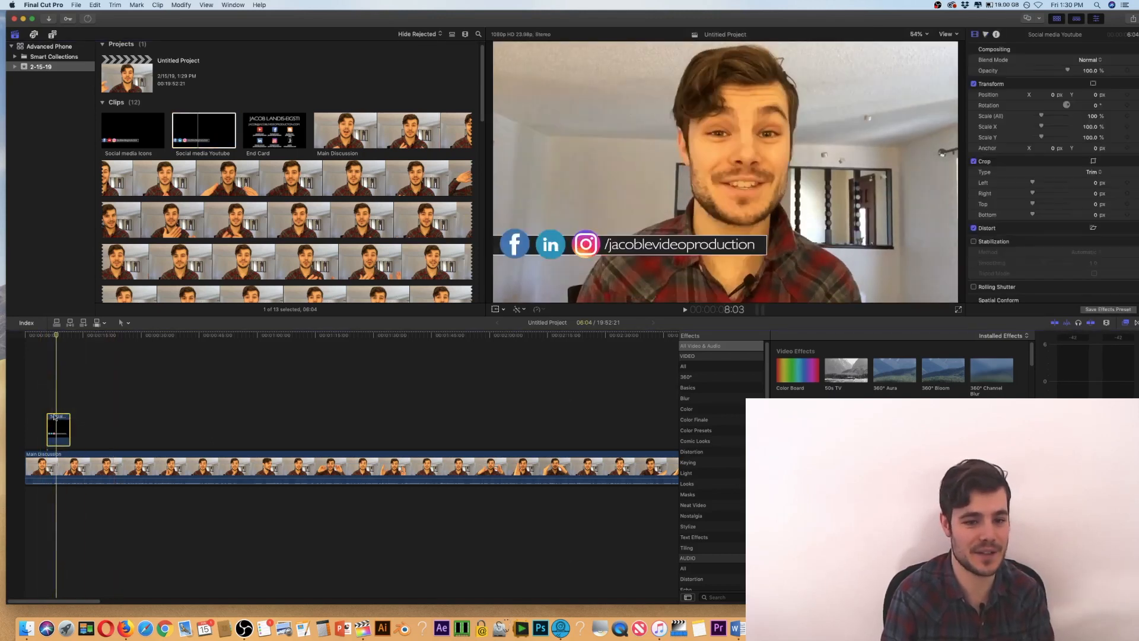
key(Delete)
key(Home)
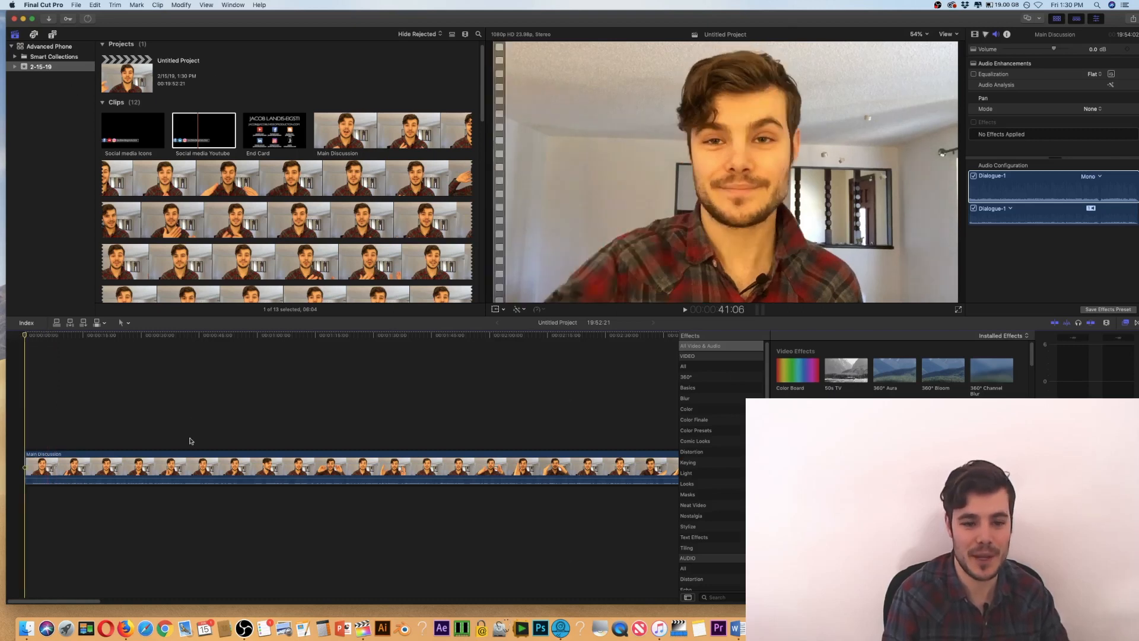
drag(204, 394, 136, 454)
key(Delete)
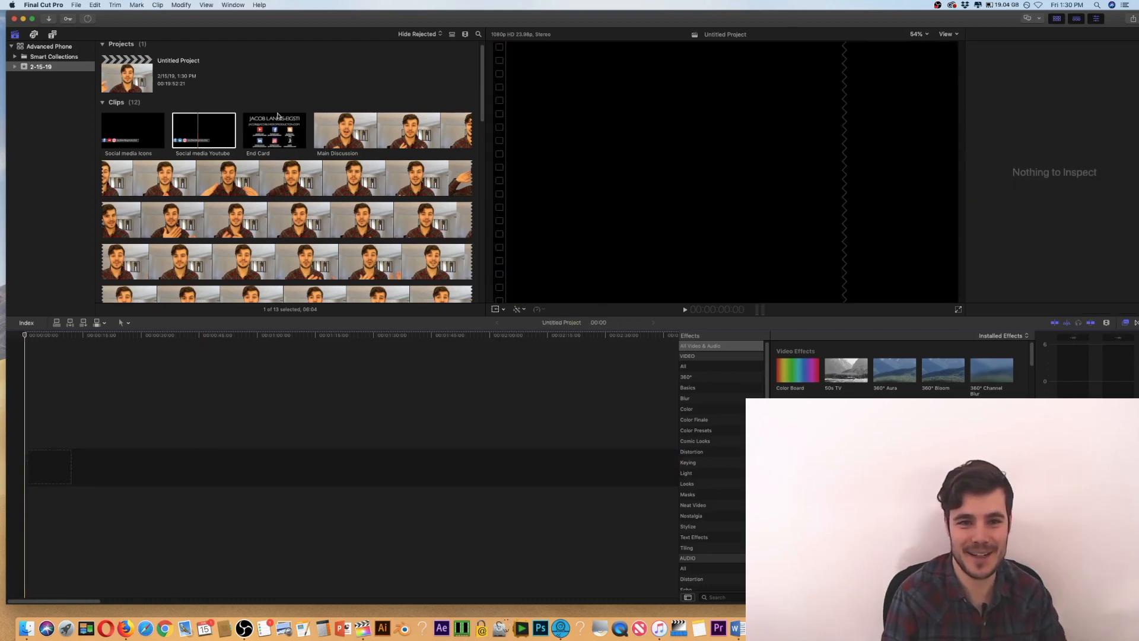
Move the emptied Untitled Project out of the 2-15-19 event to the trash.
click(137, 86)
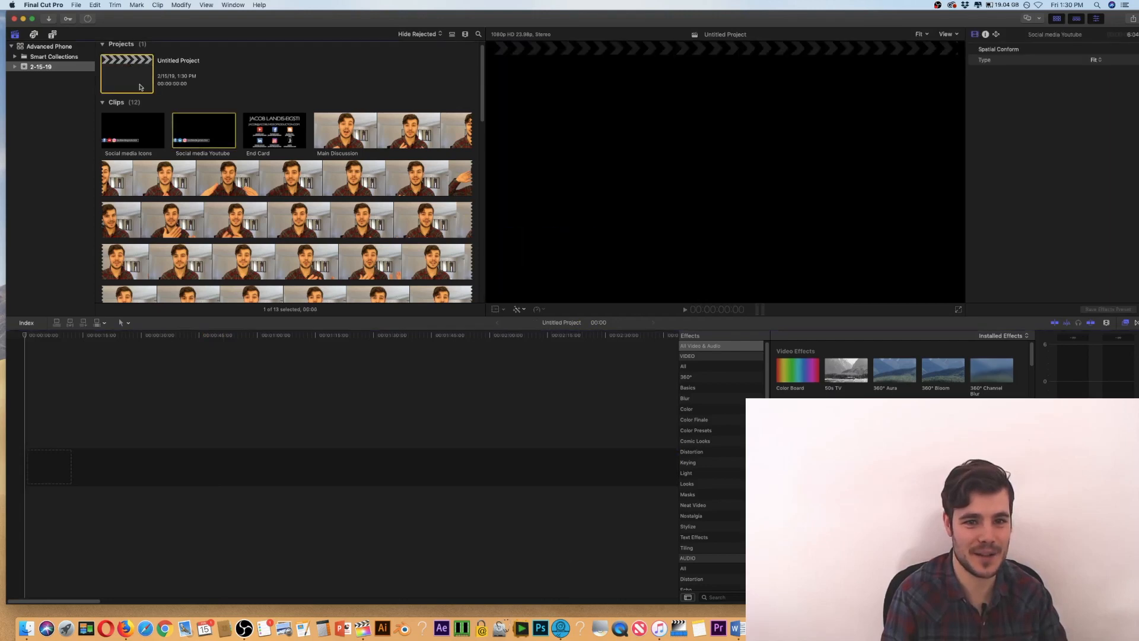
right_click(140, 87)
click(169, 145)
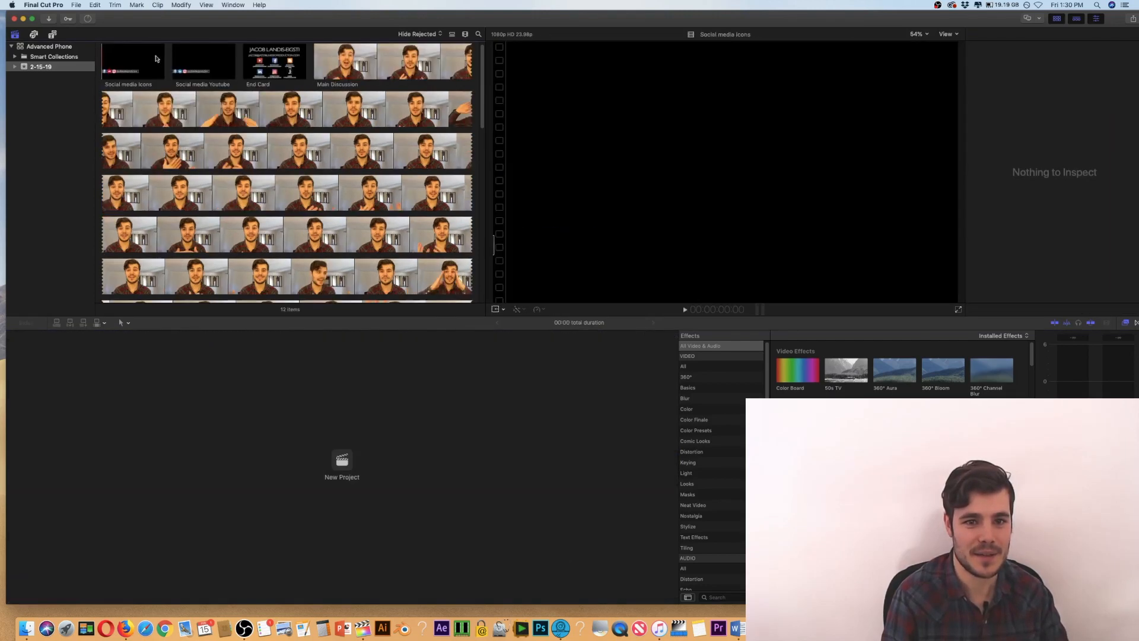
Start a new project in the 2-15-19 event and name it "Advanced phone RC1".
click(76, 5)
mouse_move(80, 15)
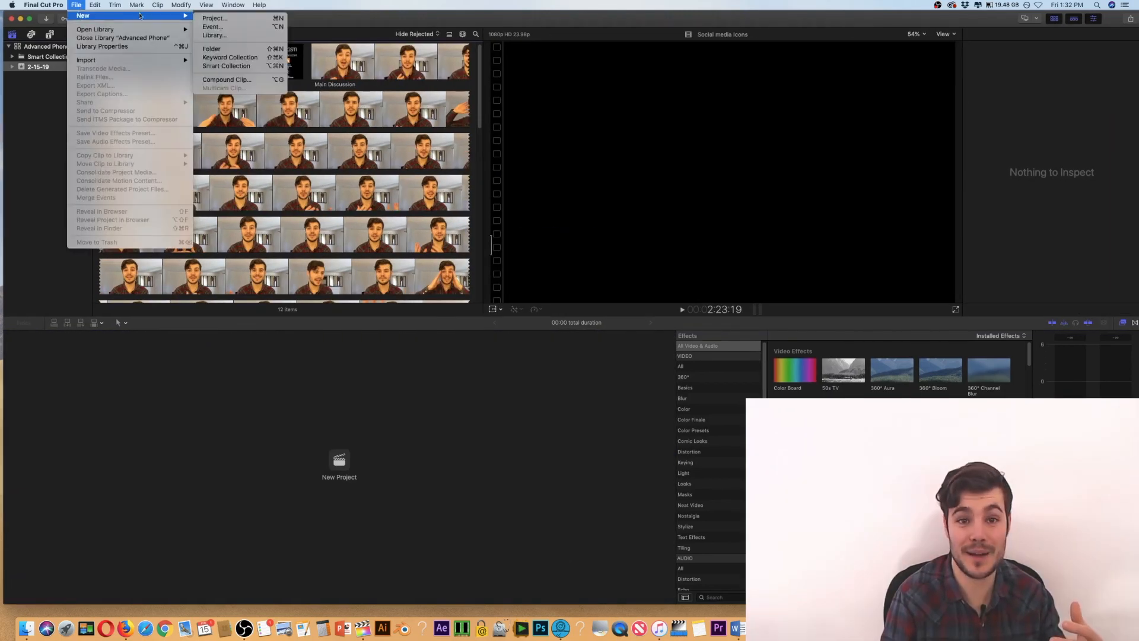
click(265, 18)
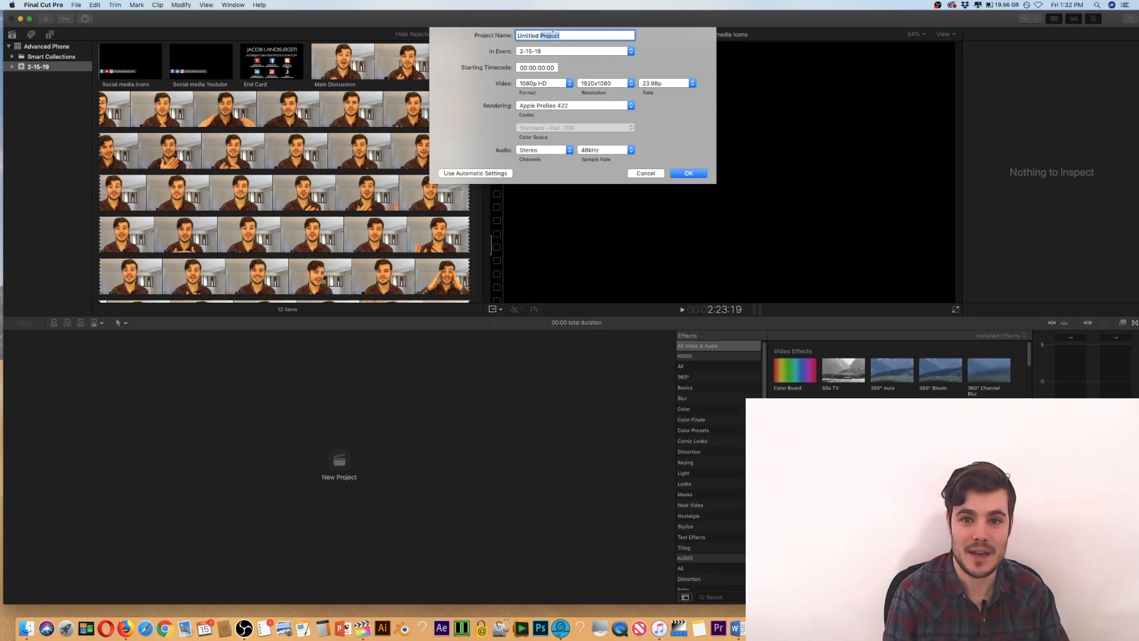
text(Advanced phone RC1)
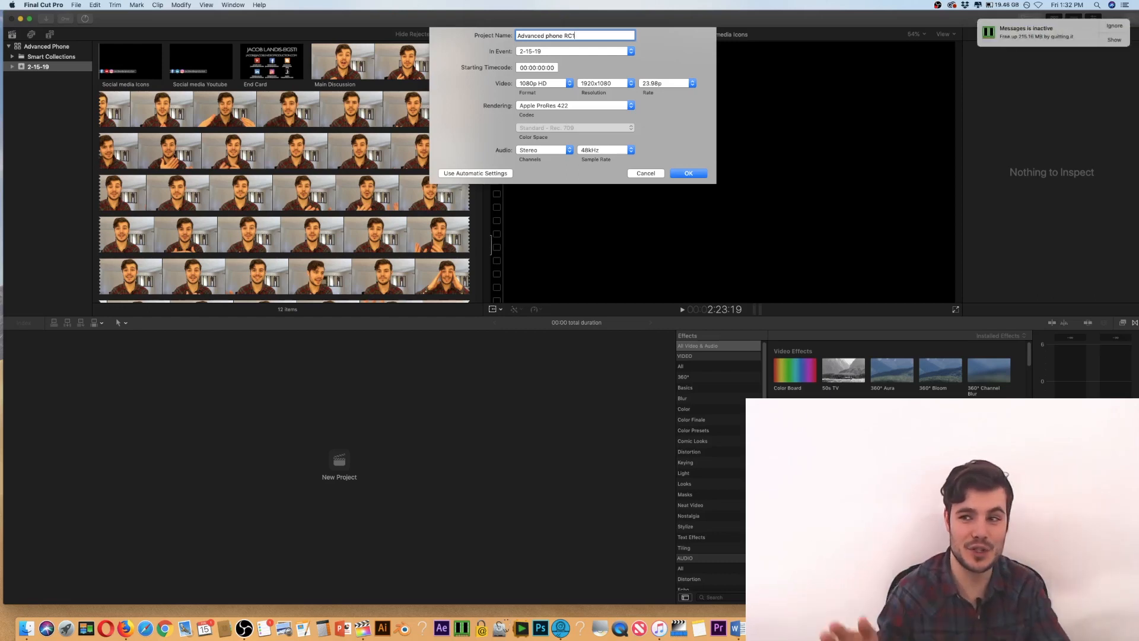
Examine the video format options available for the new project.
click(523, 82)
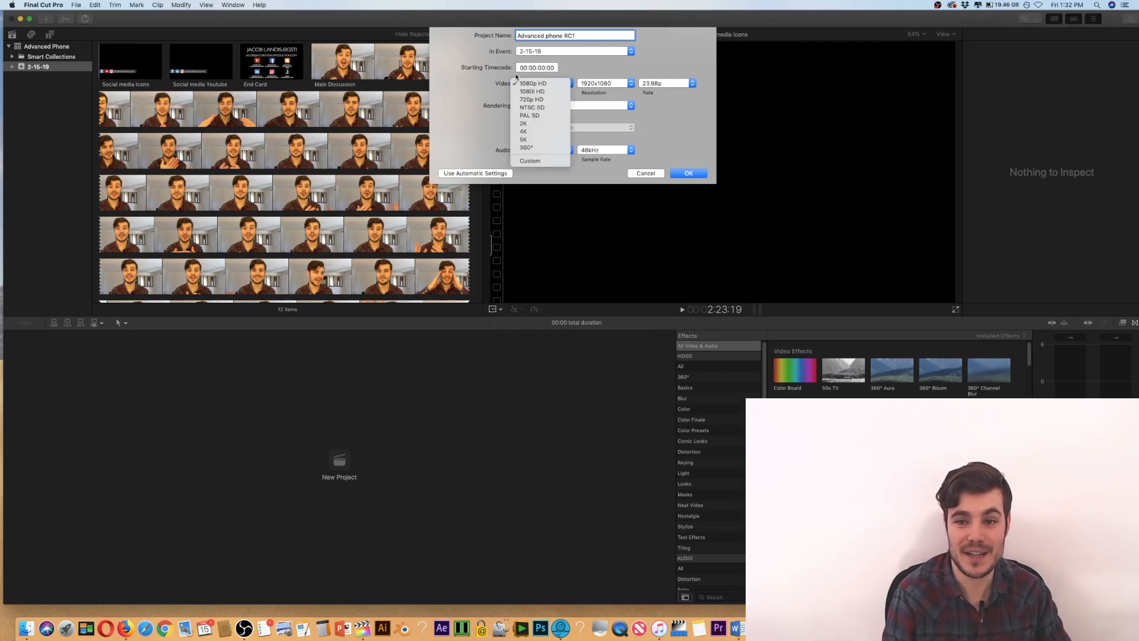
click(467, 69)
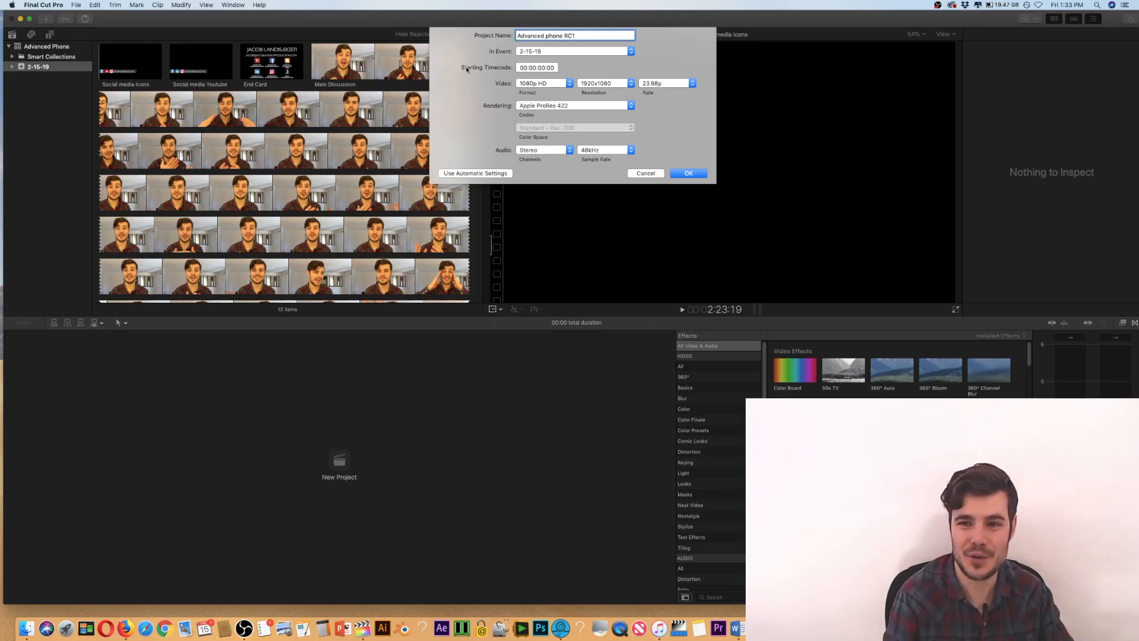
click(557, 89)
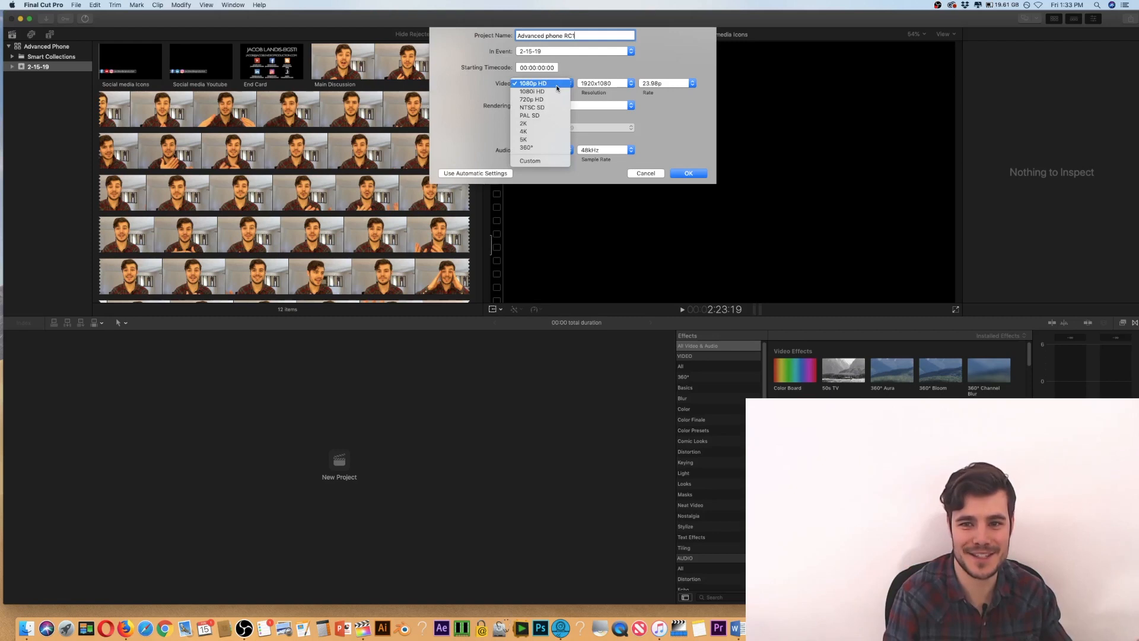
click(480, 81)
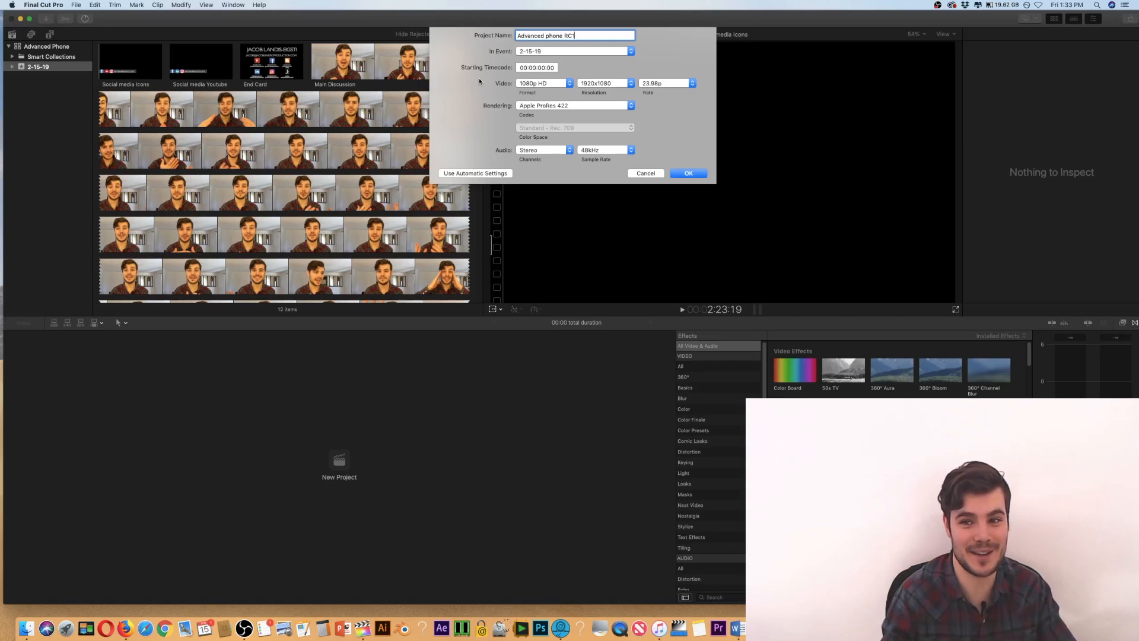
click(541, 86)
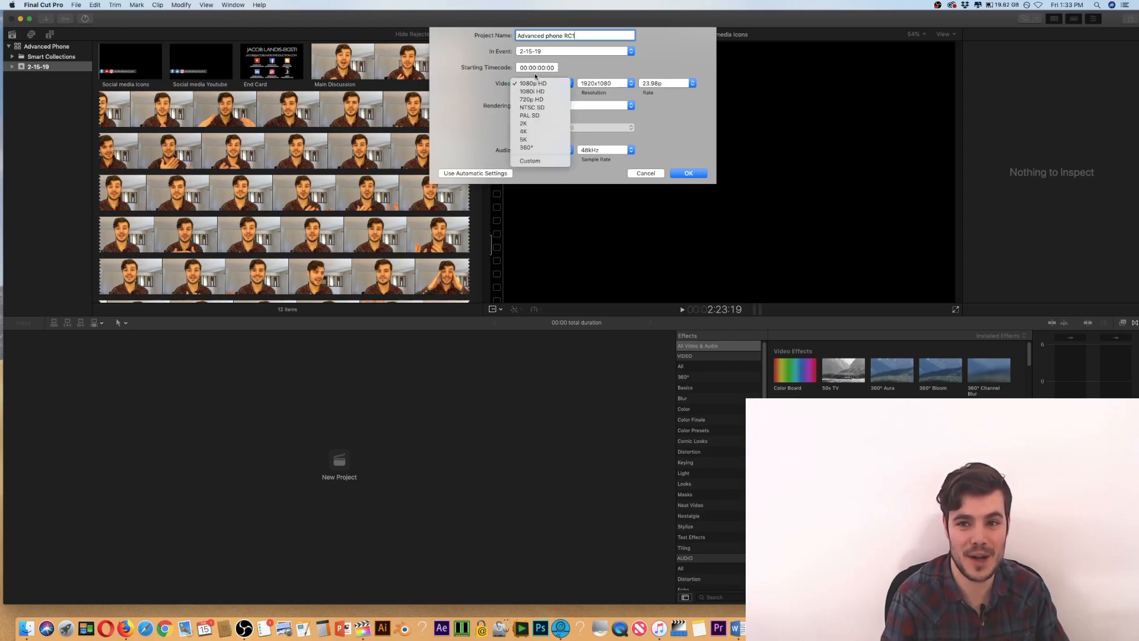
click(536, 76)
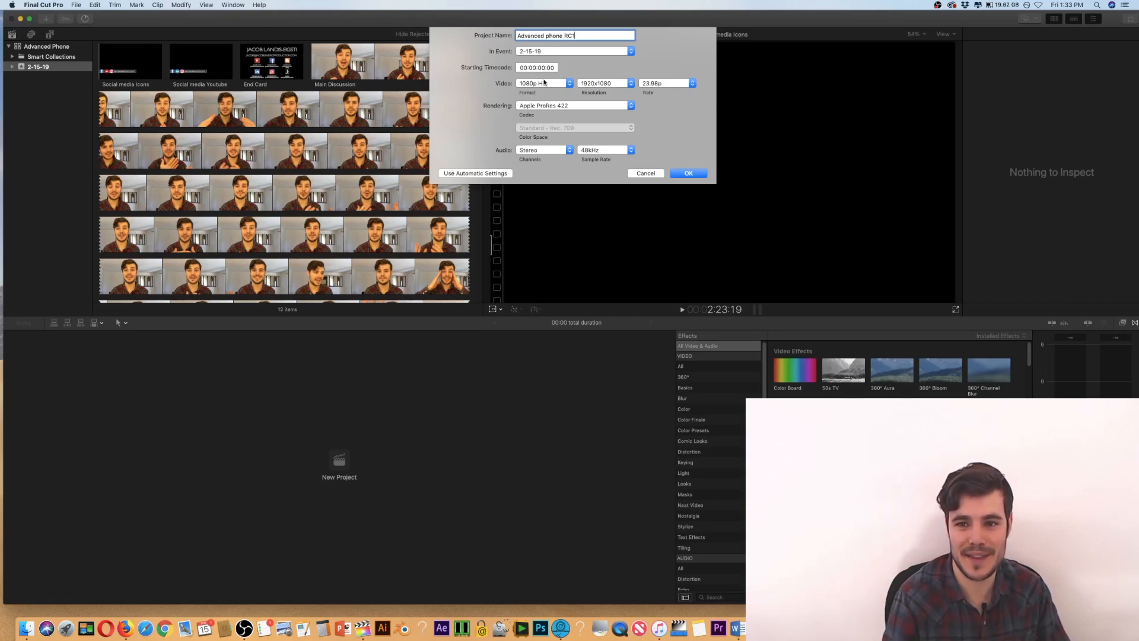
Switch the project's video format to Custom and set the resolution to 1080 x 1350.
click(545, 82)
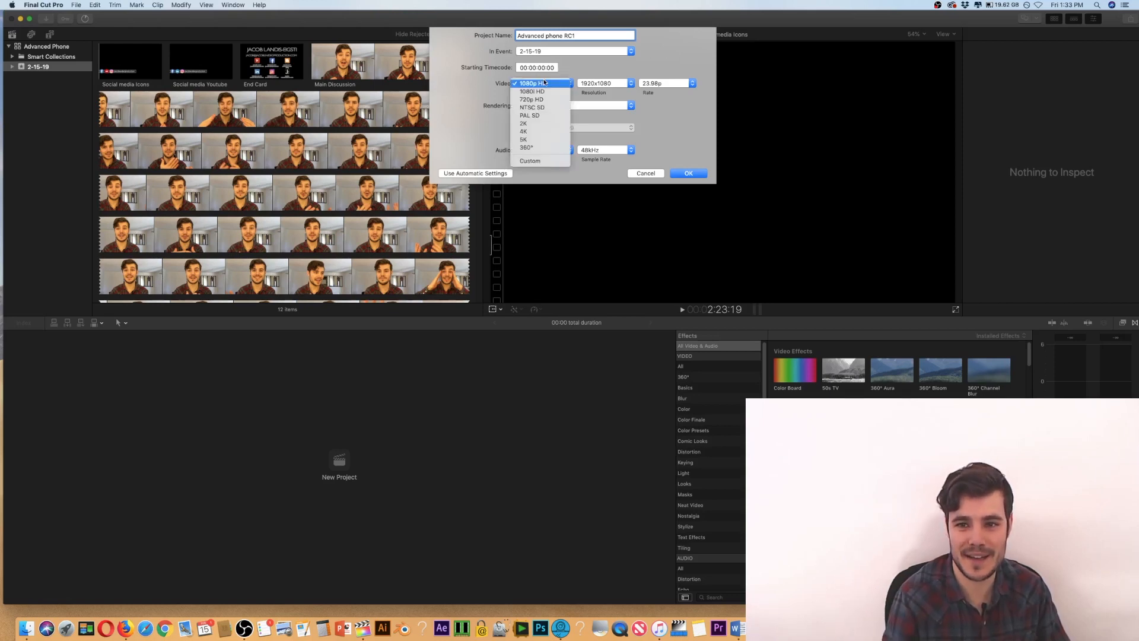
click(549, 160)
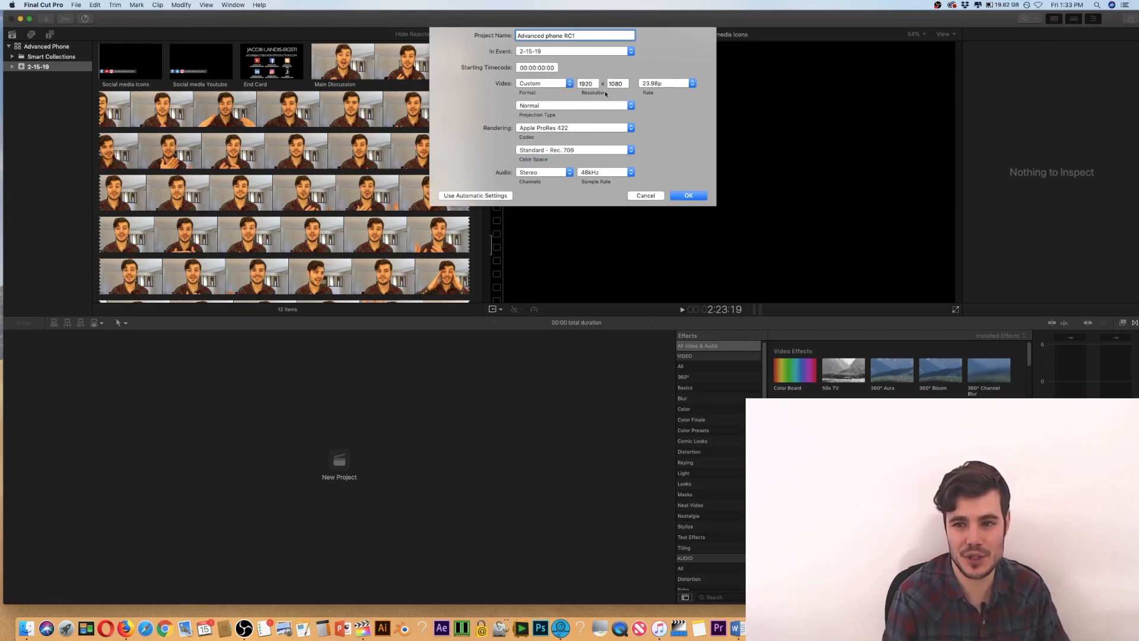
double_click(593, 84)
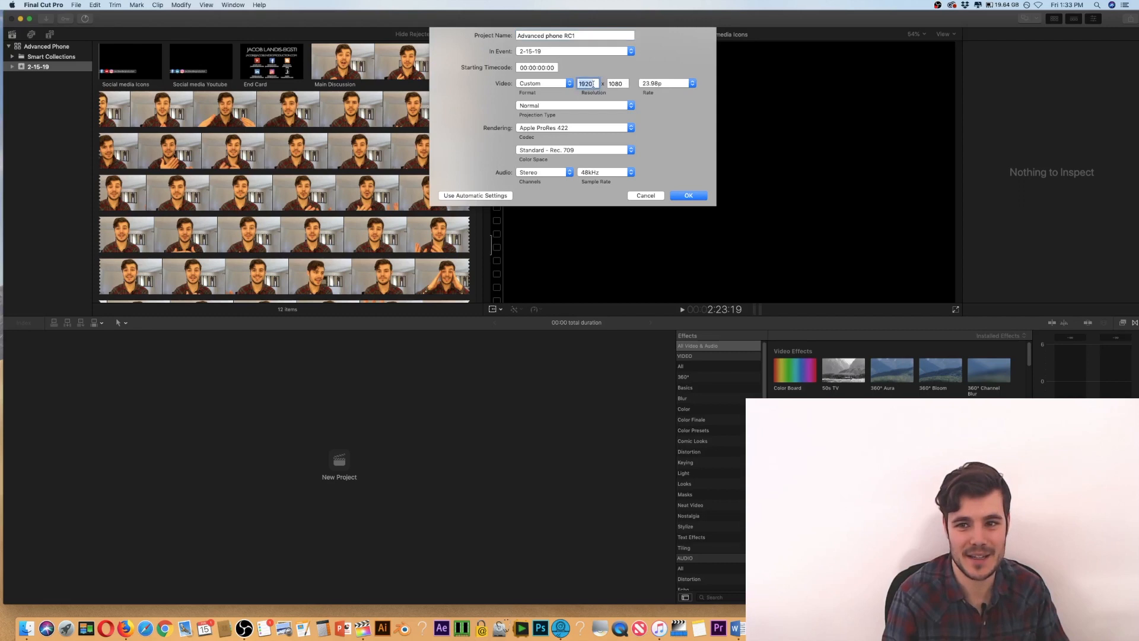
text(1080)
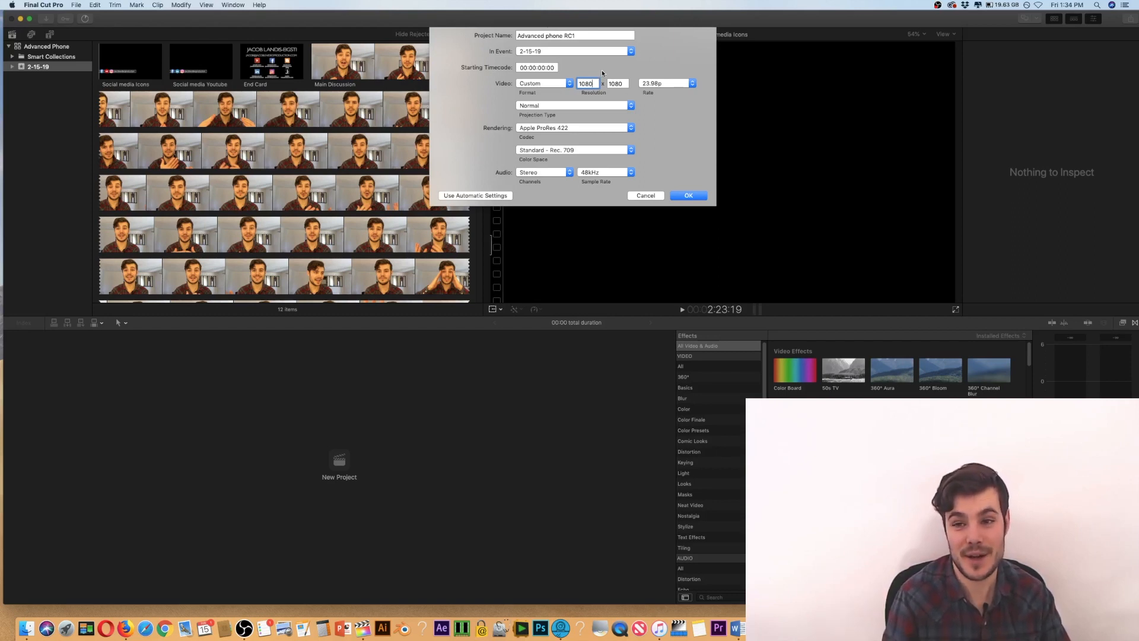
double_click(626, 83)
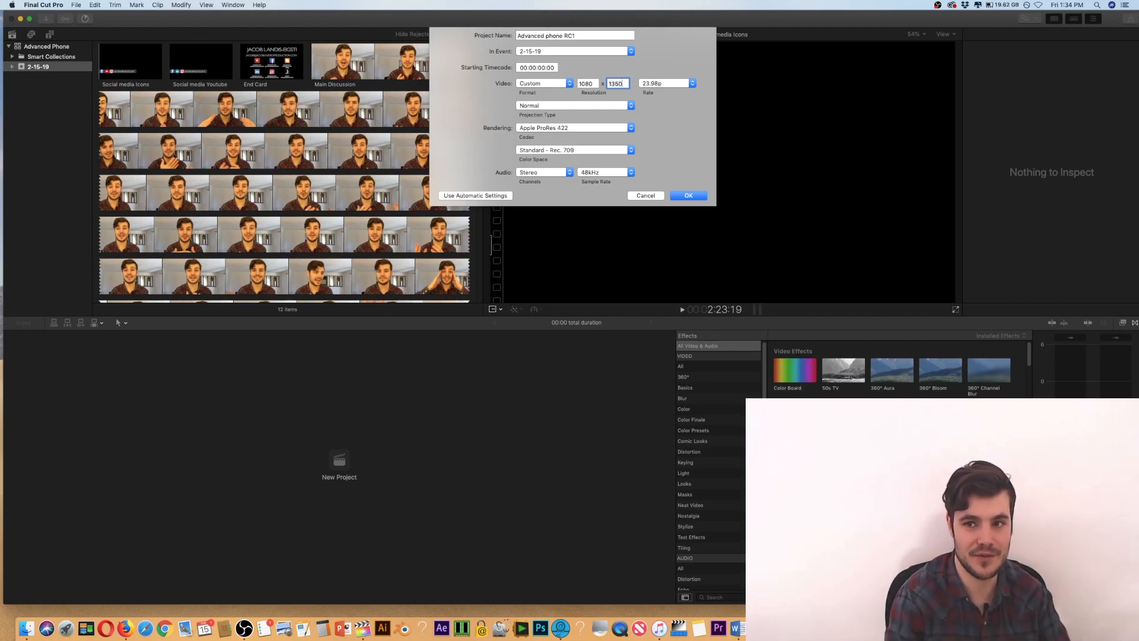
Set the frame rate to 30p and the custom resolution to 1920 x 1080, and create the project.
click(671, 84)
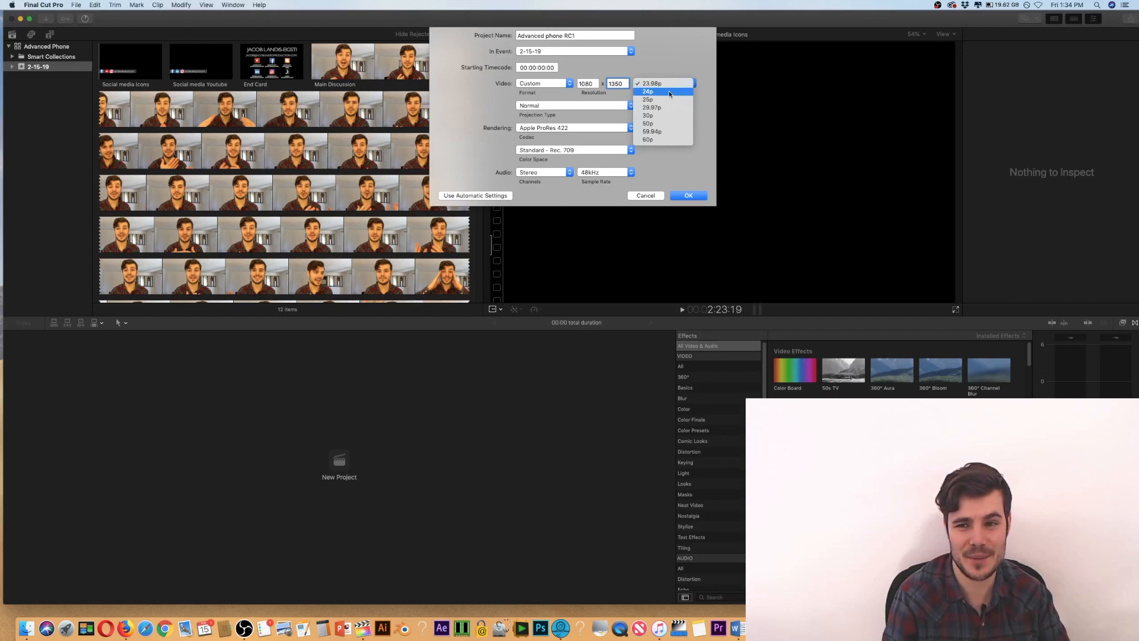
click(660, 115)
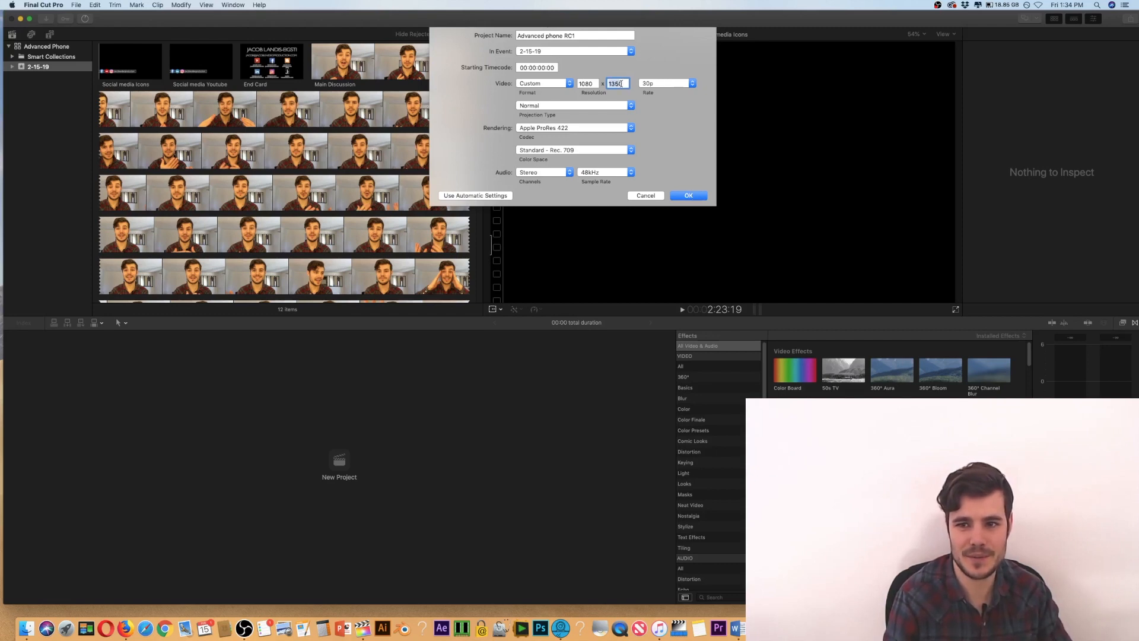
double_click(587, 84)
text(1920)
key(Tab)
text(1080)
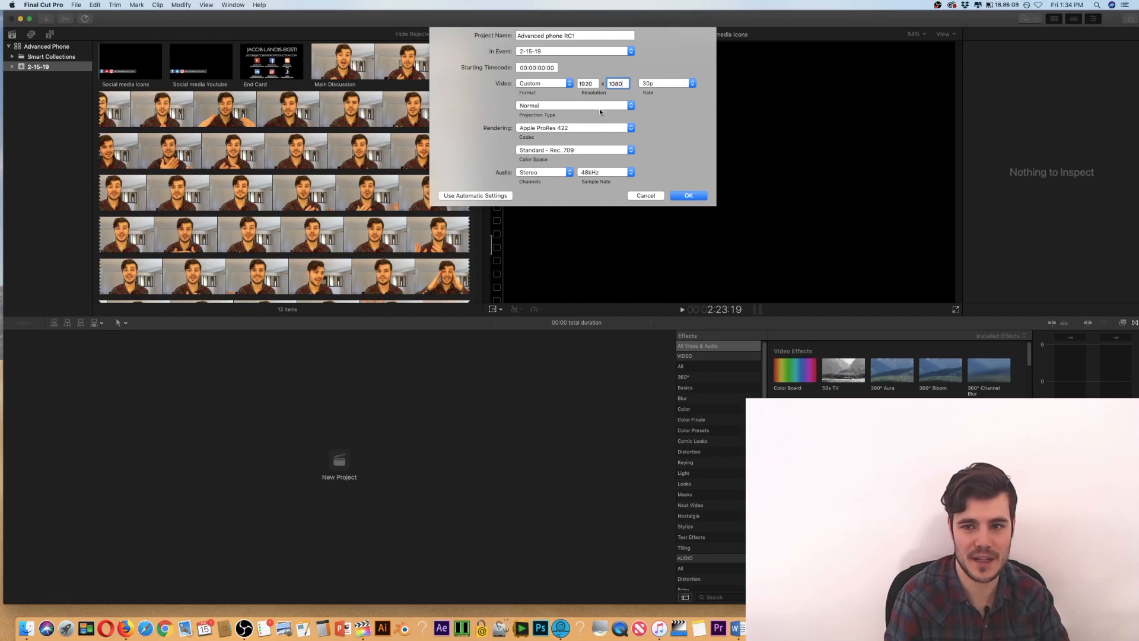
click(680, 196)
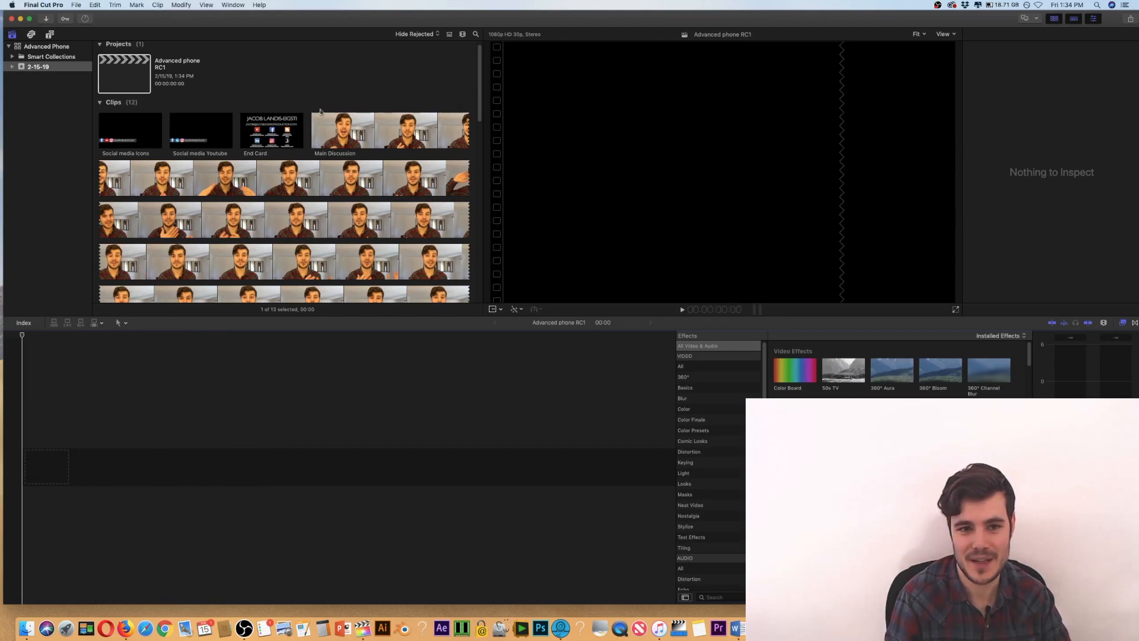
Mark a short range of the Main Discussion clip starting at 16:18 and place that excerpt at the start of the timeline.
click(364, 122)
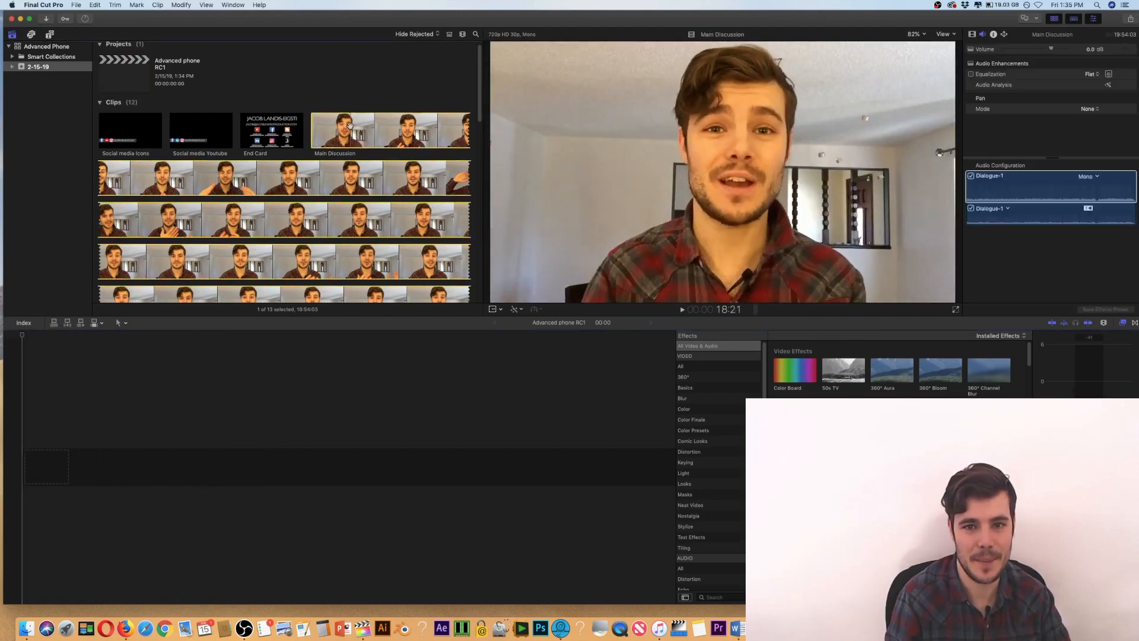
drag(348, 125, 347, 129)
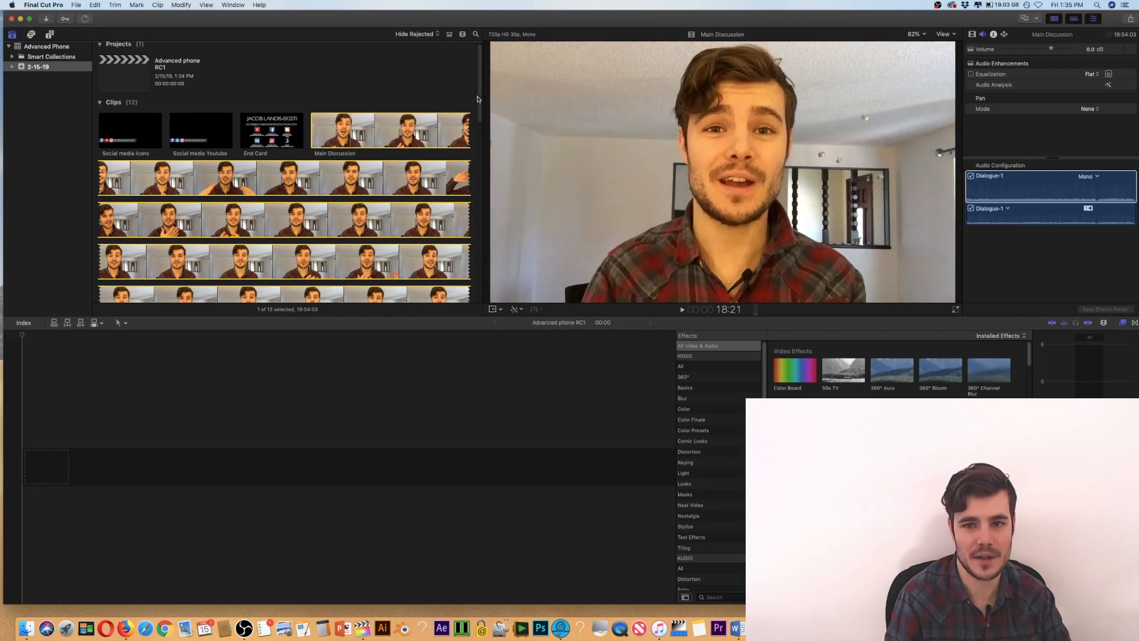
scroll(479, 97, down, 2)
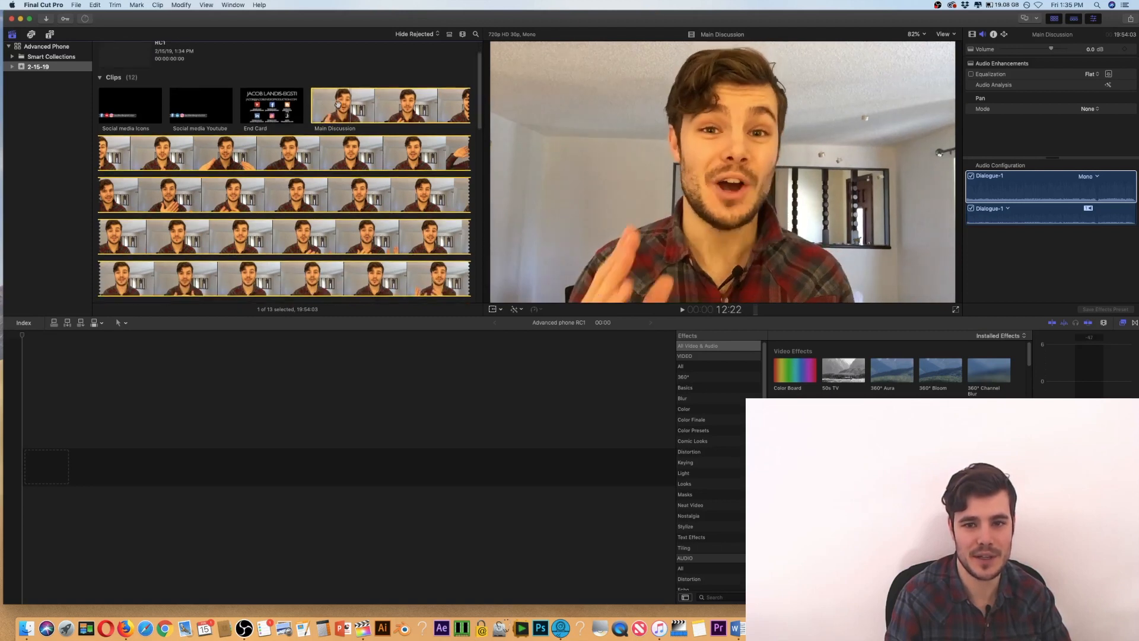
key(i)
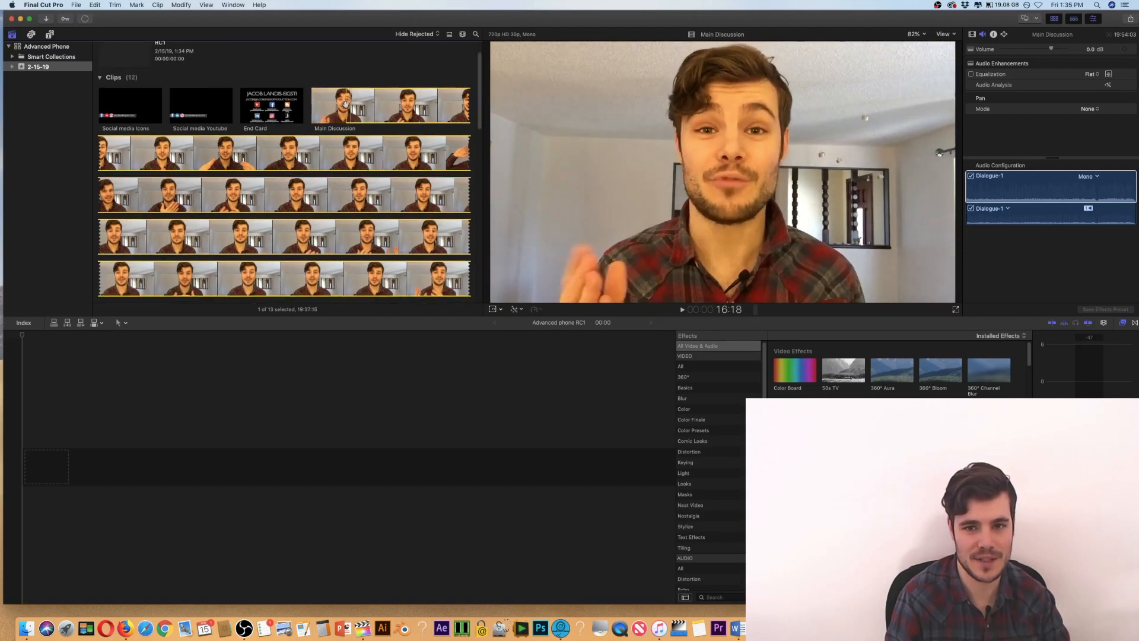
key(super+])
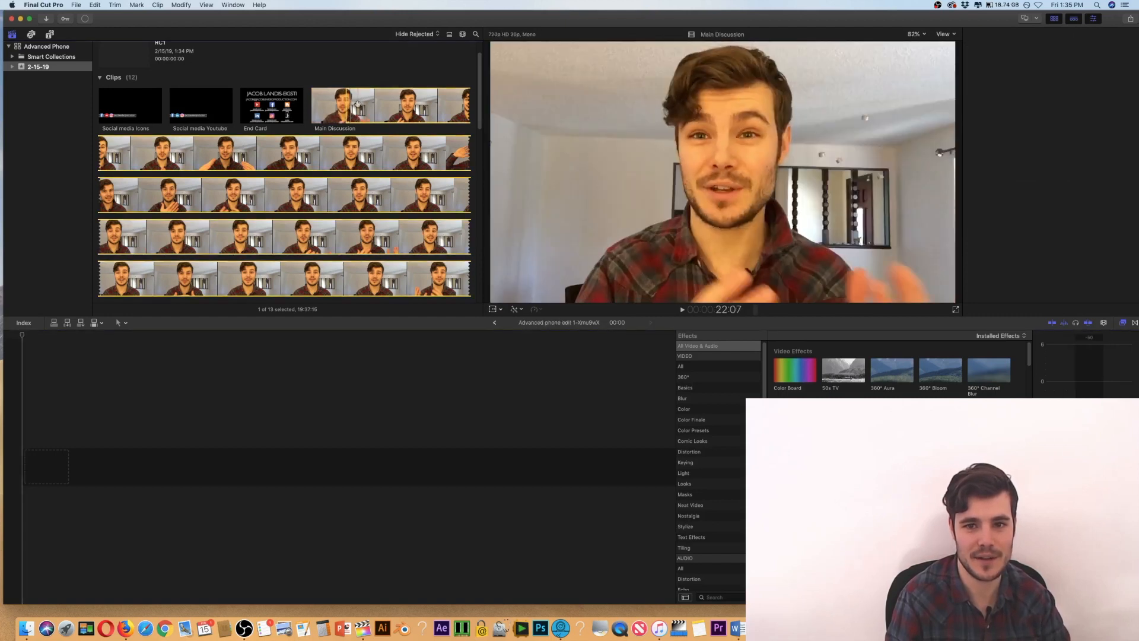
key(o)
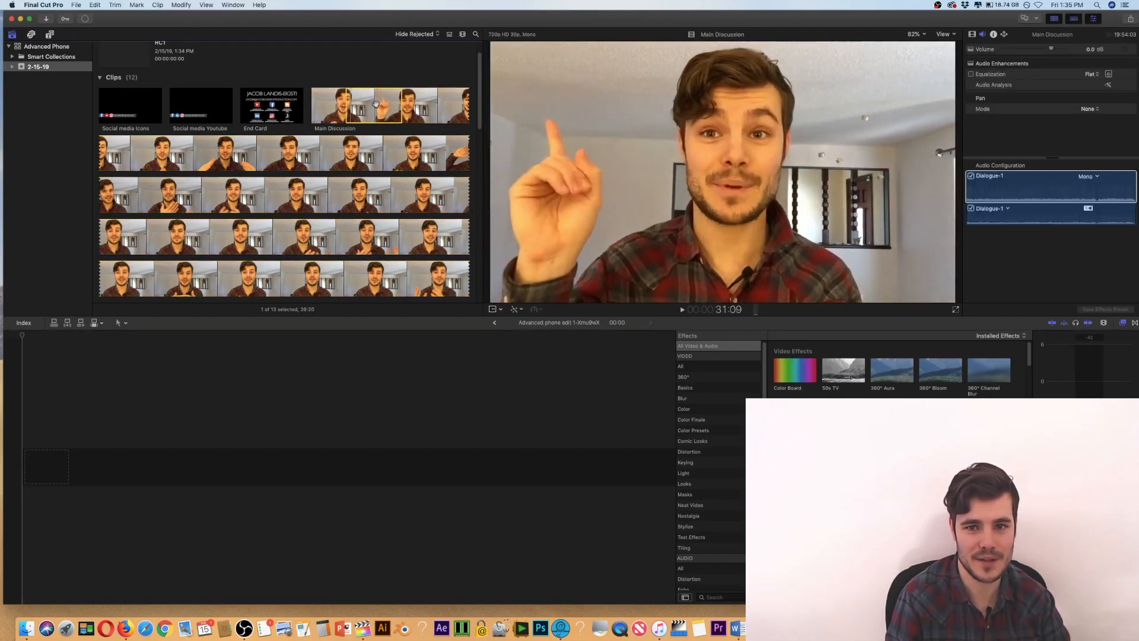
drag(375, 102, 70, 463)
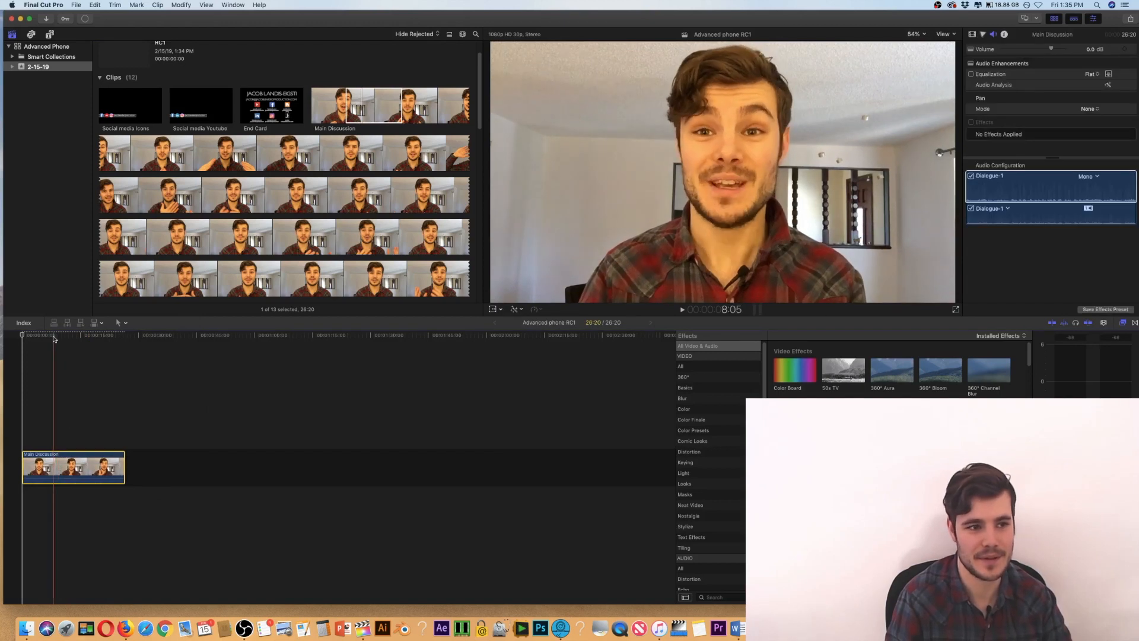
Replace the Main Discussion excerpt on the timeline with the entire Main Discussion clip, placed at the start.
drag(23, 337, 93, 361)
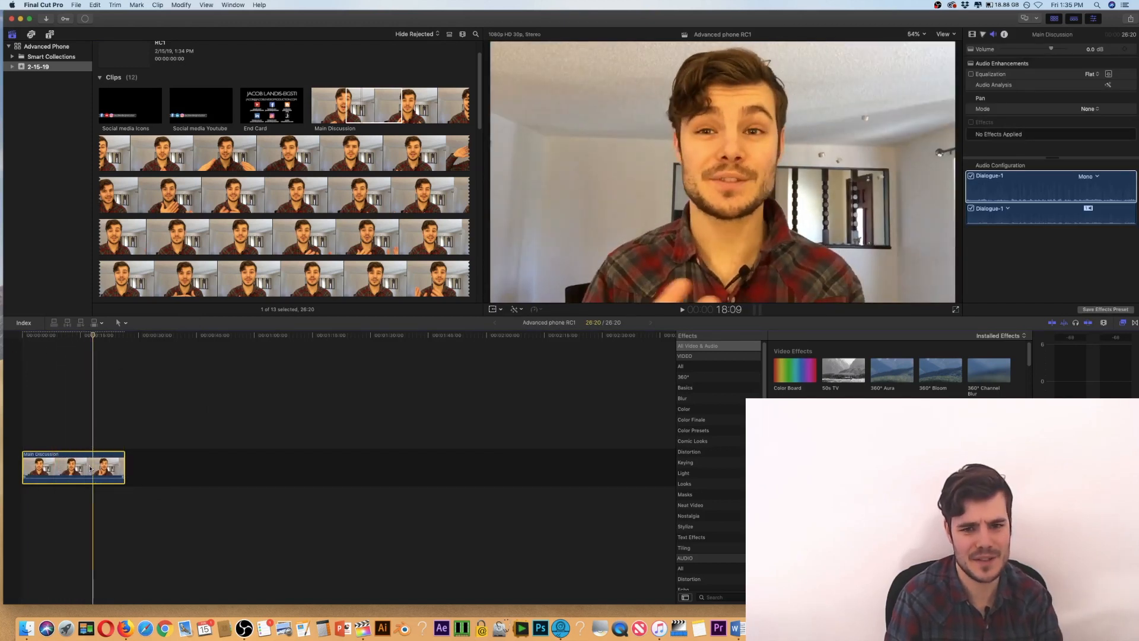
key(Delete)
click(347, 100)
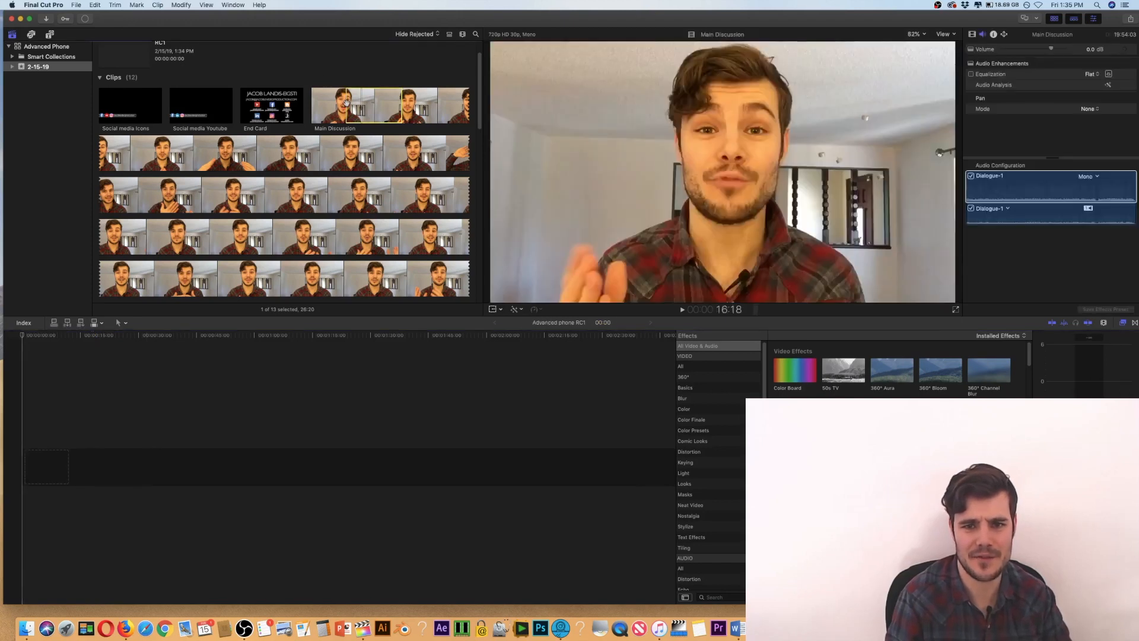
drag(276, 106, 277, 106)
drag(402, 109, 256, 98)
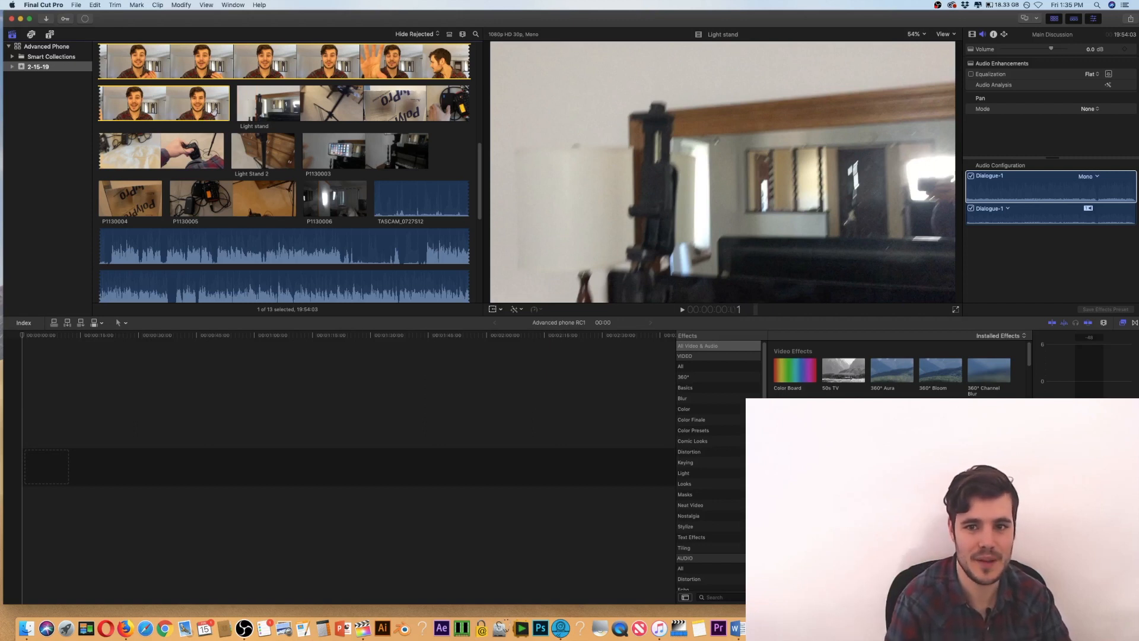
scroll(252, 111, up, 5)
drag(252, 111, 59, 468)
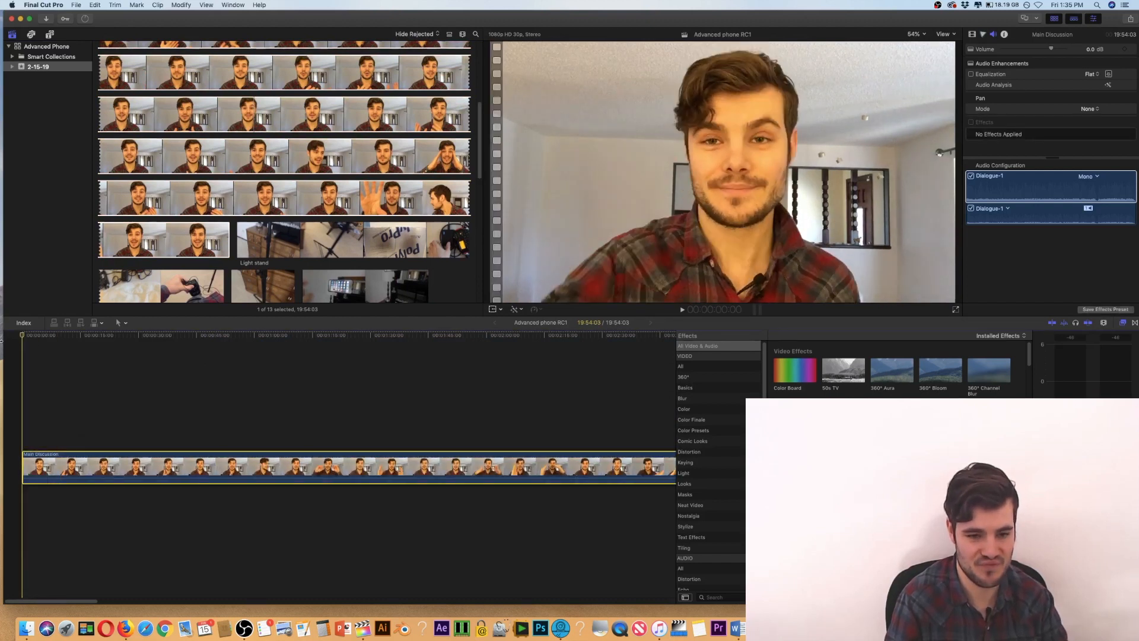
Cut the Main Discussion clip about 6 seconds in, just before the talking starts, and delete the opening part.
key(space)
key(XF86AudioRaiseVolume)
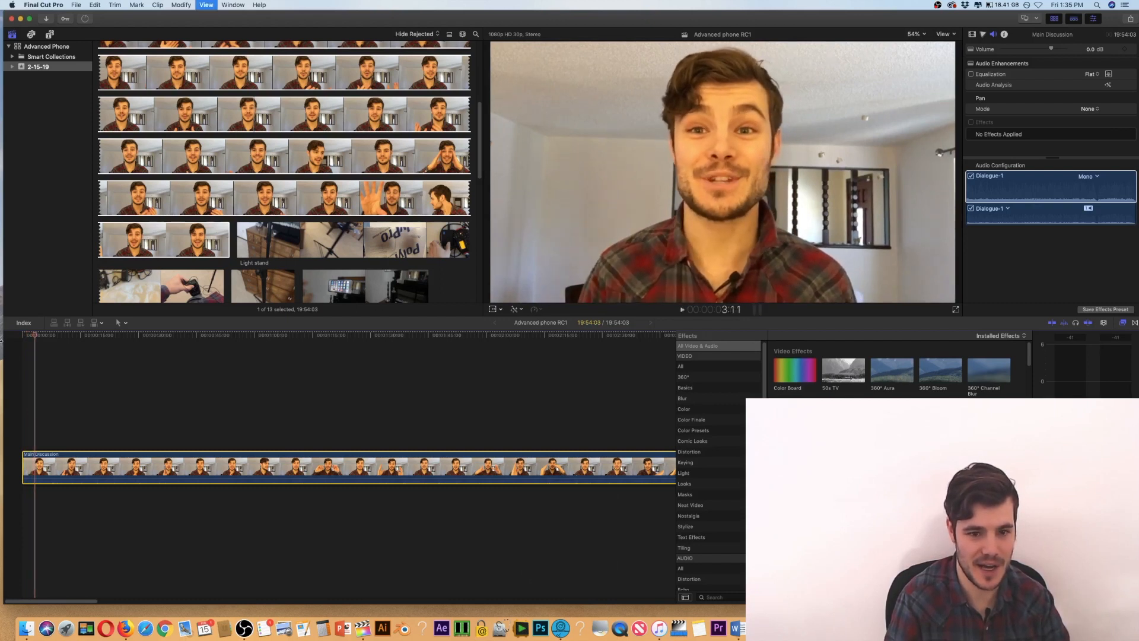
key(XF86AudioRaiseVolume)
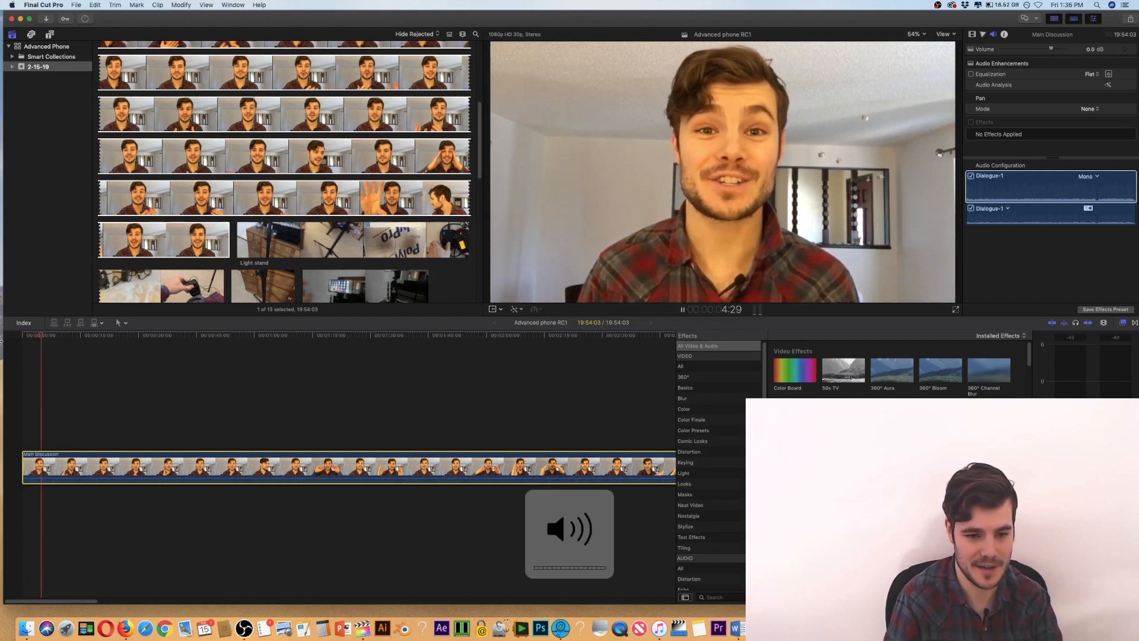
key(space)
key(super+b)
key(Delete)
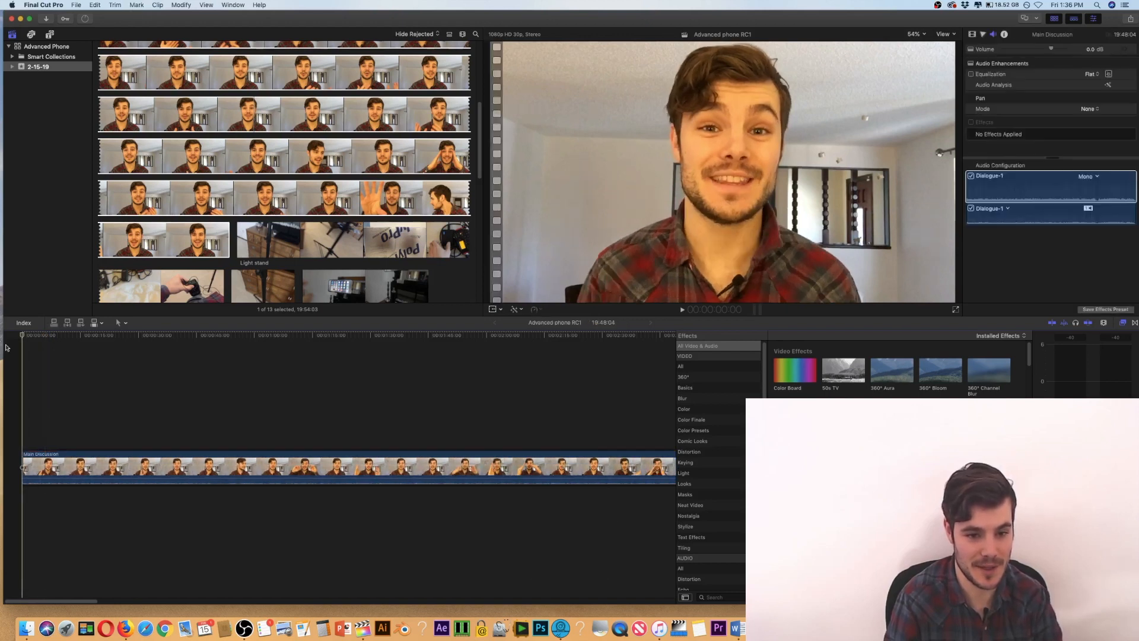
Play back the trimmed opening of the Main Discussion clip to check where it starts.
drag(24, 466, 26, 464)
key(space)
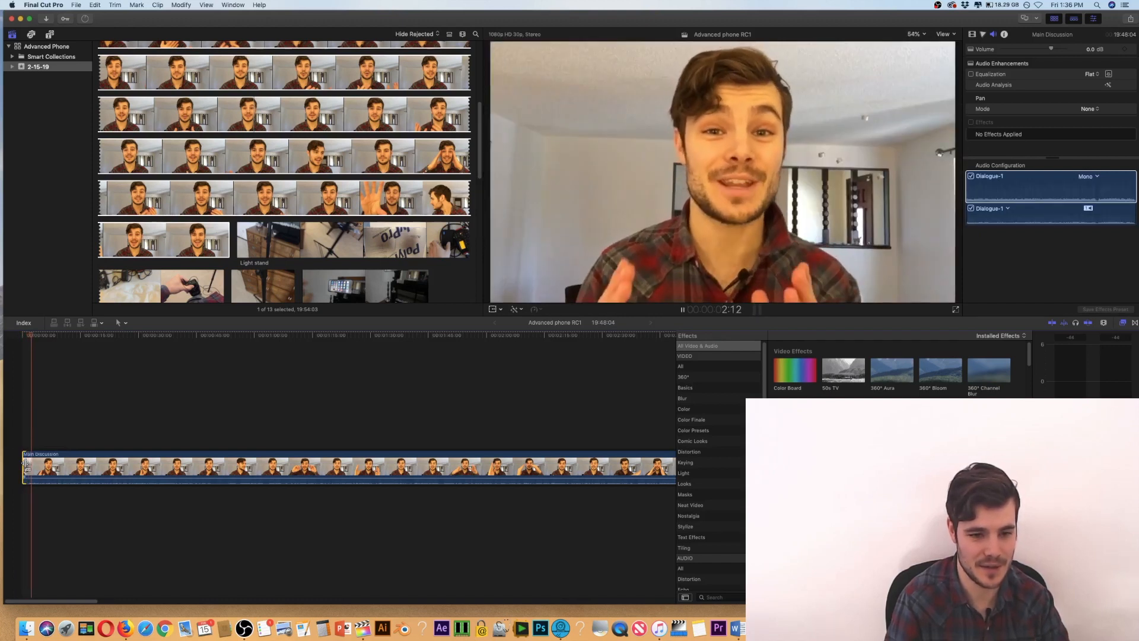
key(space)
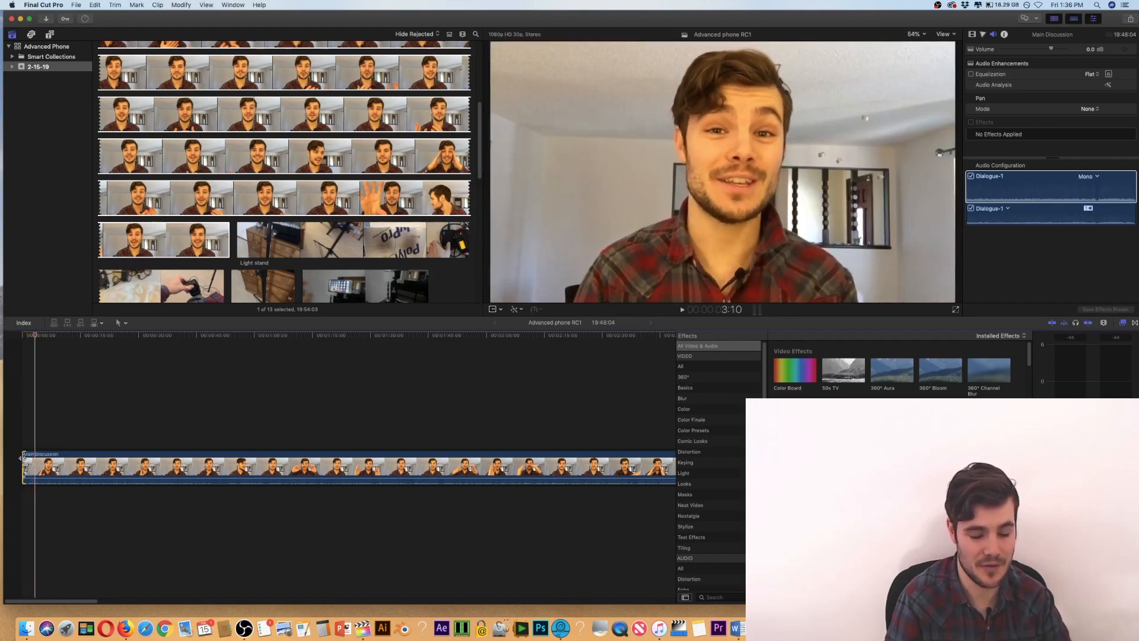
key(Home)
key(space)
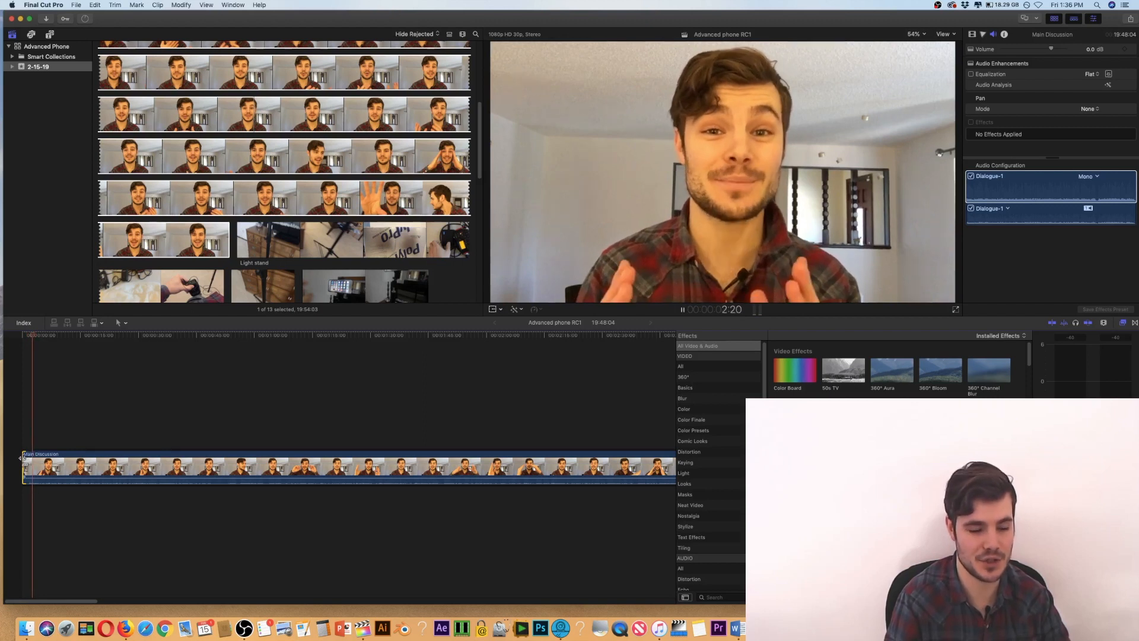
key(space)
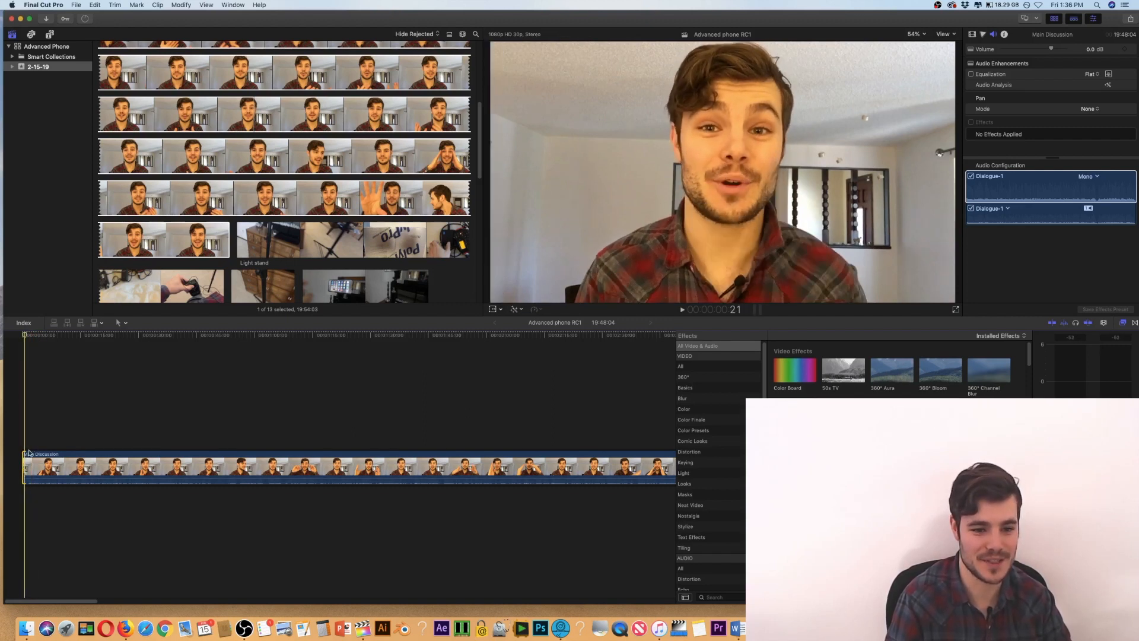
Listen to the Main Discussion clip's camera audio on the timeline and raise its volume to 12 dB.
key(space)
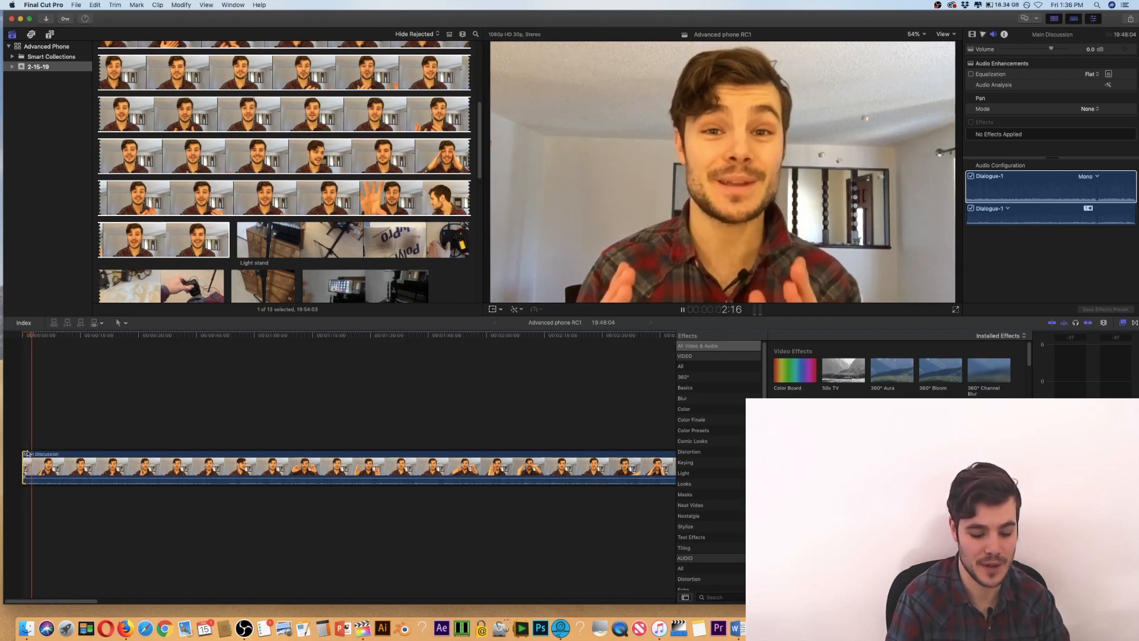
key(XF86AudioRaiseVolume)
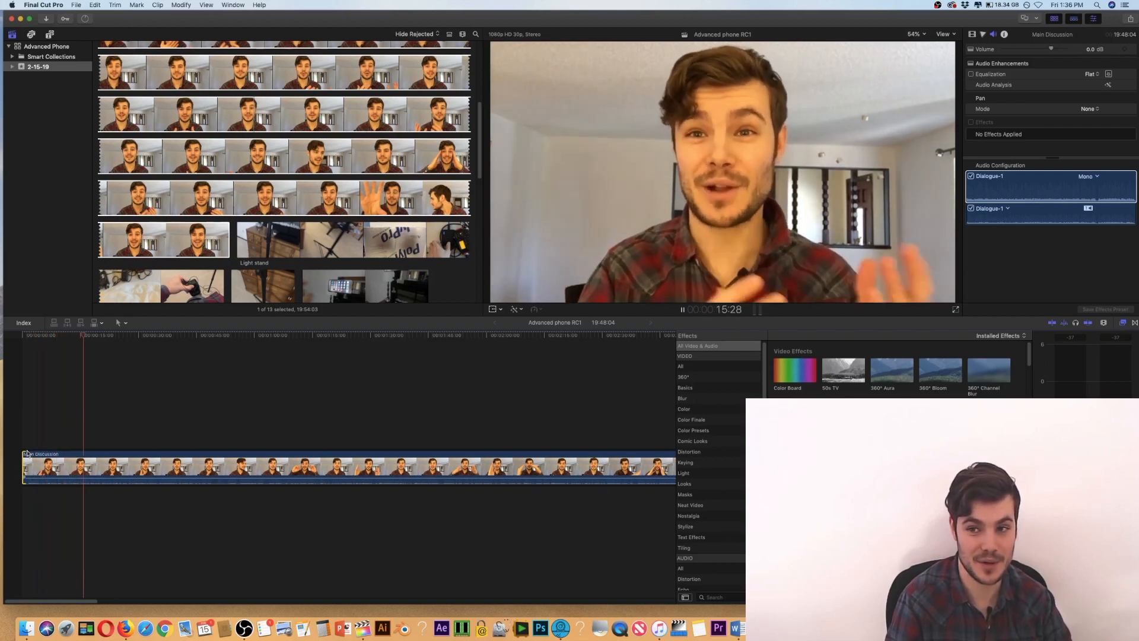
key(space)
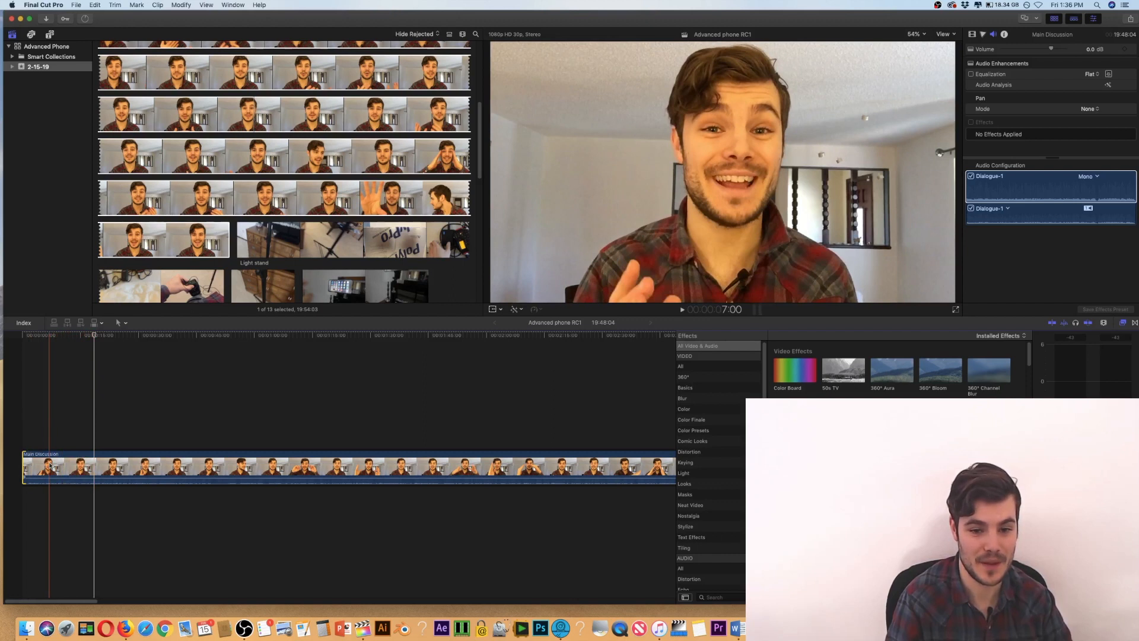
click(95, 466)
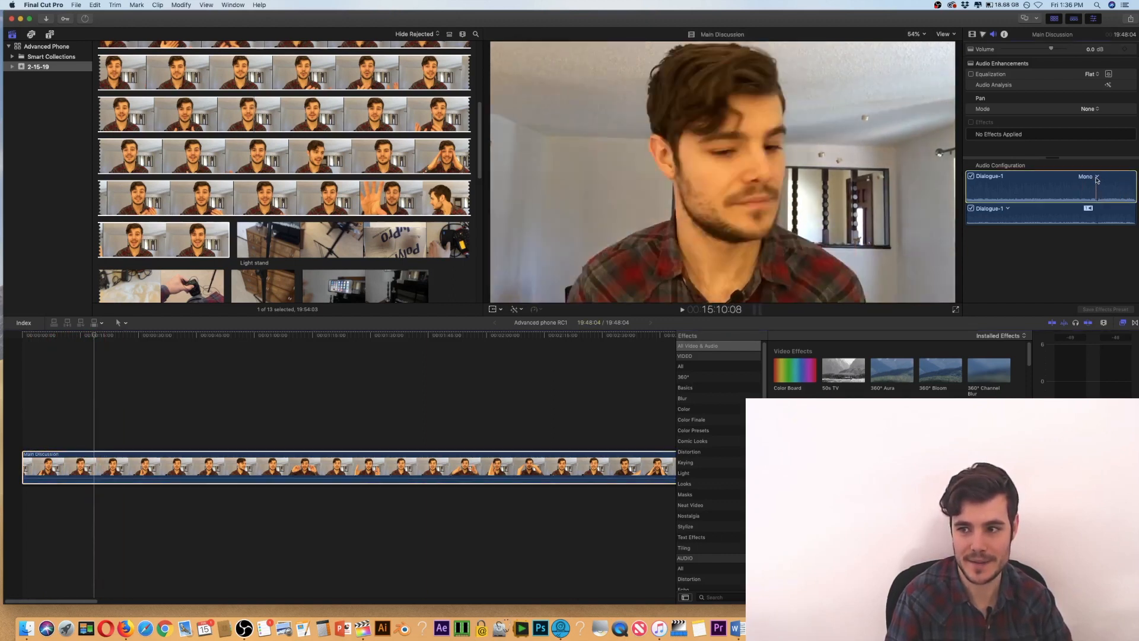
key(space)
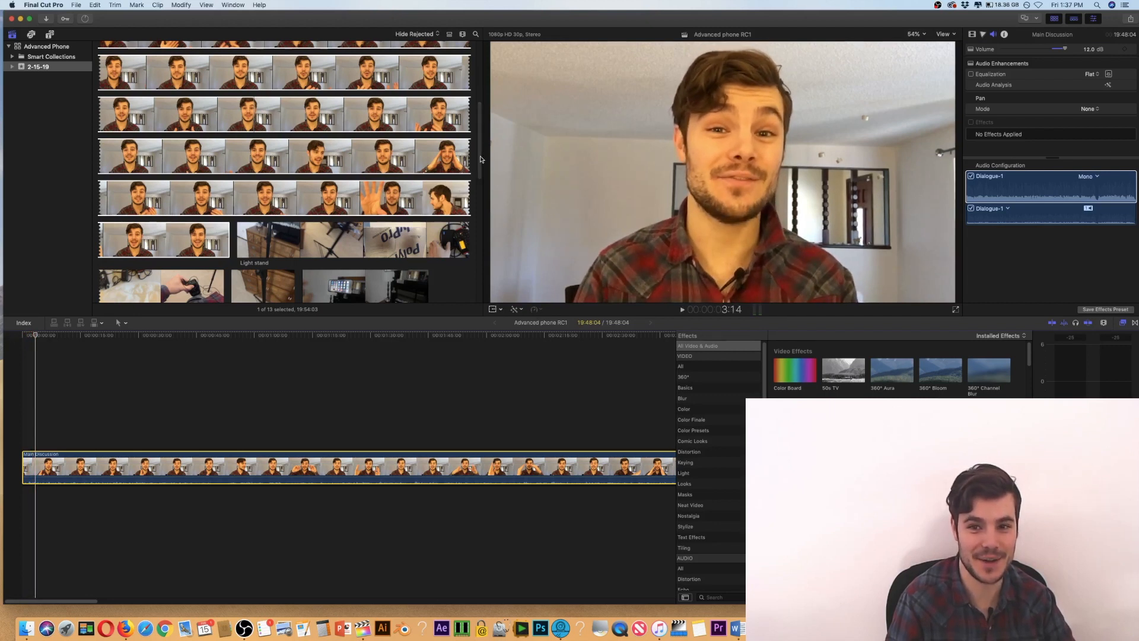
Synchronize the Main Discussion clip with the TASCAM_0727S12 recording by audio, naming the result "Main discussion synchronized".
drag(479, 161, 473, 221)
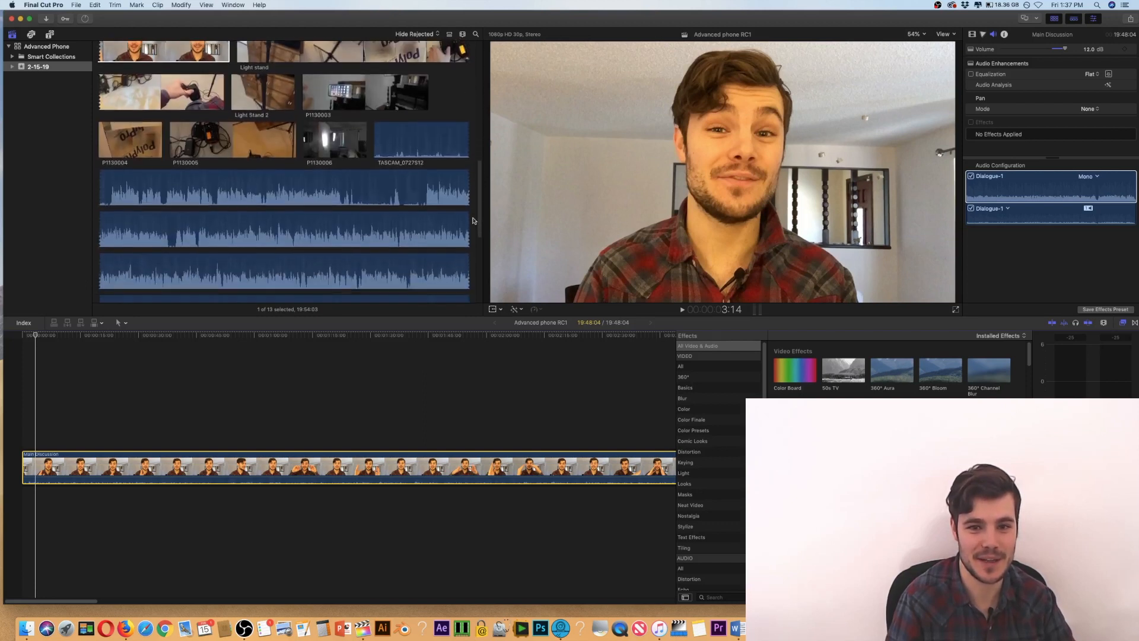
click(430, 153)
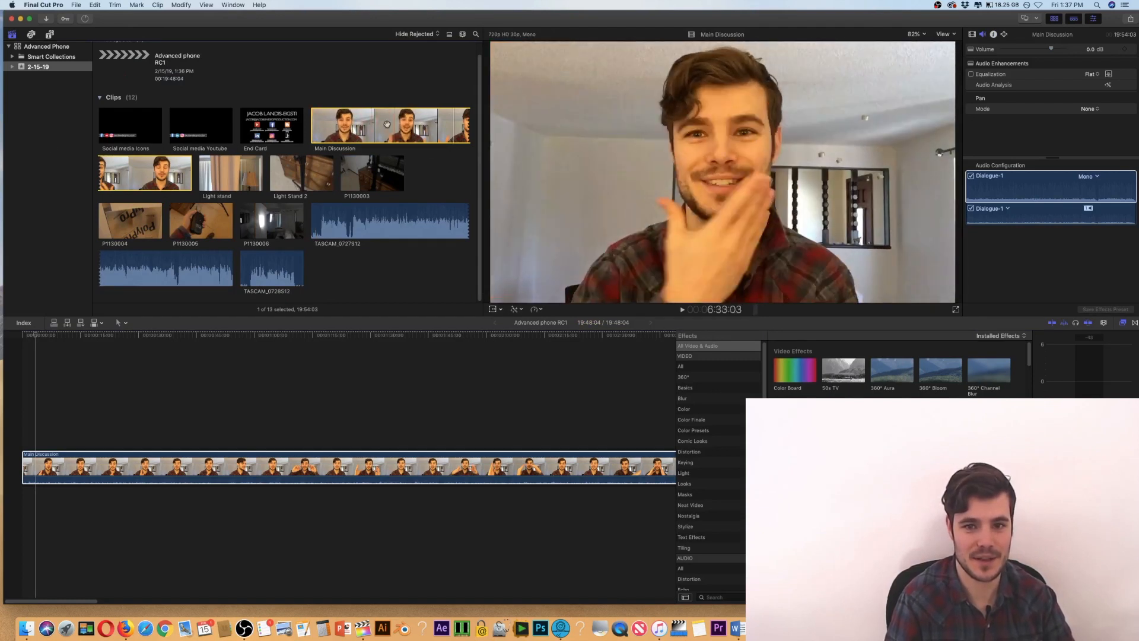
super+click(407, 217)
right_click(402, 220)
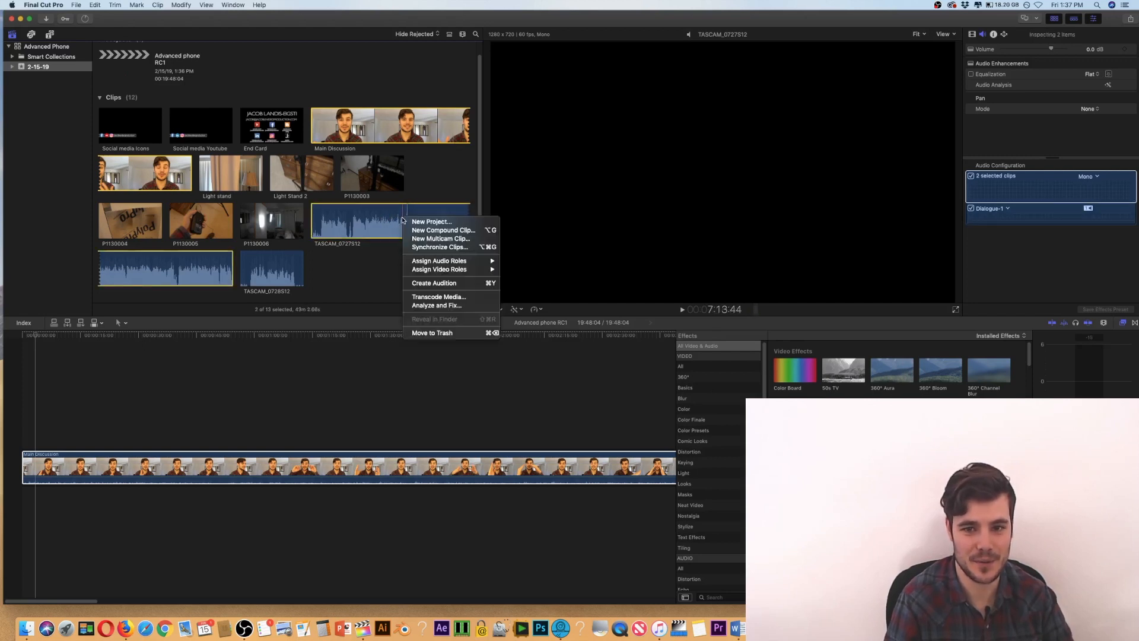
click(435, 248)
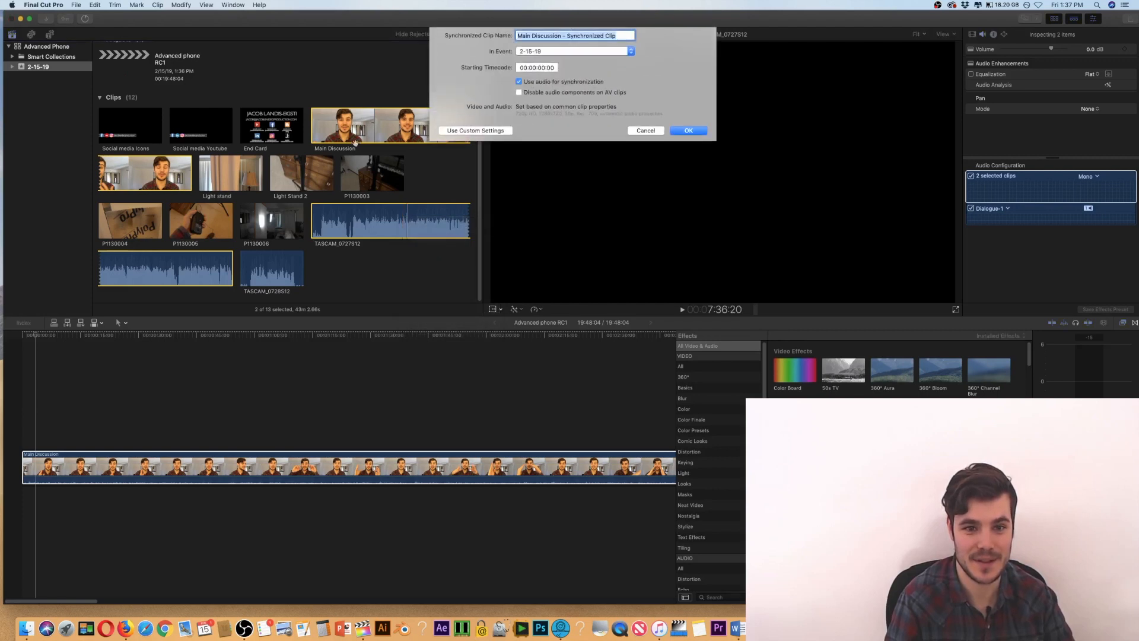
text(M)
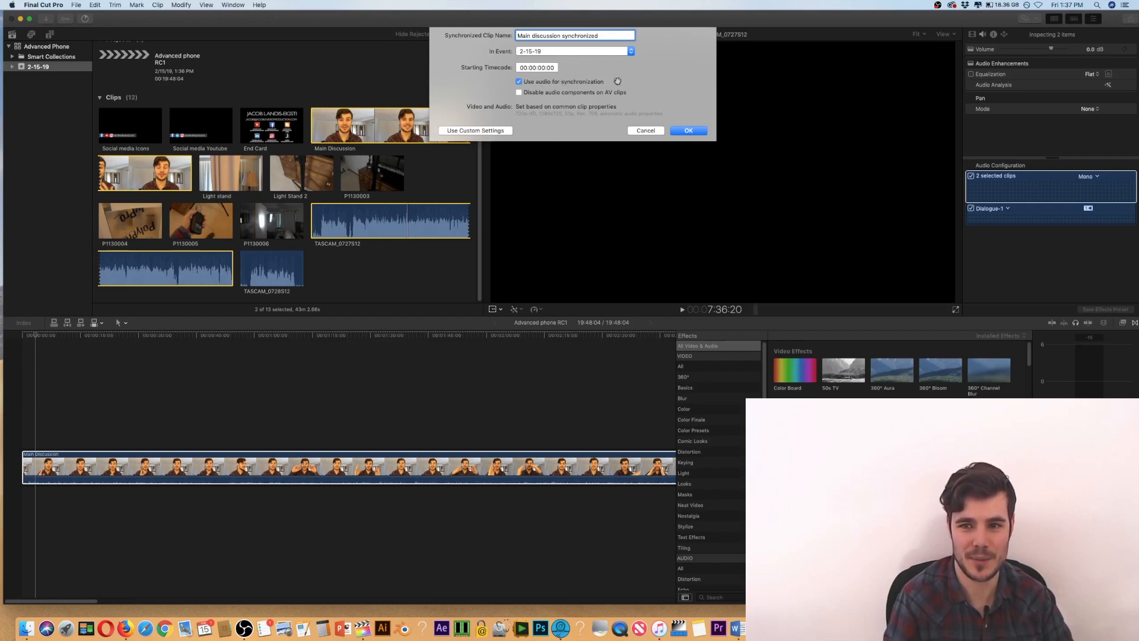
click(688, 130)
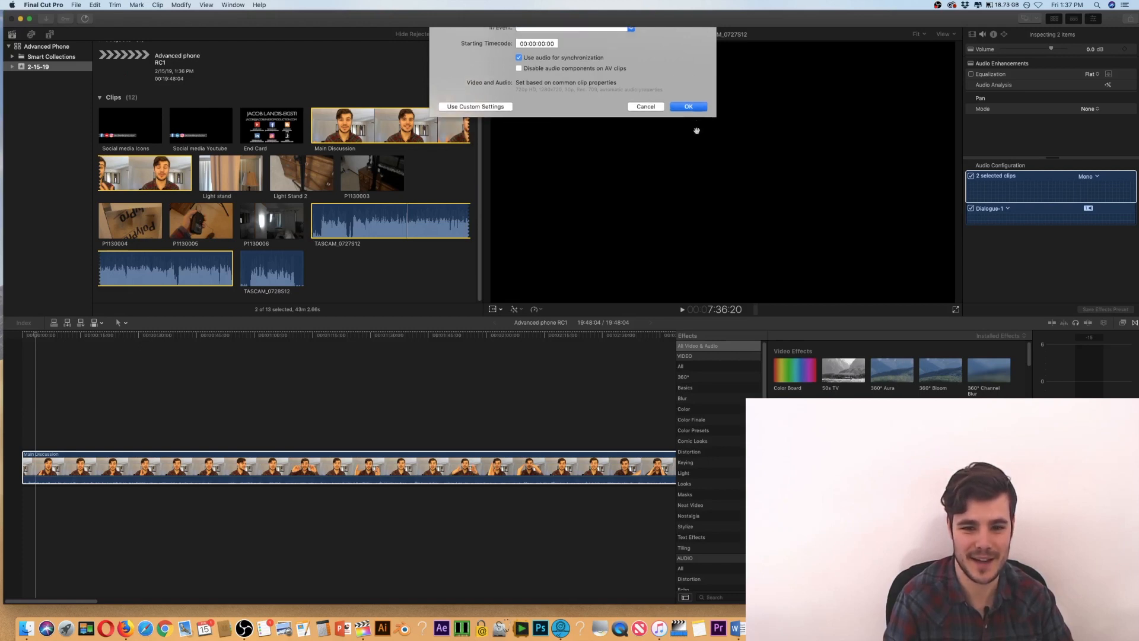
Replace the Main Discussion clip on the timeline with the Main discussion synchronized clip, placed at the start.
click(437, 177)
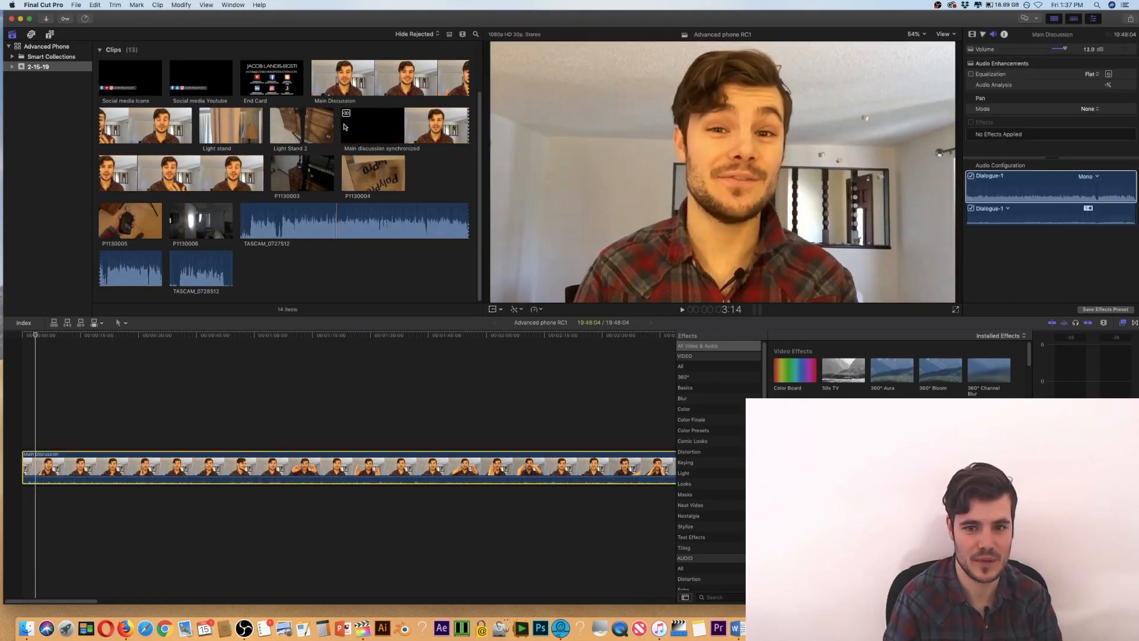
key(Delete)
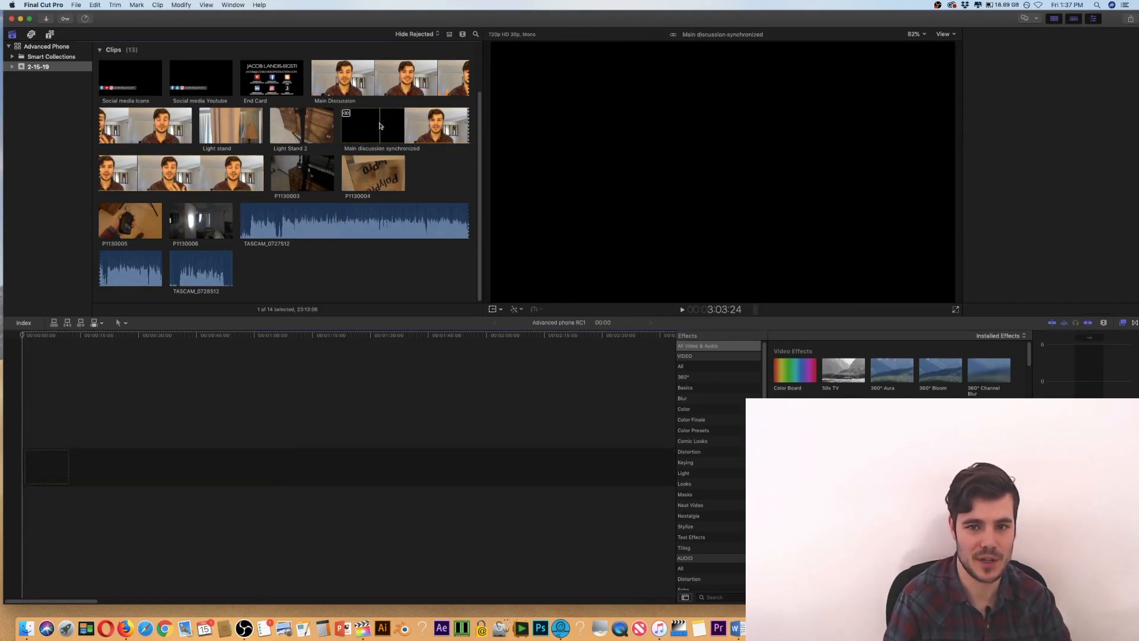
drag(390, 126, 50, 449)
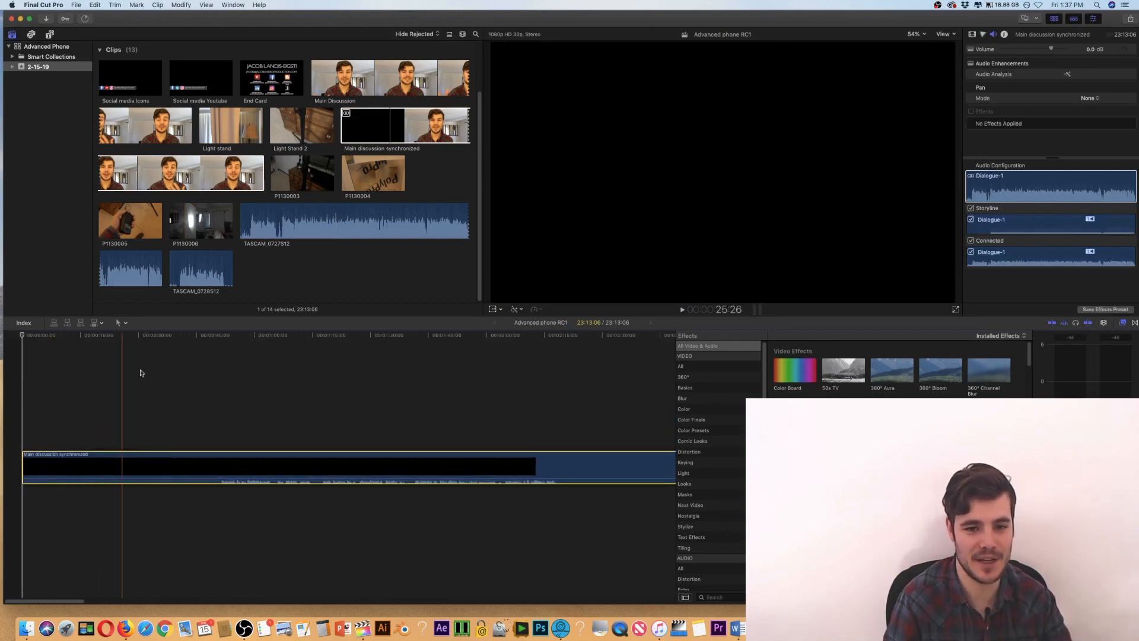
Open the synchronized clip on the timeline to show its separate Main Discussion video and TASCAM audio components.
drag(202, 334, 458, 334)
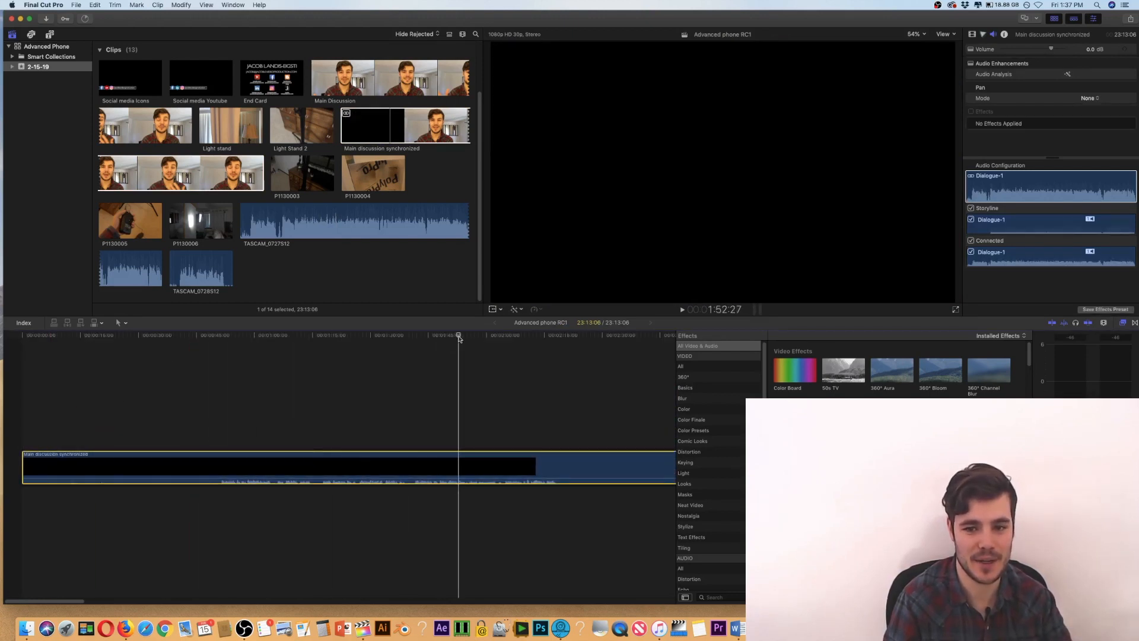
double_click(411, 461)
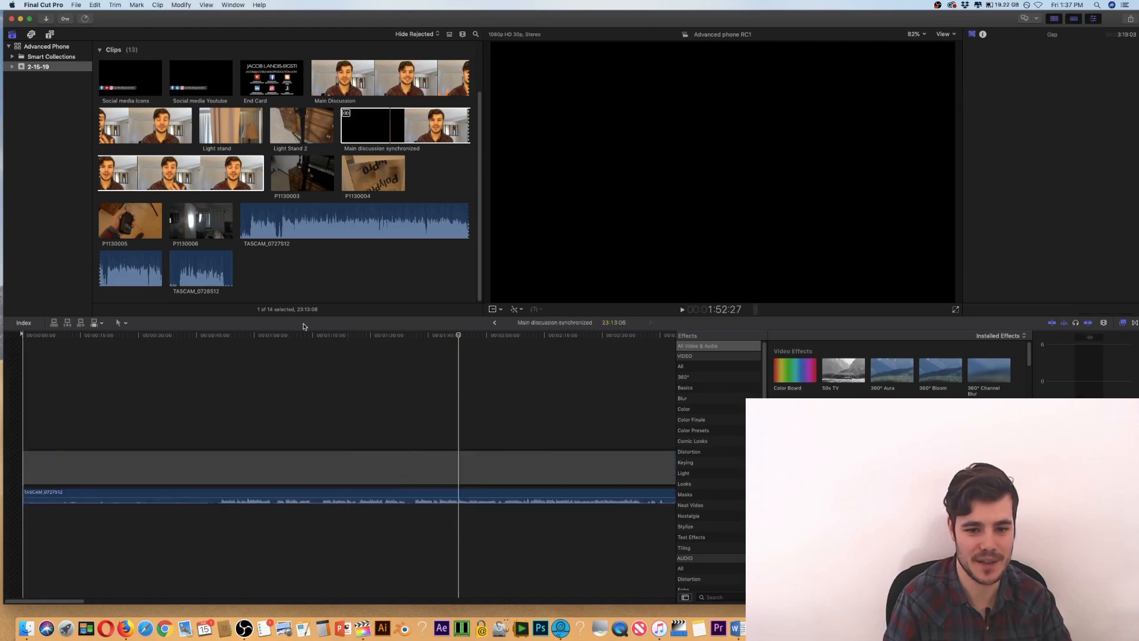
key(super+minus)
key(super+minus)
key(super+minus)
key(super+minus)
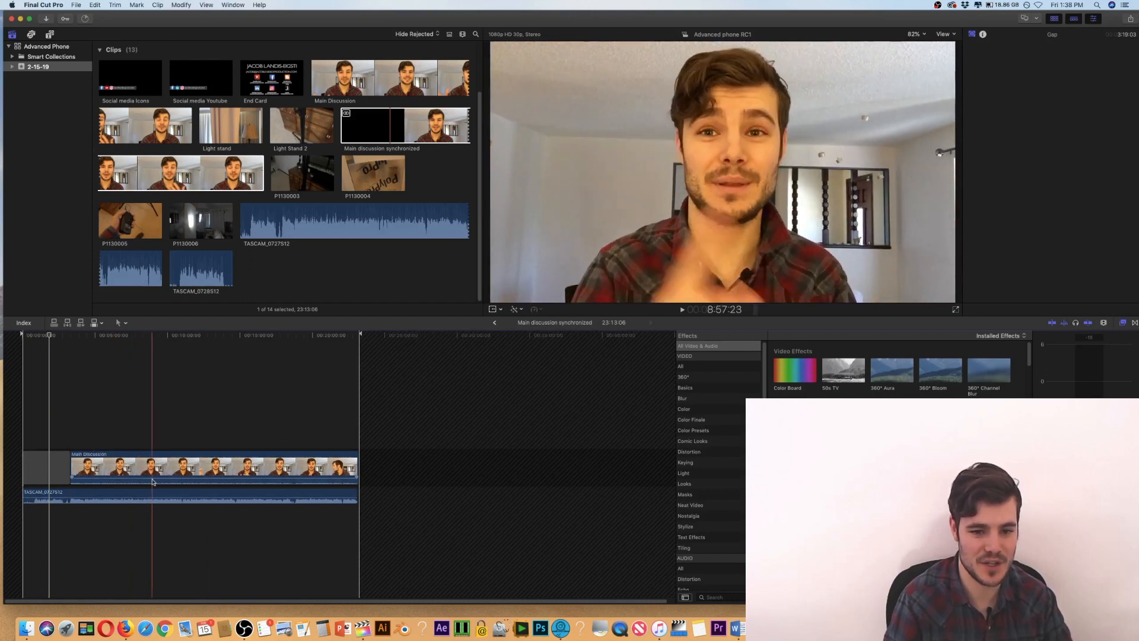
Lower the Main Discussion component's camera audio to silence and play the TASCAM audio on its own.
drag(152, 478, 168, 533)
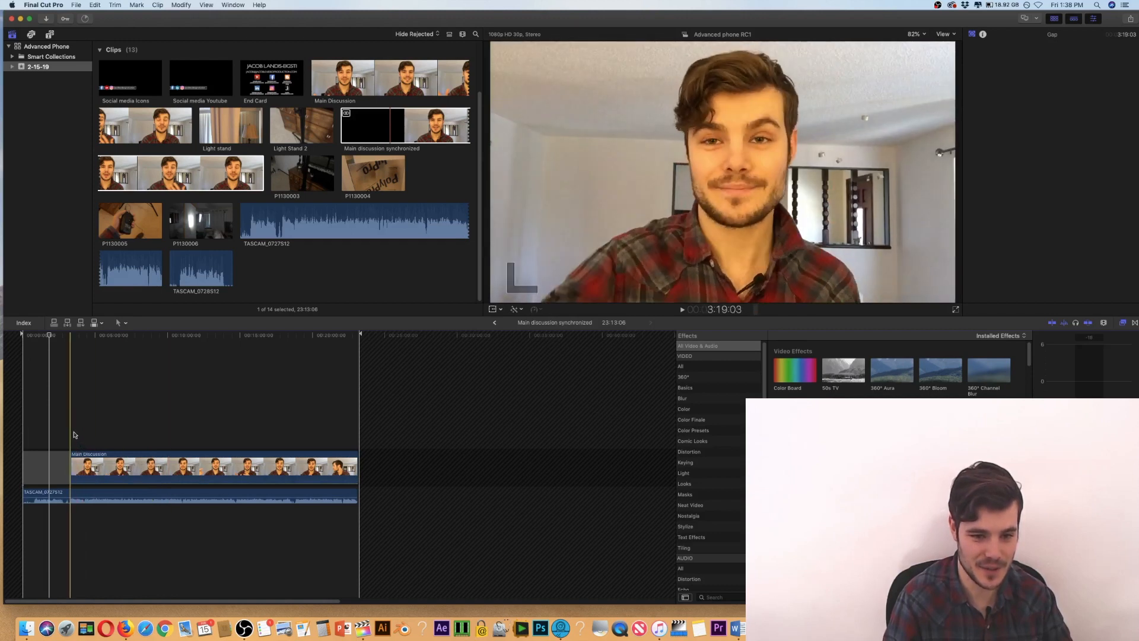
key(space)
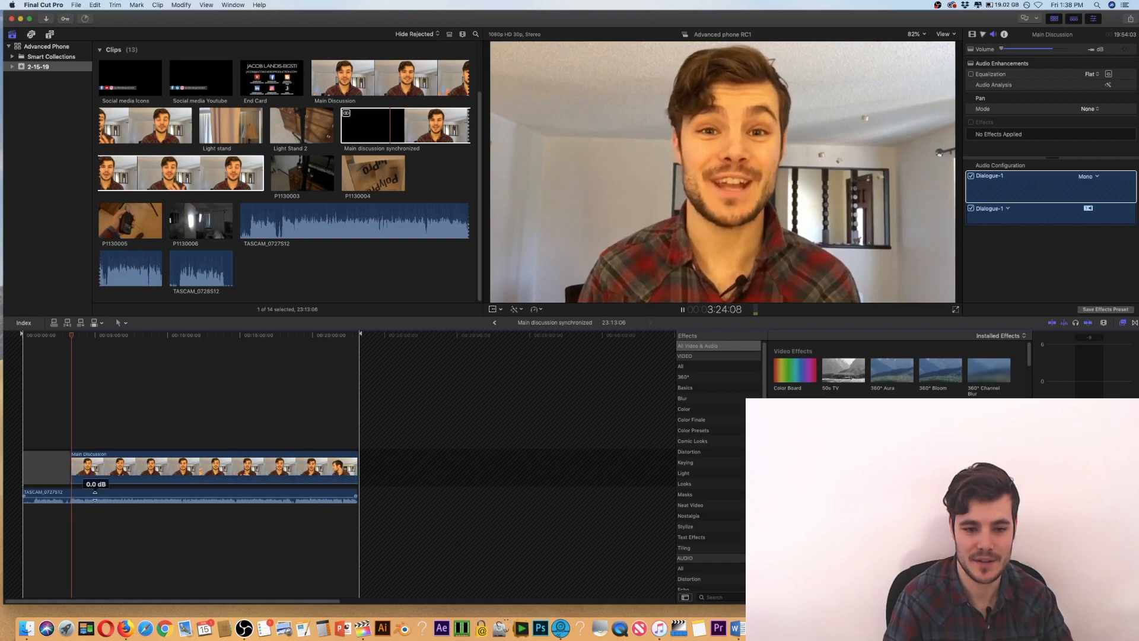
key(space)
Silence the TASCAM audio, raise the Main Discussion camera audio to 12 dB, and play it for comparison.
drag(95, 496, 99, 524)
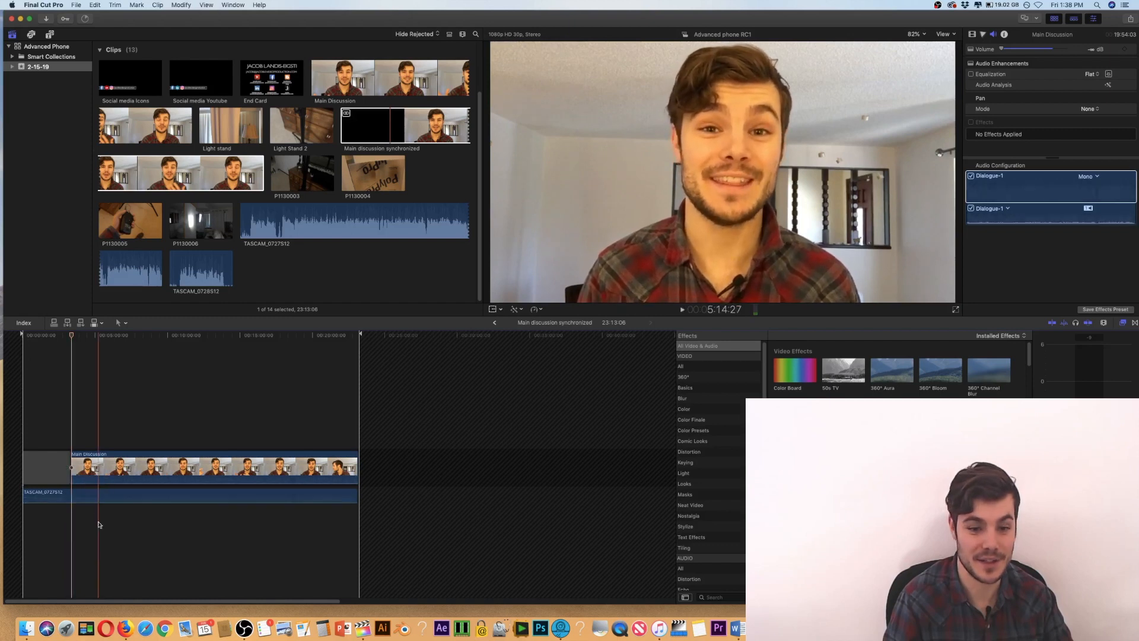
drag(99, 483, 95, 400)
key(space)
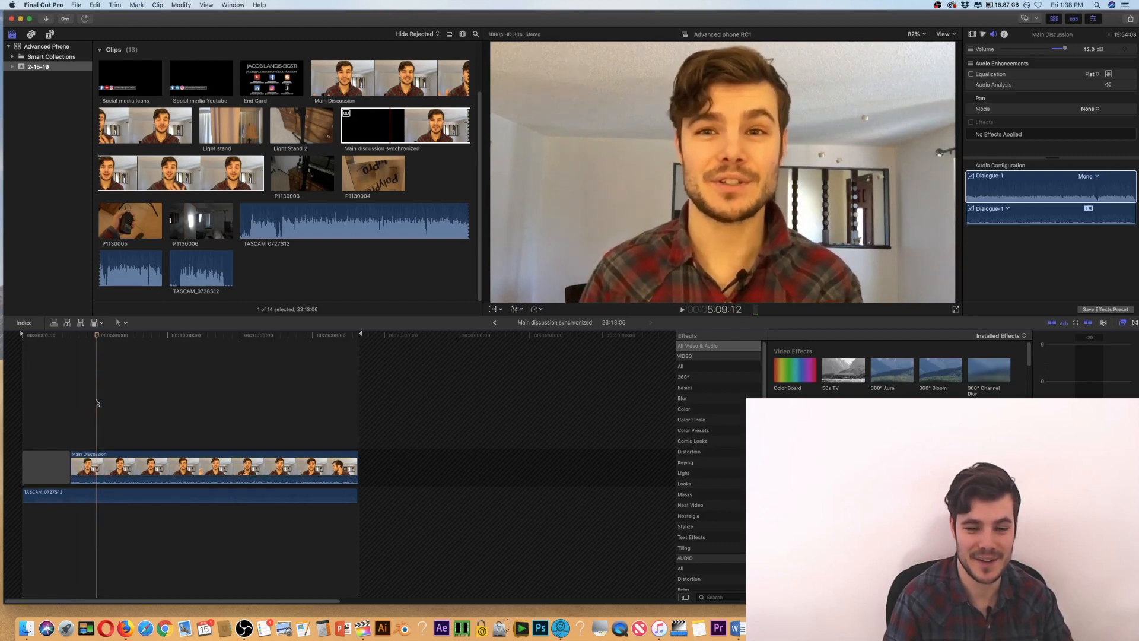
Silence the Main Discussion camera audio again and bring the TASCAM audio's level back up.
mouse_move(109, 478)
mouse_down()
mouse_move(112, 516)
mouse_move(113, 486)
mouse_move(116, 498)
mouse_up()
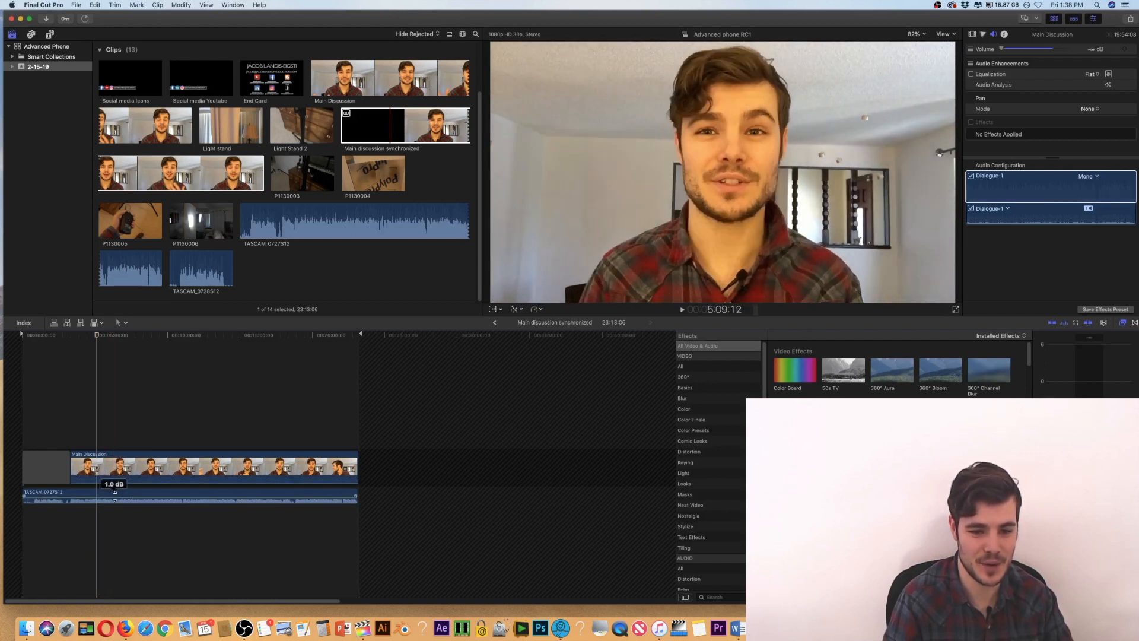
key(super+equal)
key(super+equal)
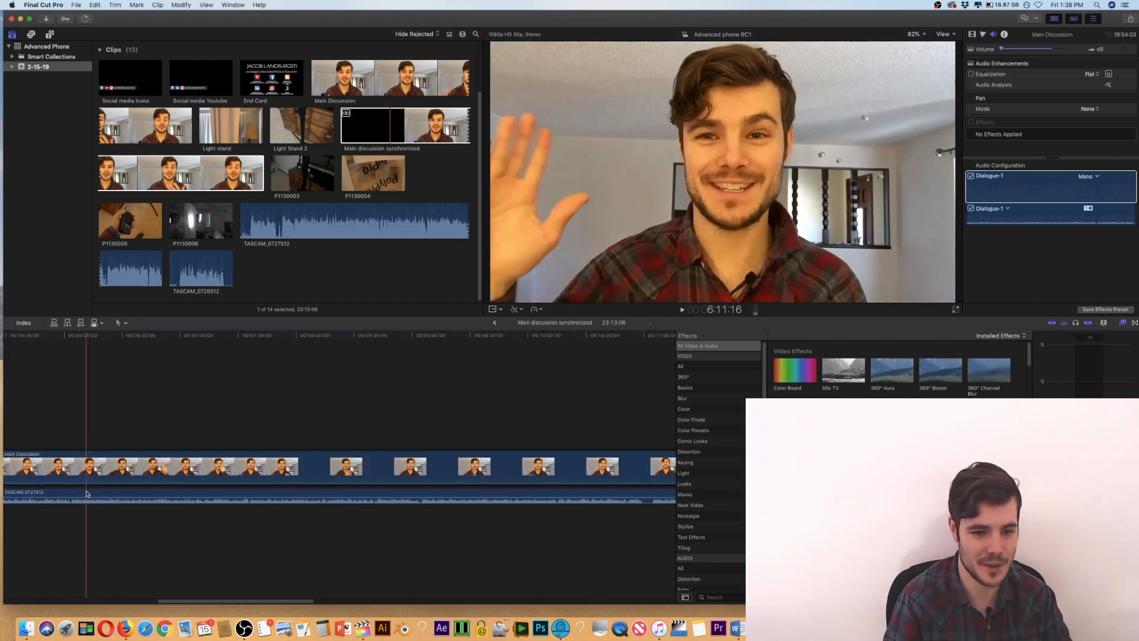
drag(87, 493, 88, 491)
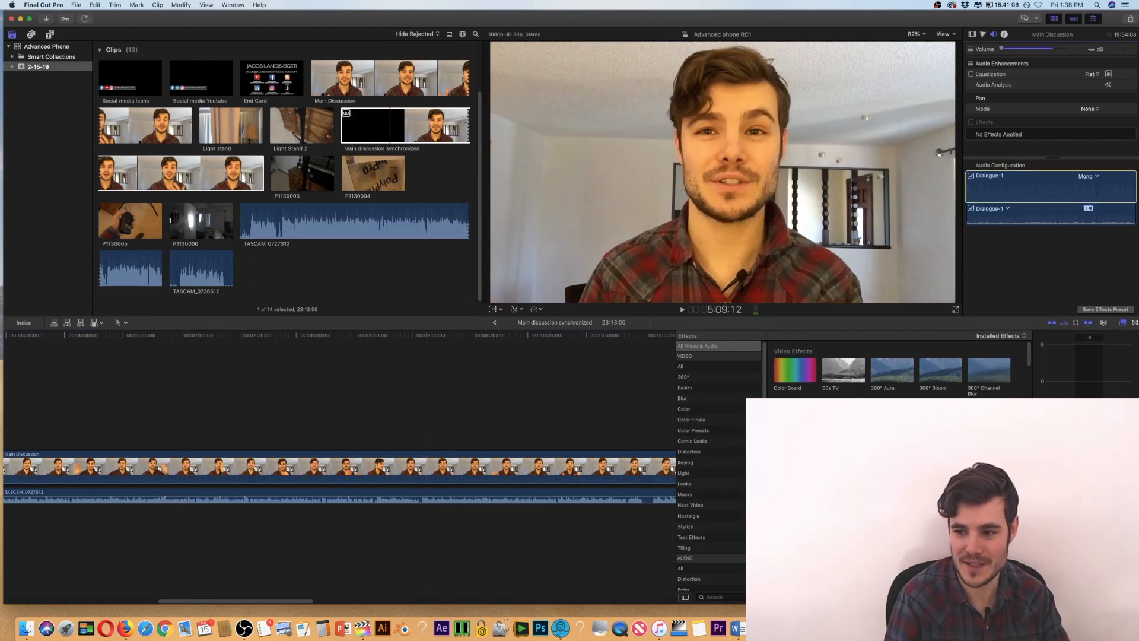
Play the synchronized clip from about 7:33 to listen to the TASCAM audio.
click(241, 413)
key(space)
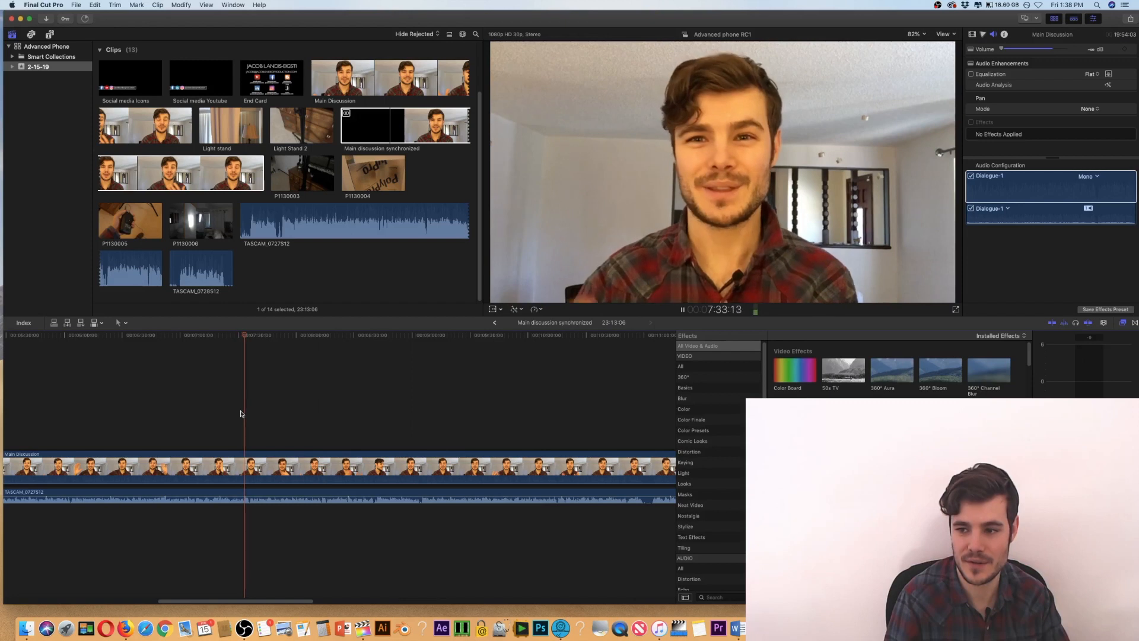
key(space)
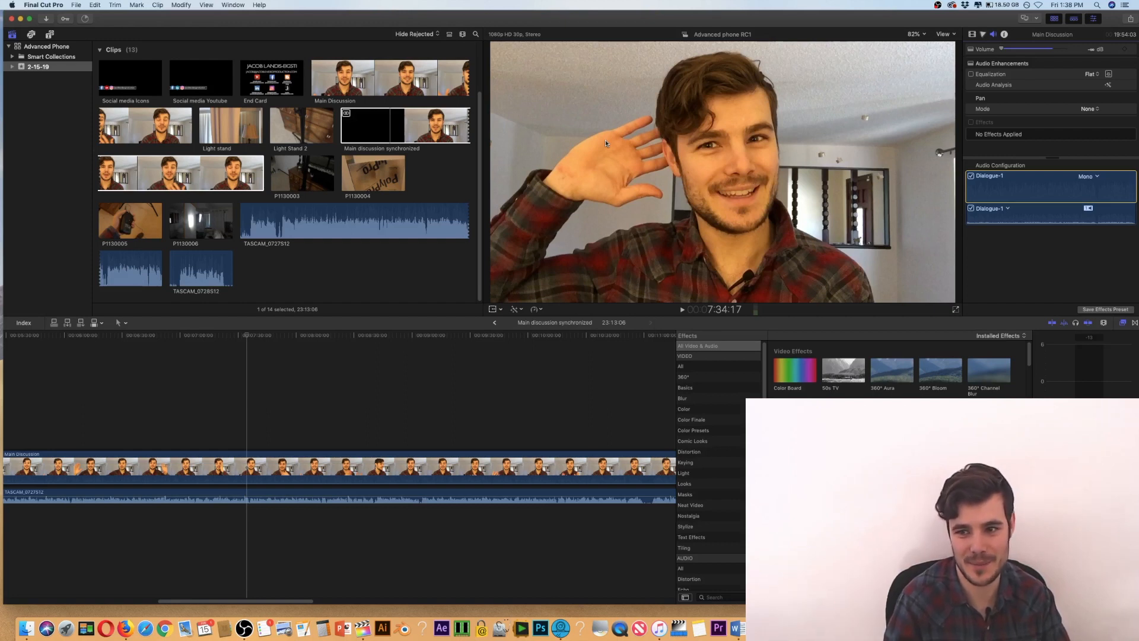
Try keyframing the TASCAM audio just before 7:34:17, moving the middle keyframe to 12 dB and -28 dB, play it, and undo the keyframes.
key(super+equal)
key(super+equal)
key(super+equal)
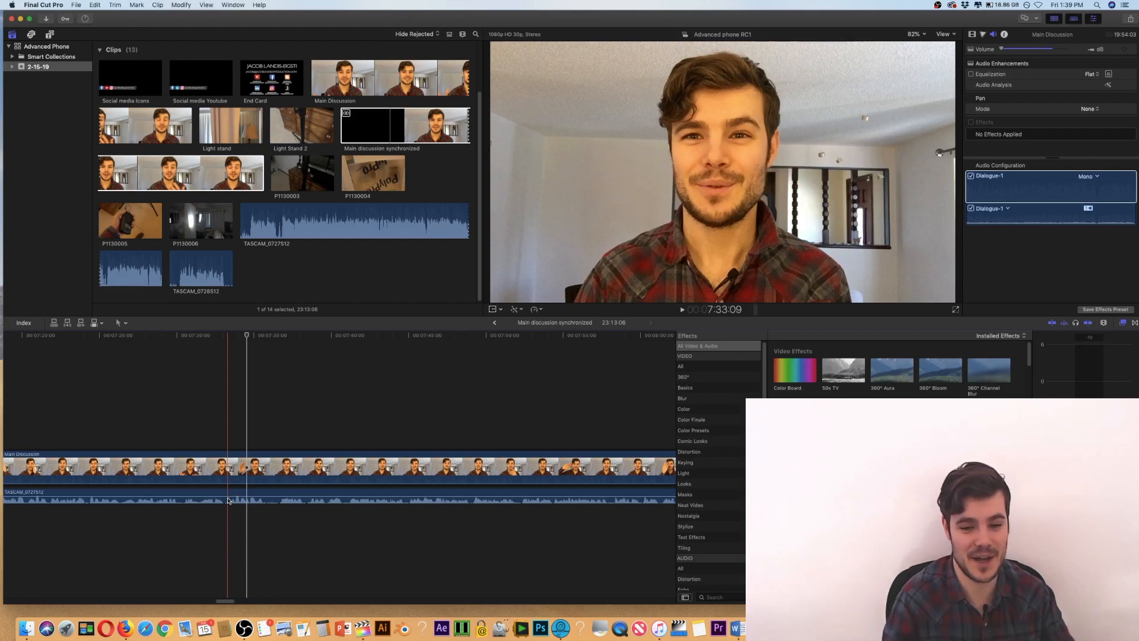
mouse_move(229, 497)
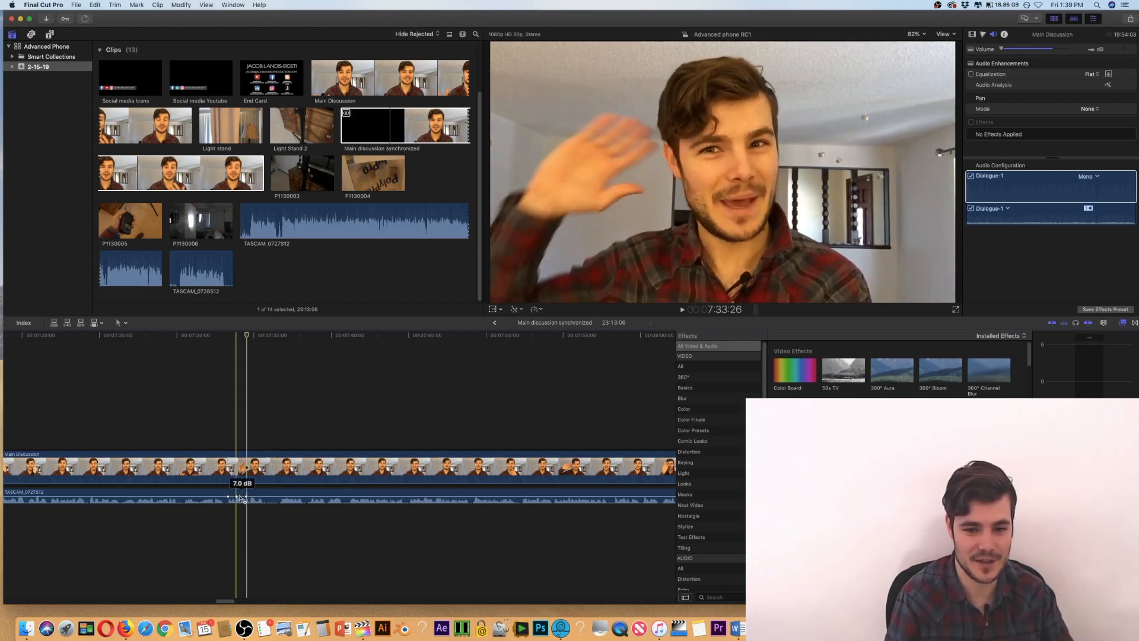
drag(236, 496, 236, 498)
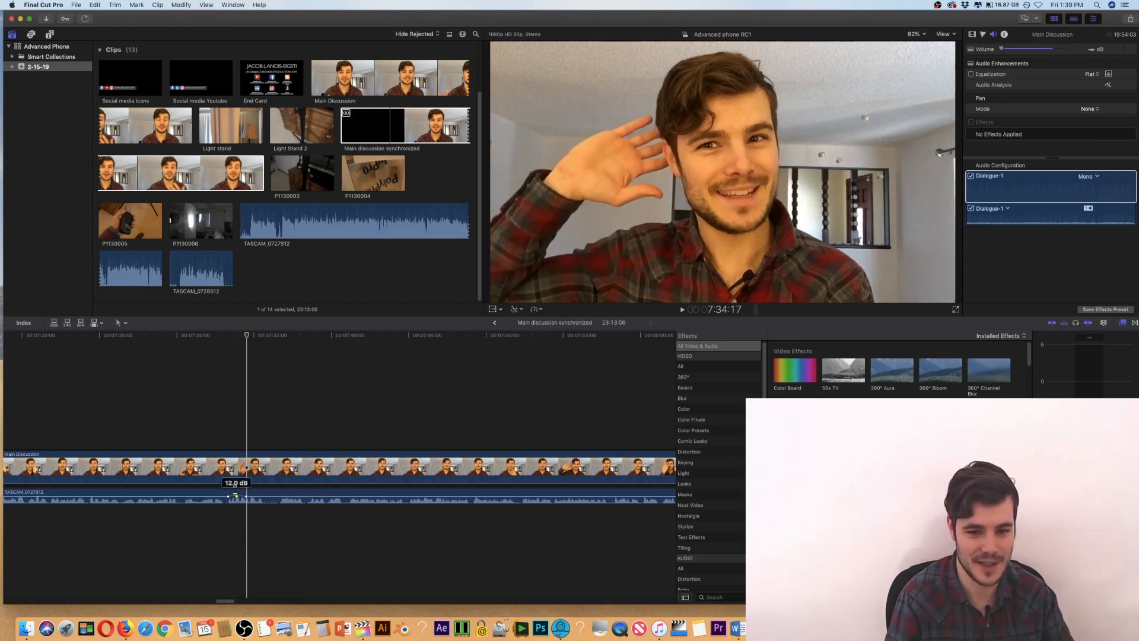
drag(237, 498, 237, 500)
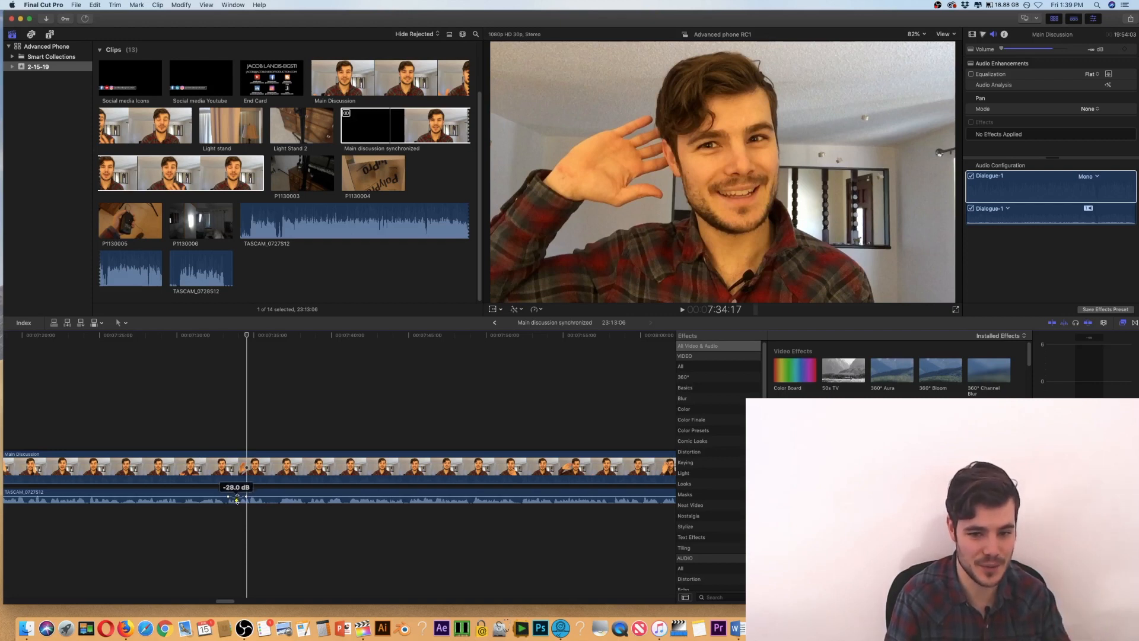
drag(236, 498, 237, 498)
click(224, 434)
key(space)
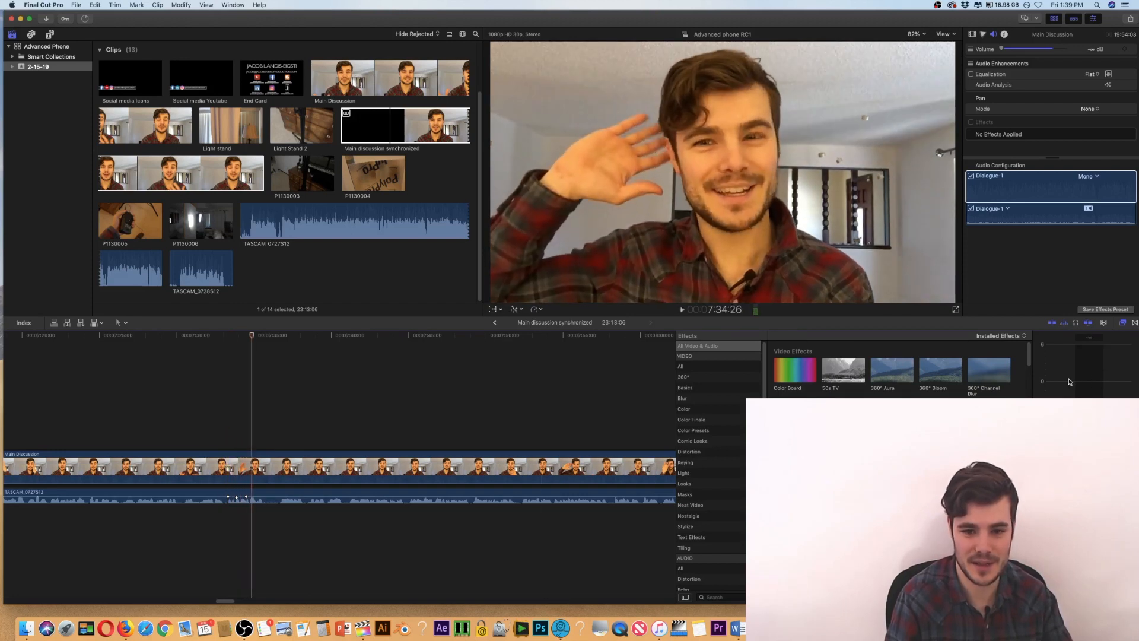
key(super+z)
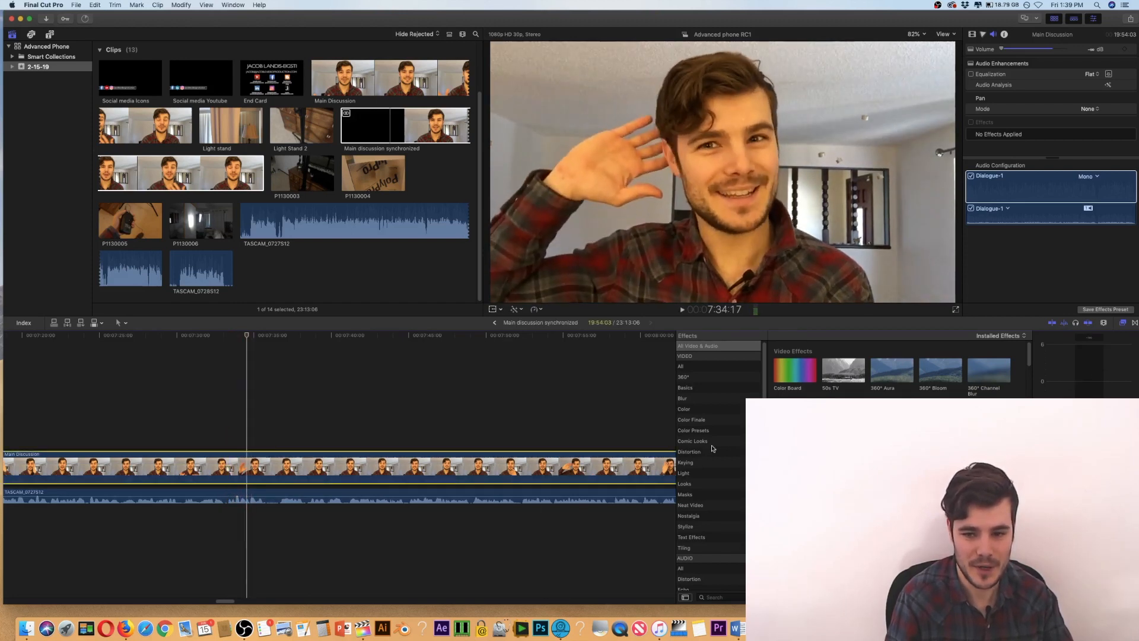
Select the TASCAM audio to view its volume setting, and return to the Advanced phone RC1 project timeline.
click(261, 497)
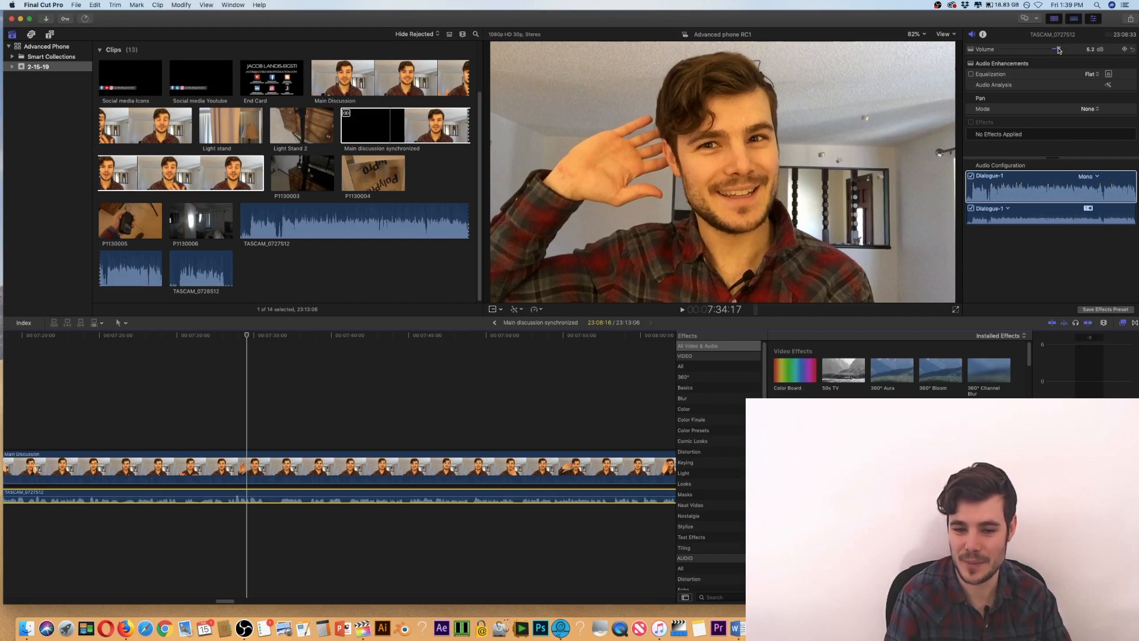
key(shift+z)
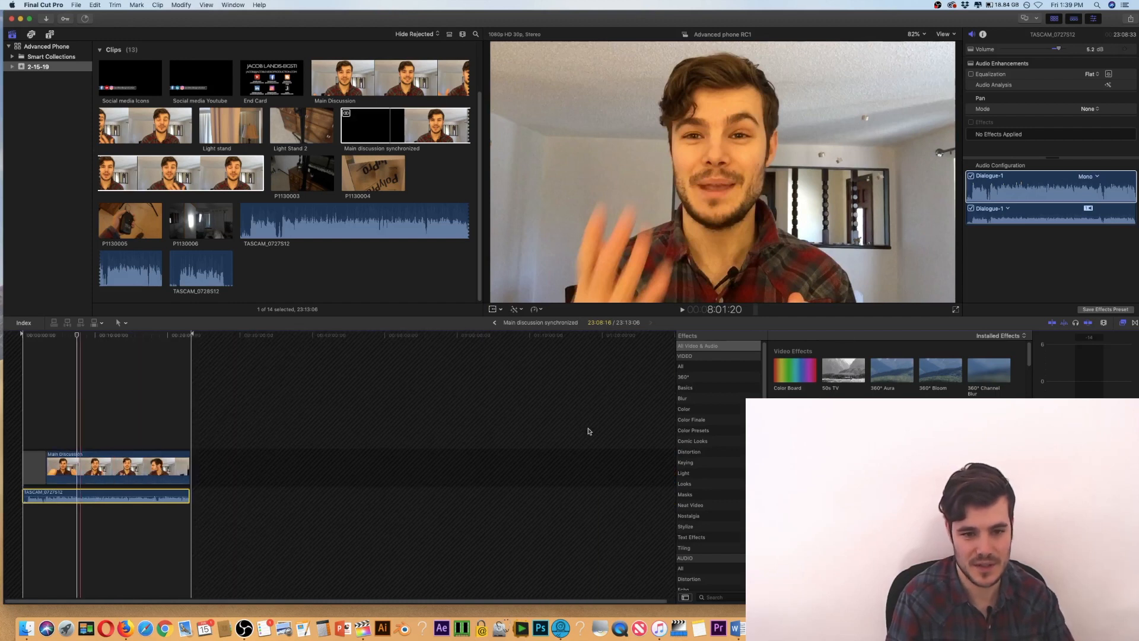
click(494, 322)
key(super+minus)
key(super+minus)
key(super+minus)
key(super+minus)
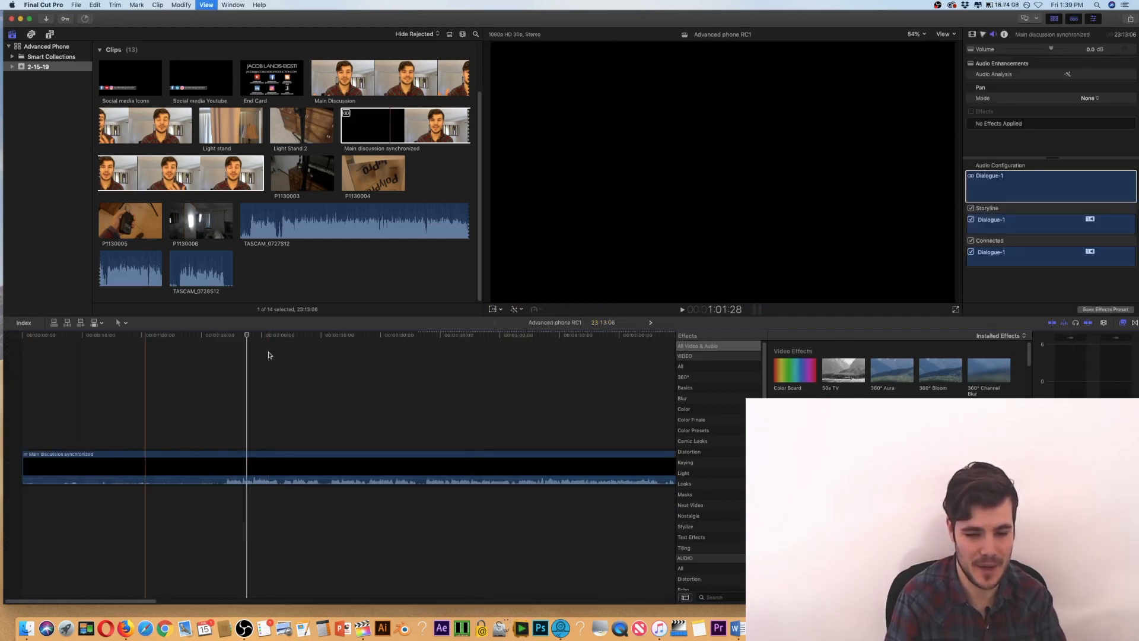
Try splitting the synchronized clip at 3:20:27, where the talking starts, and undo the split.
drag(135, 338, 72, 336)
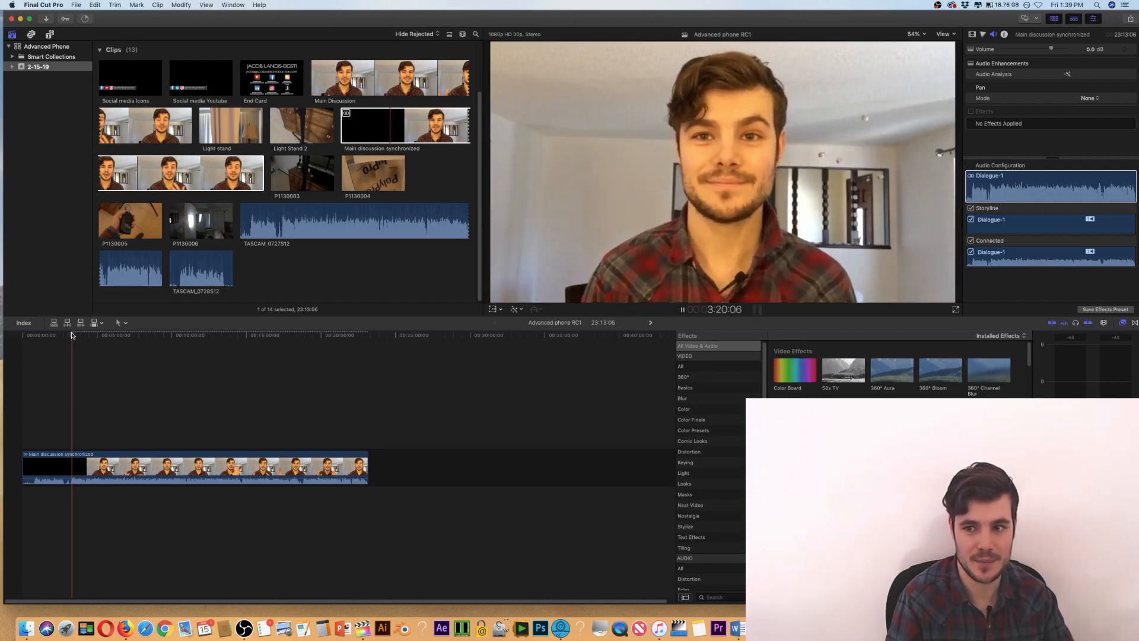
key(space)
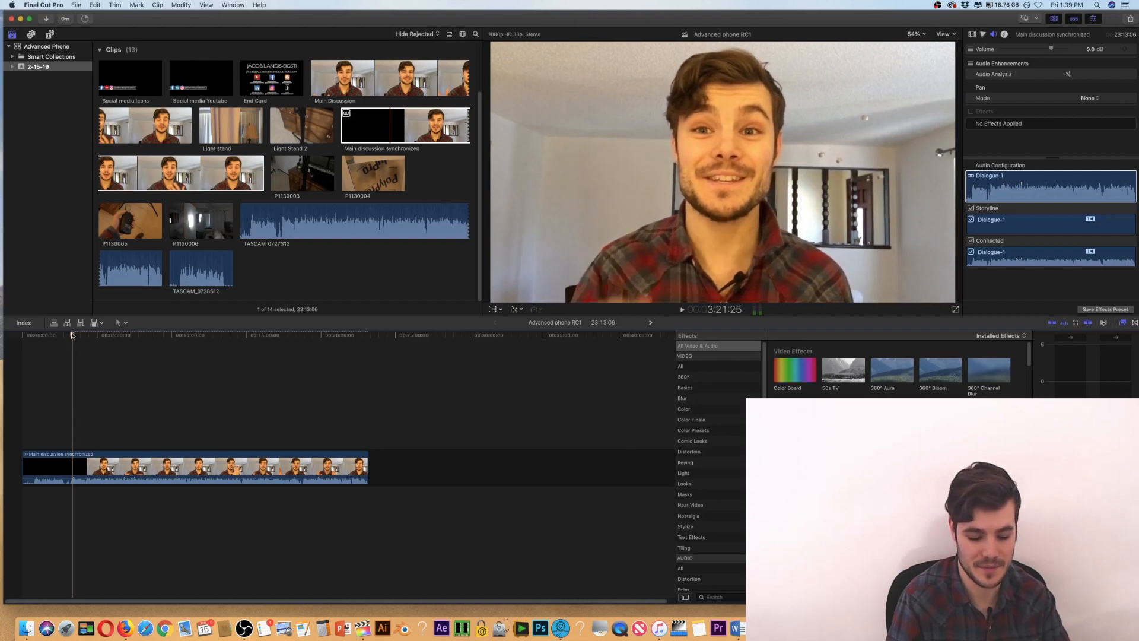
key(super+equal)
key(super+equal)
key(super+equal)
key(super+equal)
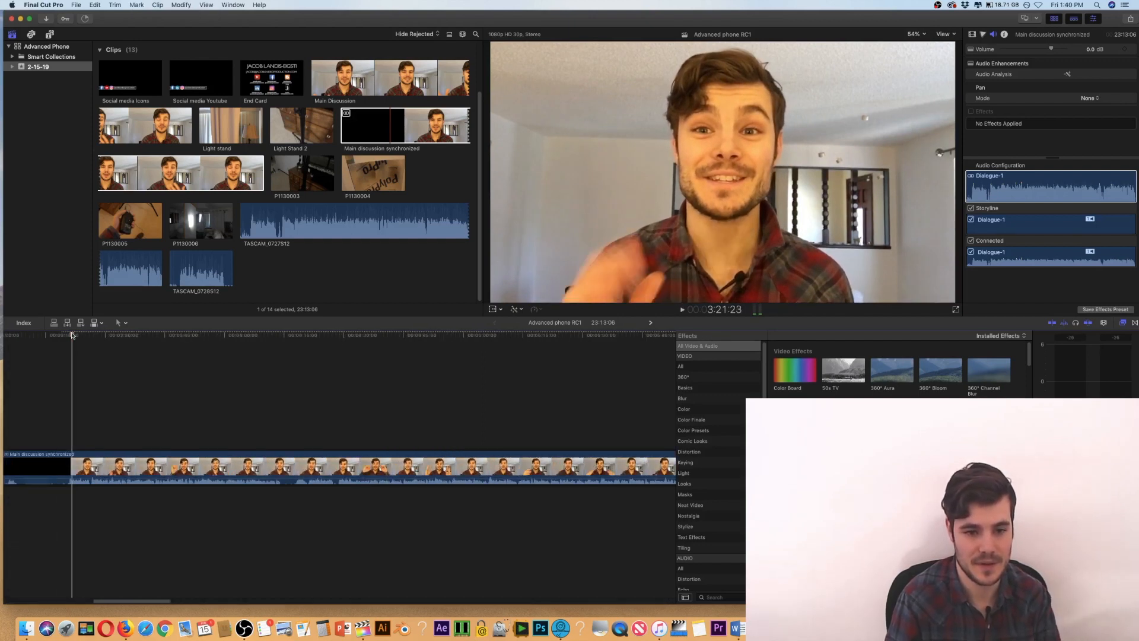
key(Left)
key(Left)
key(Left)
key(Left)
key(Left)
key(Left)
key(Left)
key(Left)
key(Left)
key(Left)
key(Left)
key(Left)
key(Left)
key(Left)
key(Left)
key(Left)
key(Left)
key(Left)
key(Left)
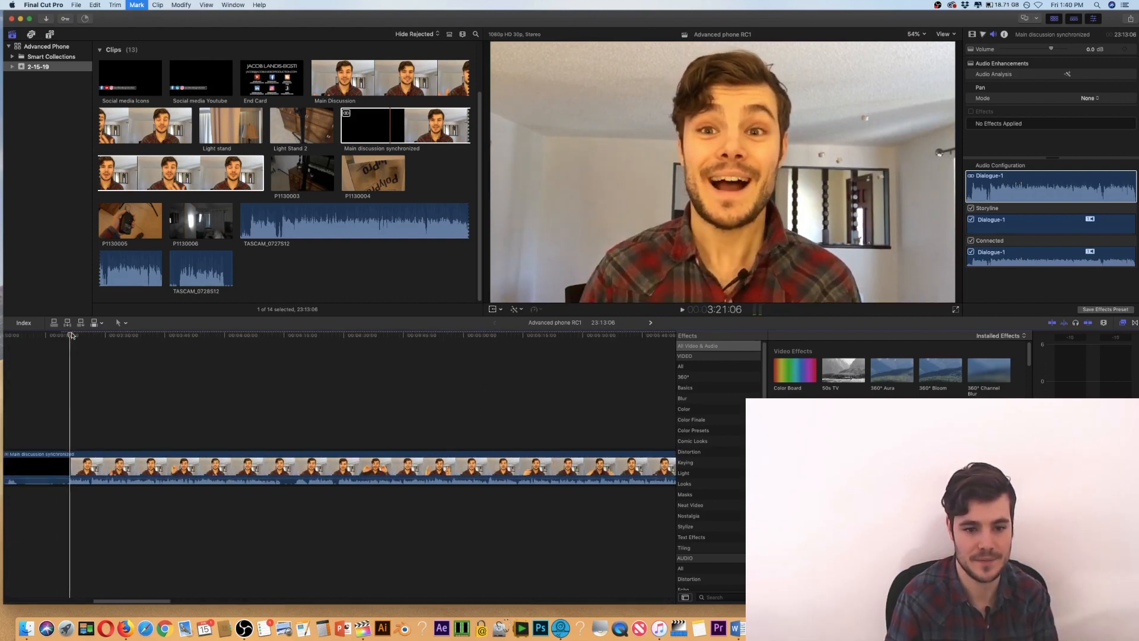
key(Left)
key(Left)
key(Left)
key(Left)
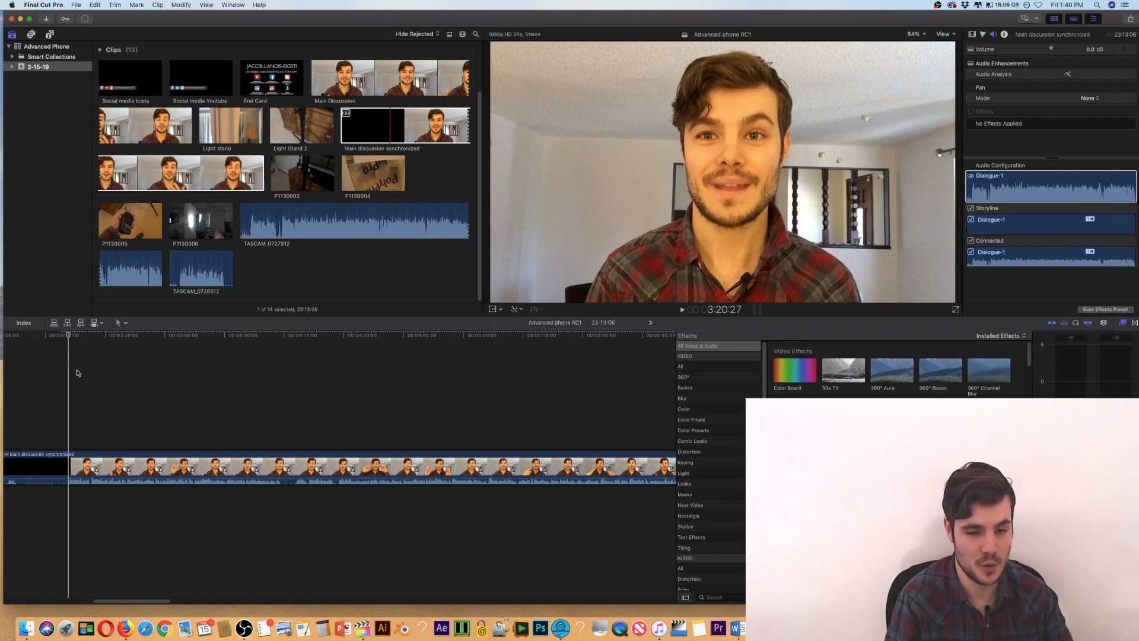
key(super+b)
mouse_move(100, 466)
mouse_down()
mouse_move(101, 408)
mouse_move(106, 463)
mouse_up()
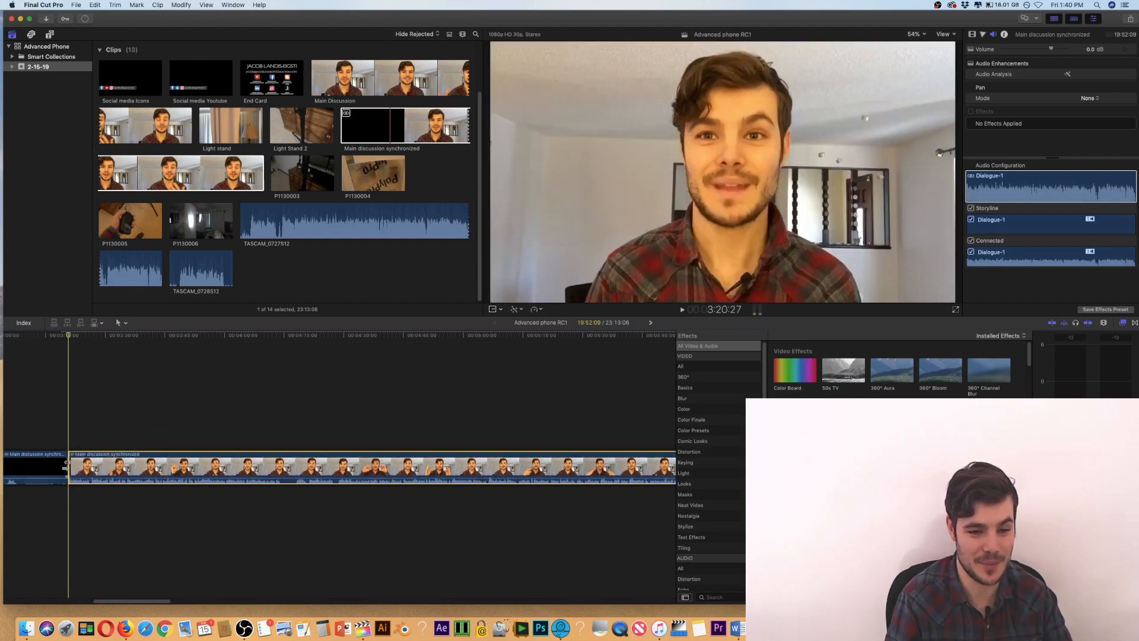
scroll(72, 453, right, 3)
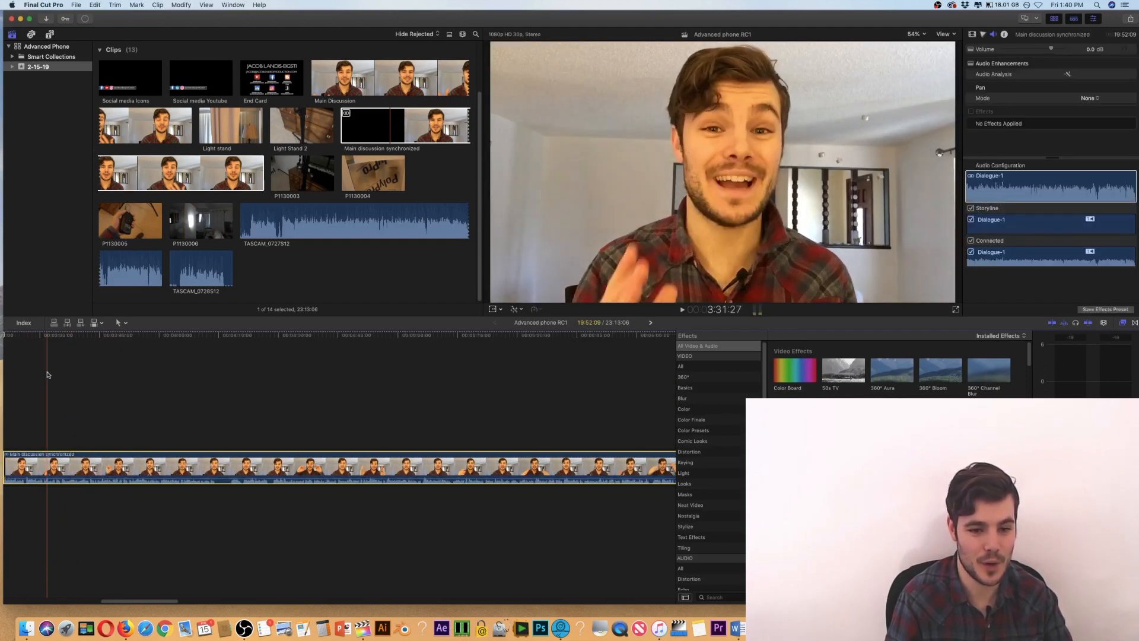
scroll(159, 574, left, 20)
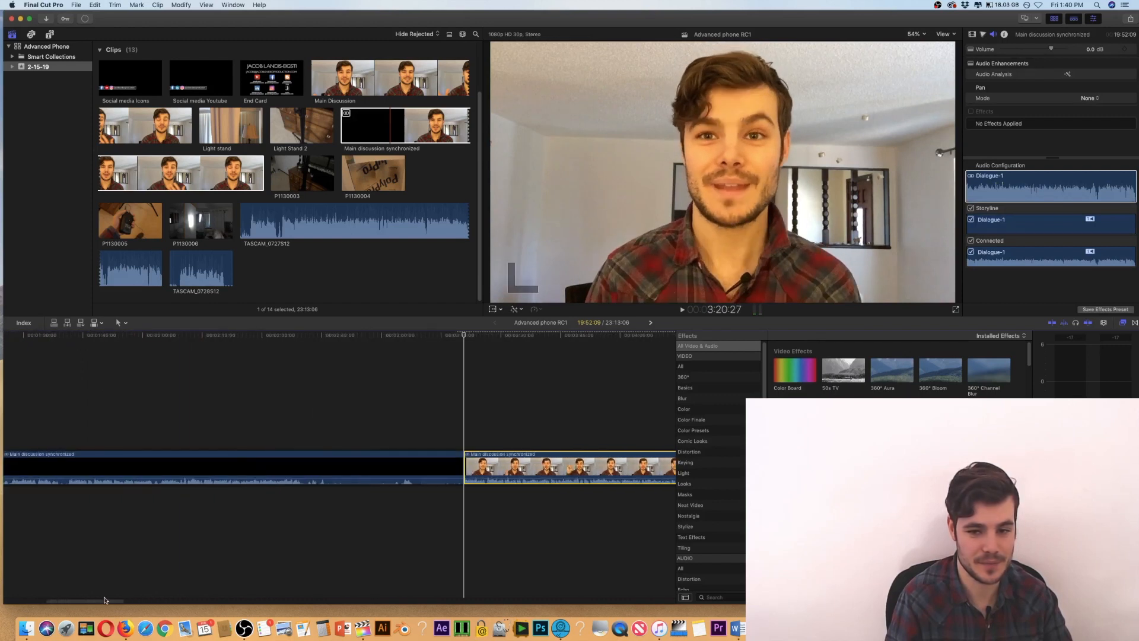
key(super+z)
Mark the unused lead-in of the synchronized clip as a range ending at 3:20:27 and delete it.
click(428, 395)
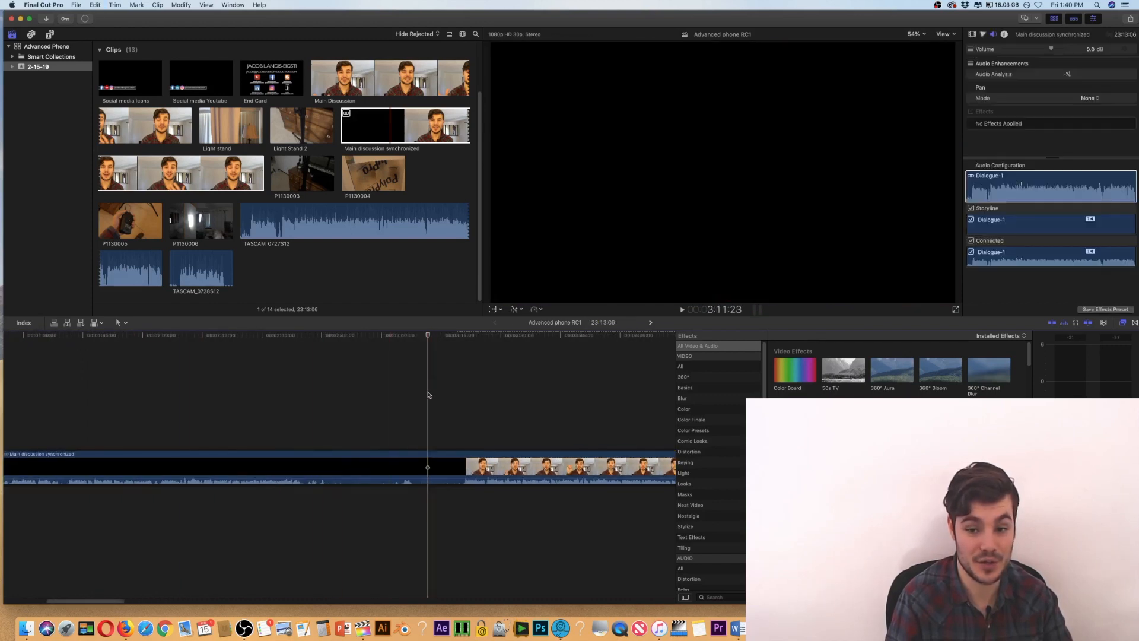
drag(450, 337, 457, 337)
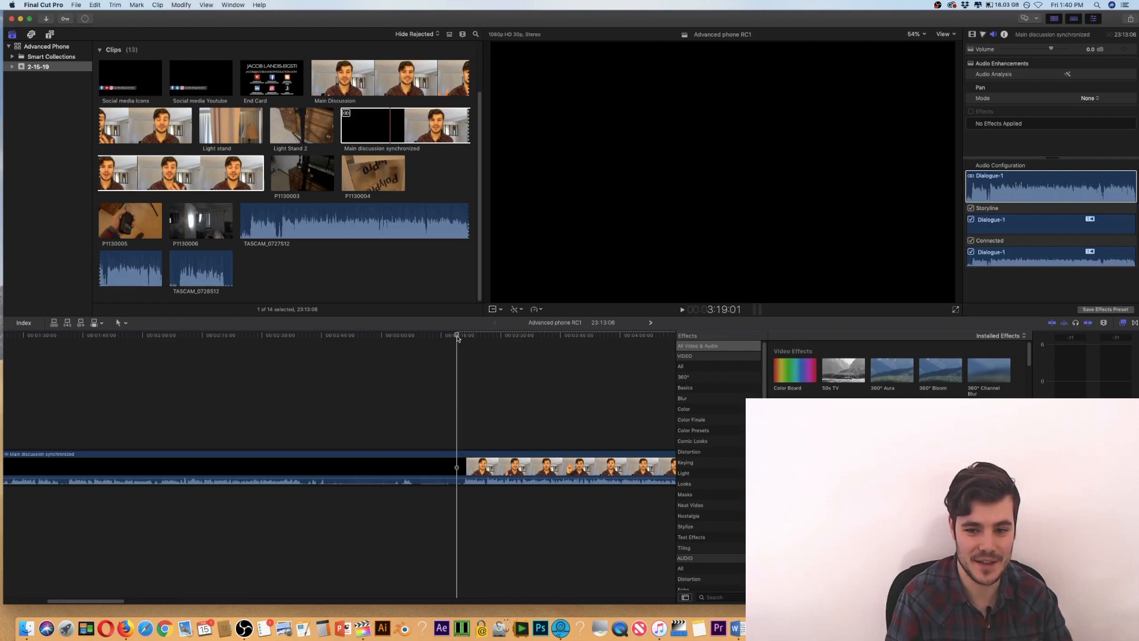
key(space)
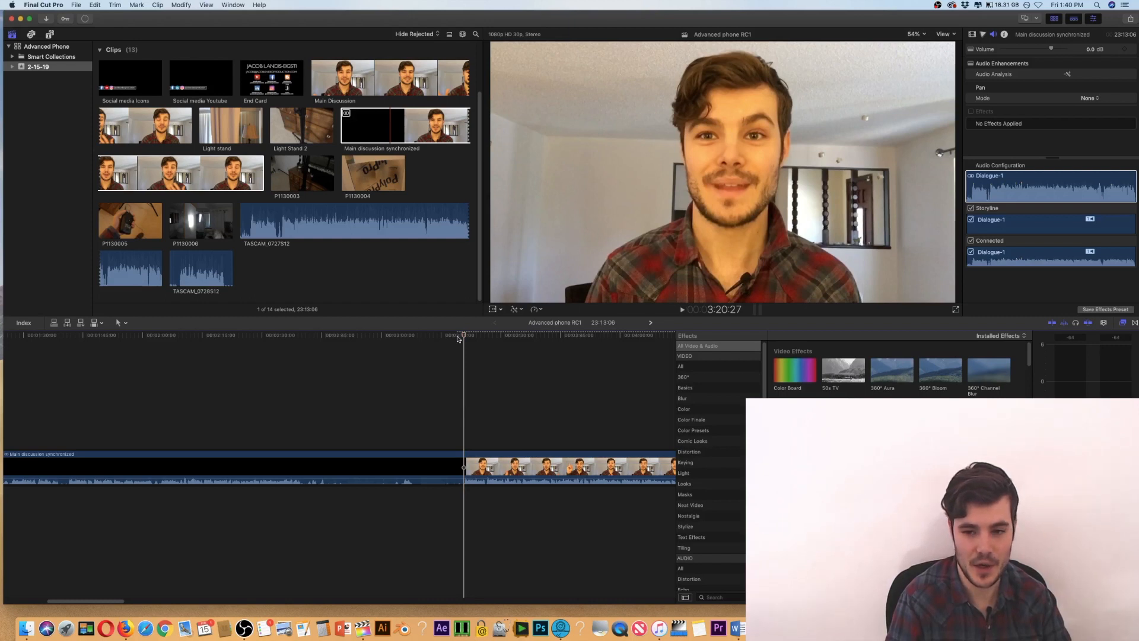
key(o)
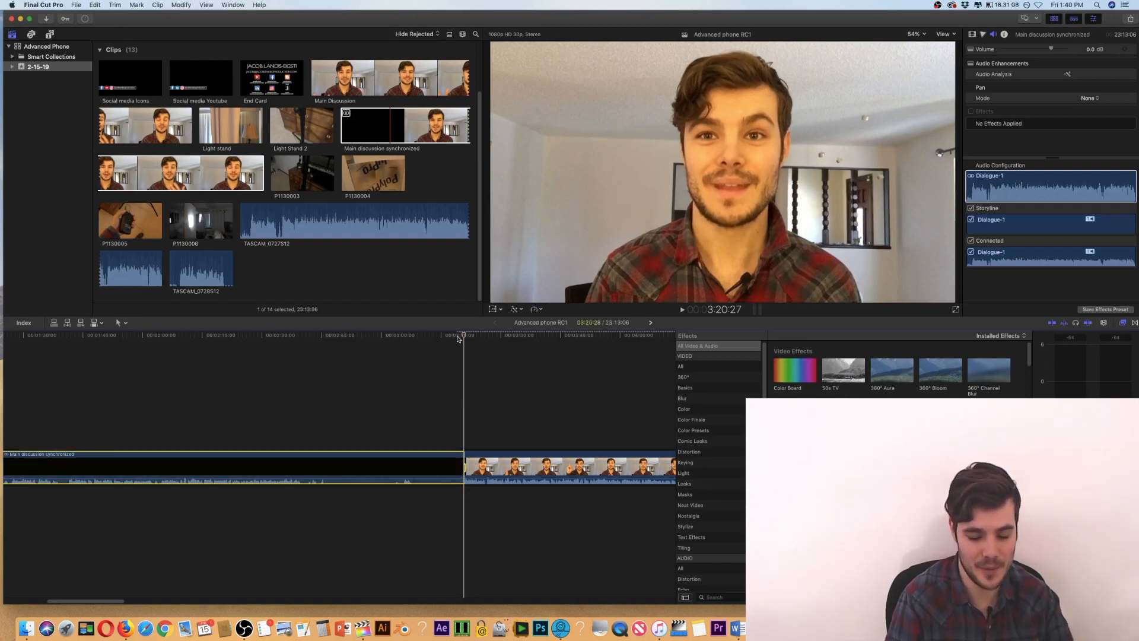
key(Delete)
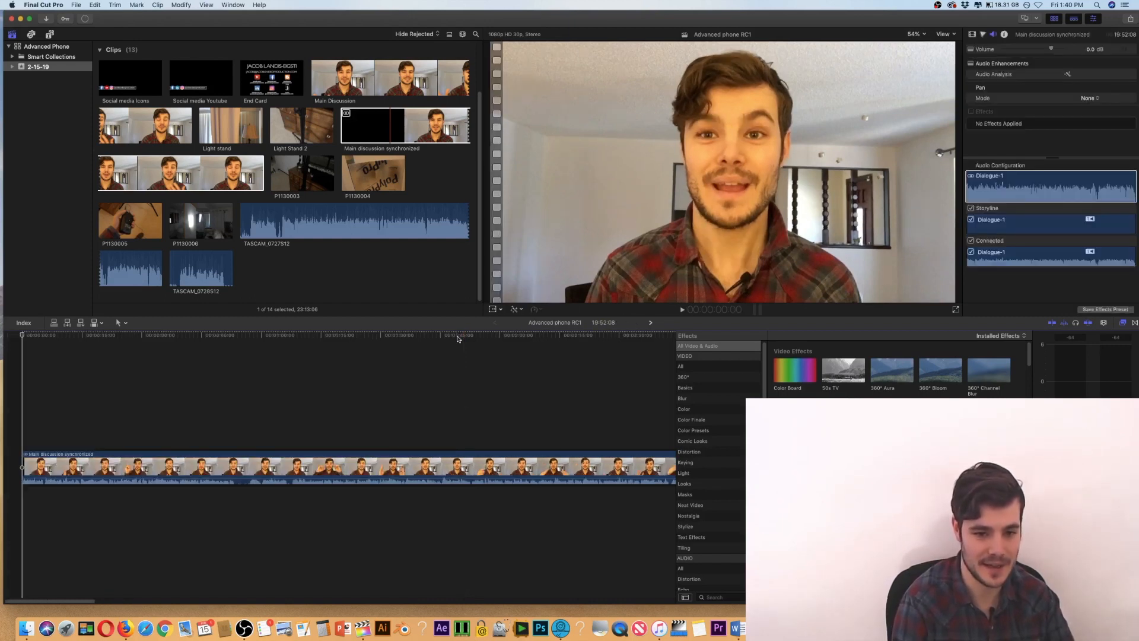
Play the new opening to find the next start of speech, mark the range from the beginning to 5:23, and delete it.
key(super+equal)
key(super+equal)
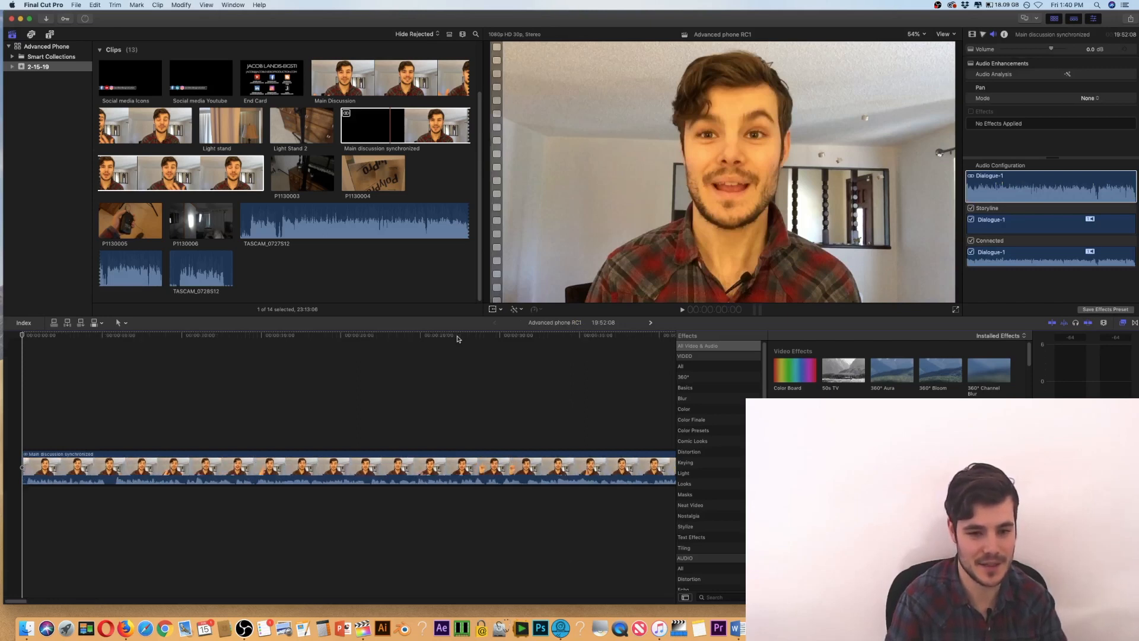
key(space)
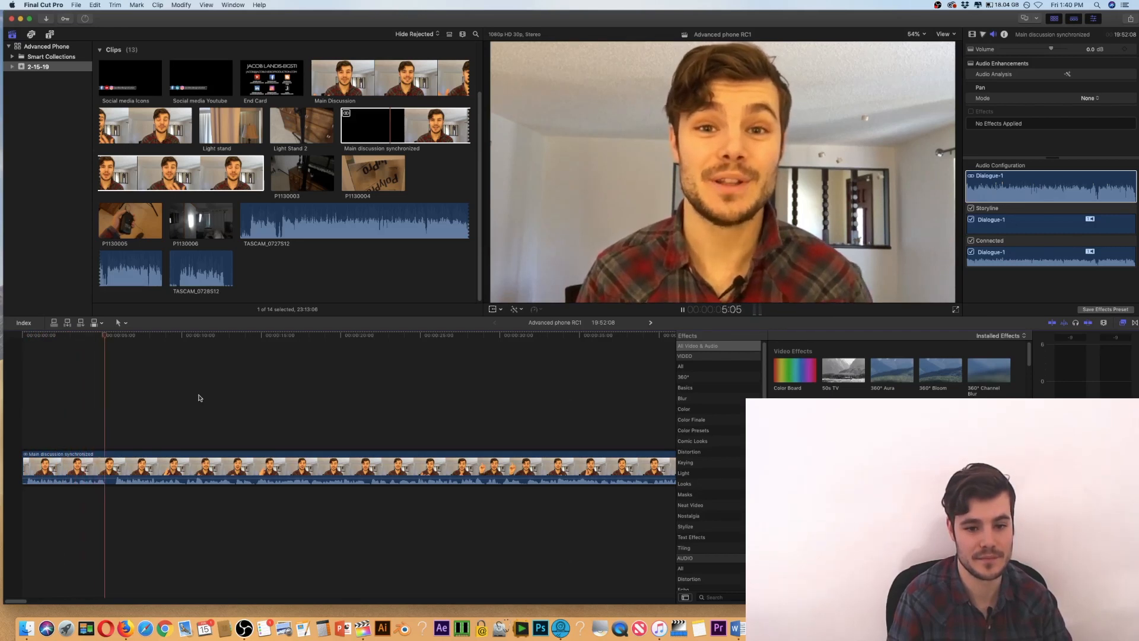
key(space)
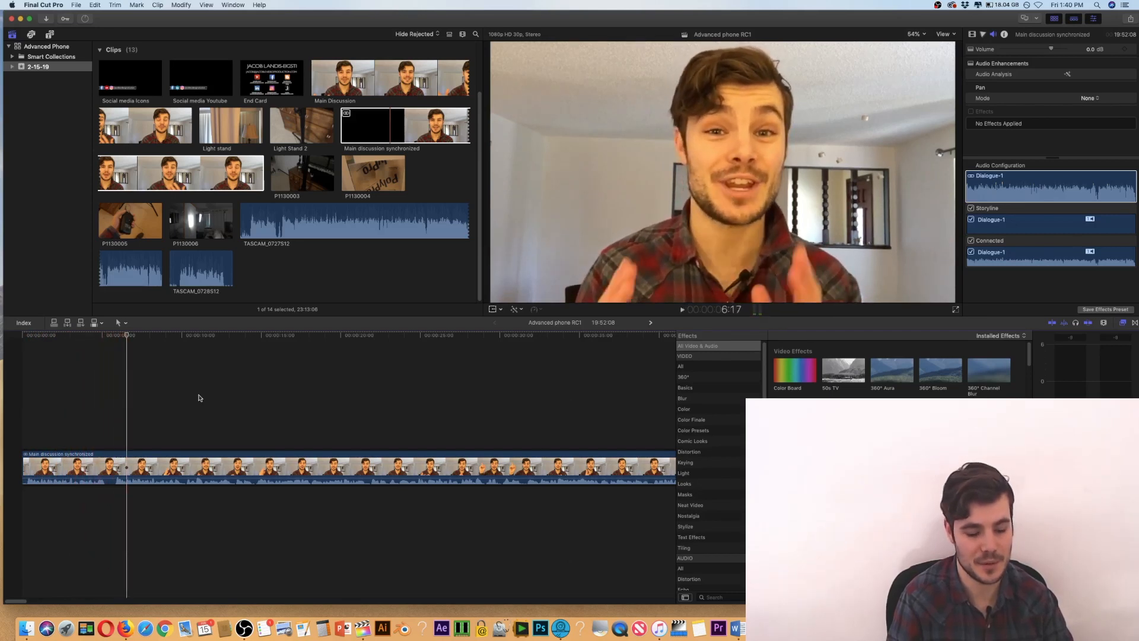
key(j)
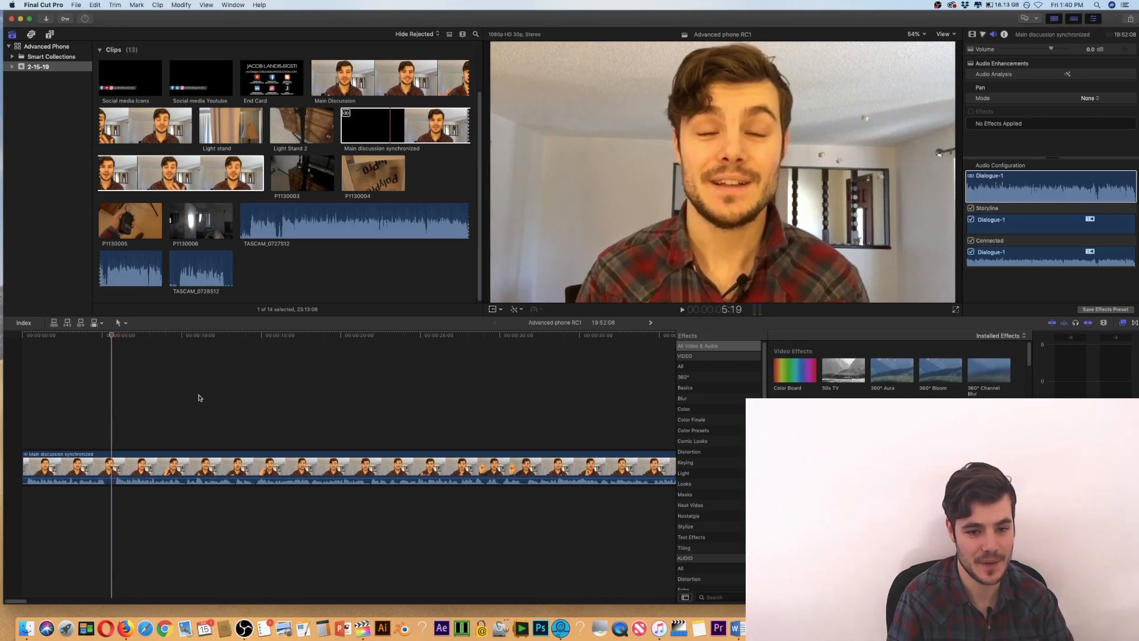
key(Right)
key(Right)
key(Right)
key(Right)
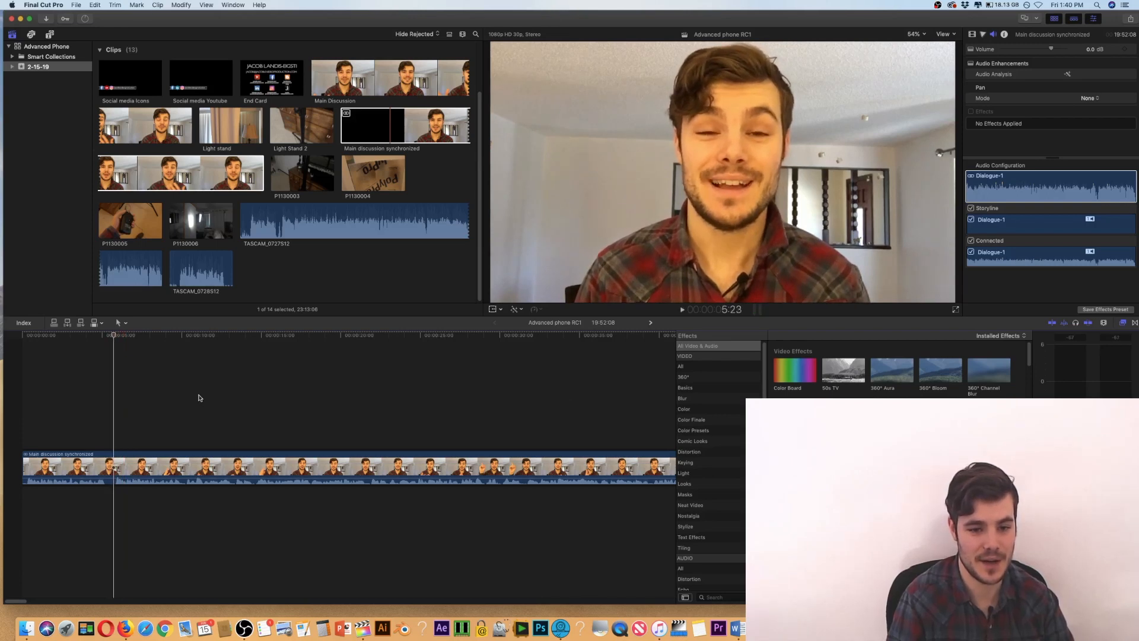
key(o)
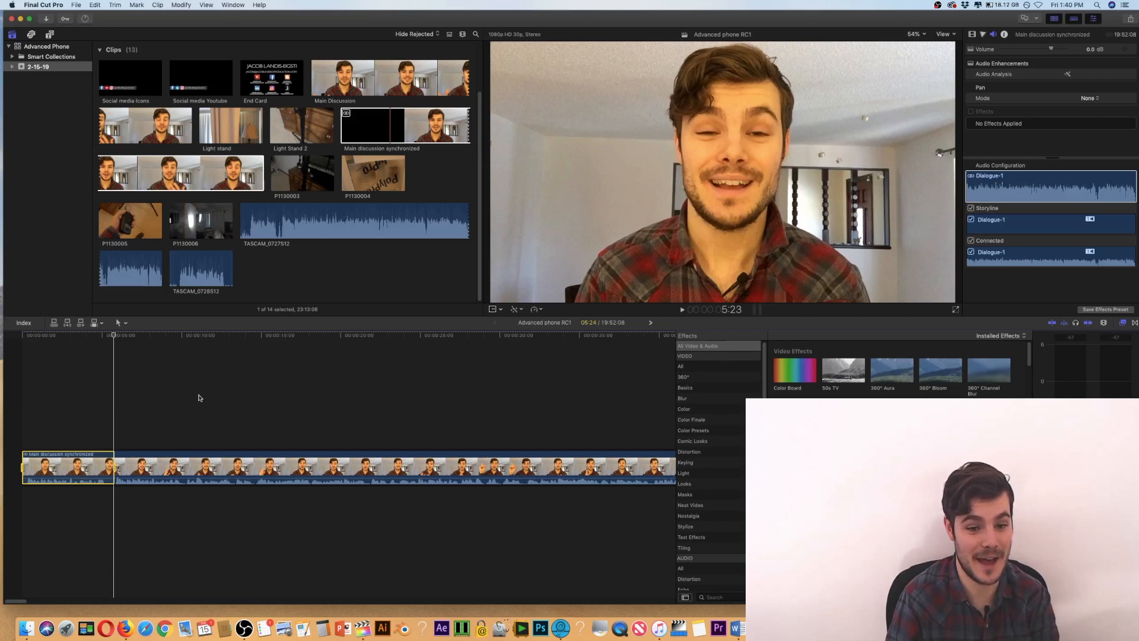
key(Delete)
Play the trimmed opening of the synchronized clip to review the talking and find further sections to cut.
key(space)
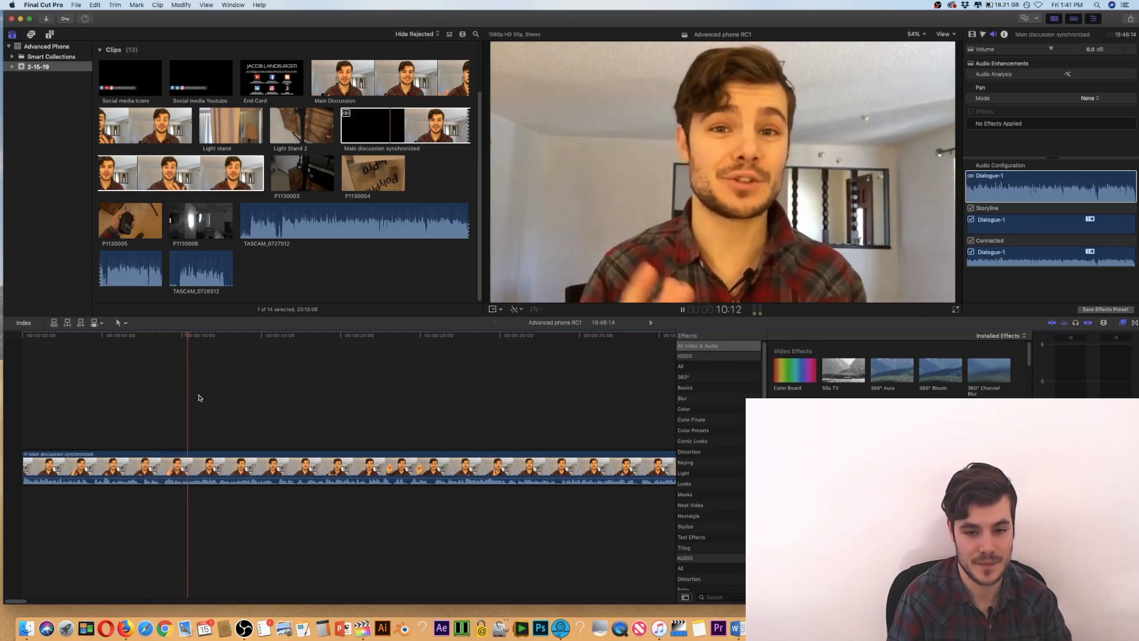
key(space)
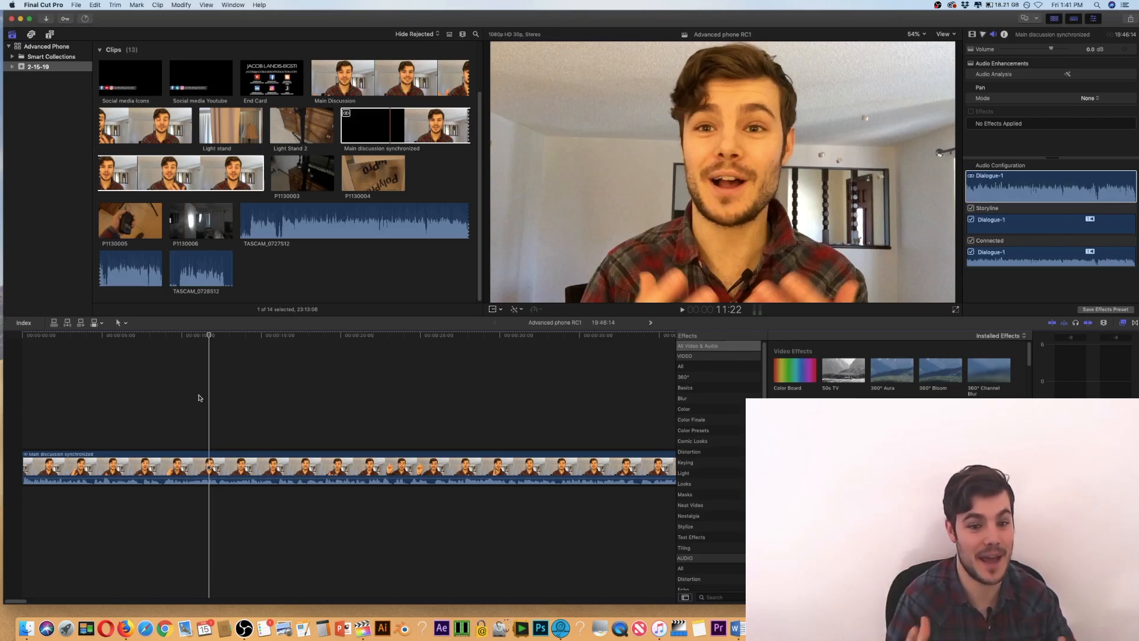
key(space)
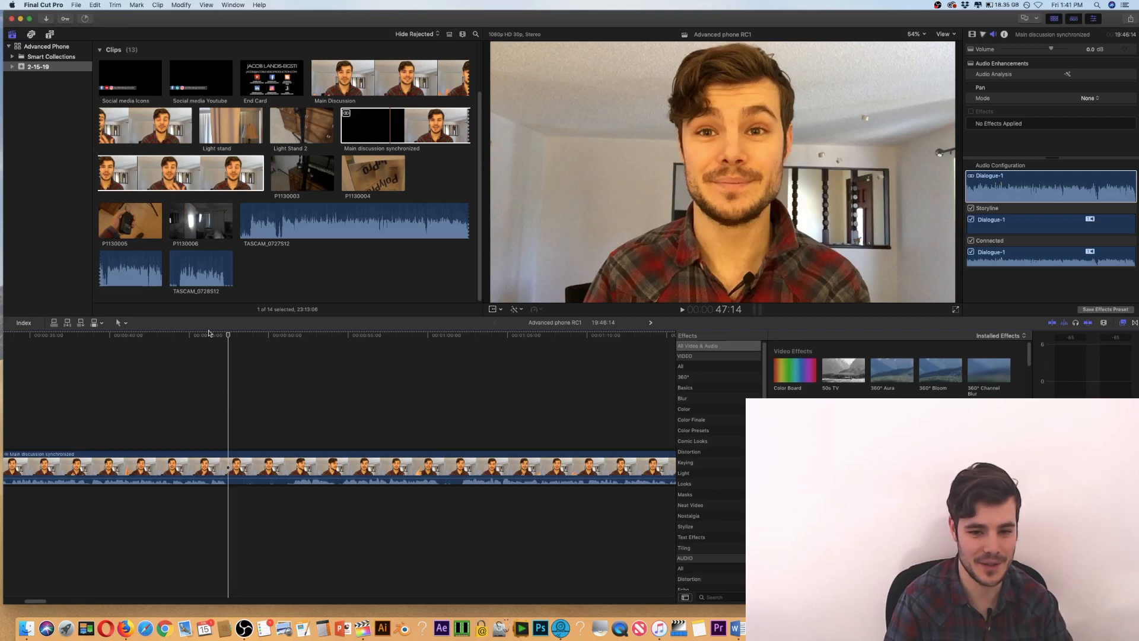
Split the synchronized clip at 47:11 and again about 15 seconds further on, and delete the section between the cuts.
key(i)
key(o)
click(249, 369)
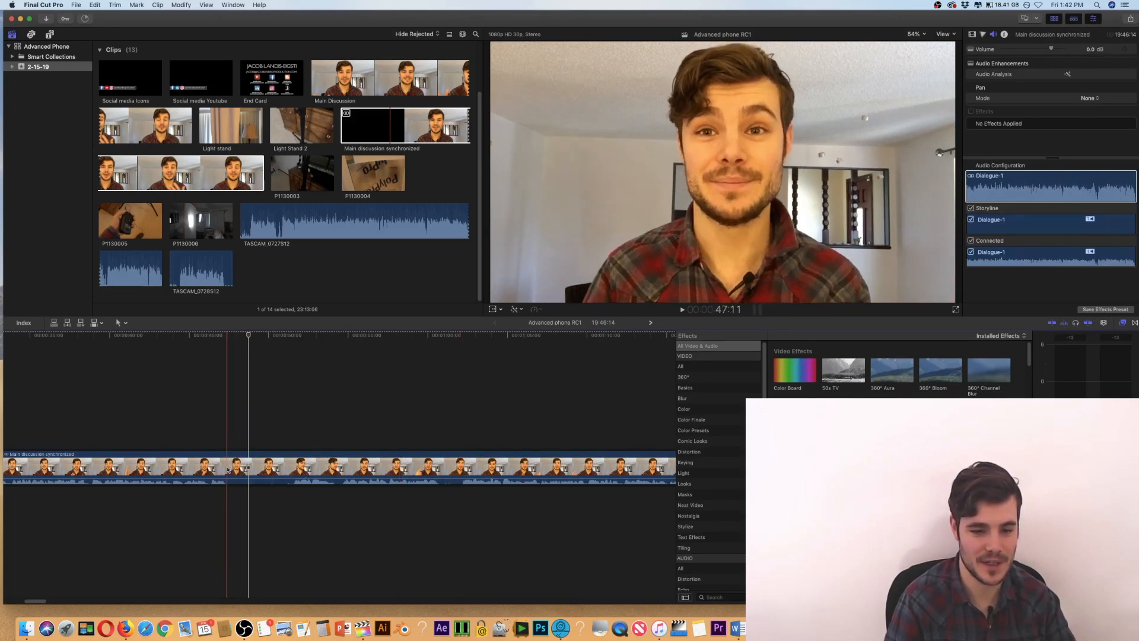
key(b)
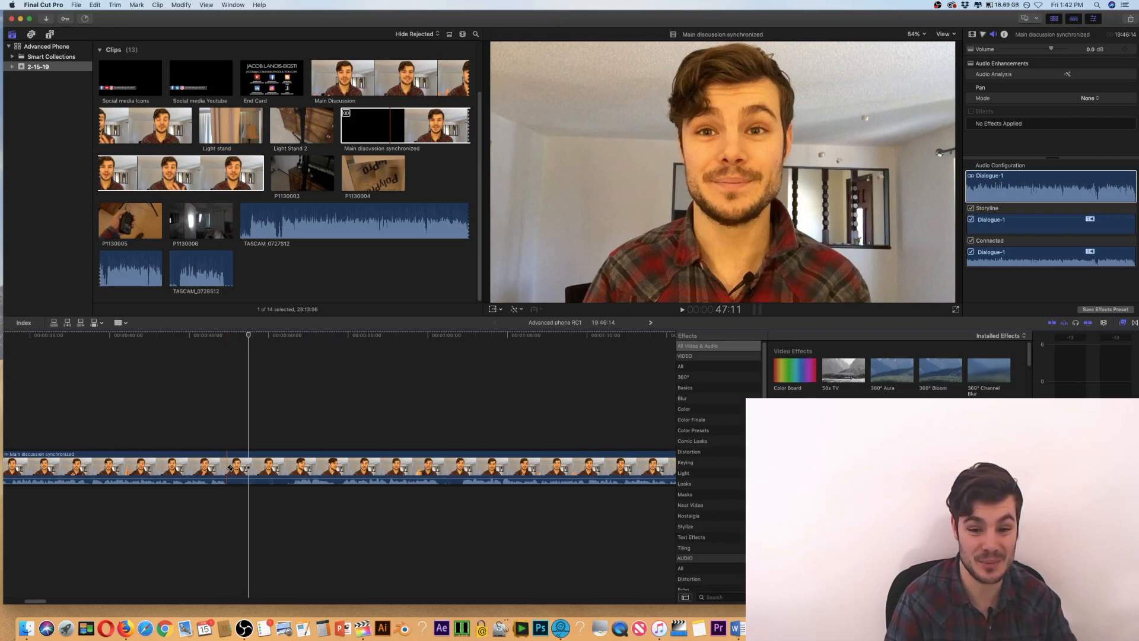
click(228, 468)
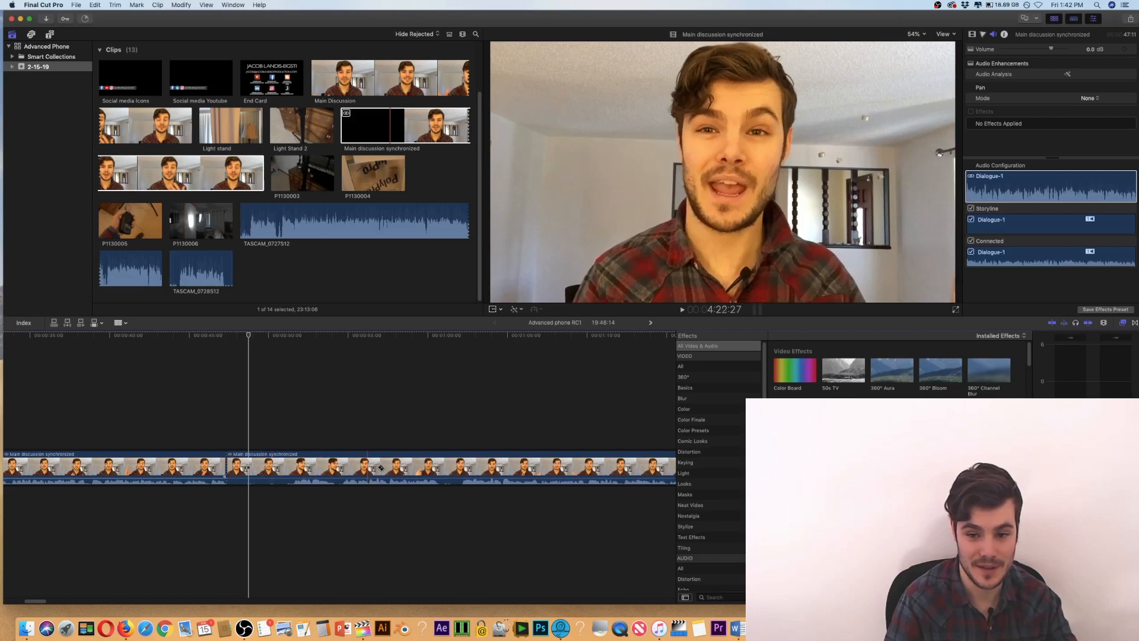
click(462, 468)
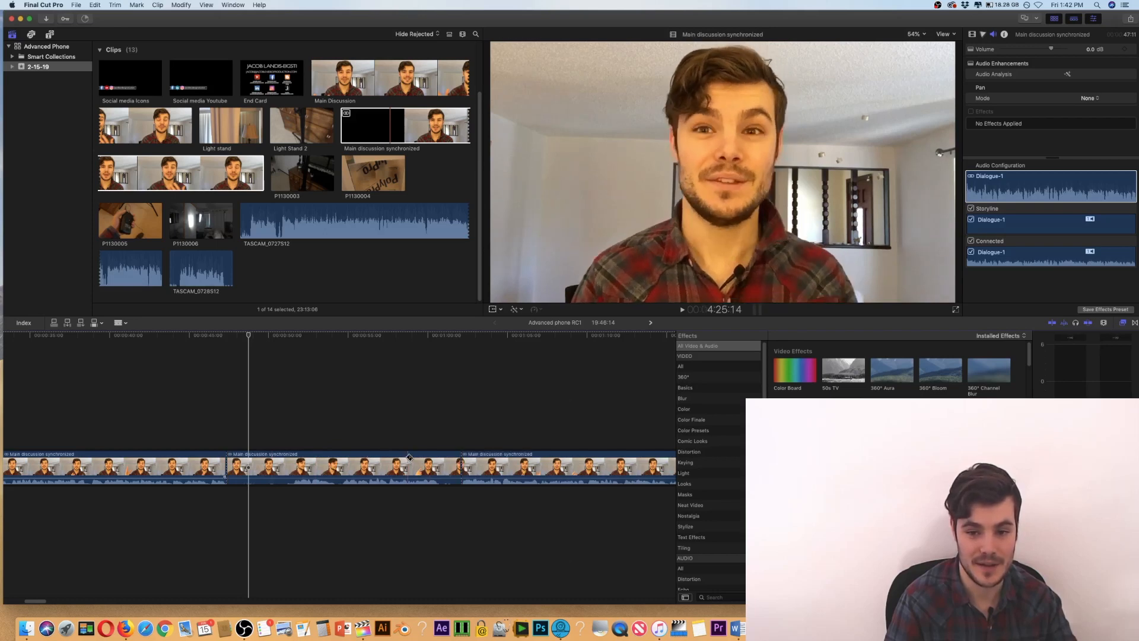
key(a)
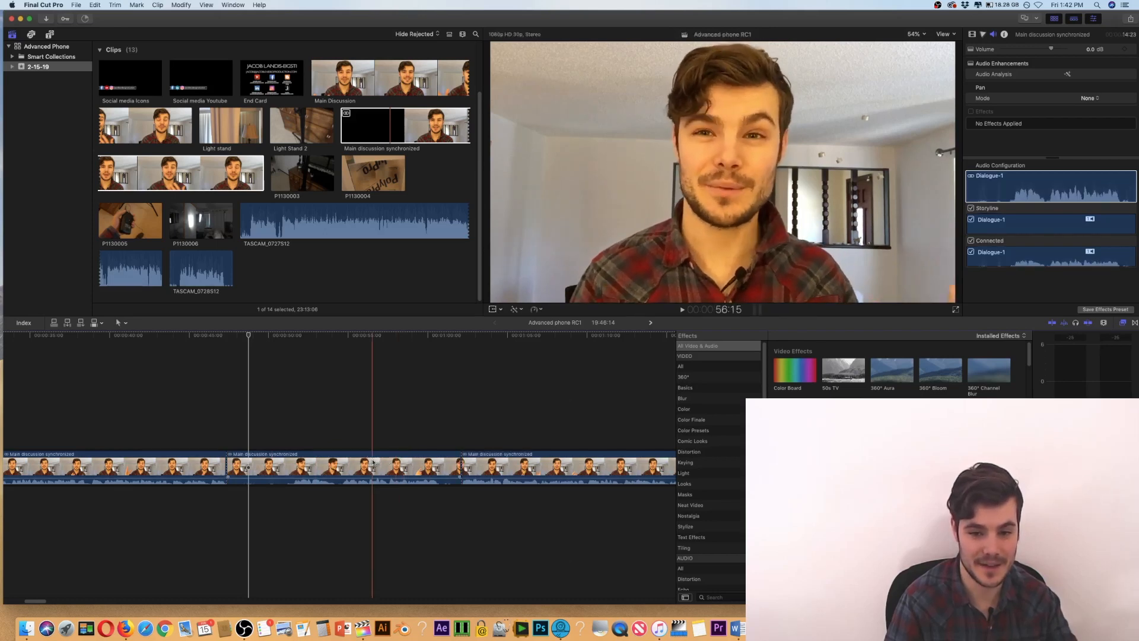
click(373, 462)
key(Delete)
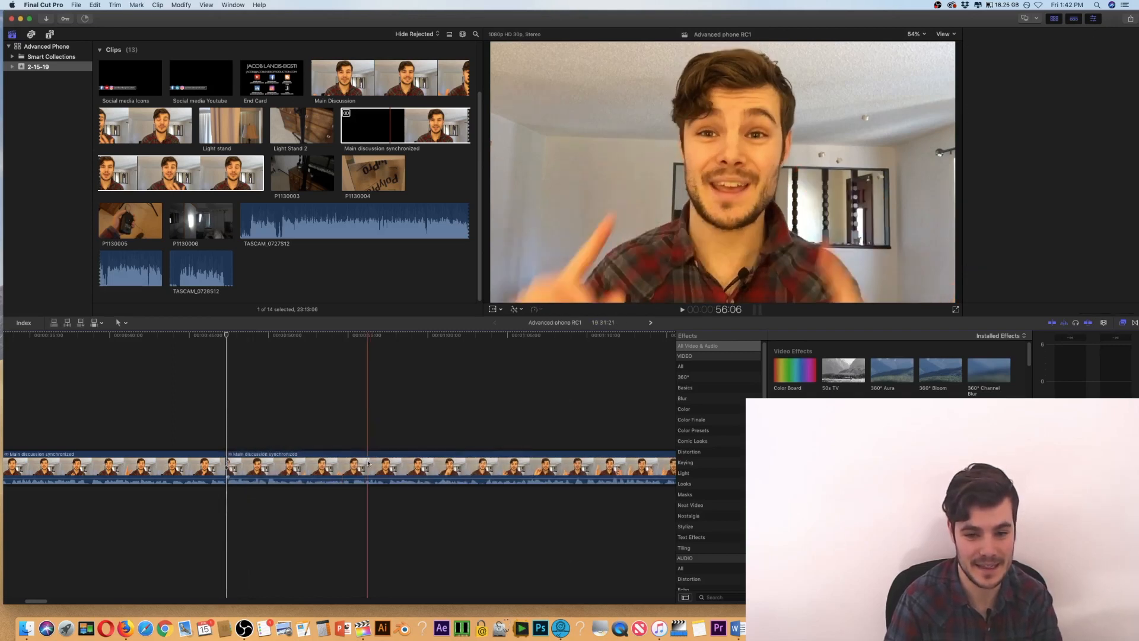
Play the timeline from 44:08 across the new cut to check how the two pieces join.
click(178, 337)
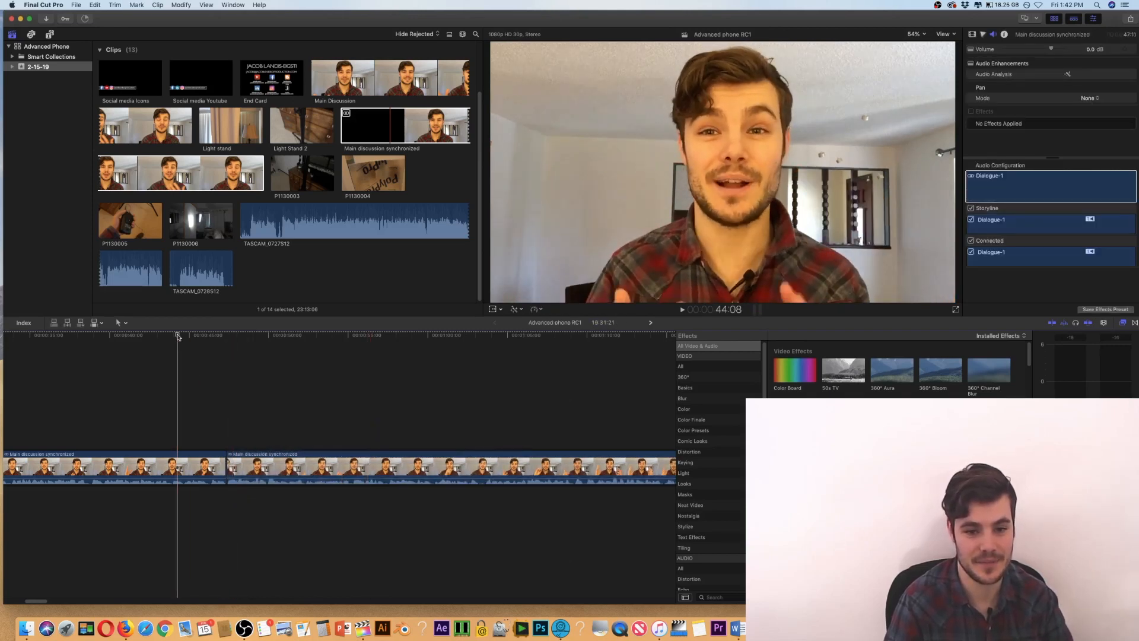
key(space)
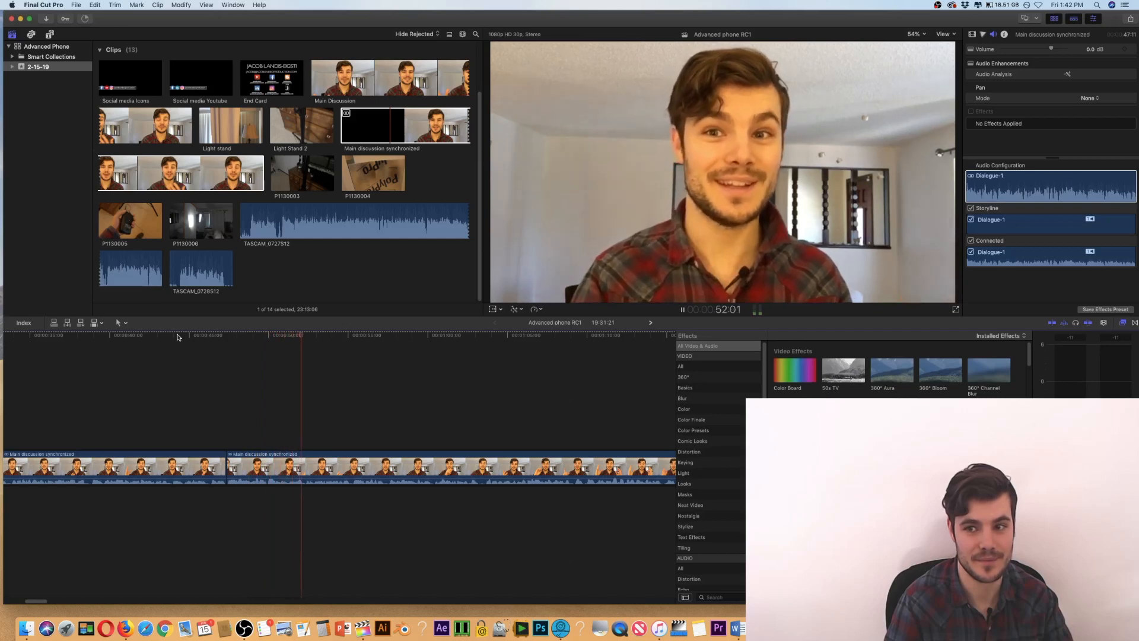
key(space)
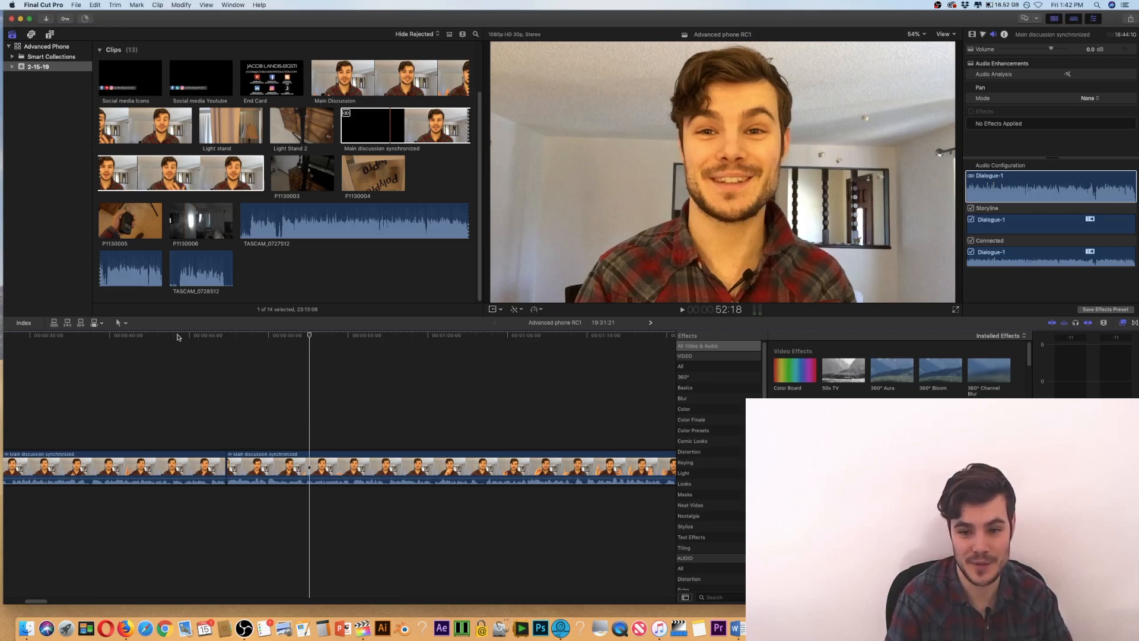
key(space)
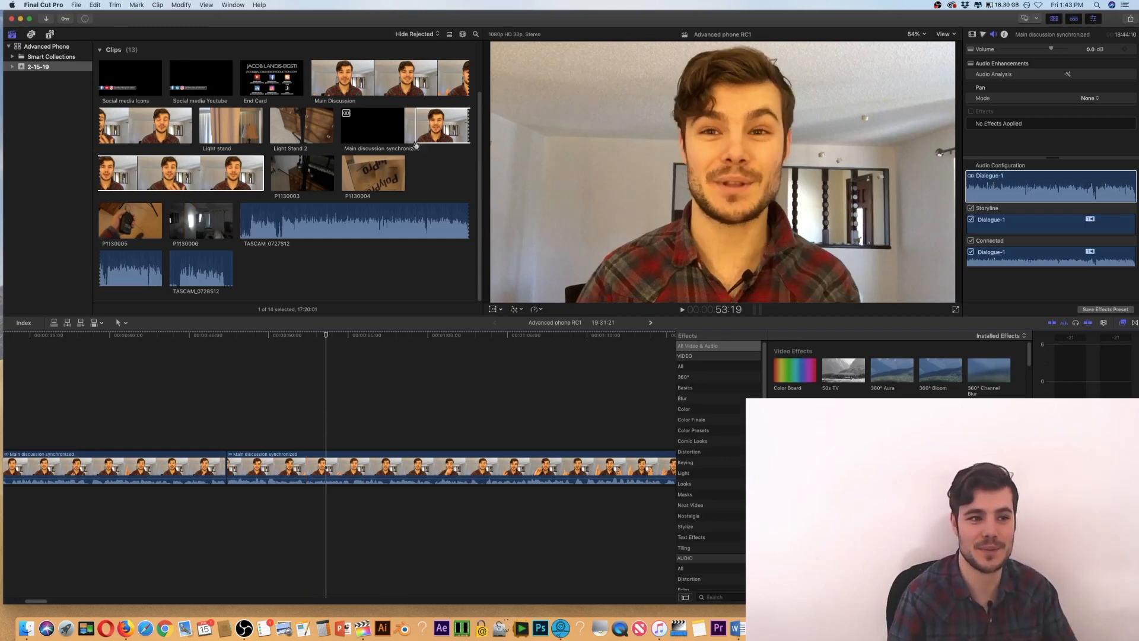
click(419, 115)
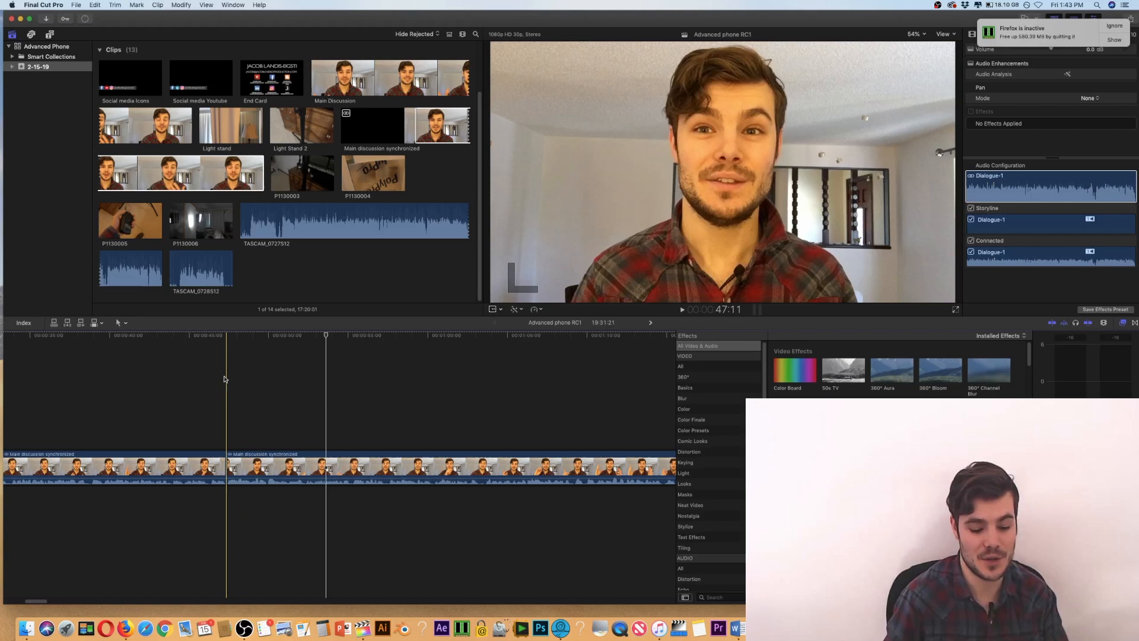
Replay the speech from about 38 seconds through the cut at 47:11 to examine the visible jump between the takes.
key(super+minus)
key(super+minus)
key(super+minus)
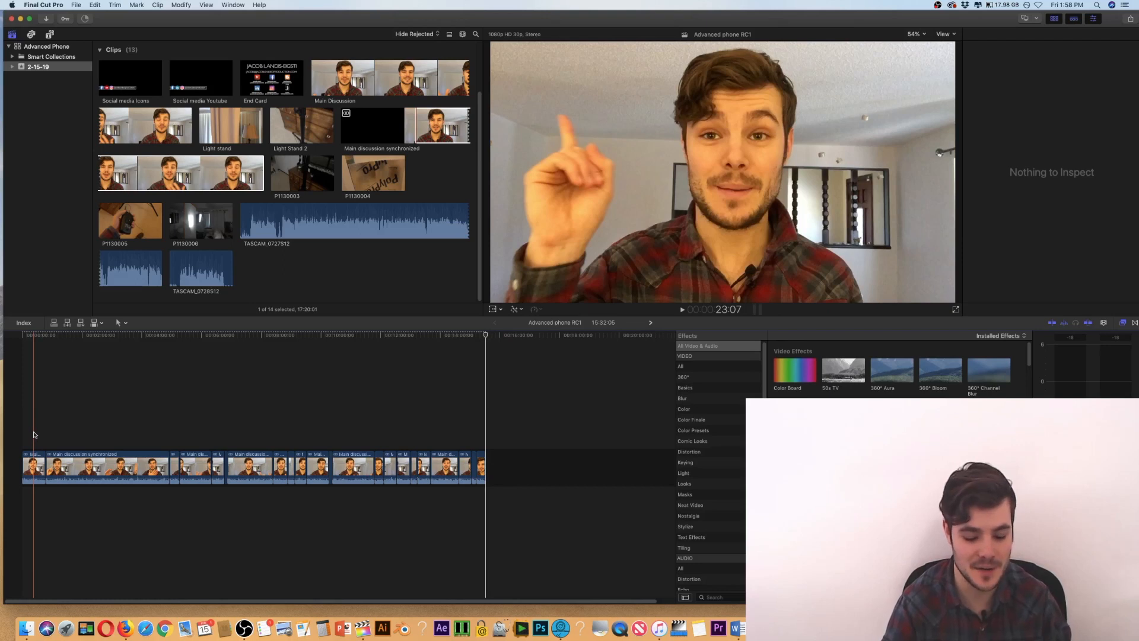
key(super+equal)
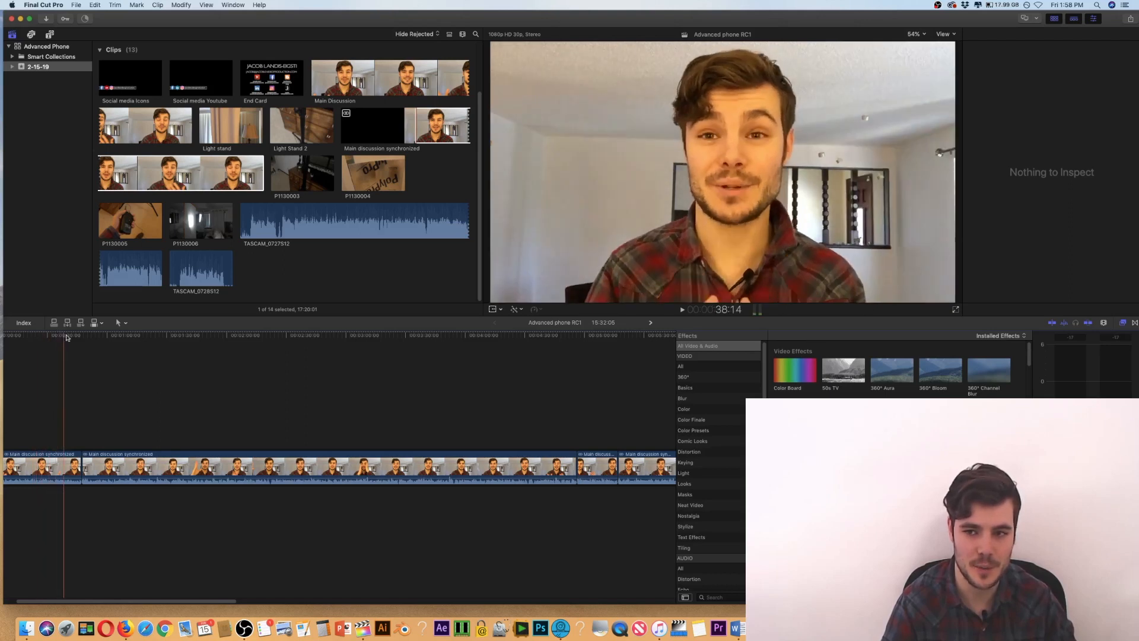
key(super+4)
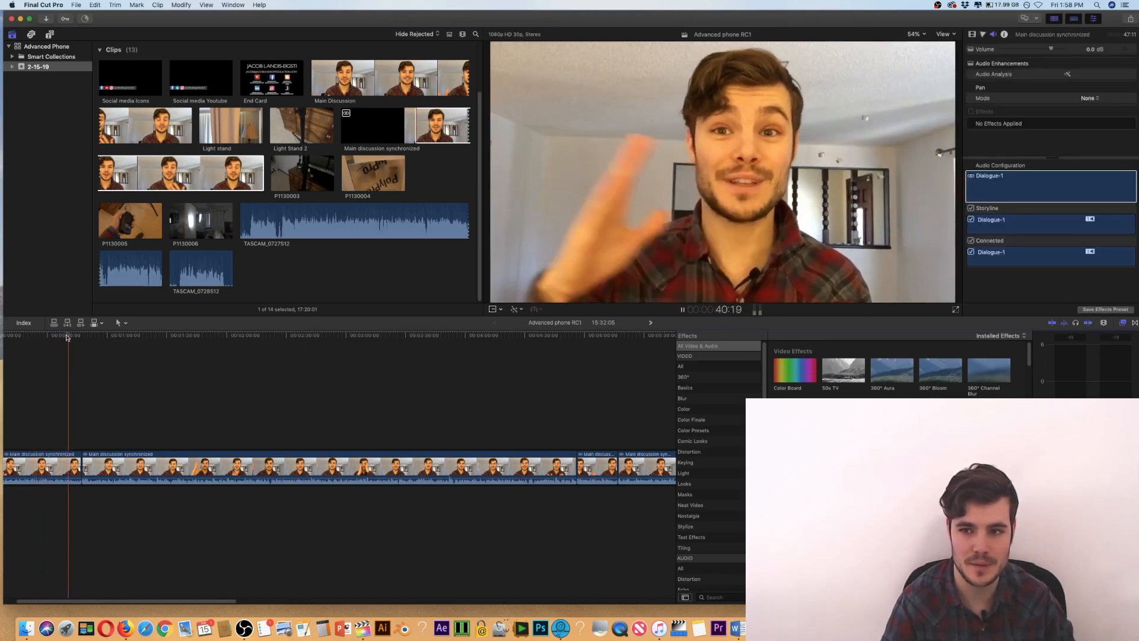
key(space)
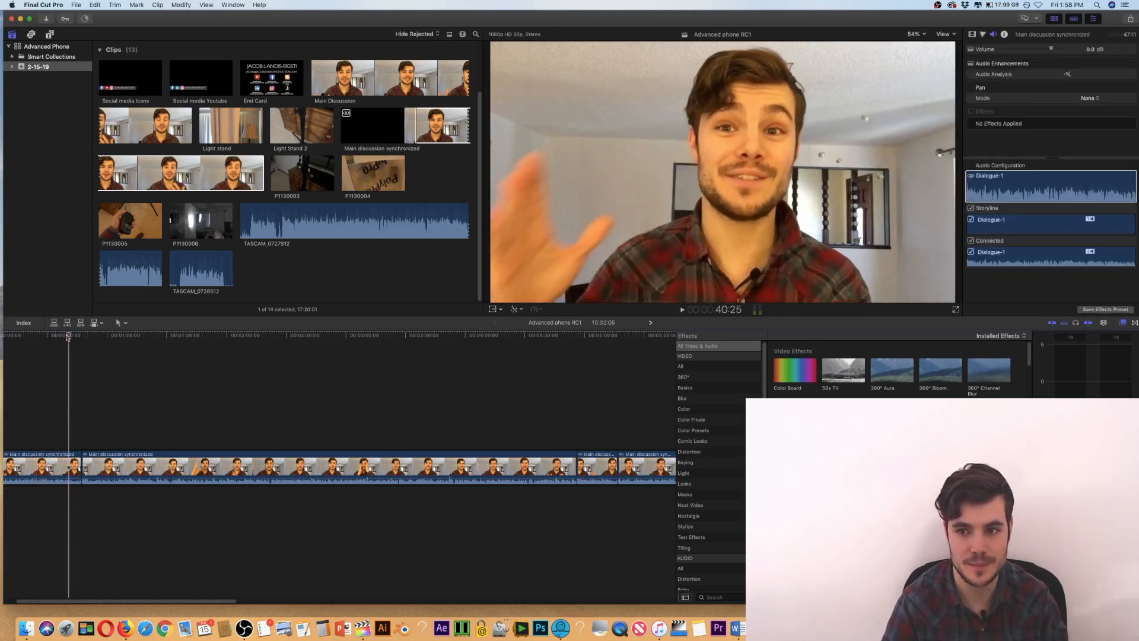
key(XF86AudioMute)
key(space)
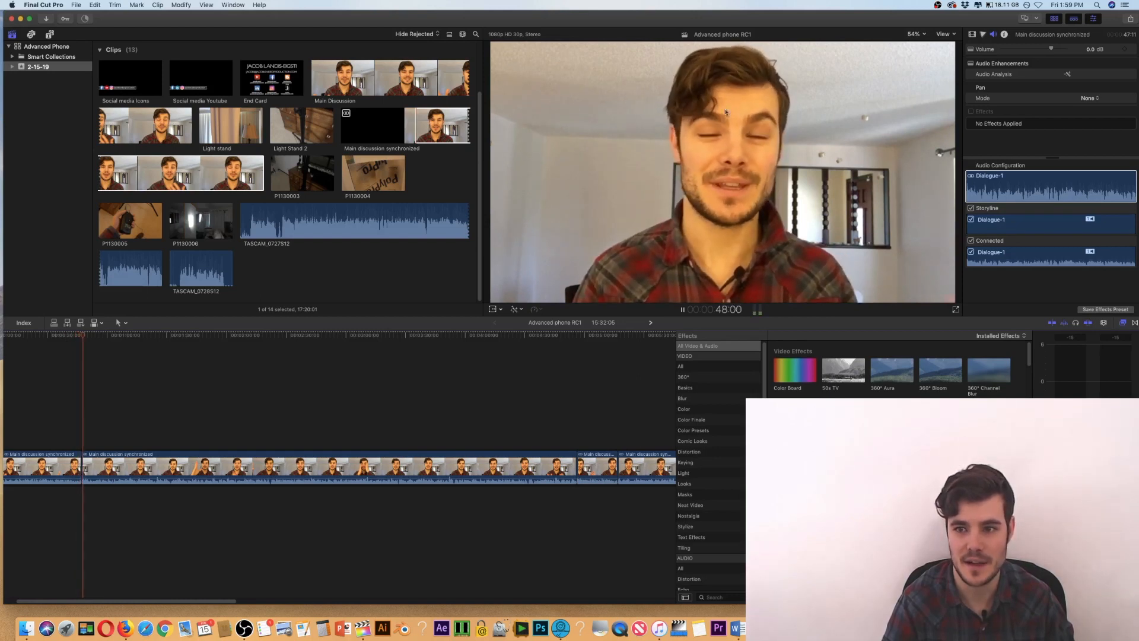
key(space)
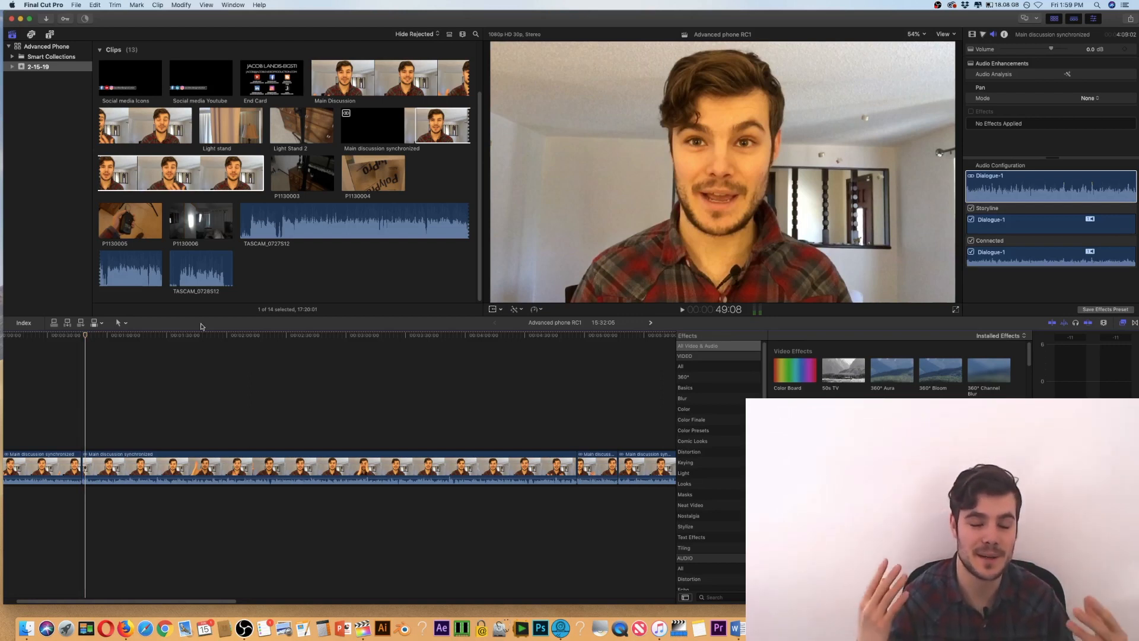
key(XF86AudioRaiseVolume)
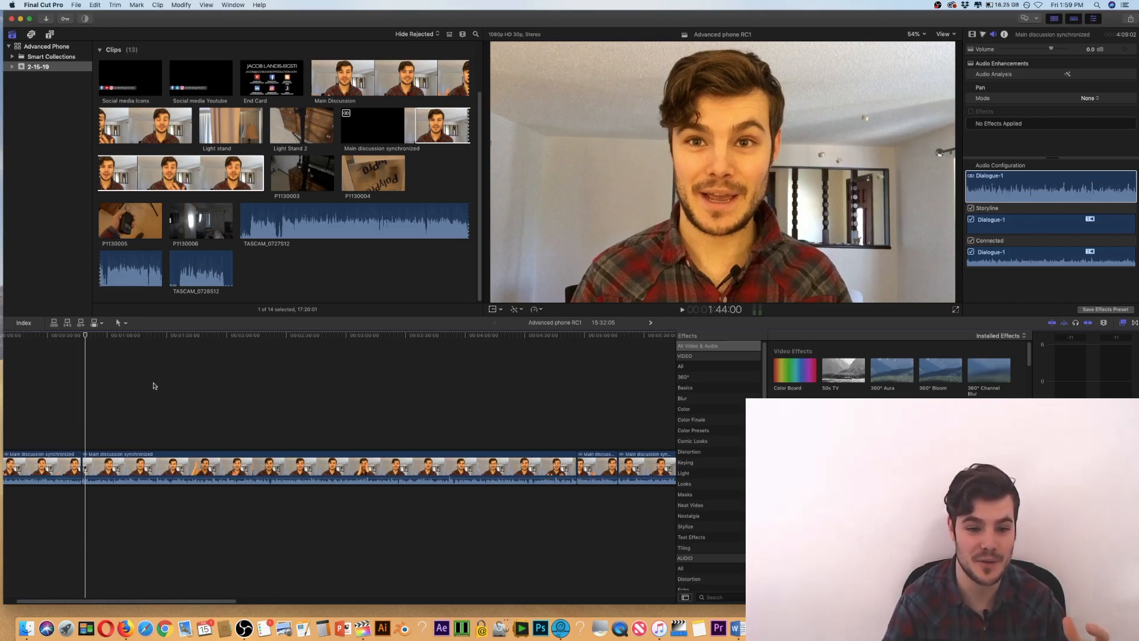
Try punching in on the clip after the 47:11 cut with a 157% scale and a Y position of -144.3 px.
click(86, 460)
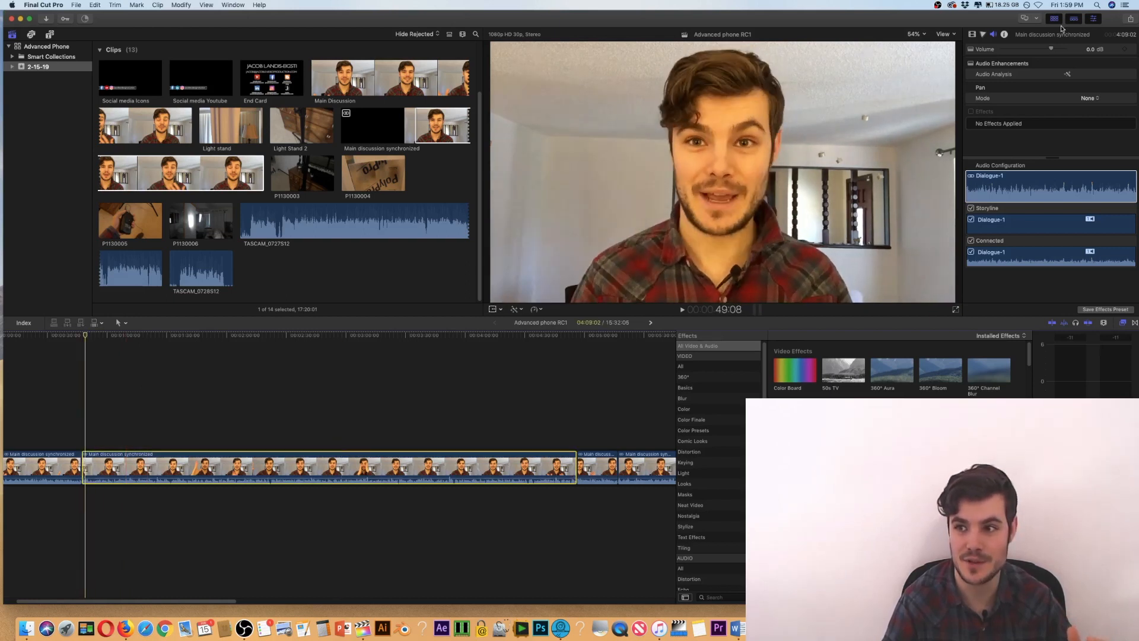
click(972, 34)
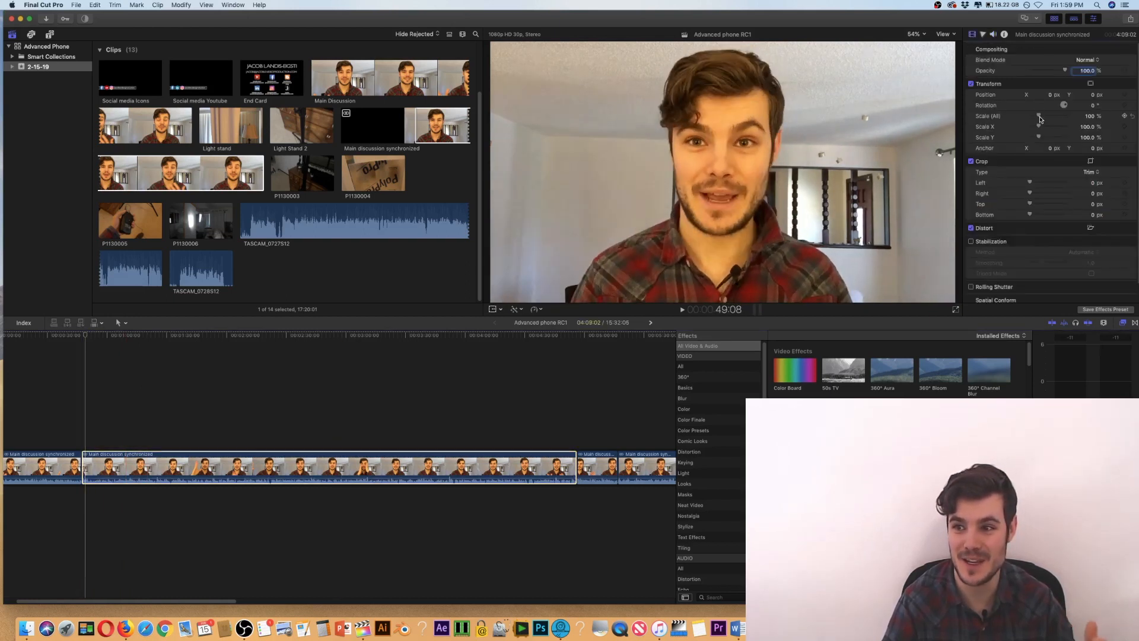
drag(1038, 118, 1094, 180)
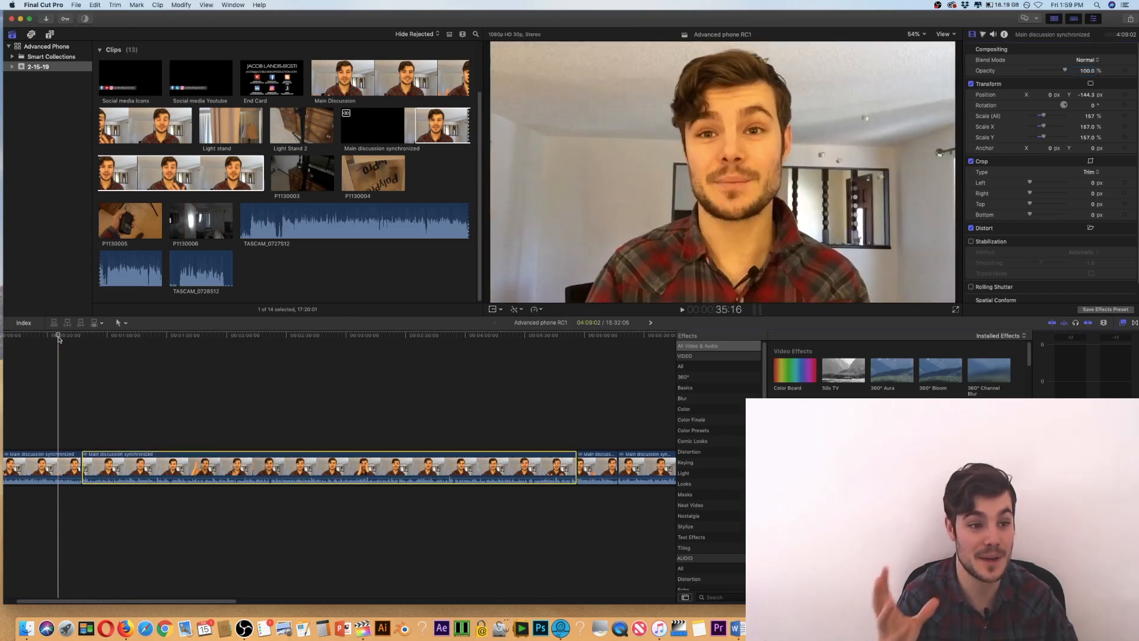
Play across the cut to compare the enlarged framing, and undo the clip's position and scale changes.
key(space)
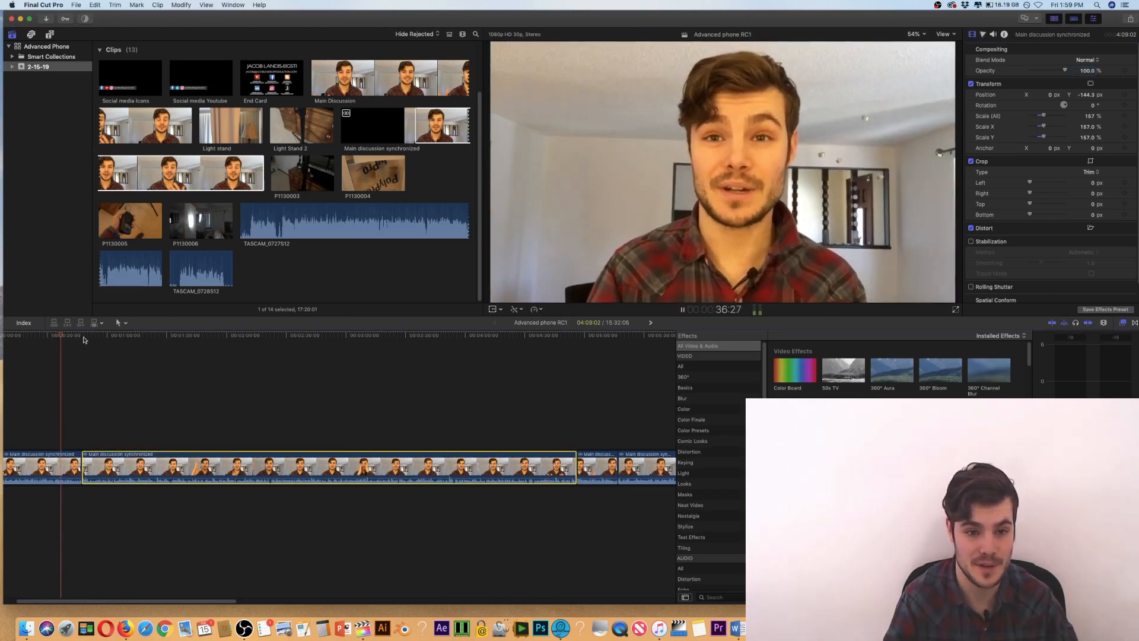
click(74, 336)
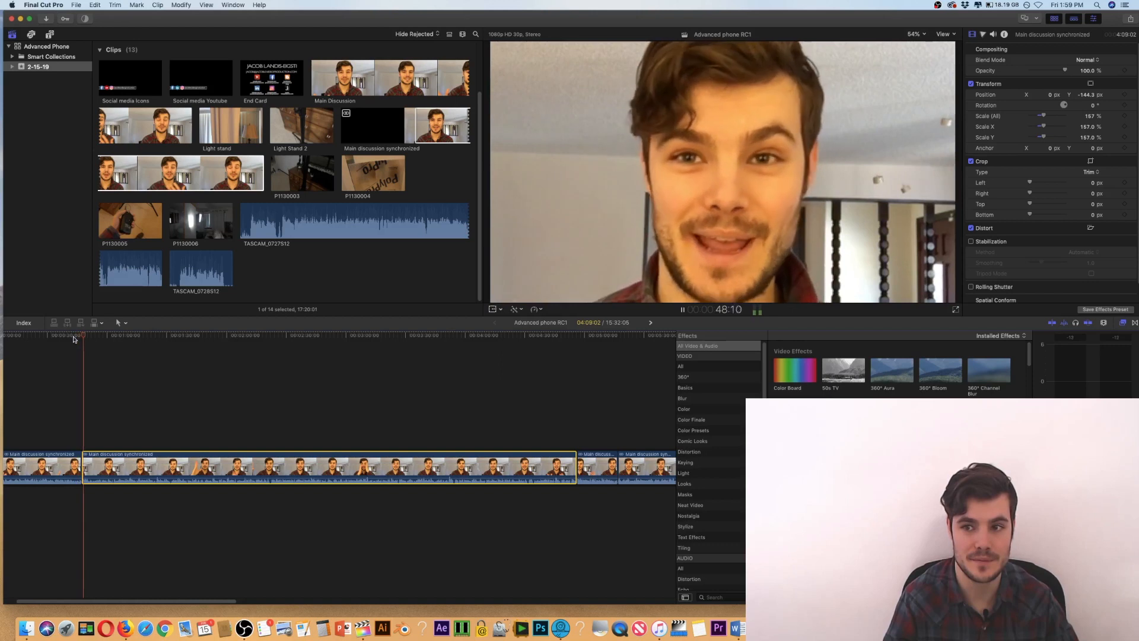
key(space)
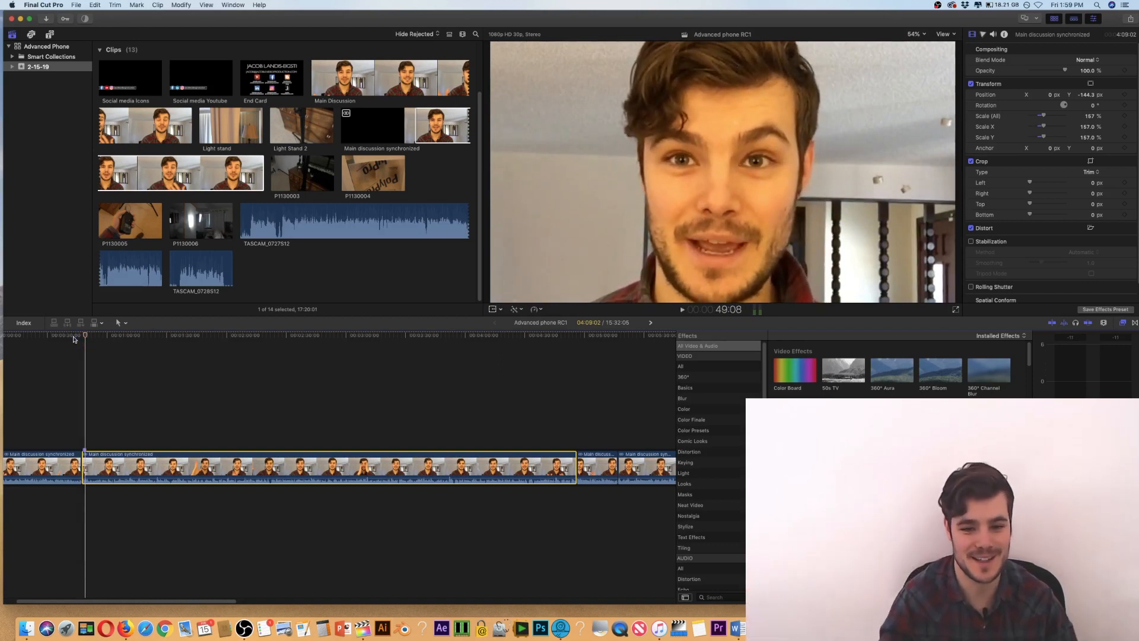
click(74, 339)
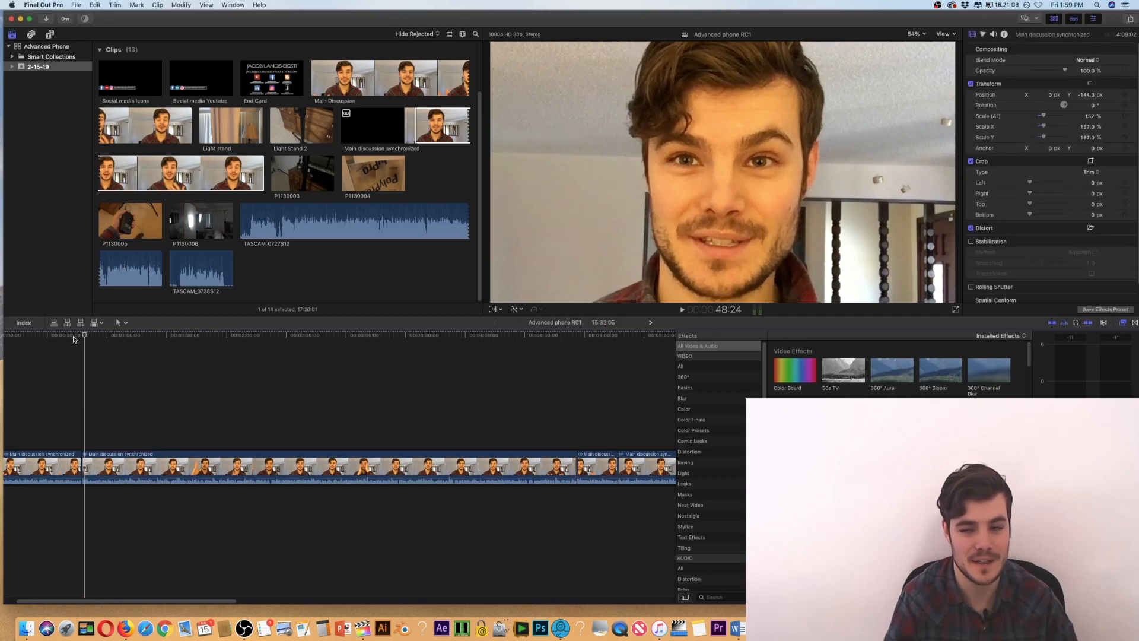
key(super+z)
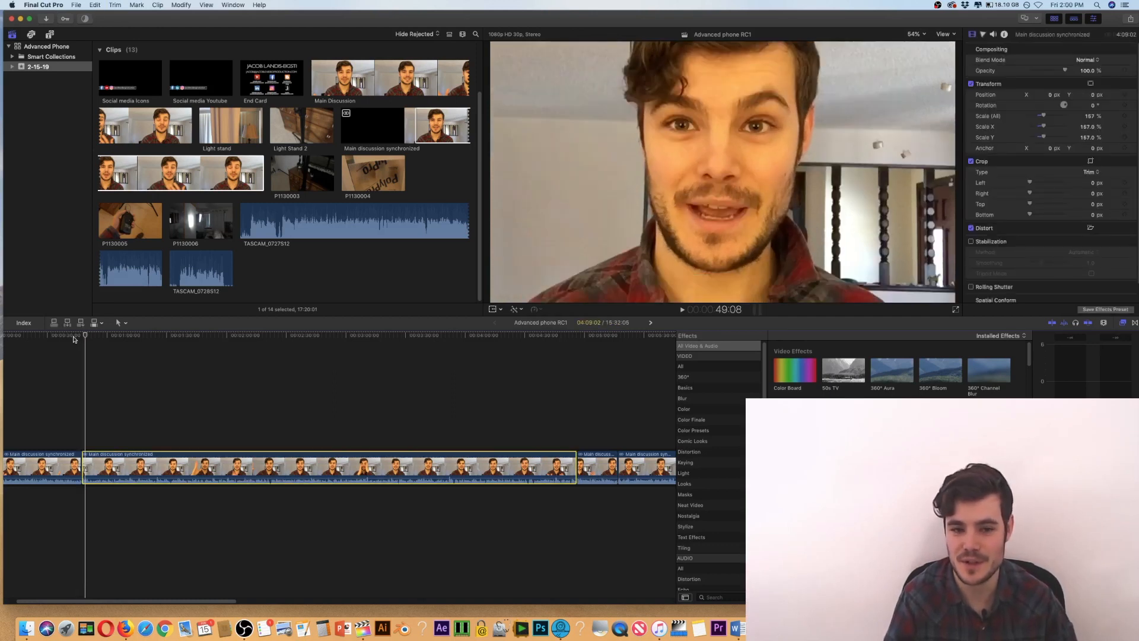
key(super+z)
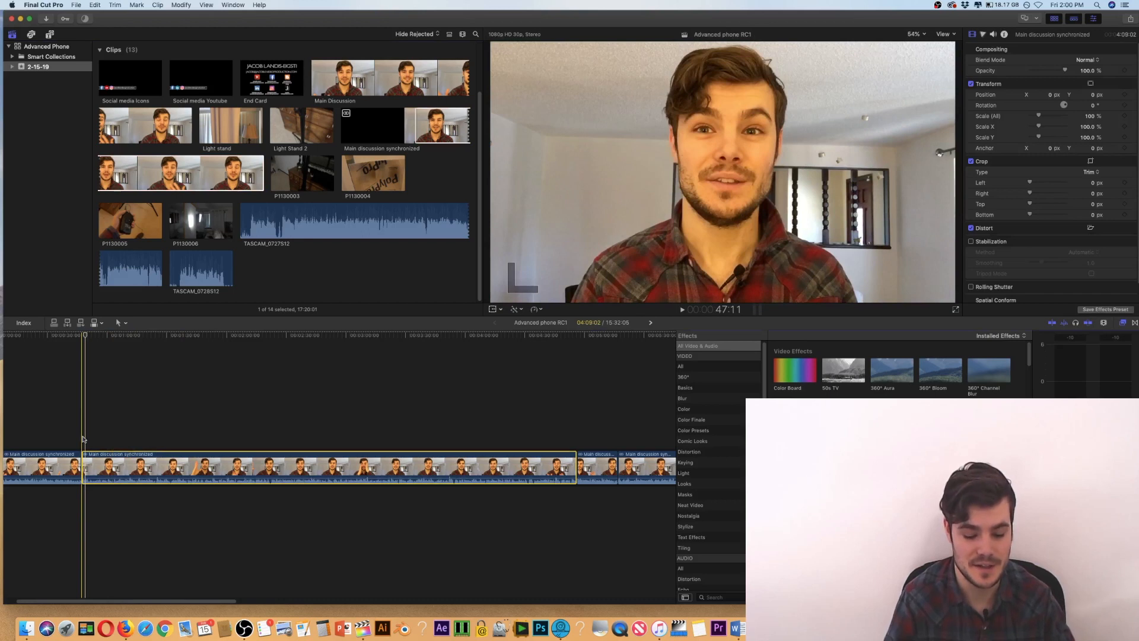
Move the synchronized clip at 10:37:26 ahead of the two clips that precede it on the timeline.
key(super+minus)
key(super+minus)
key(super+equal)
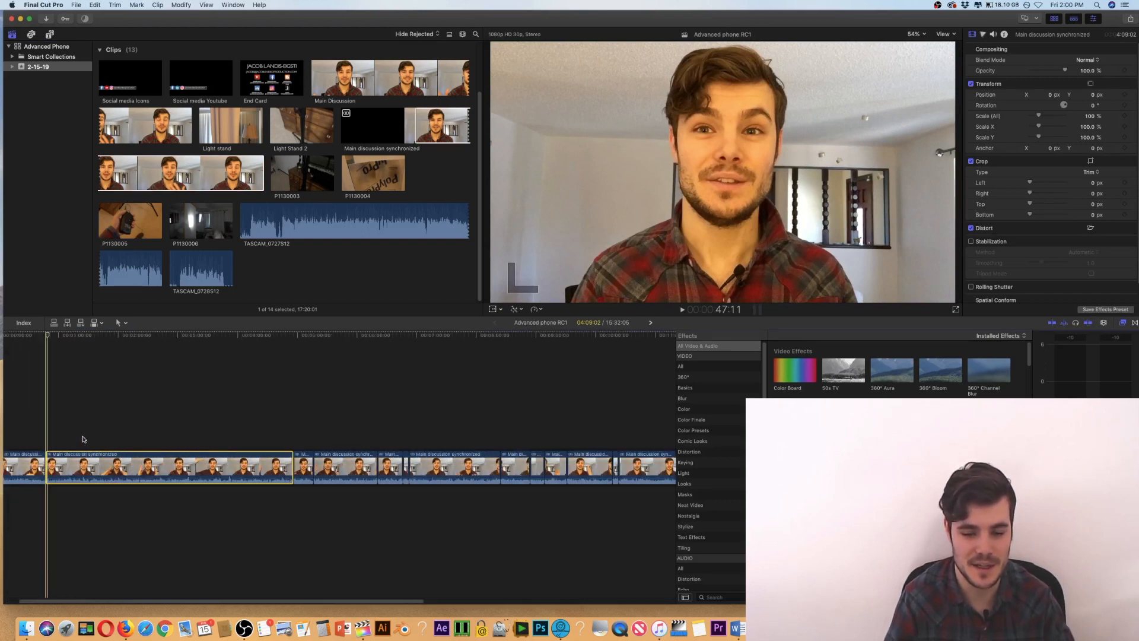
key(super+minus)
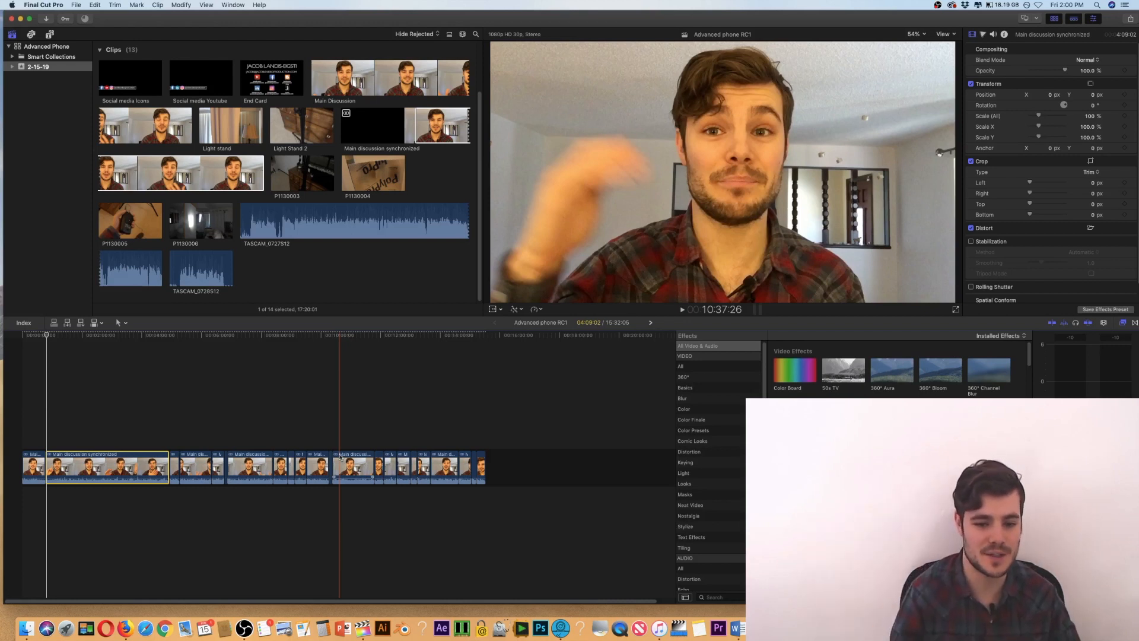
key(super+equal)
key(super+equal)
key(super+equal)
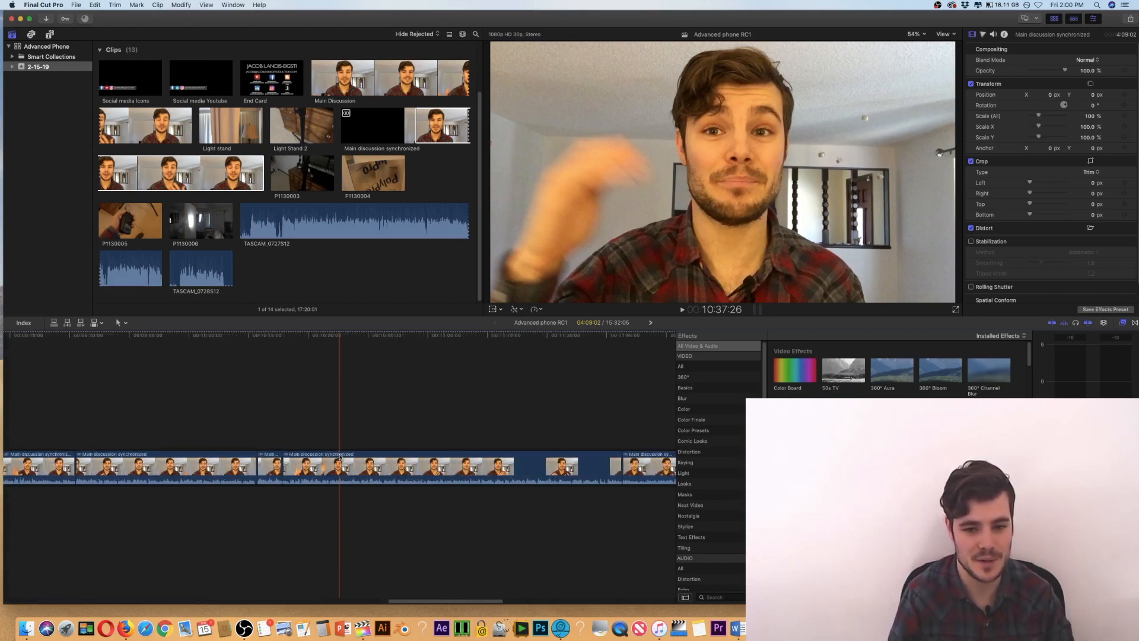
drag(343, 475, 80, 476)
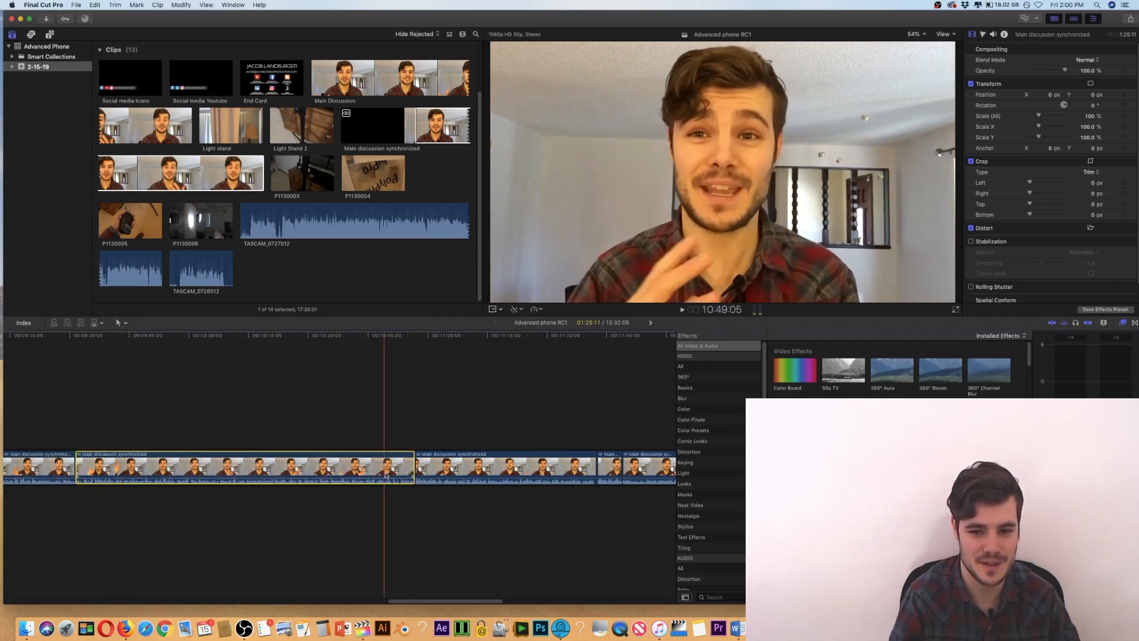
Examine the trimmed clip sequence through to its end and clear the clip selection.
scroll(392, 474, left, 20)
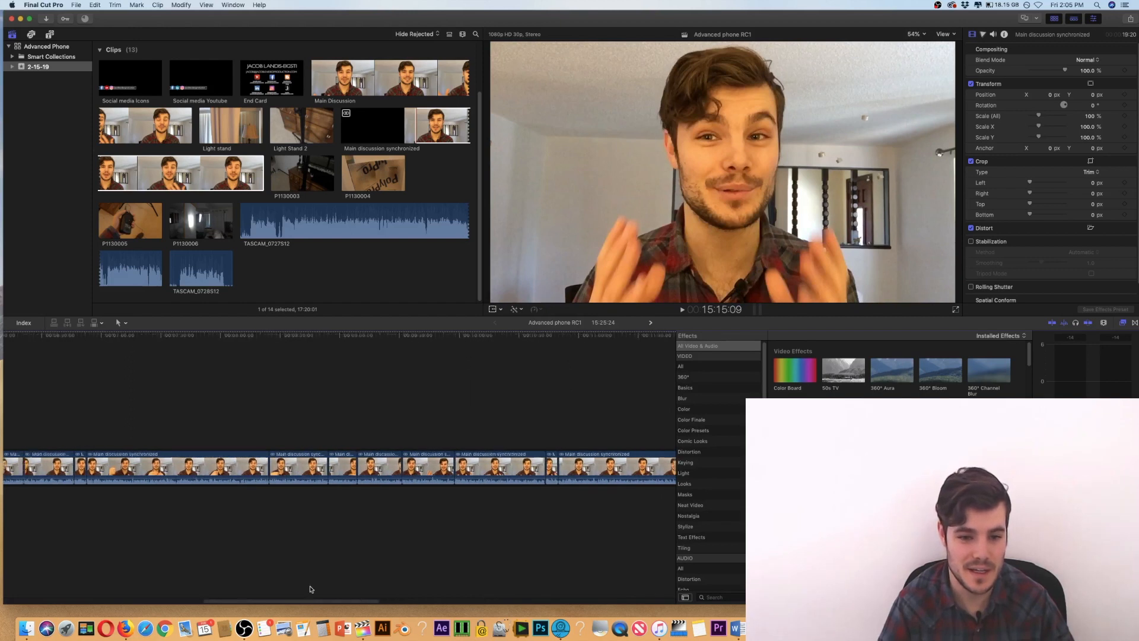
scroll(309, 589, right, 10)
scroll(433, 581, right, 15)
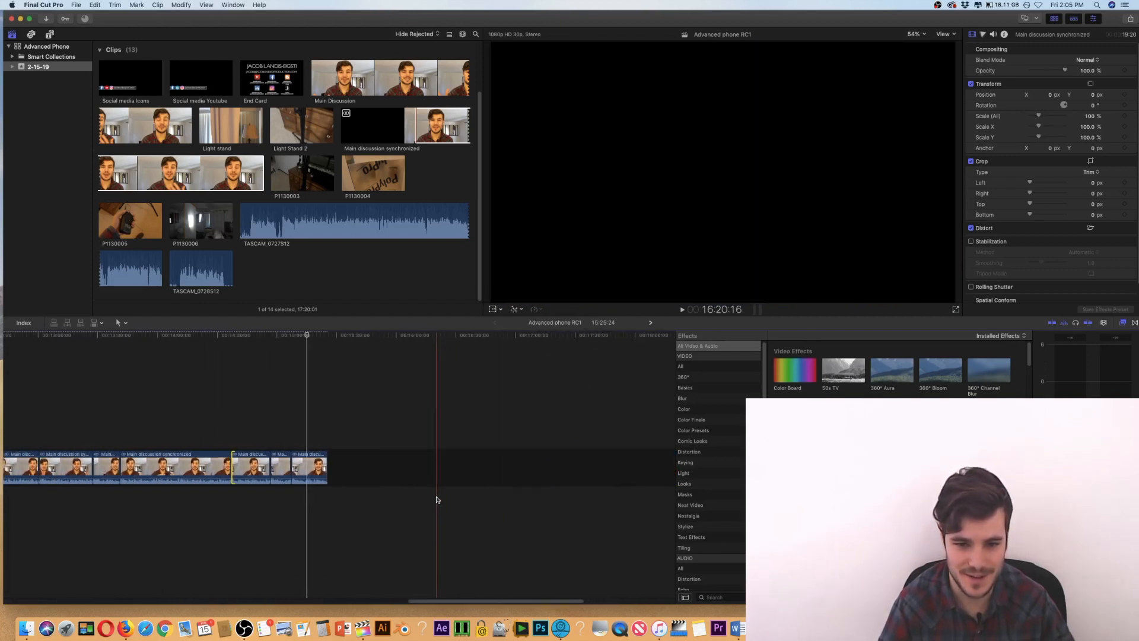
click(437, 500)
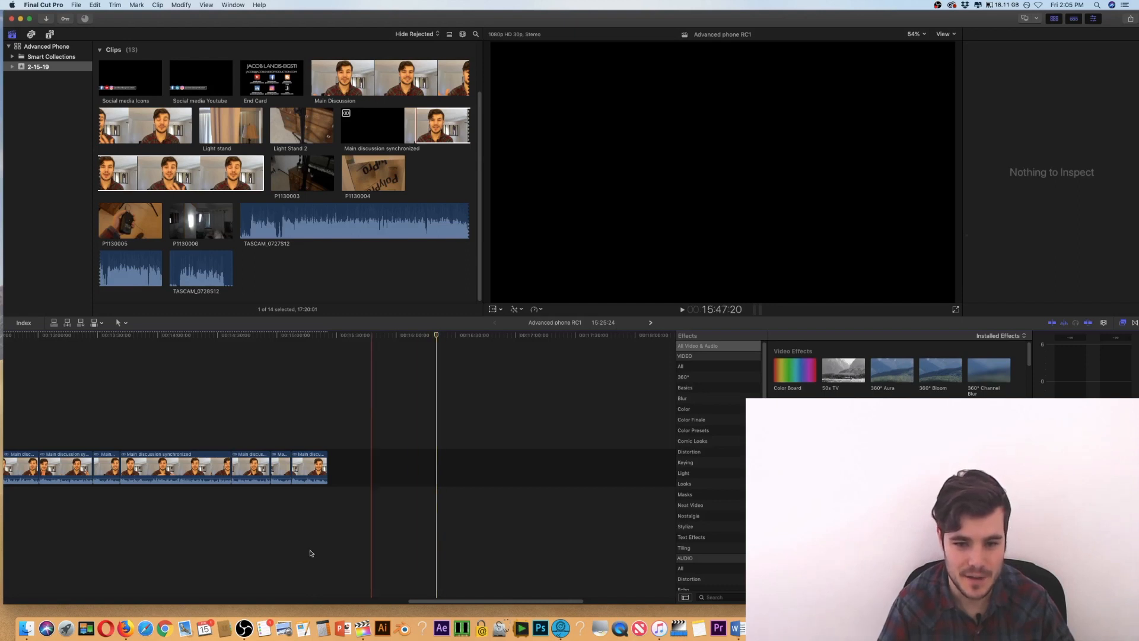
key(super+equal)
key(super+equal)
key(super+equal)
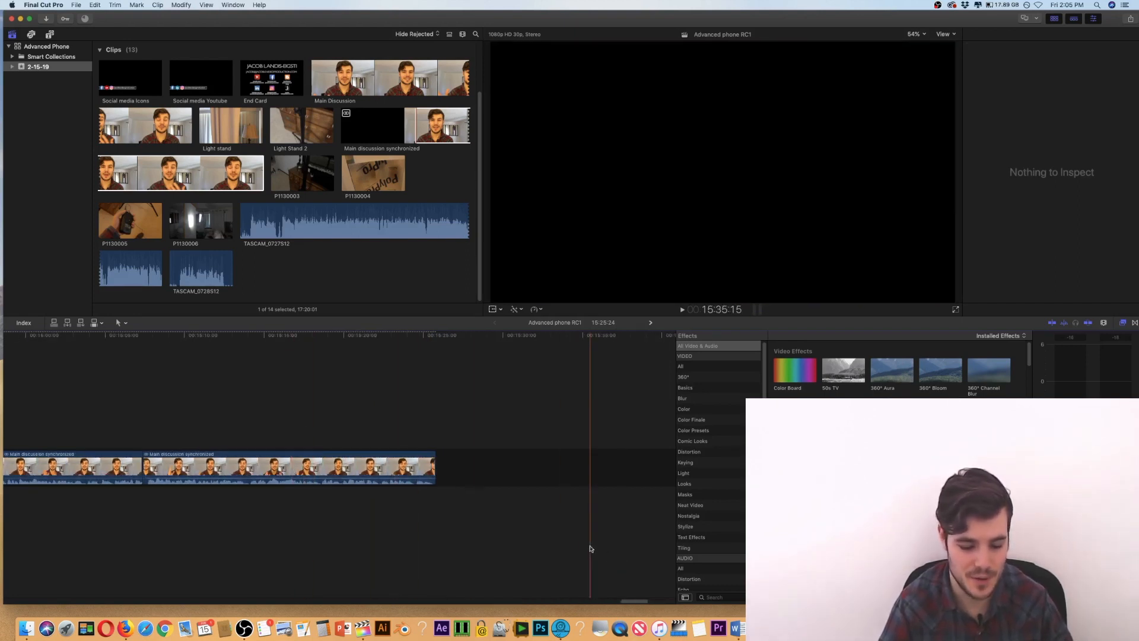
Look over the whole clip sequence and examine the cut near 47 seconds close up.
key(super+minus)
key(super+minus)
key(super+minus)
key(super+minus)
key(super+minus)
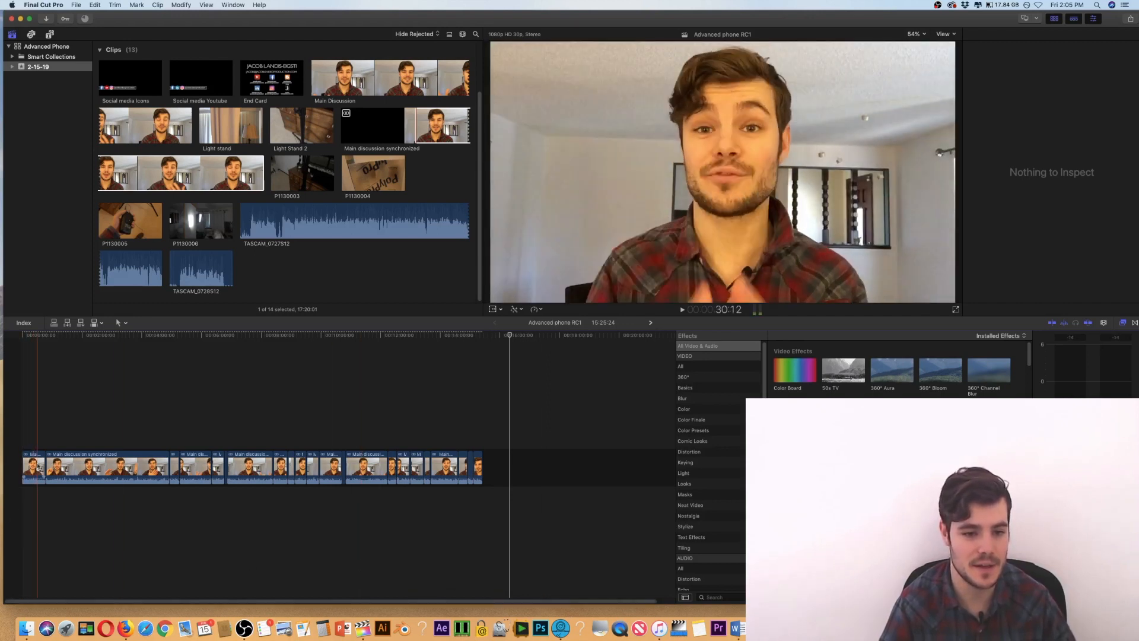
key(super+equal)
key(super+equal)
key(super+equal)
key(super+equal)
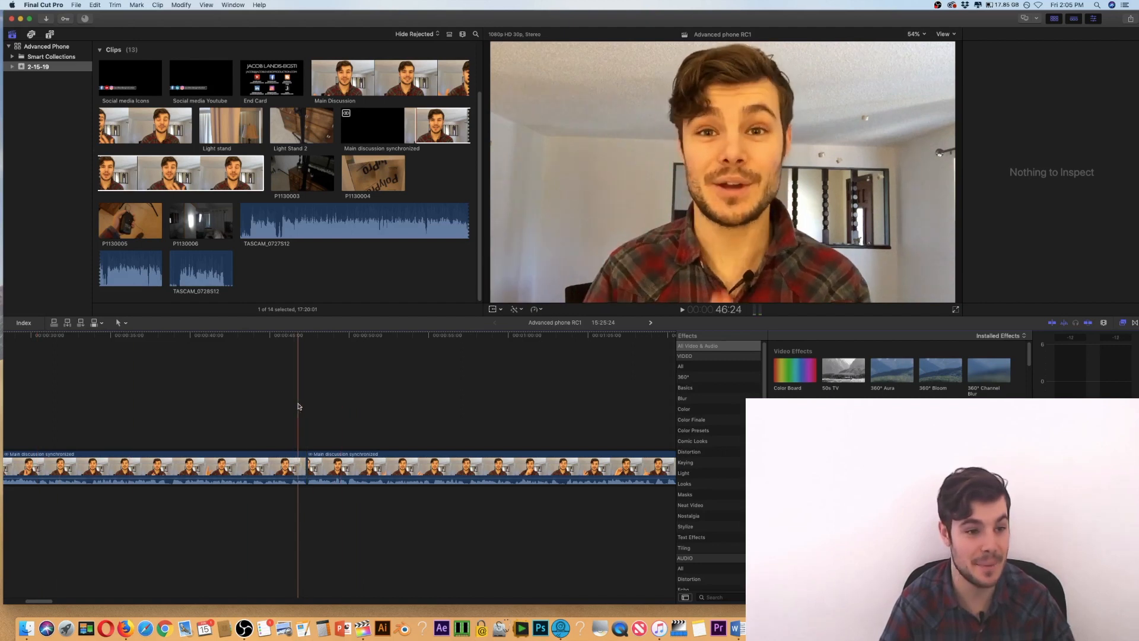
key(space)
key(super+4)
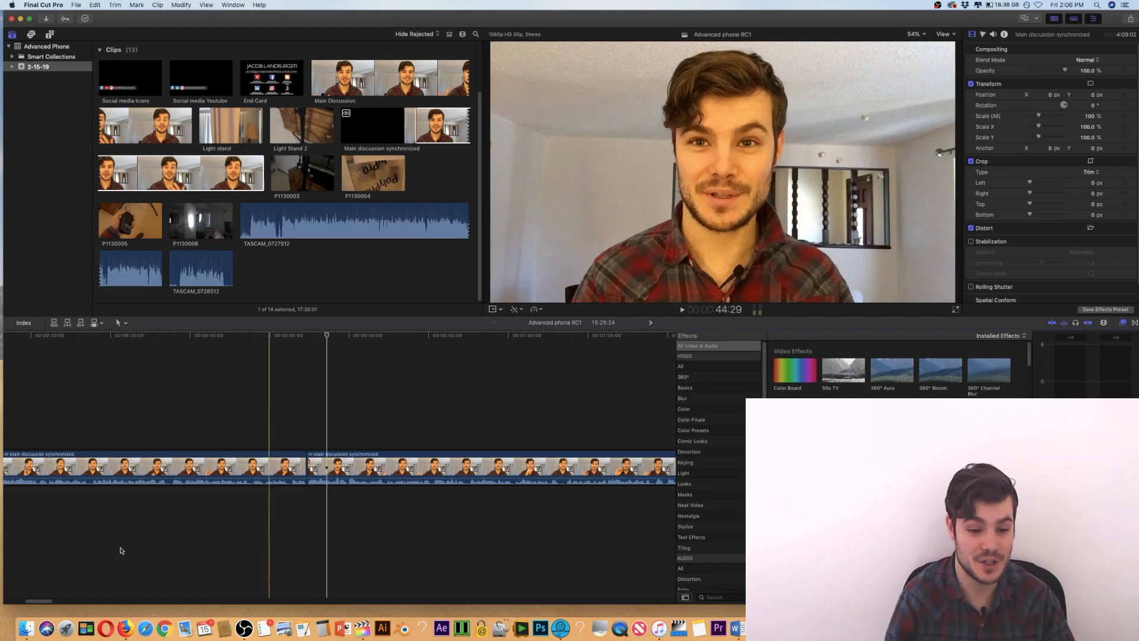
Play across the cut near 4:56 and place the playhead at 4:56:19, just inside the following clip.
drag(37, 602, 210, 601)
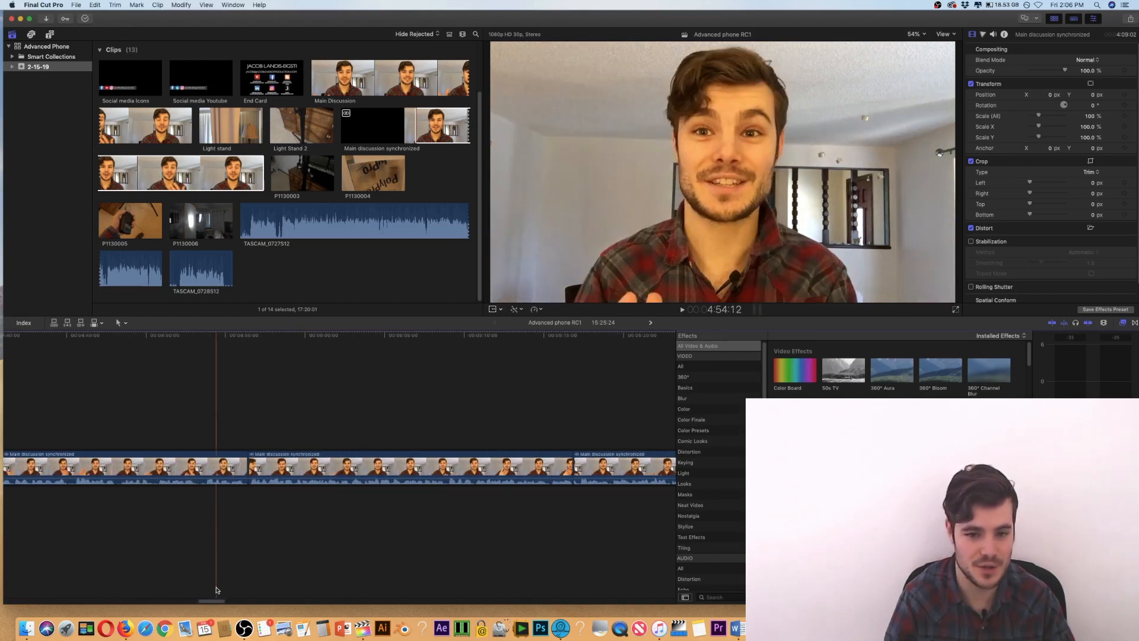
key(space)
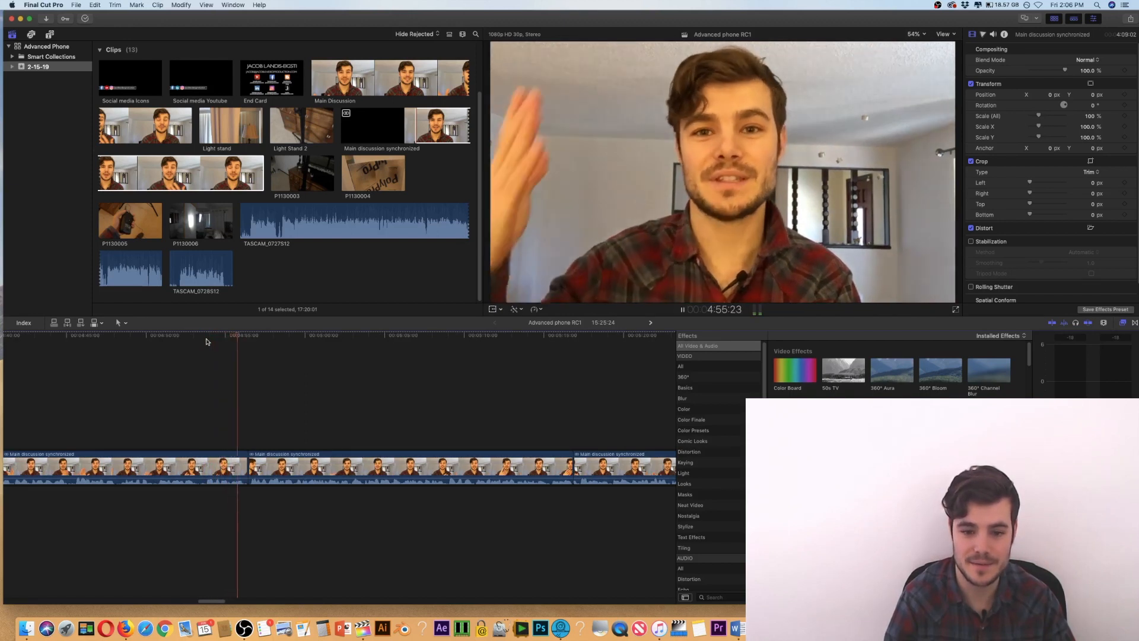
key(space)
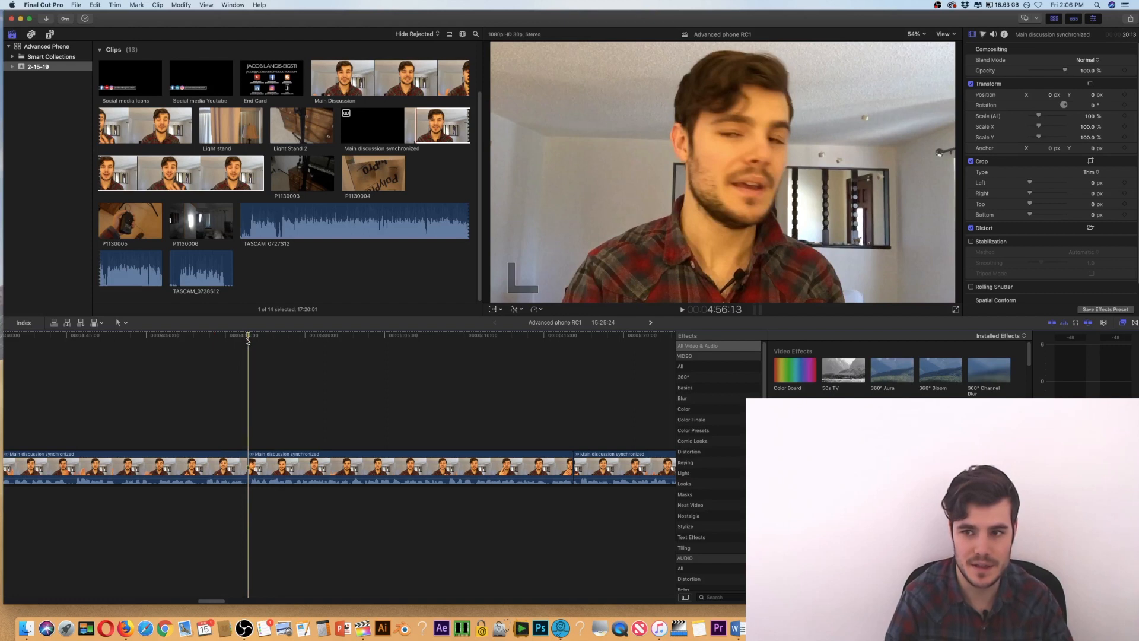
key(Right)
key(Right)
key(Right)
key(Right)
key(Right)
key(Right)
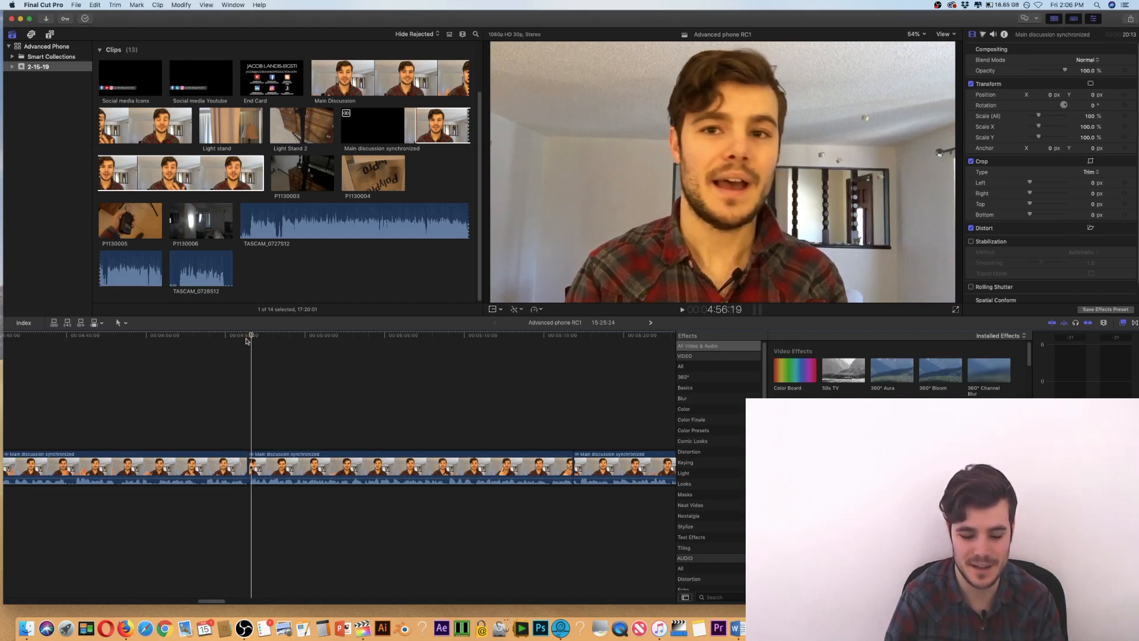
Trim 6 frames off the start of the clip after the 4:56 cut and play across the edit.
key(super+equal)
key(super+equal)
key(super+equal)
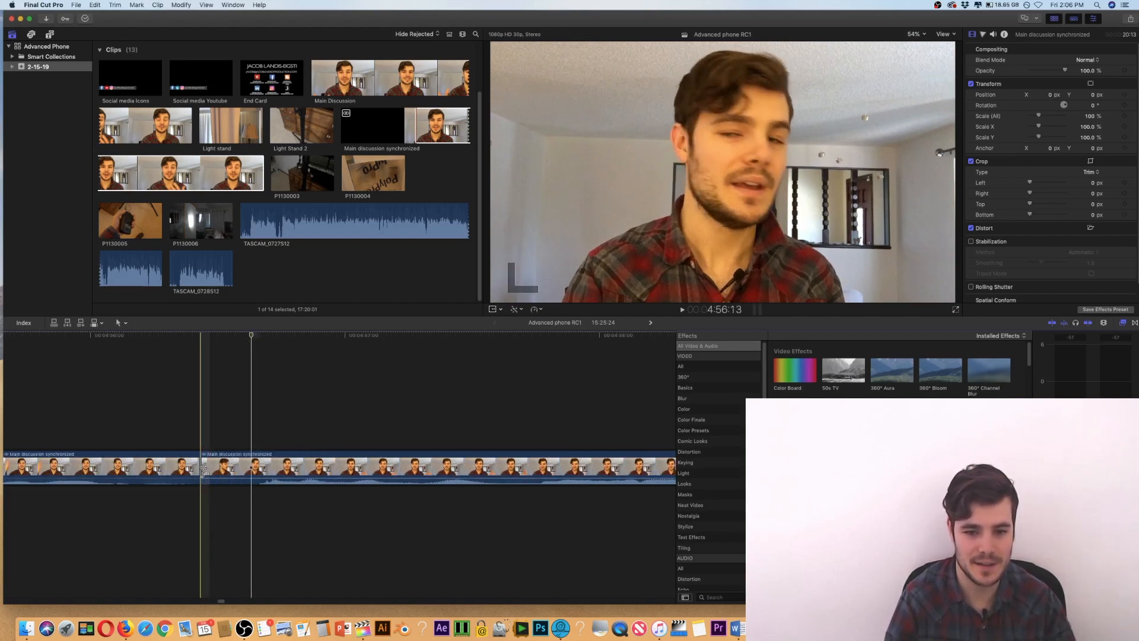
drag(205, 468, 207, 470)
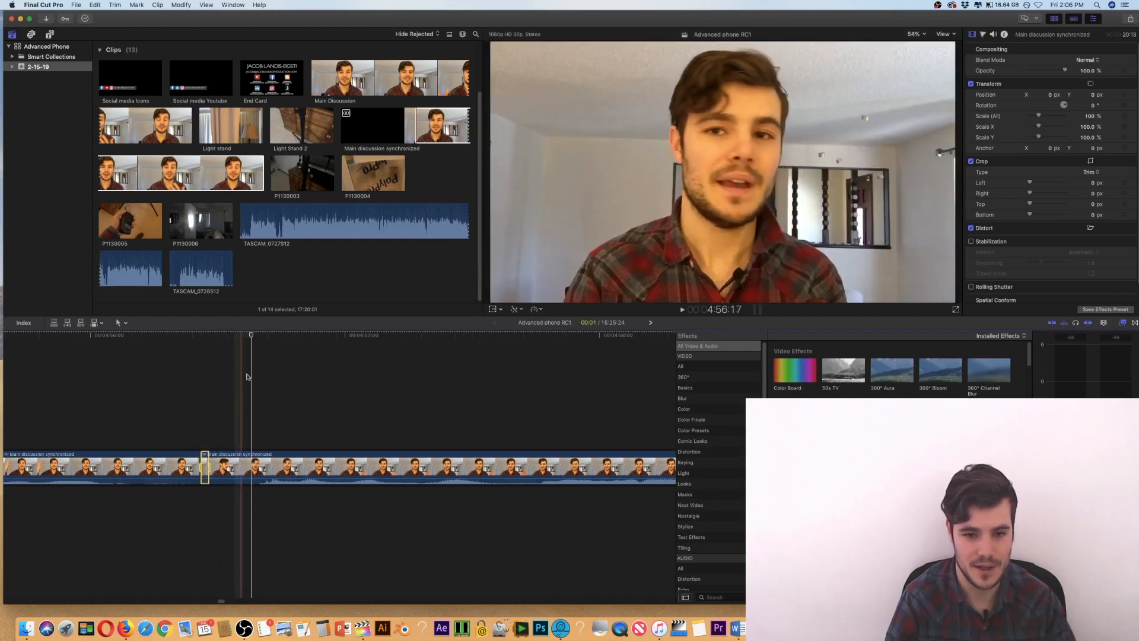
click(216, 430)
drag(202, 469, 254, 467)
key(space)
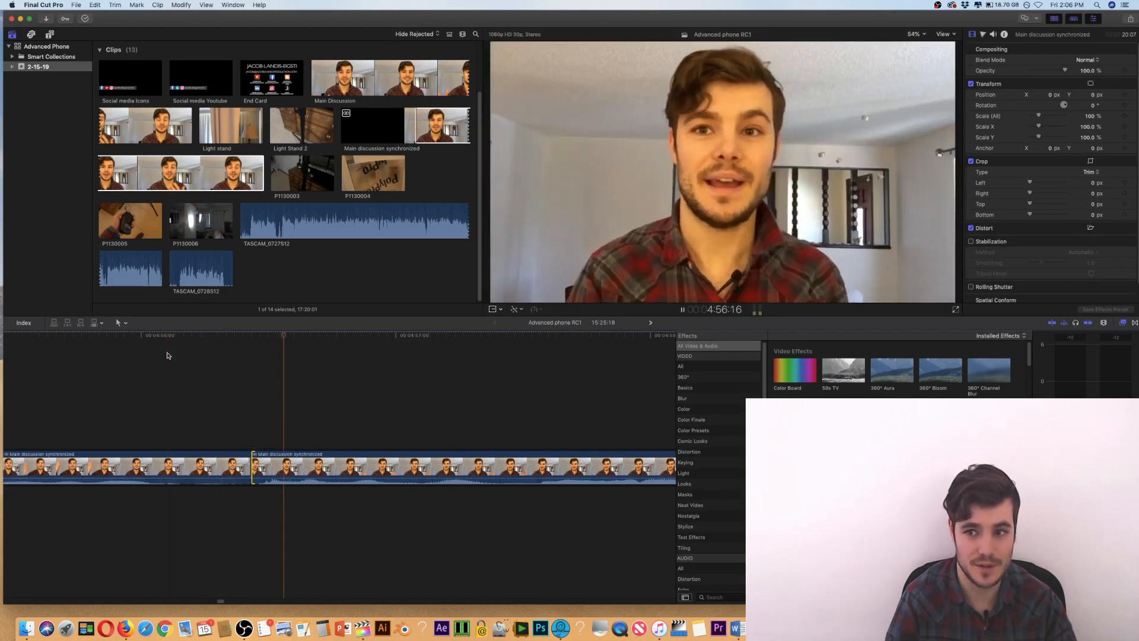
key(space)
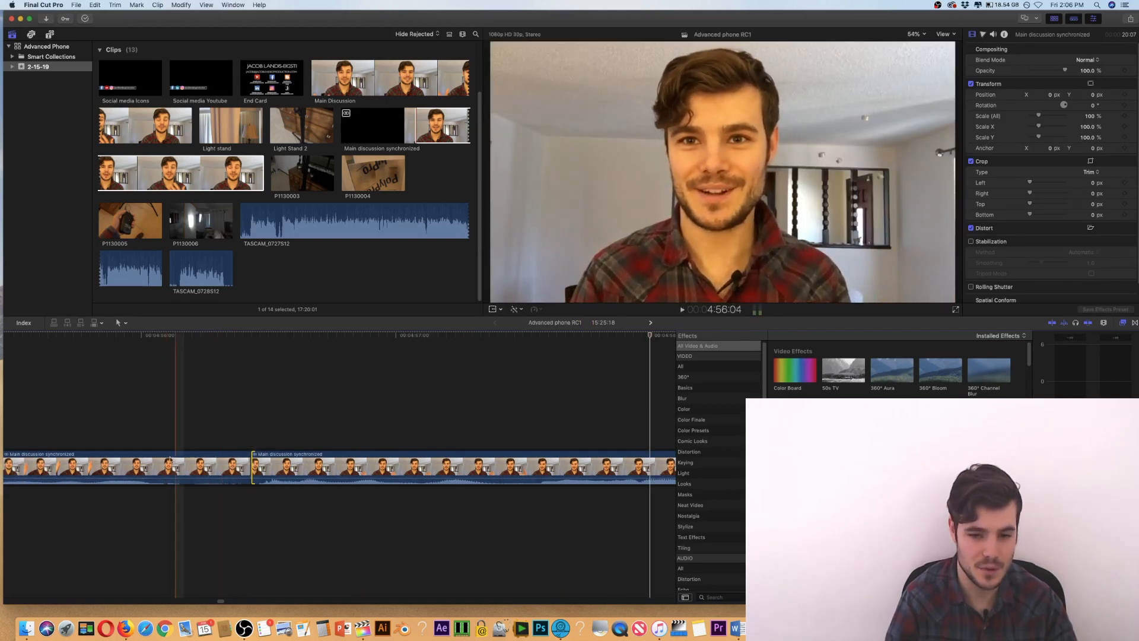
Examine the trimmed clip through to its end and play across the following cut near 5:16.
scroll(227, 602, right, 10)
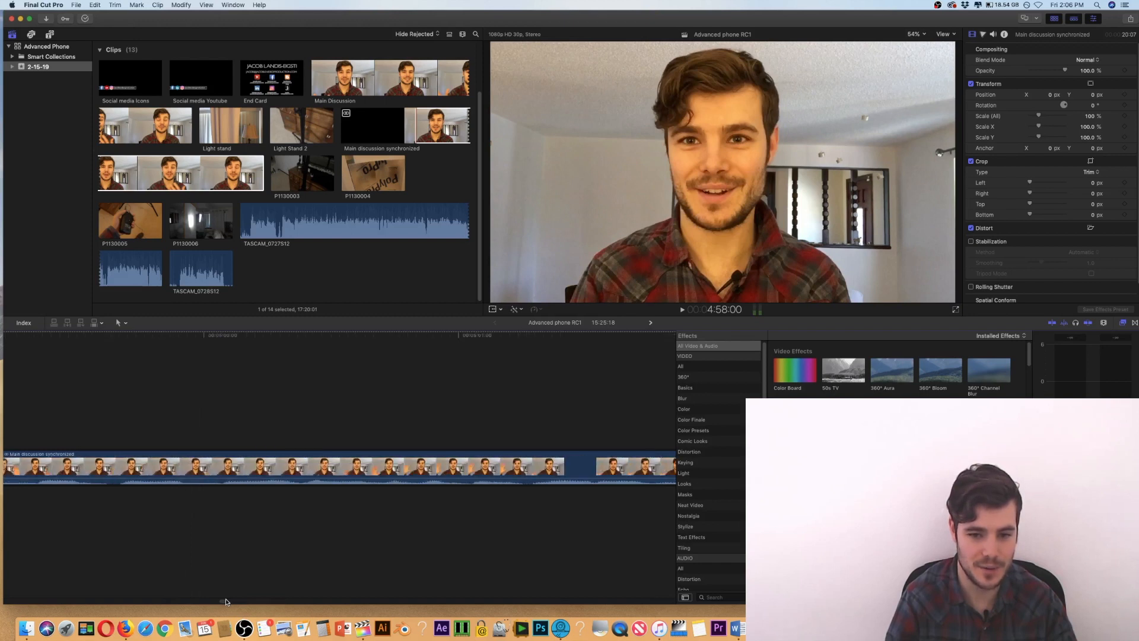
key(super+minus)
key(super+minus)
key(super+minus)
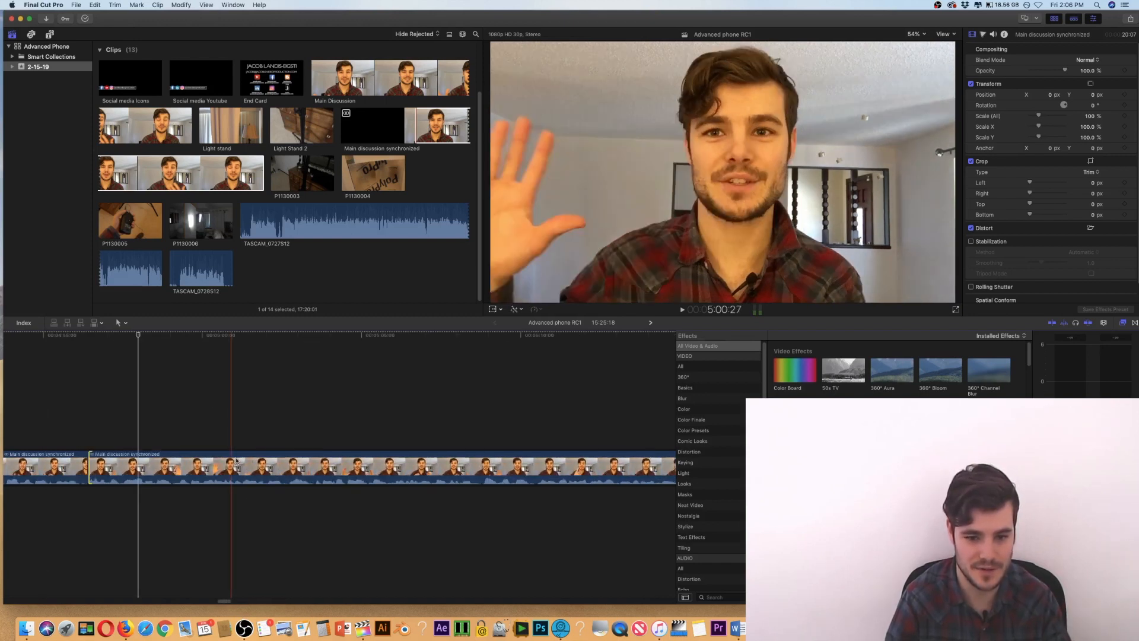
scroll(225, 601, right, 8)
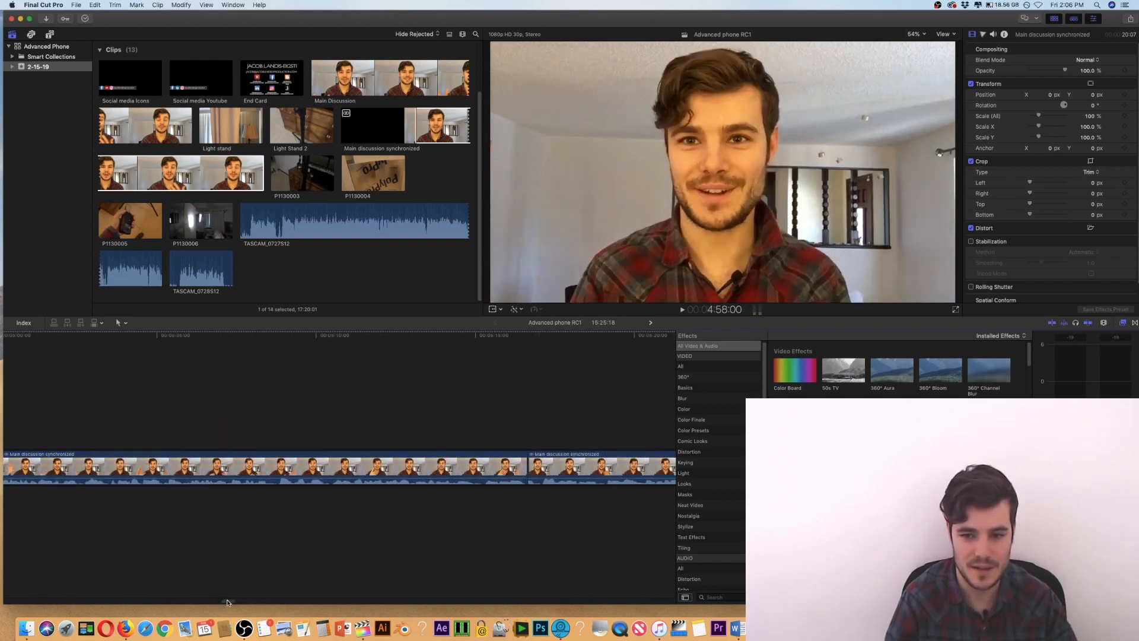
key(space)
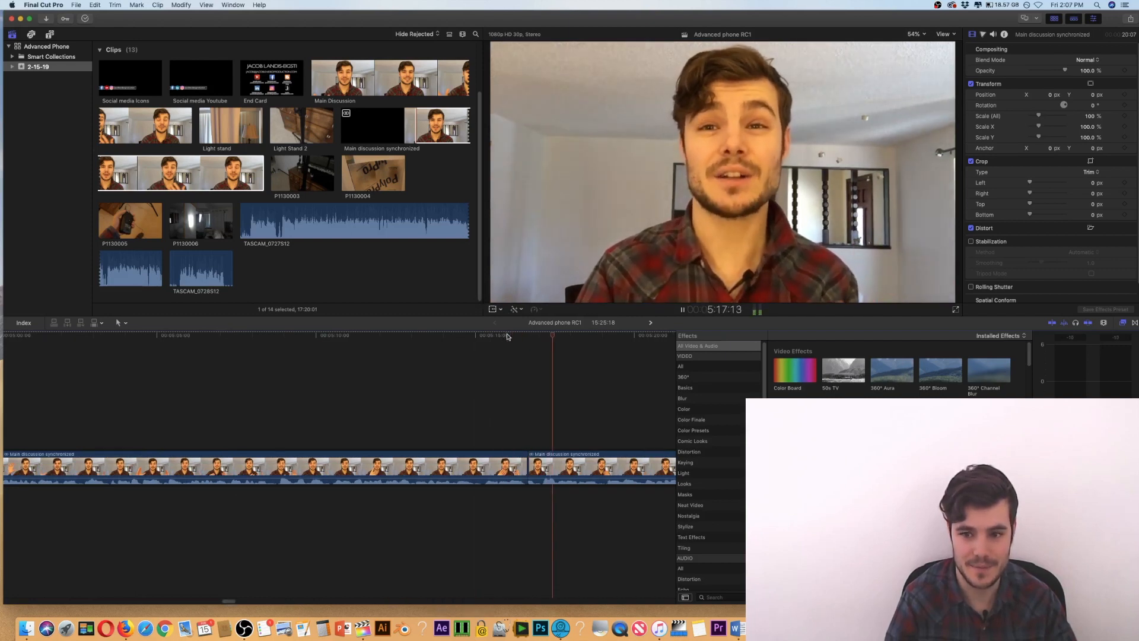
key(space)
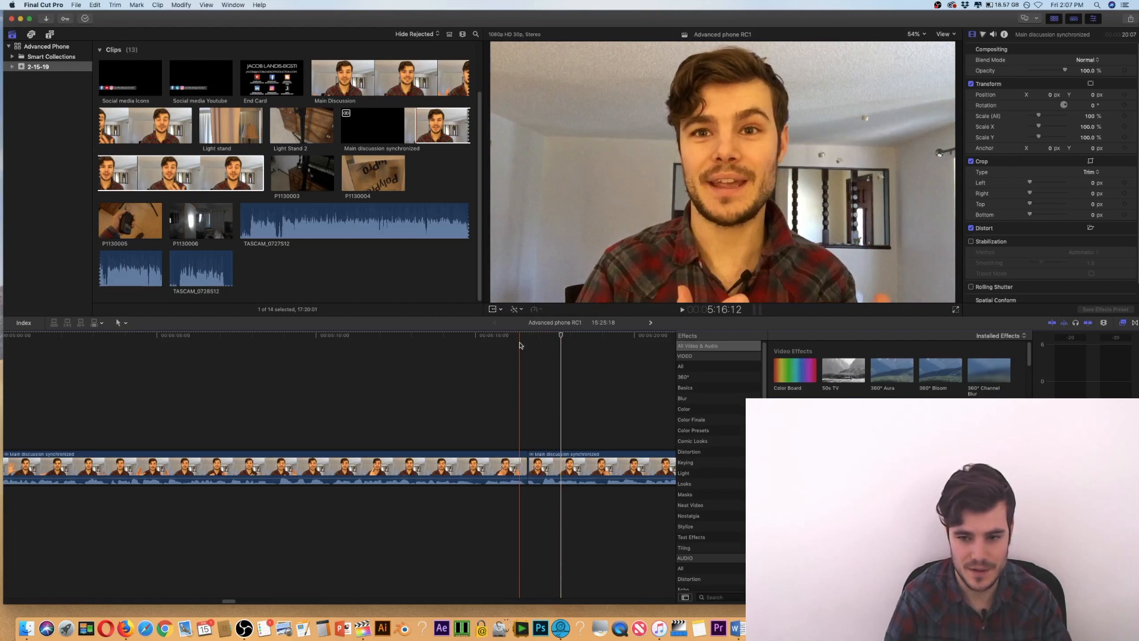
Try extending the start of the clip after the 5:16 cut by 7 frames, and play across the cut.
key(super+equal)
key(super+equal)
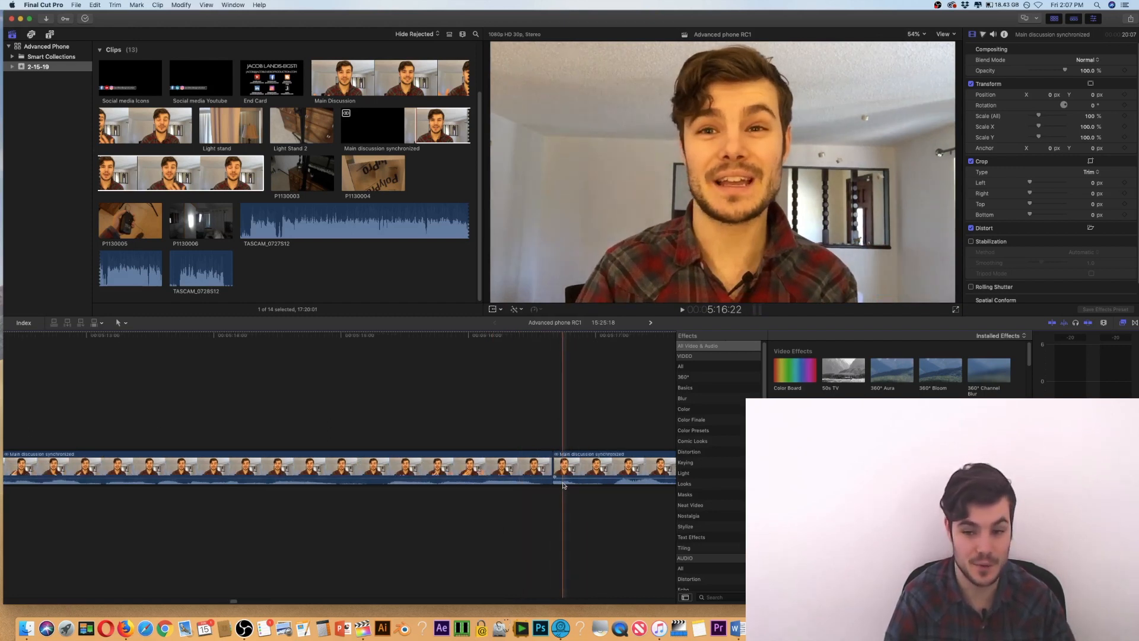
drag(558, 468, 526, 463)
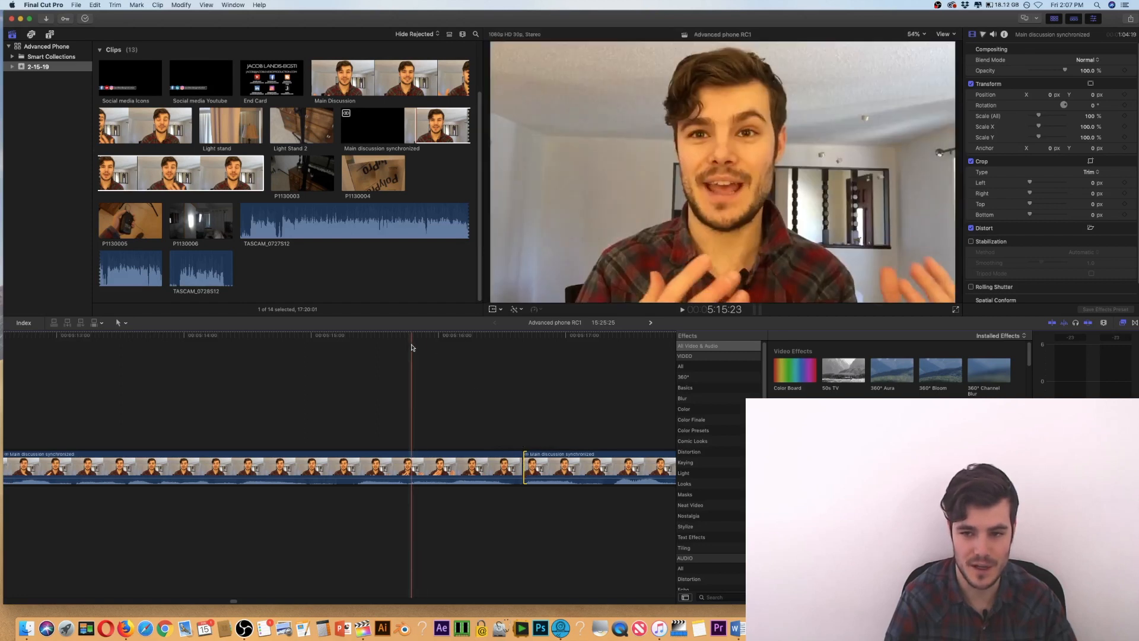
key(space)
key(space)
click(20, 340)
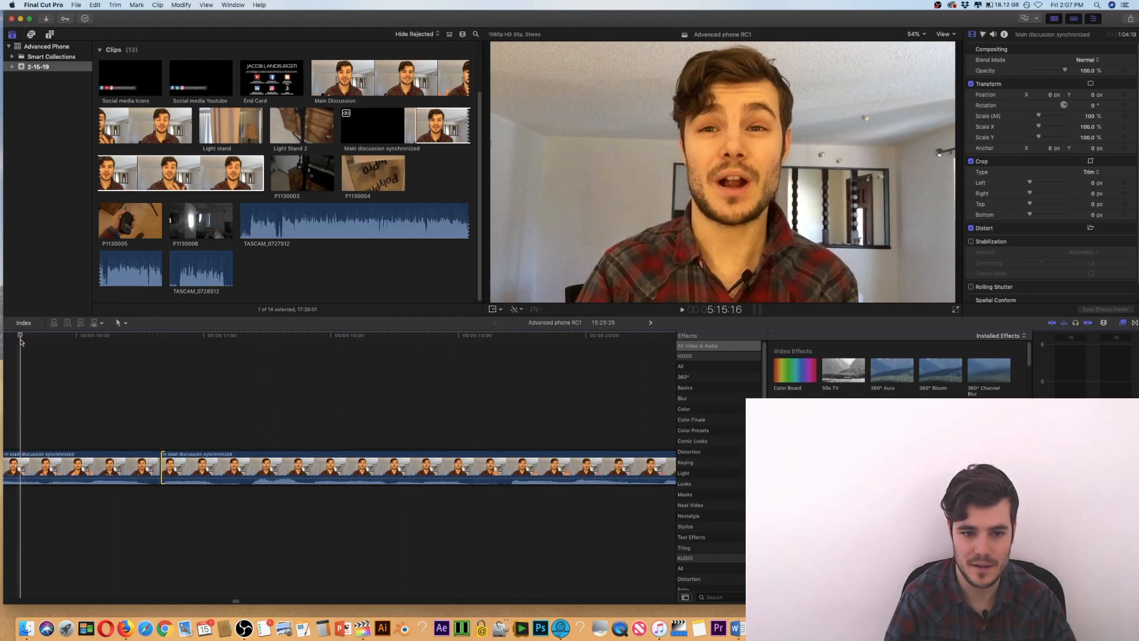
key(space)
key(space)
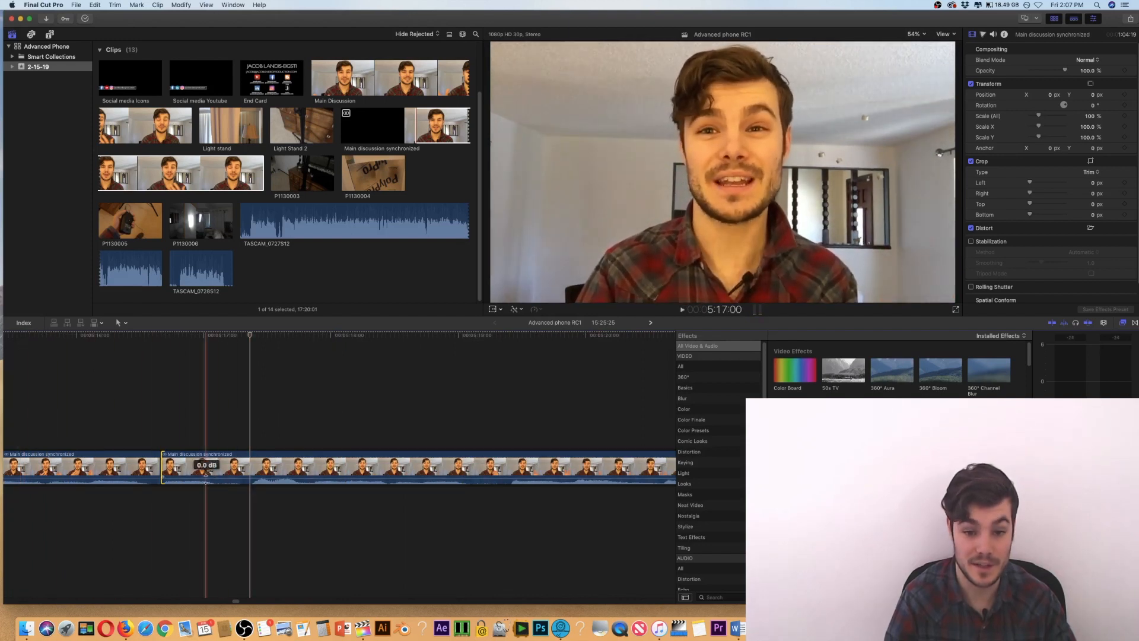
Trim 21 frames off the start of the clip after the 5:16 cut and play across the edit.
drag(166, 468, 250, 469)
click(62, 336)
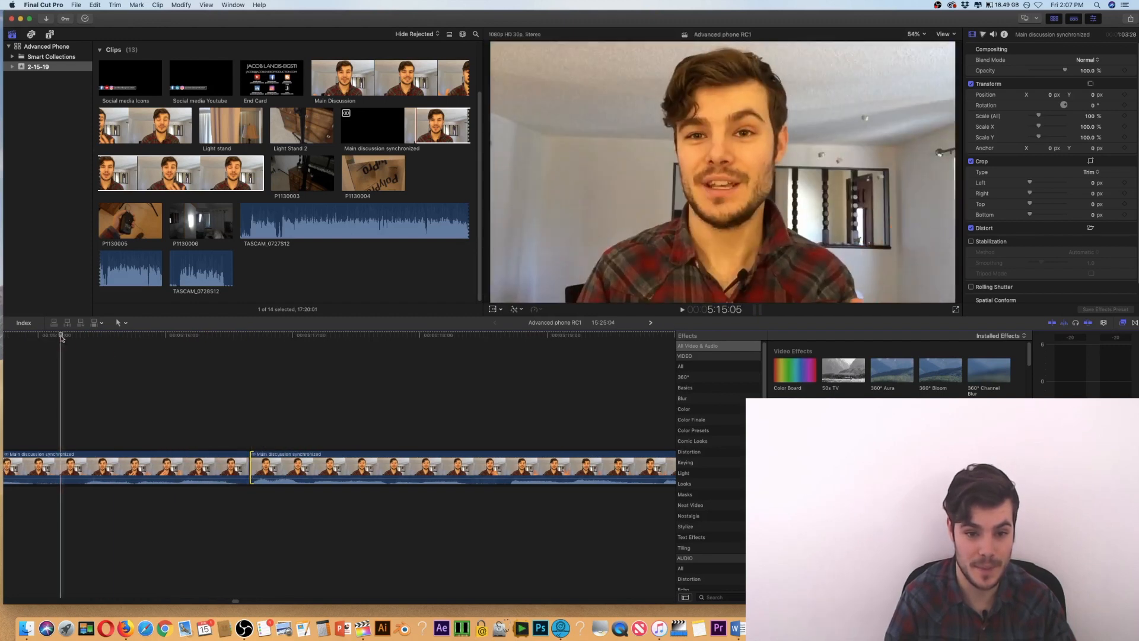
key(space)
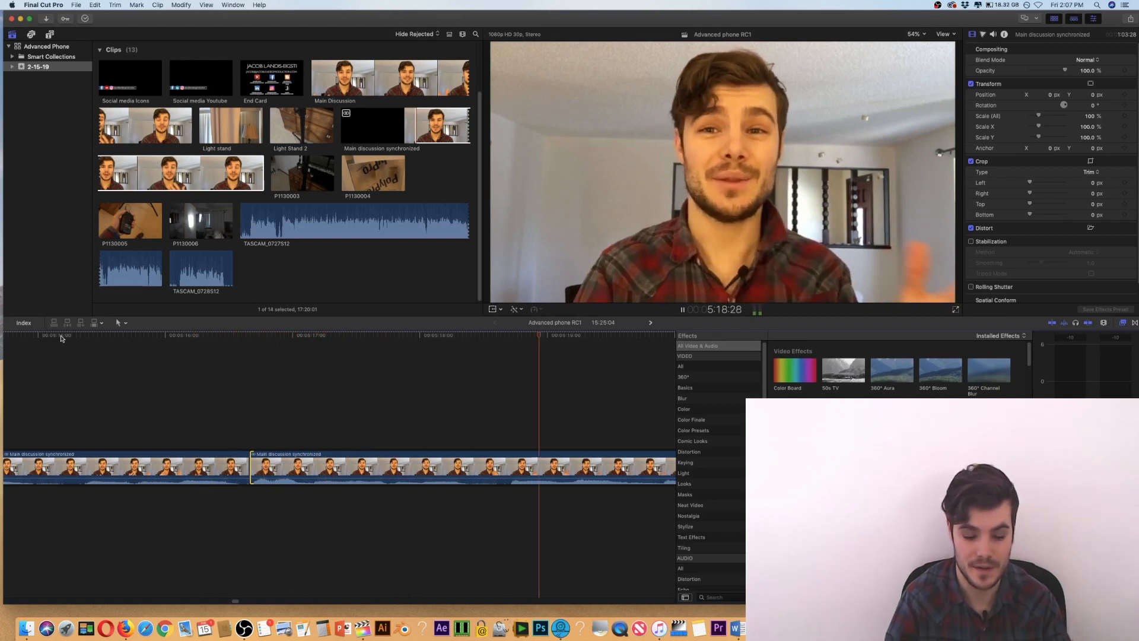
key(super+minus)
key(space)
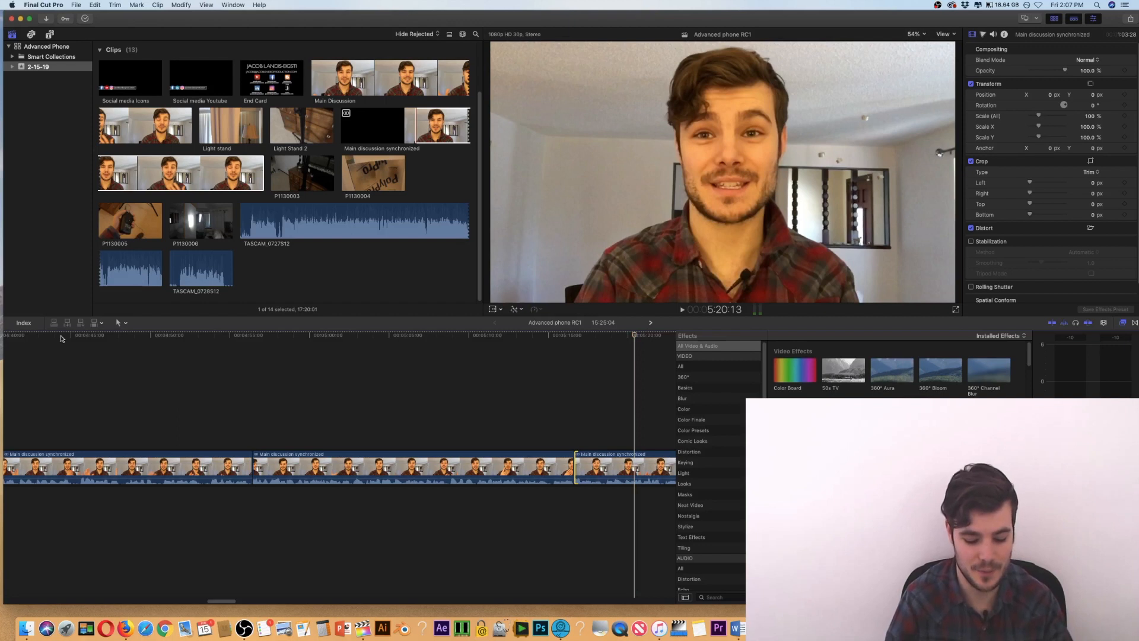
Play the cut near 6:20 and trim 2 frames off the end of the clip before it.
drag(214, 602, 268, 599)
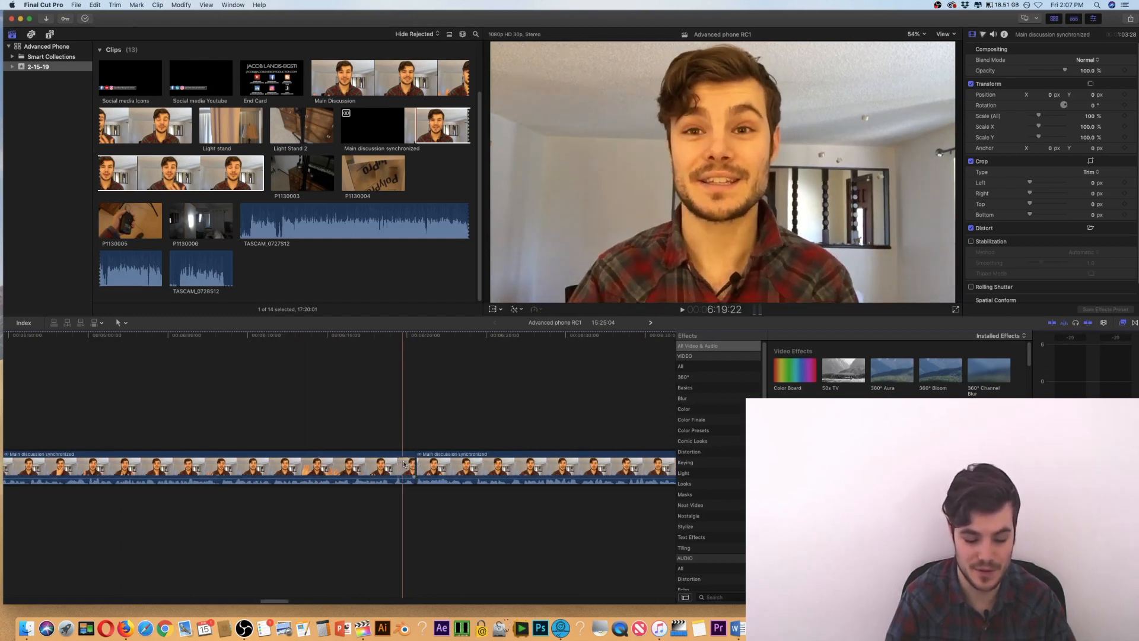
key(super+equal)
key(super+equal)
key(super+equal)
key(super+equal)
key(super+equal)
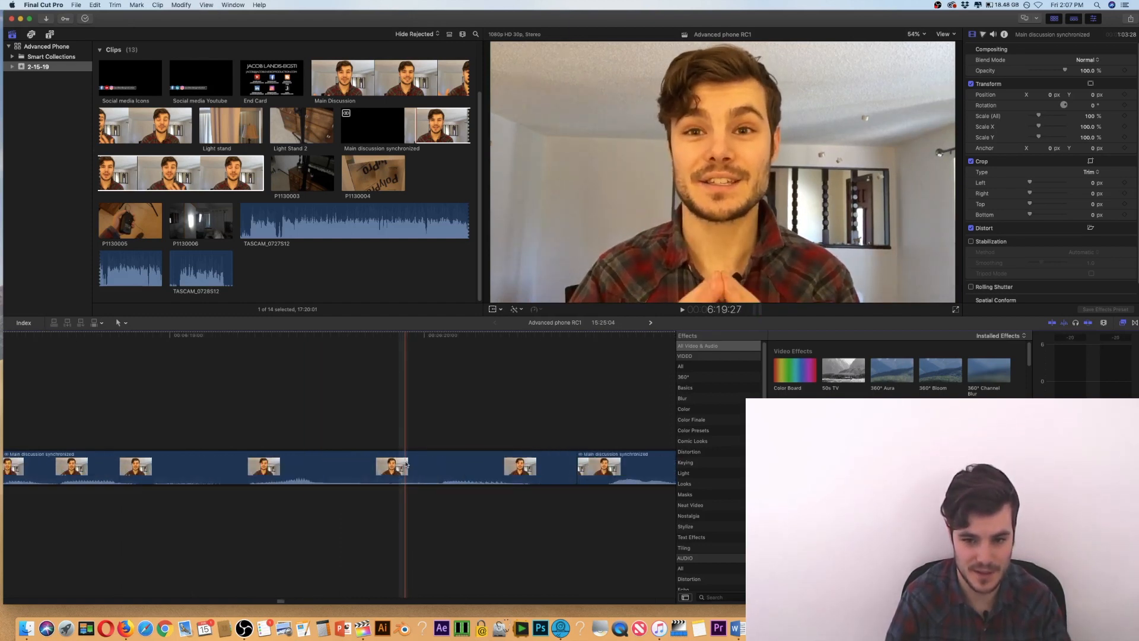
key(space)
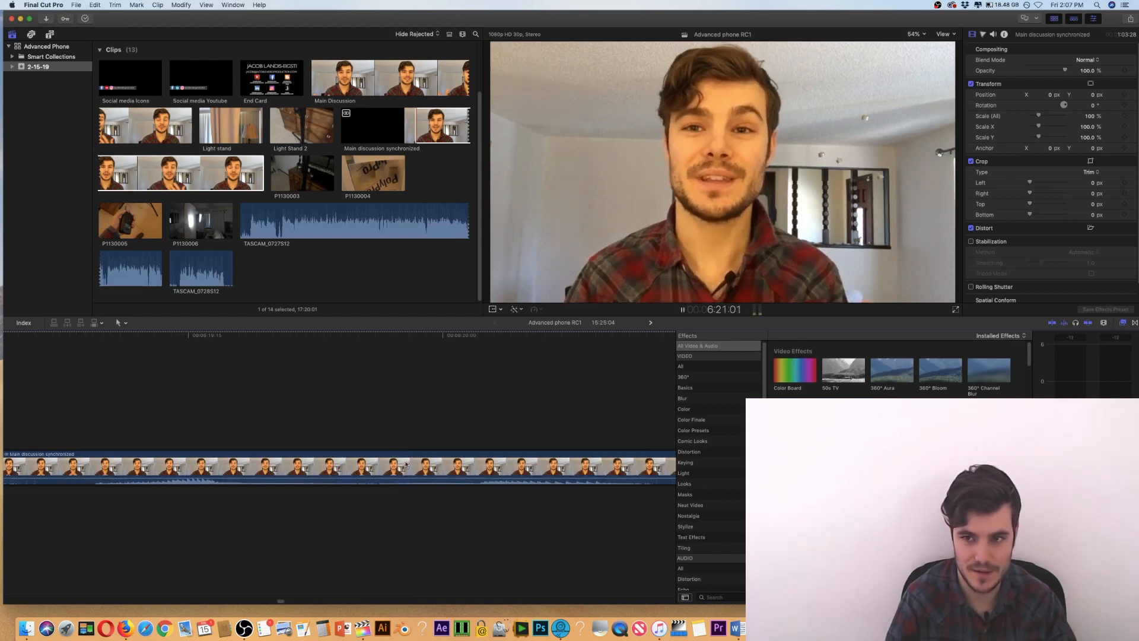
key(space)
drag(102, 469, 68, 465)
Skim the full edited timeline from beginning to end and return the playhead to the start.
key(super+minus)
key(super+minus)
key(super+minus)
key(super+minus)
key(super+minus)
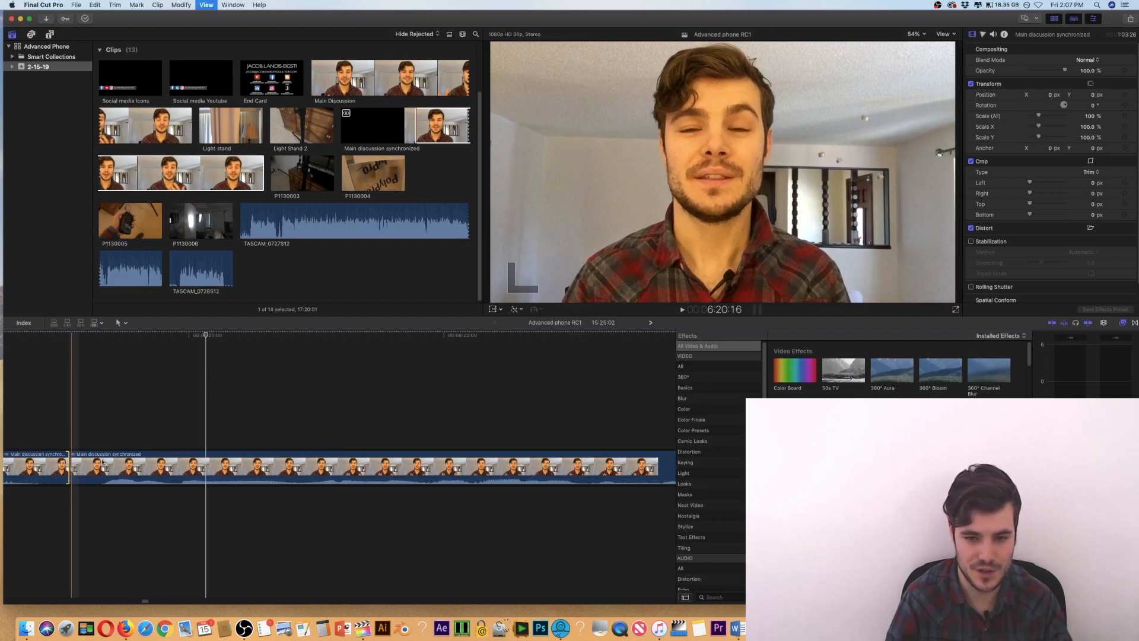
key(super+minus)
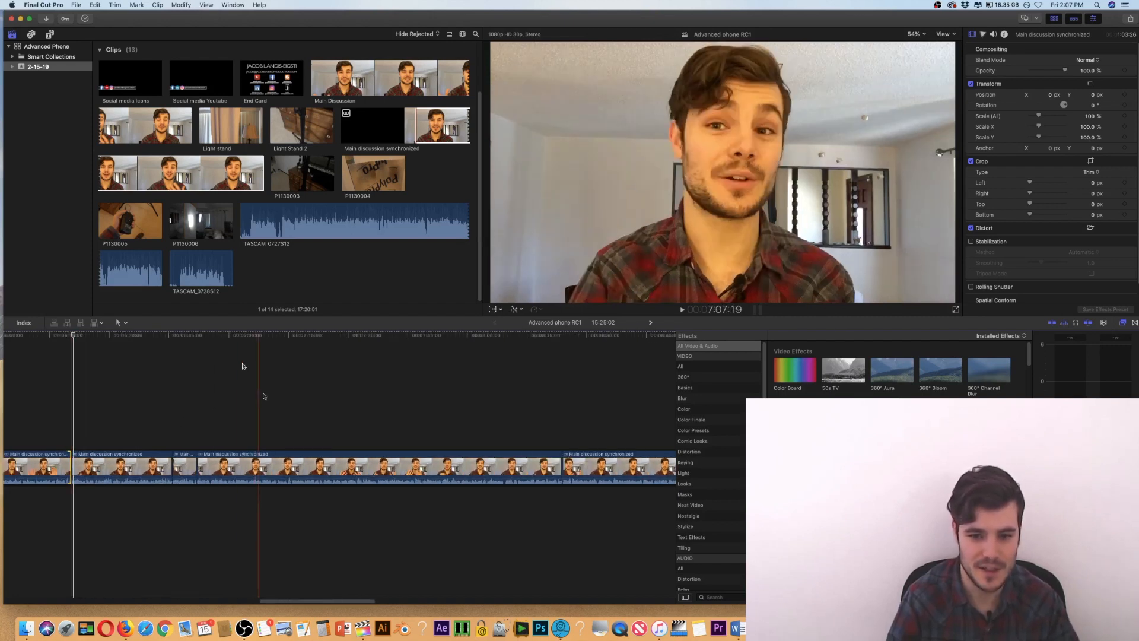
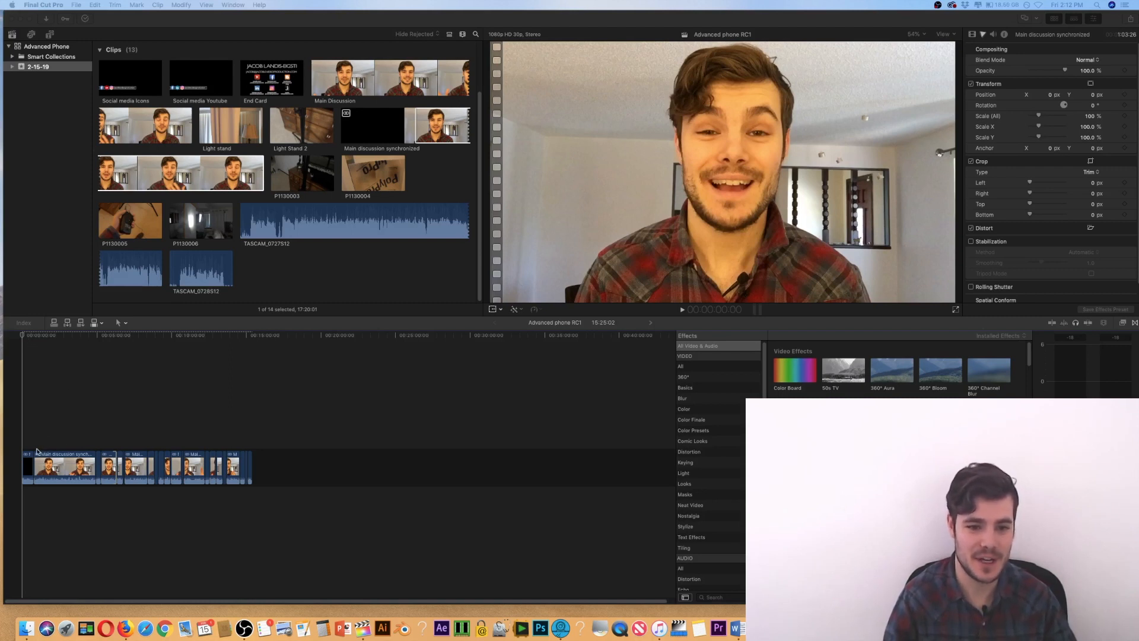
click(64, 338)
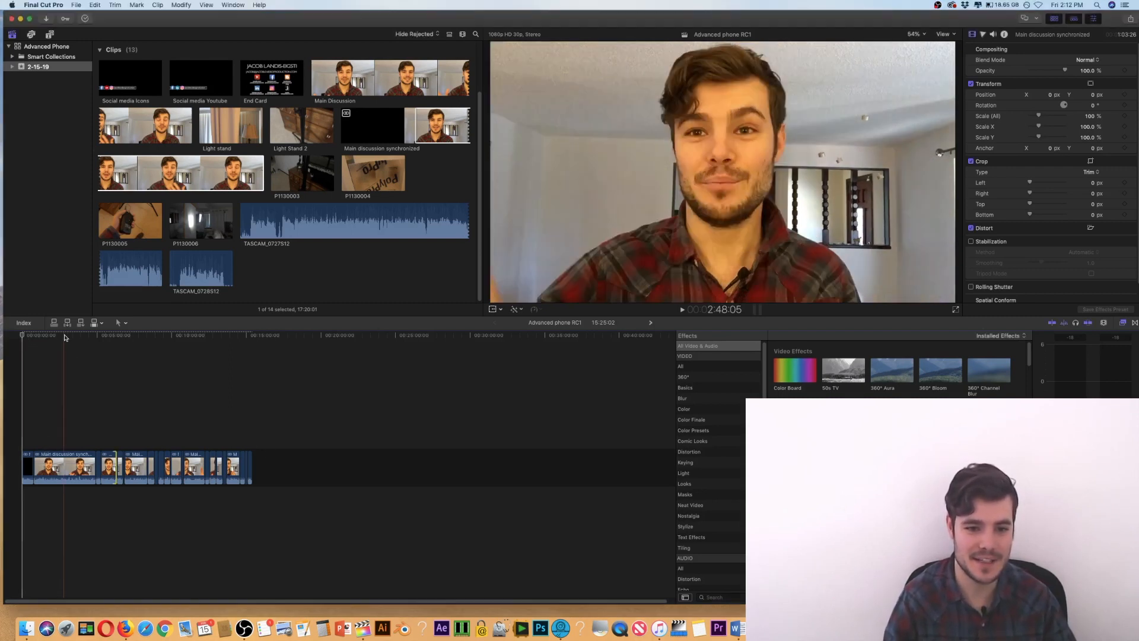
drag(67, 337, 254, 338)
key(Home)
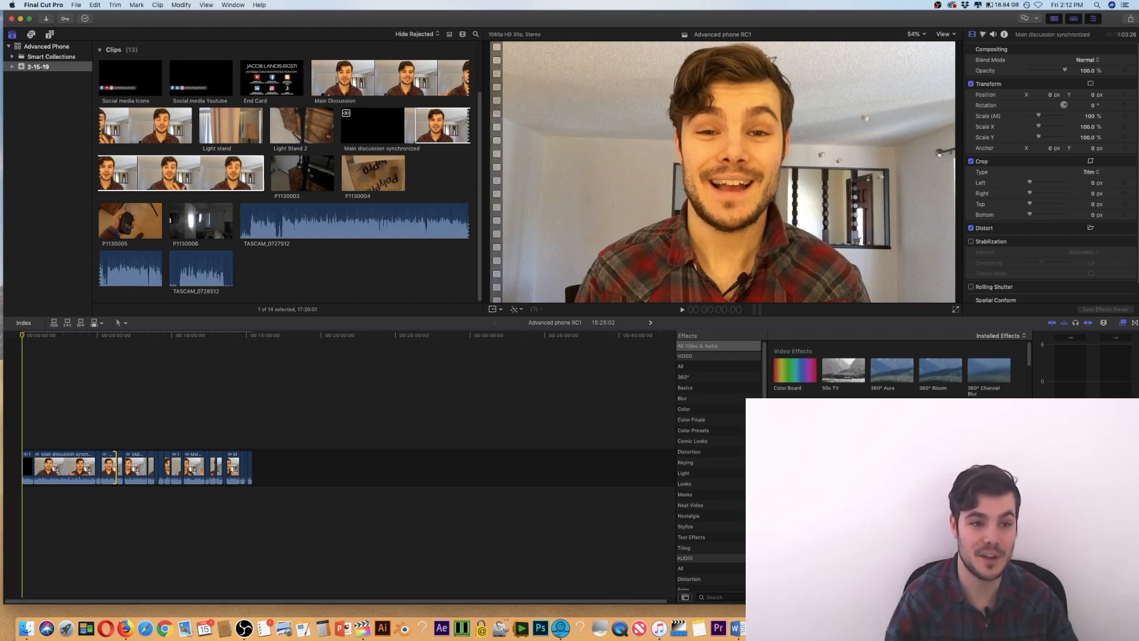
Play through the Light Stand 2 B-roll clip and mark a range start about 10 seconds in.
click(280, 133)
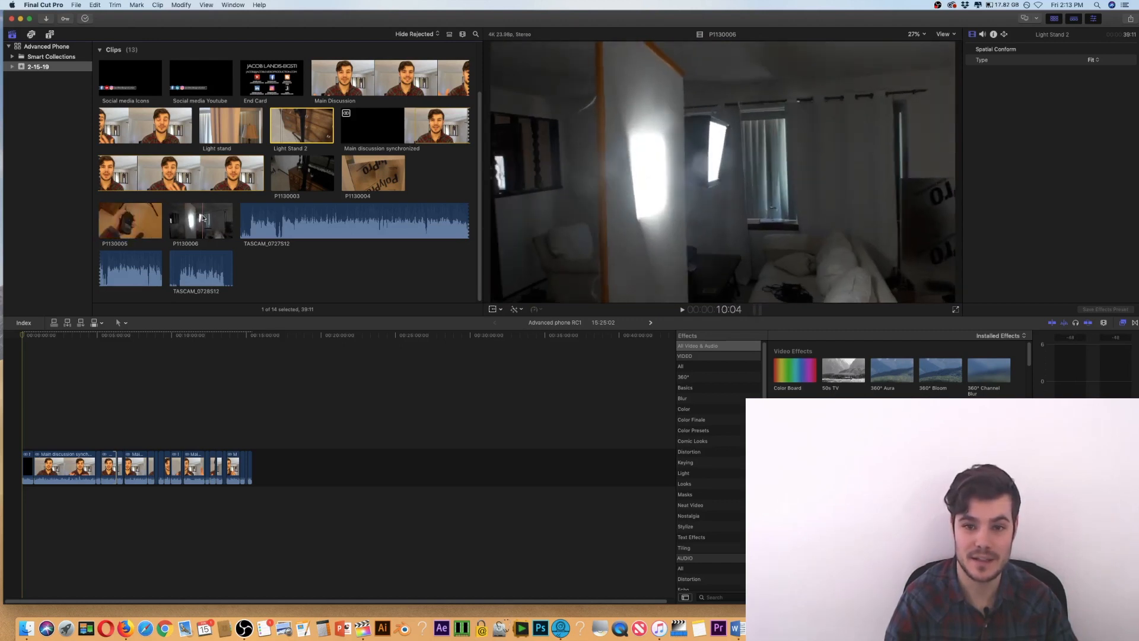
click(36, 331)
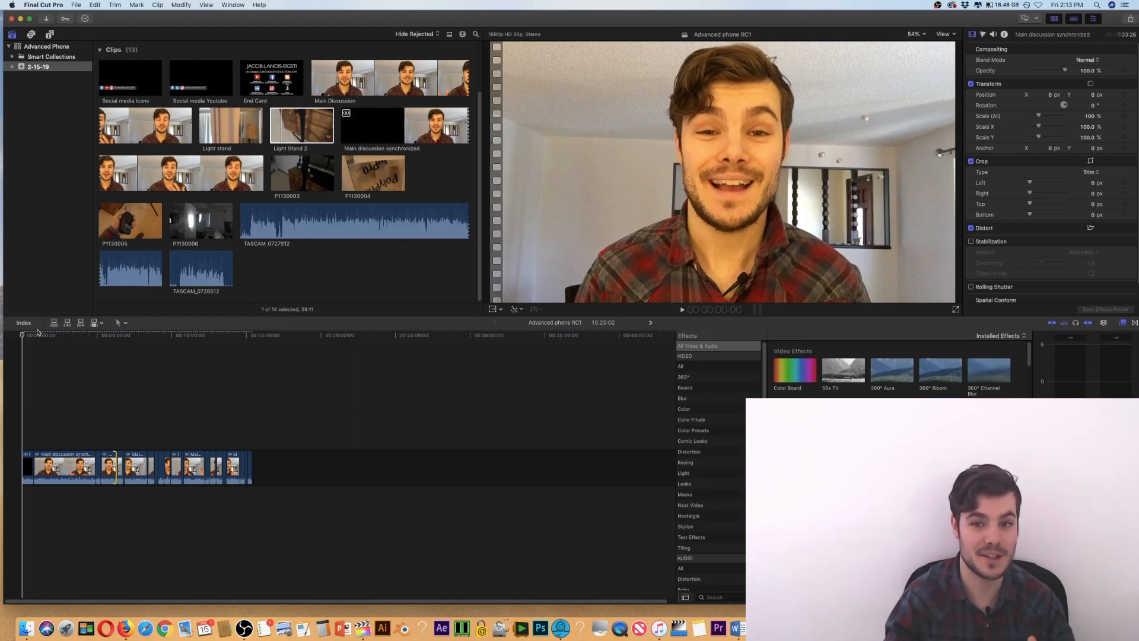
click(291, 121)
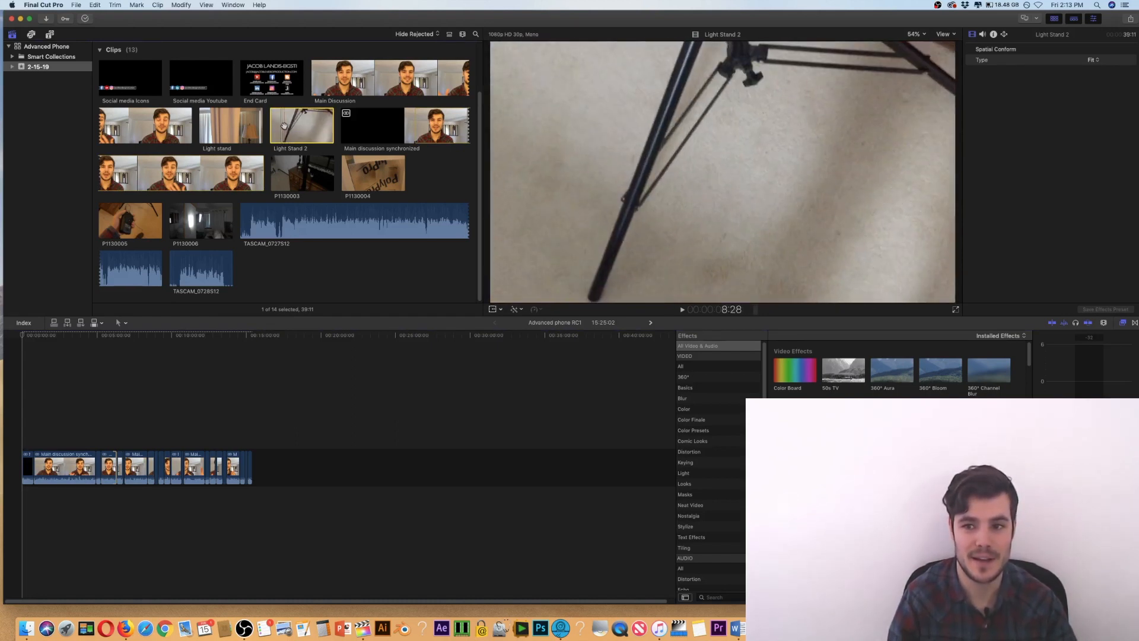
key(space)
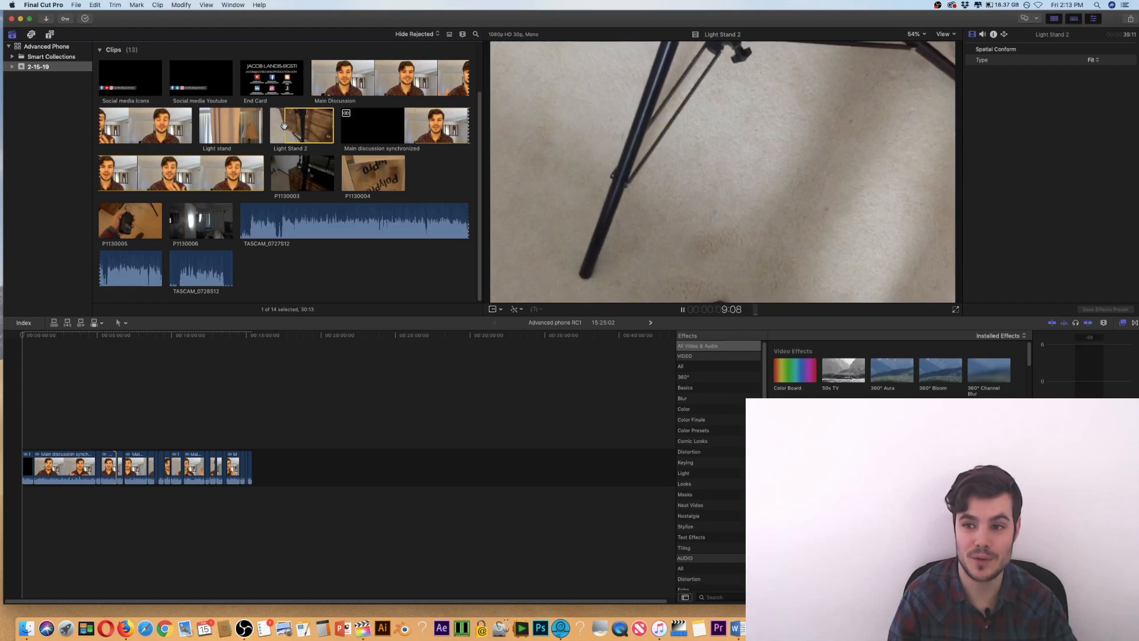
key(i)
key(space)
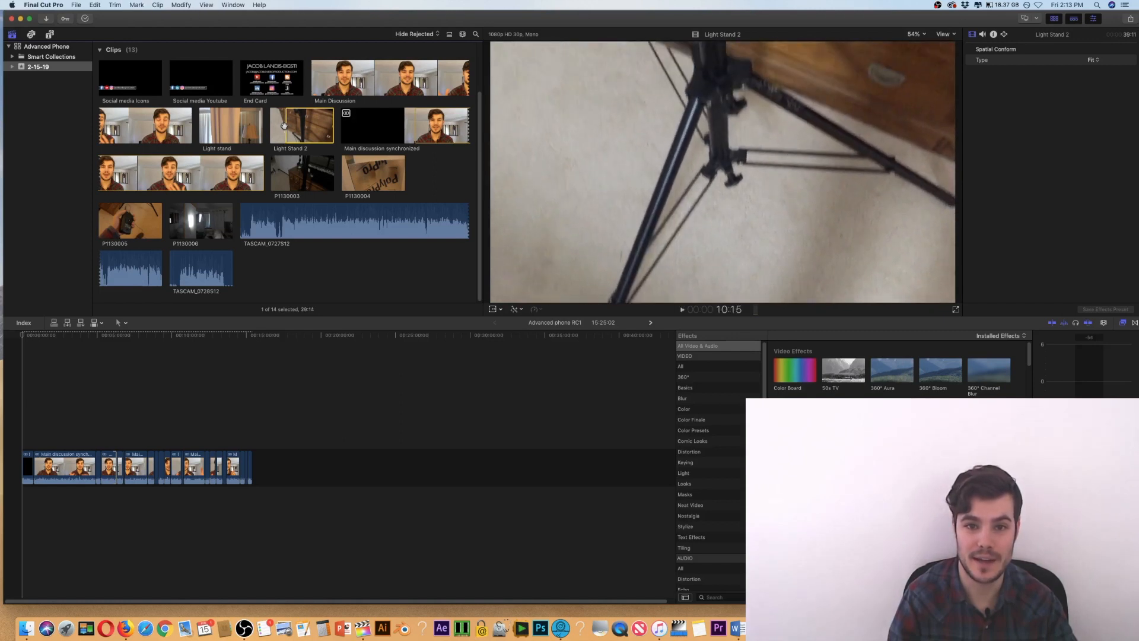
key(space)
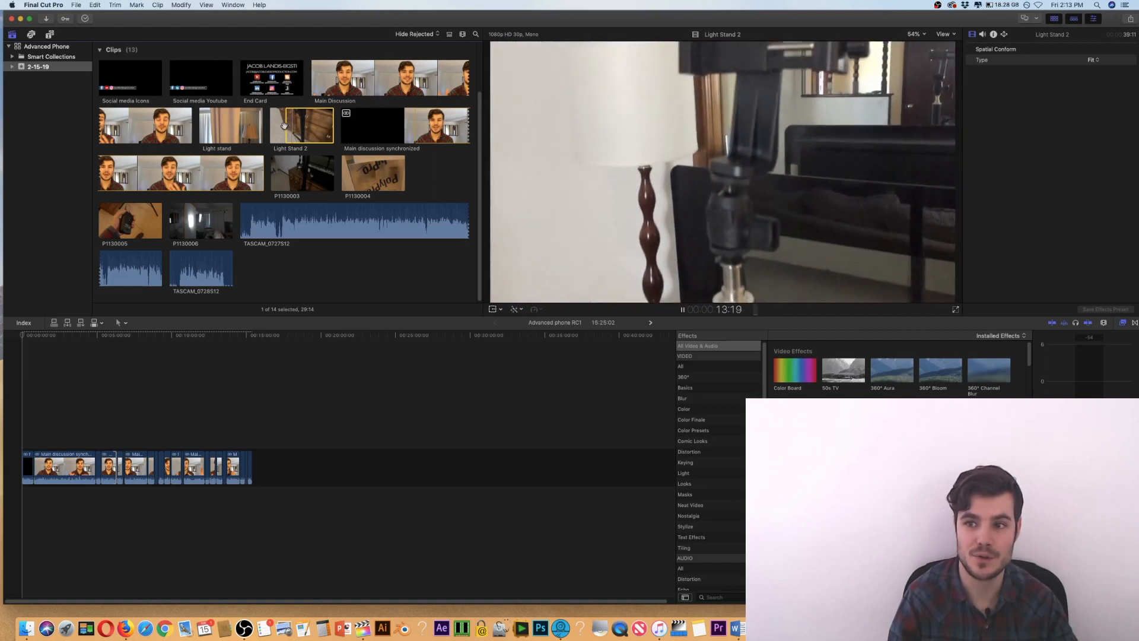
key(space)
Select the last 13 seconds or so of Light Stand 2 and connect that range above the main discussion at about 2:14.
drag(306, 127, 327, 127)
drag(320, 129, 308, 161)
drag(189, 339, 57, 432)
key(super+equal)
key(super+equal)
key(super+equal)
key(super+equal)
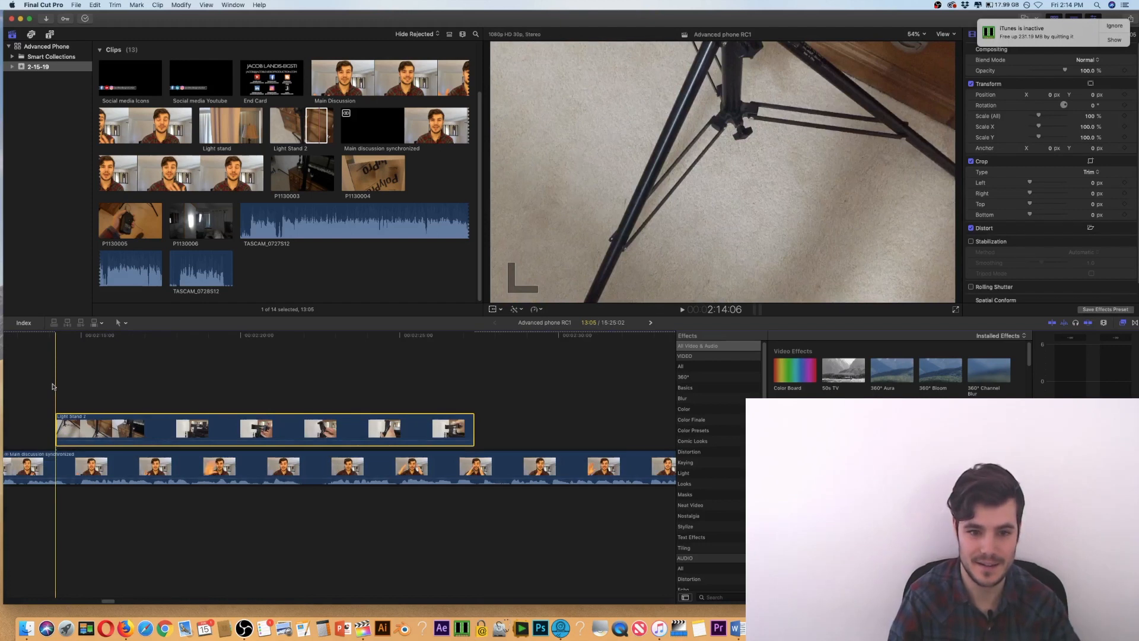
Lower the connected Light Stand 2 clip's audio to -∞ dB and play from 2:12 into it.
click(31, 345)
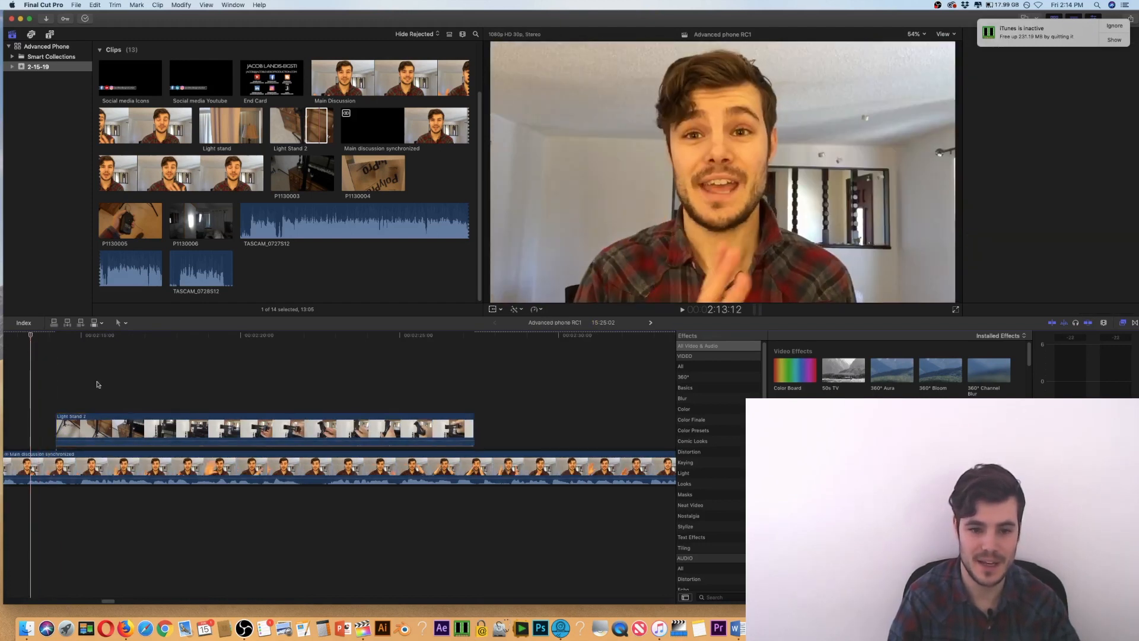
click(120, 430)
drag(163, 440, 174, 469)
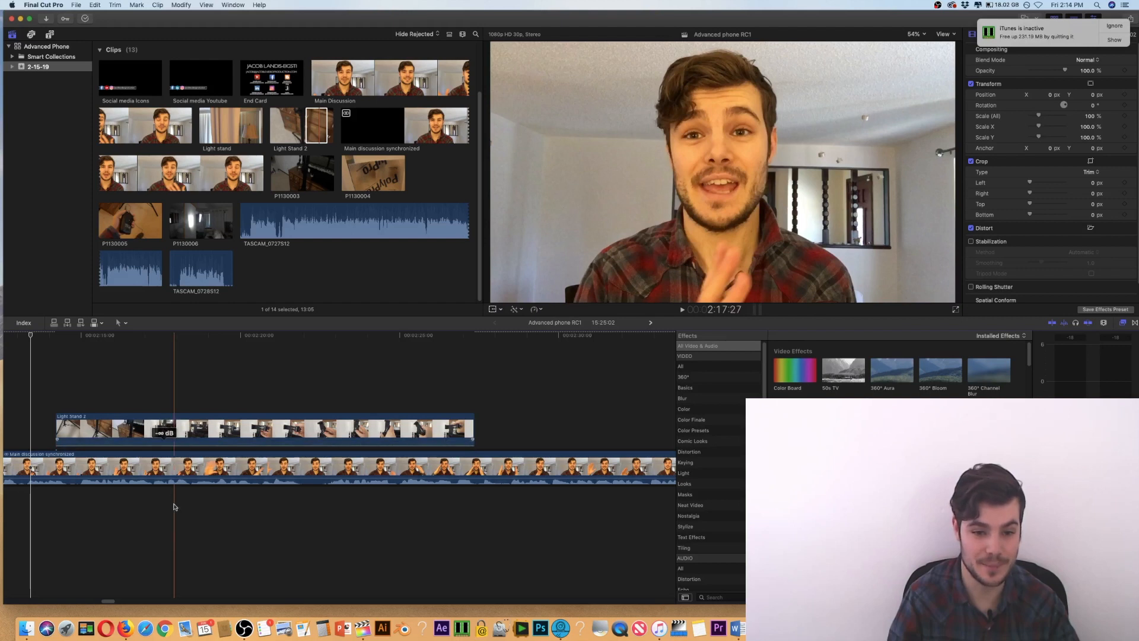
click(13, 341)
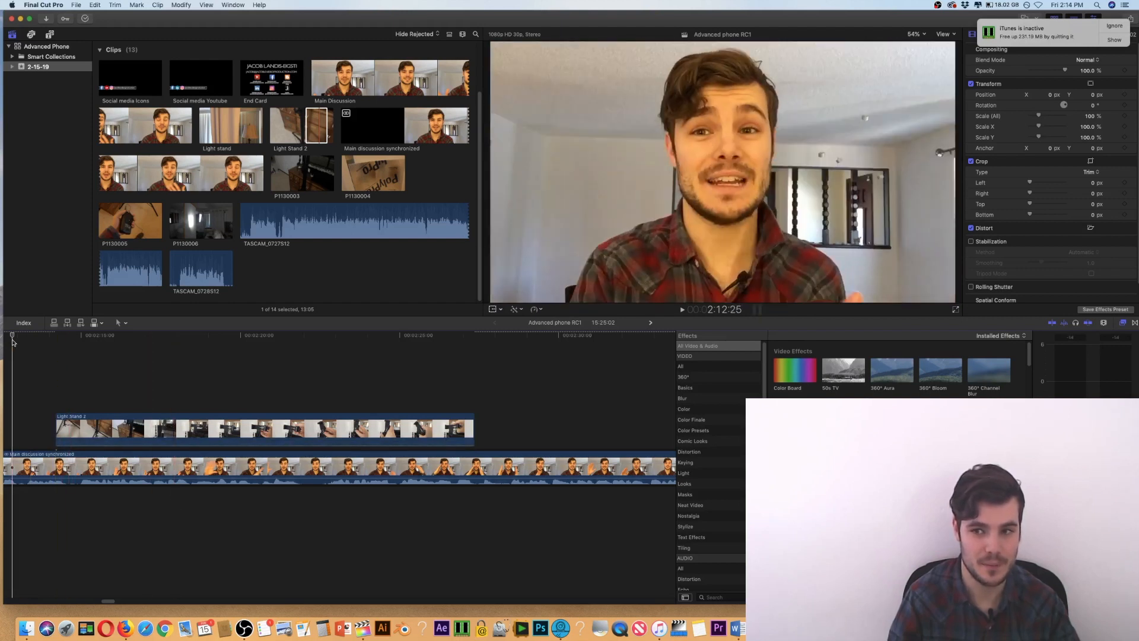
key(space)
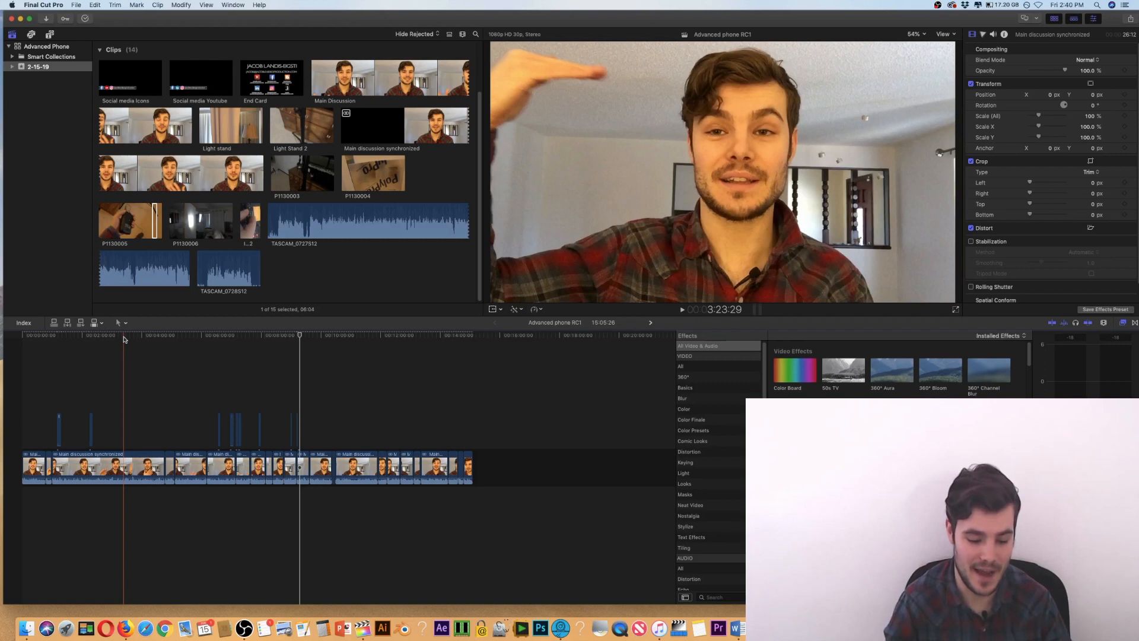
Play the connected B-roll clips around 7:12 on the timeline.
key(super+equal)
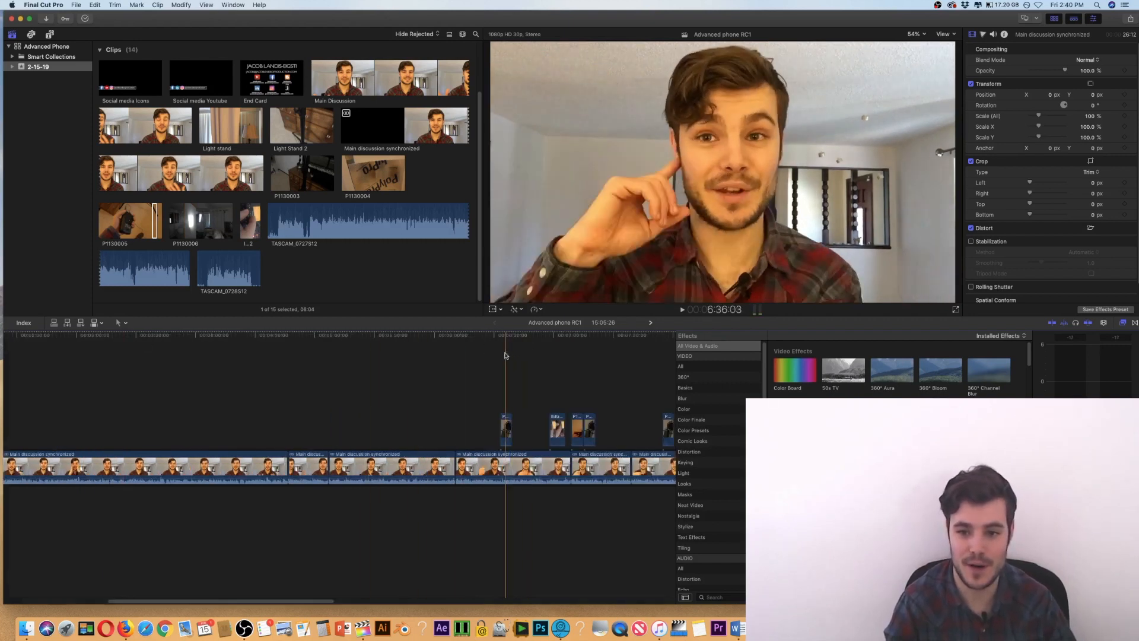
key(space)
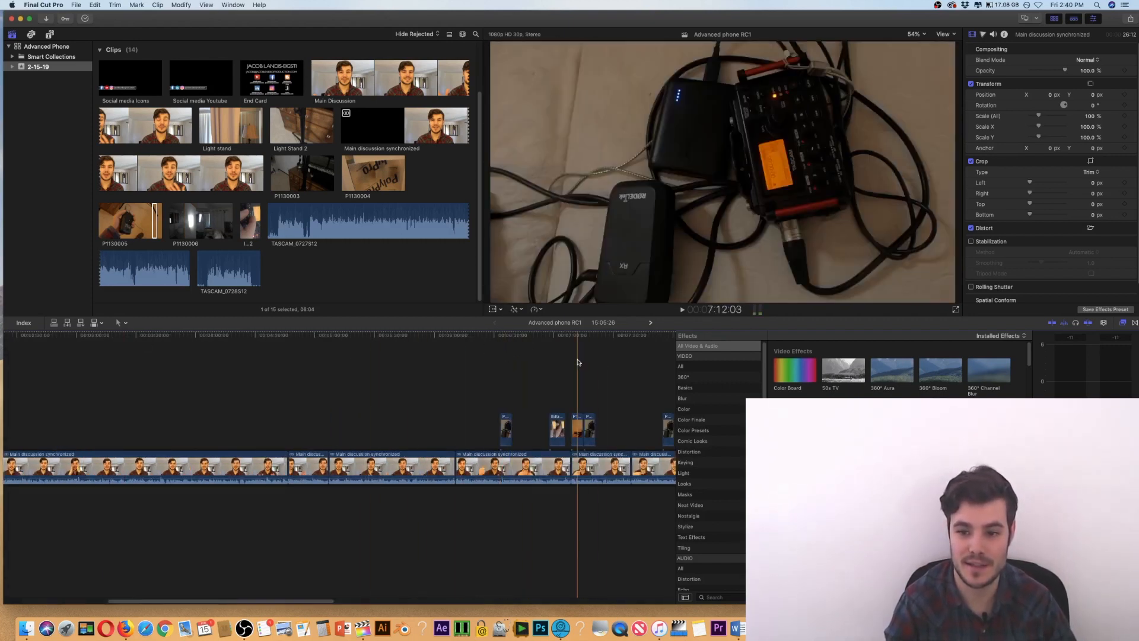
key(space)
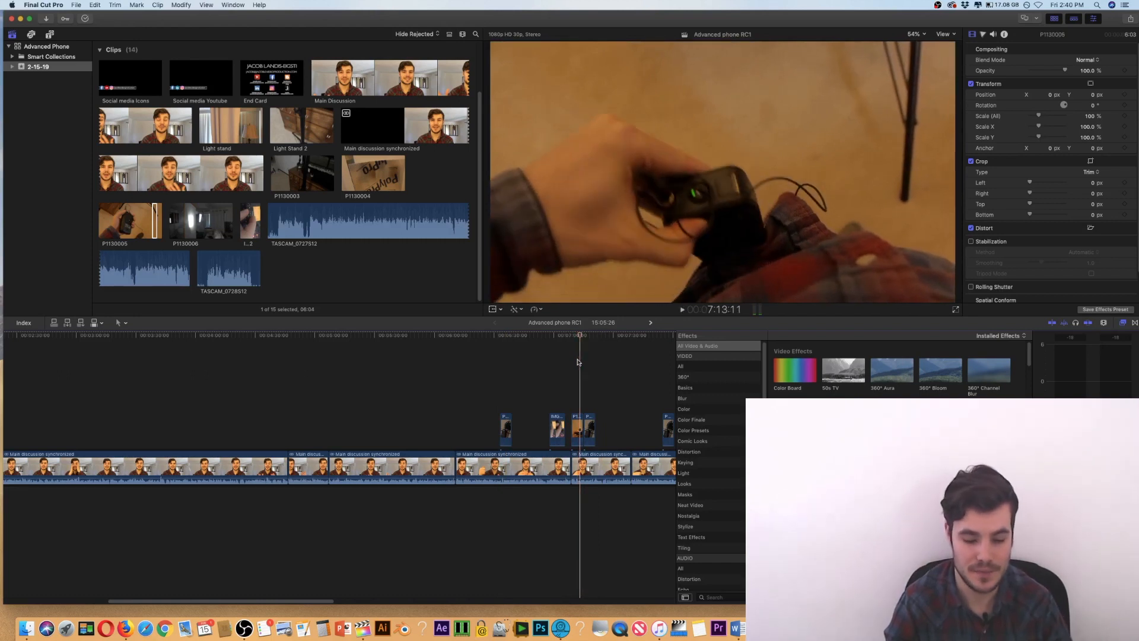
key(super+minus)
key(super+minus)
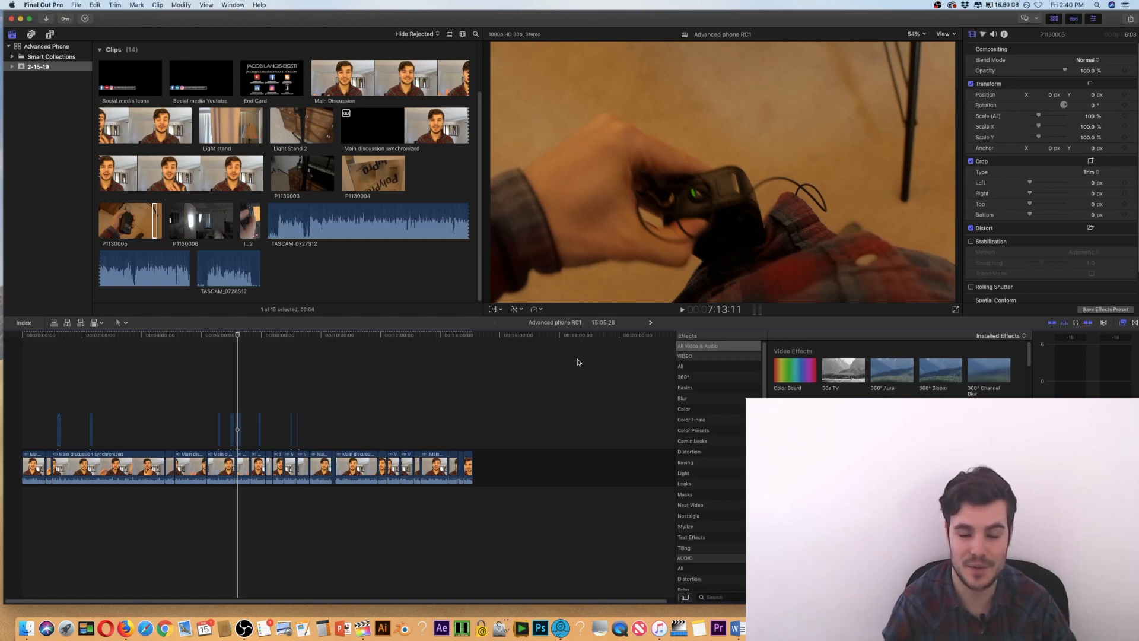
Apply the Color Board effect to the connected B-roll clip at 7:13 and open its color controls.
key(super+equal)
key(super+equal)
key(super+equal)
key(super+equal)
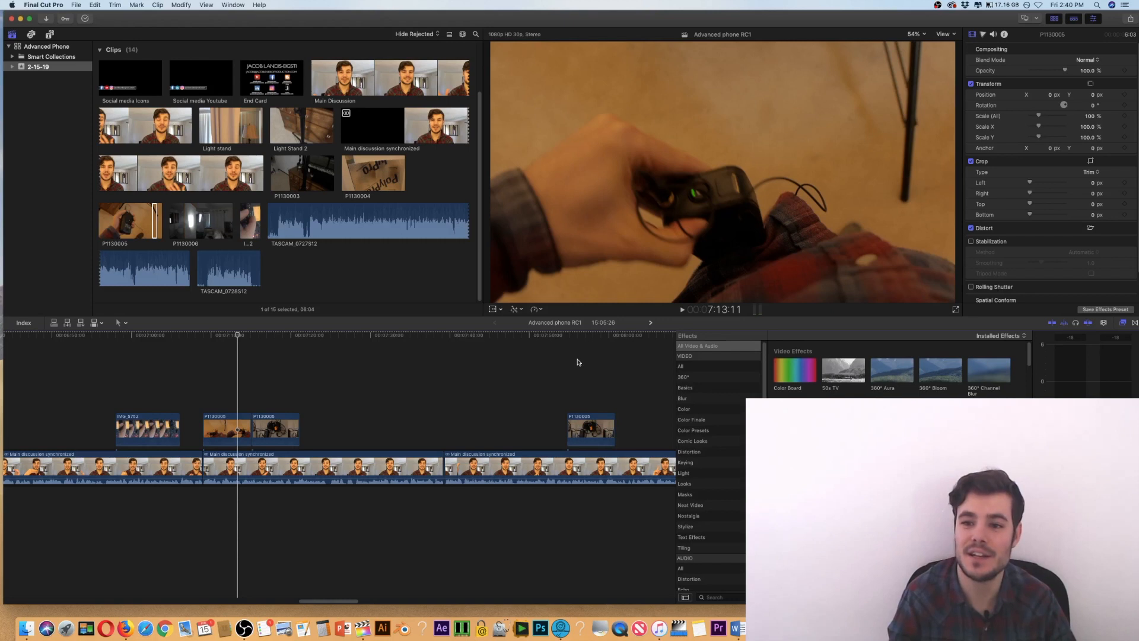
click(227, 430)
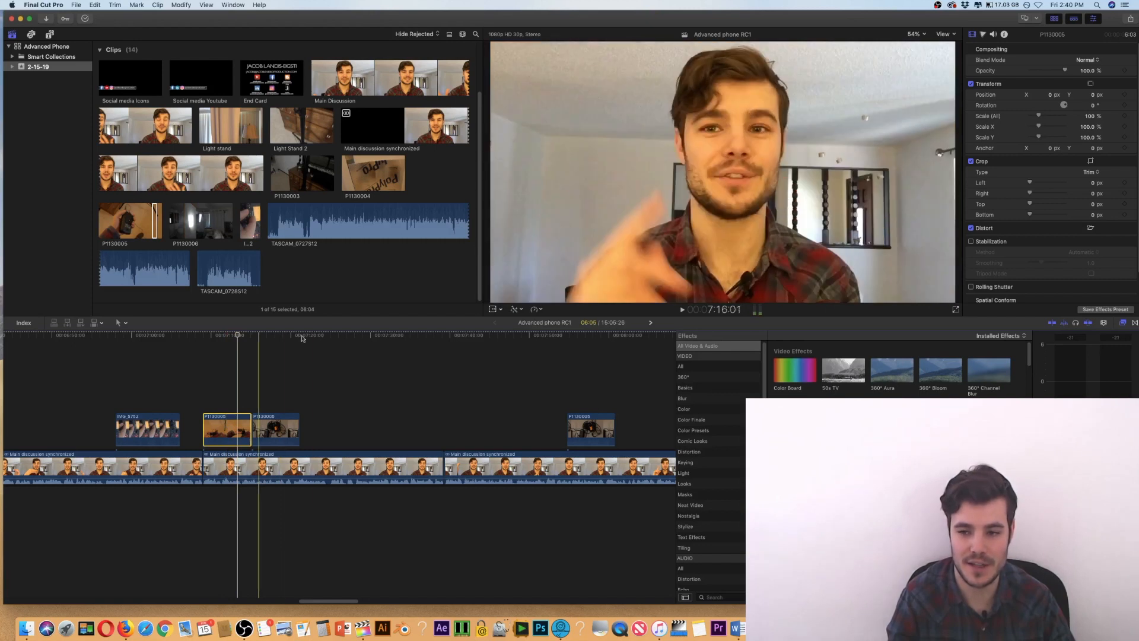
click(795, 368)
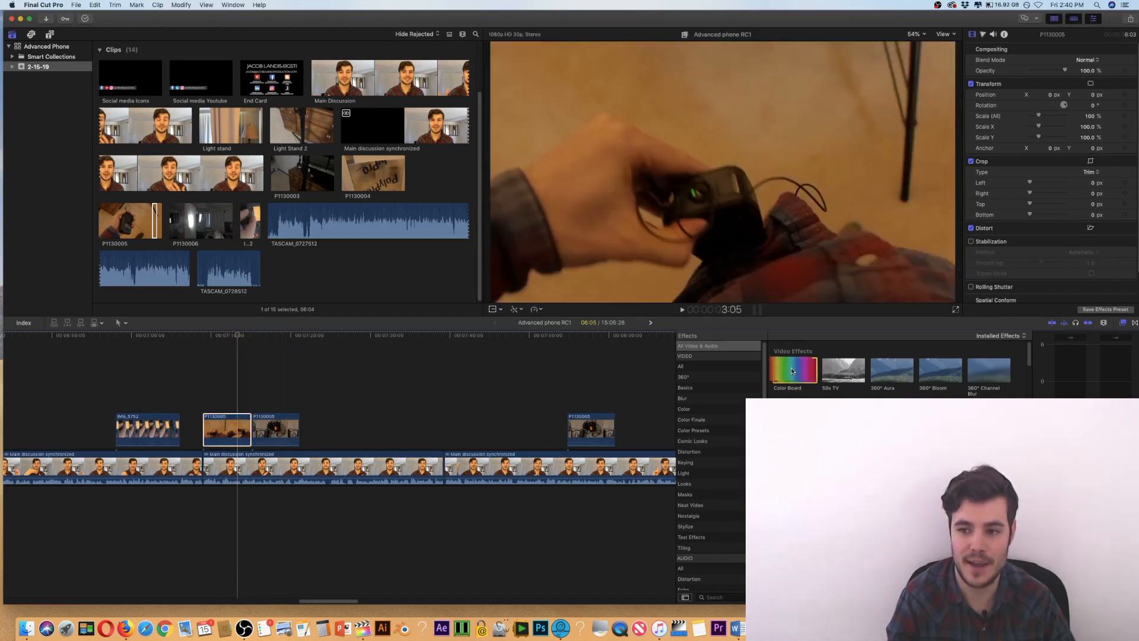
drag(770, 368, 228, 429)
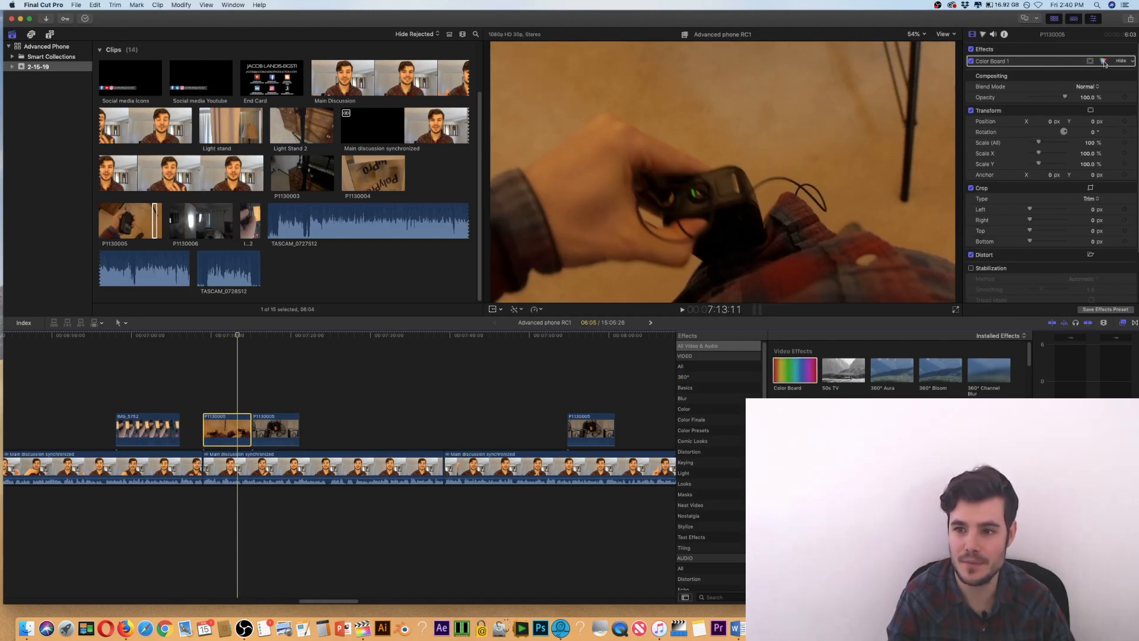
click(1103, 61)
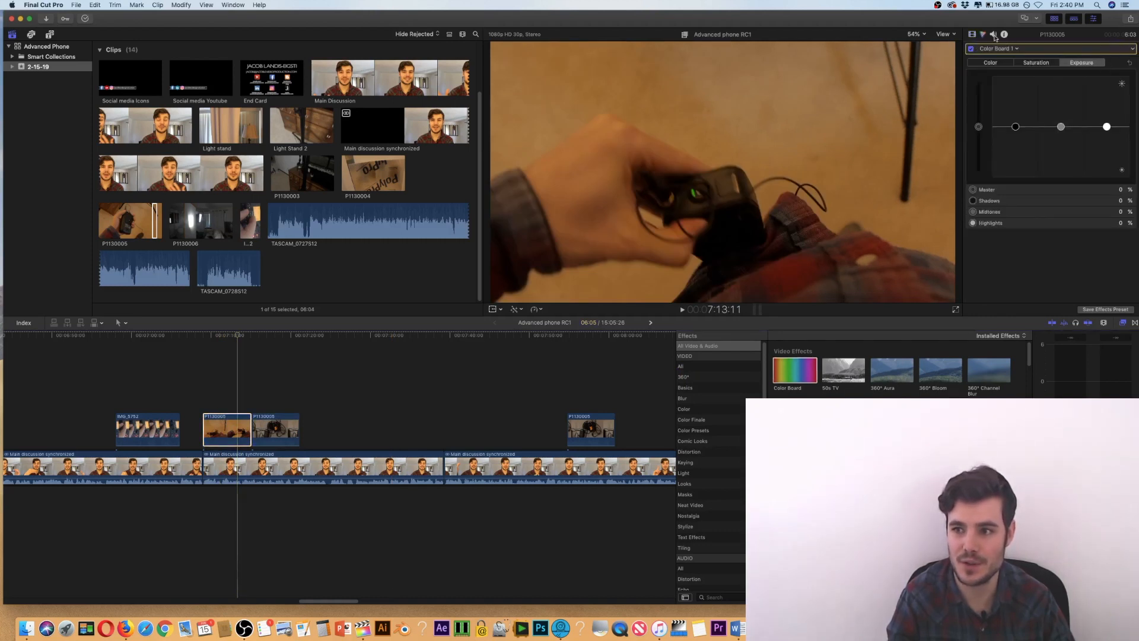
Shift the B-roll clip's color balance, setting midtones to about 50°, -8% and master to about 33°, -13%.
click(1000, 63)
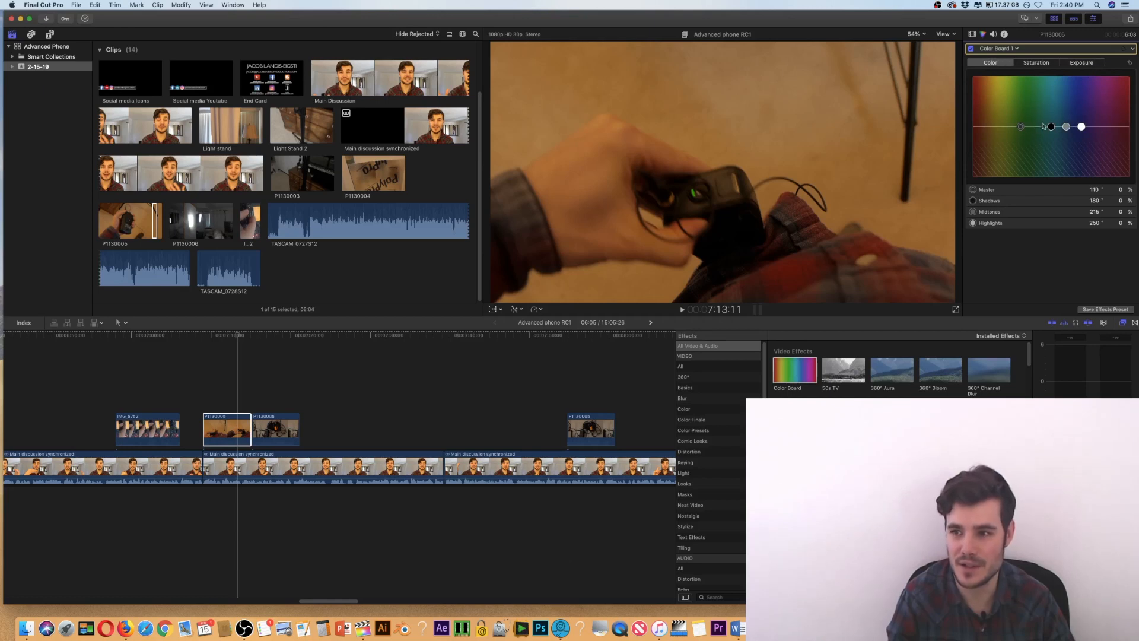
click(1066, 127)
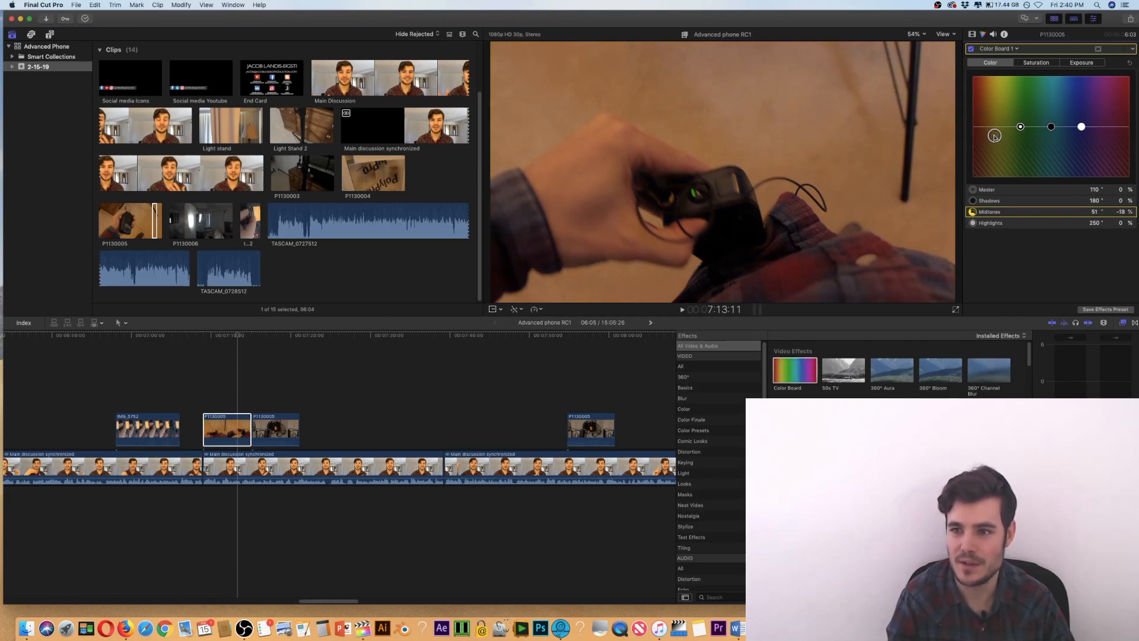
click(1021, 129)
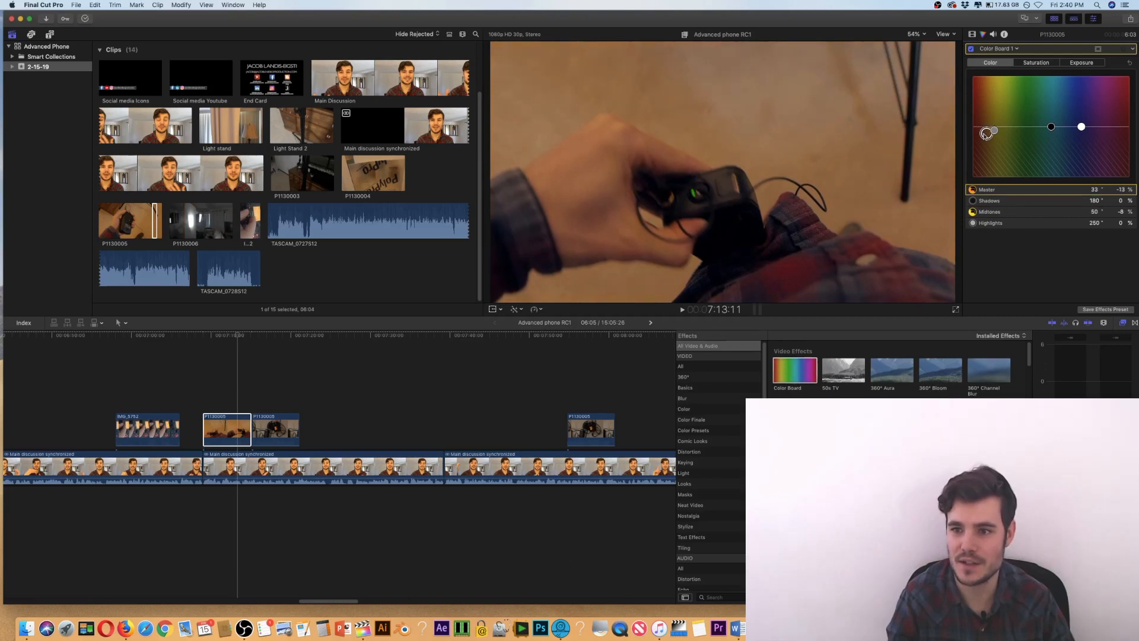
Adjust the B-roll clip's exposure, setting highlights to about 38% and shadows to about -4%.
click(1033, 62)
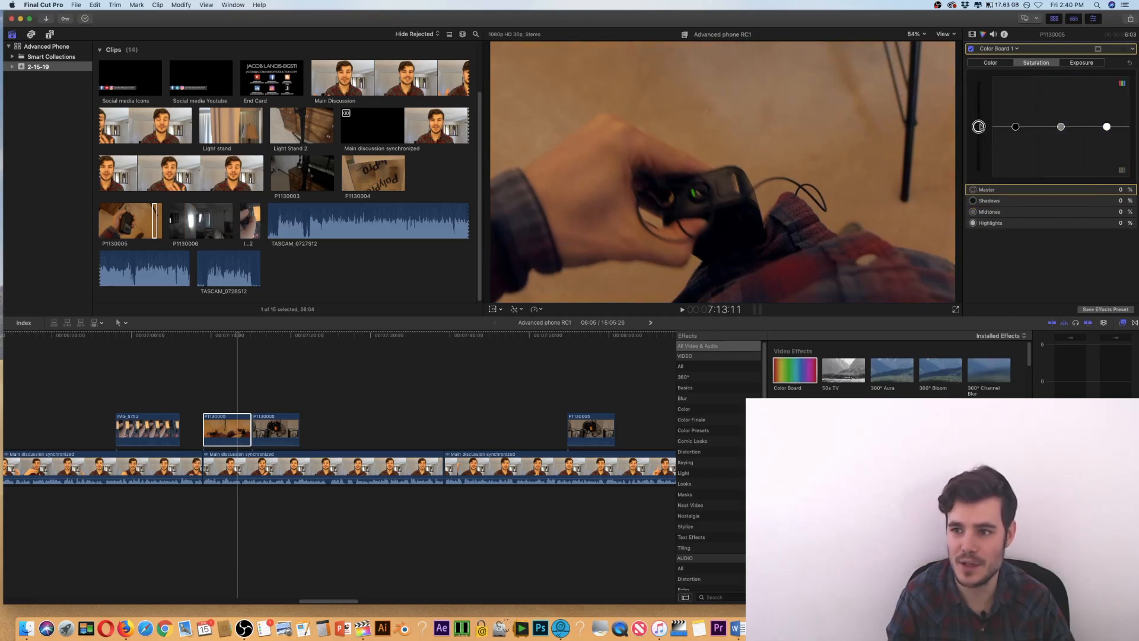
click(1081, 63)
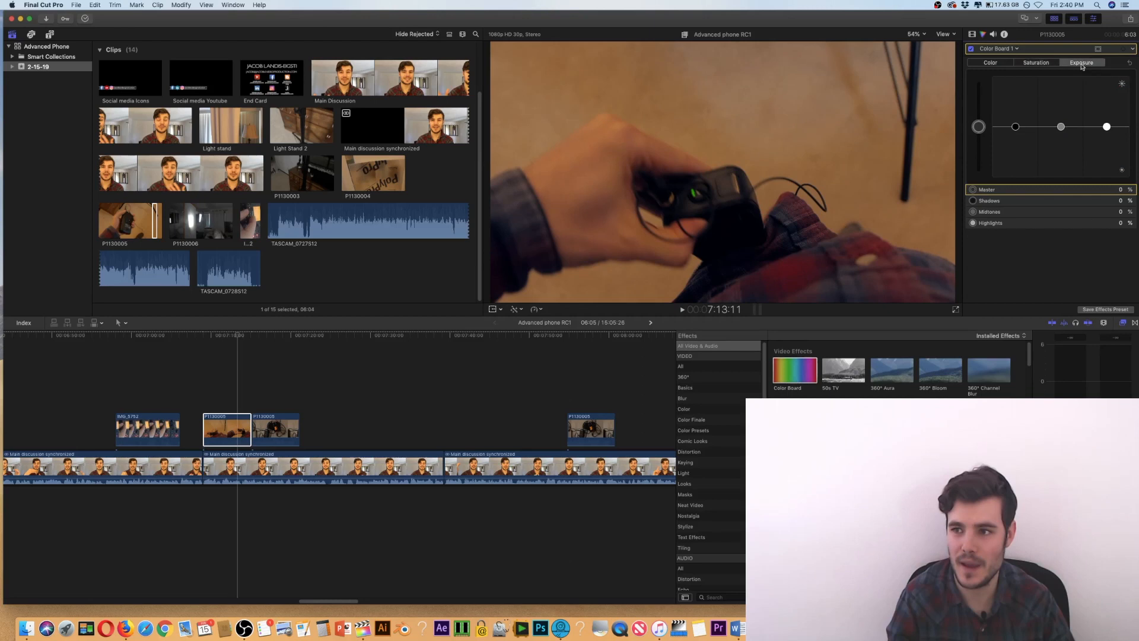
drag(1106, 125, 1107, 104)
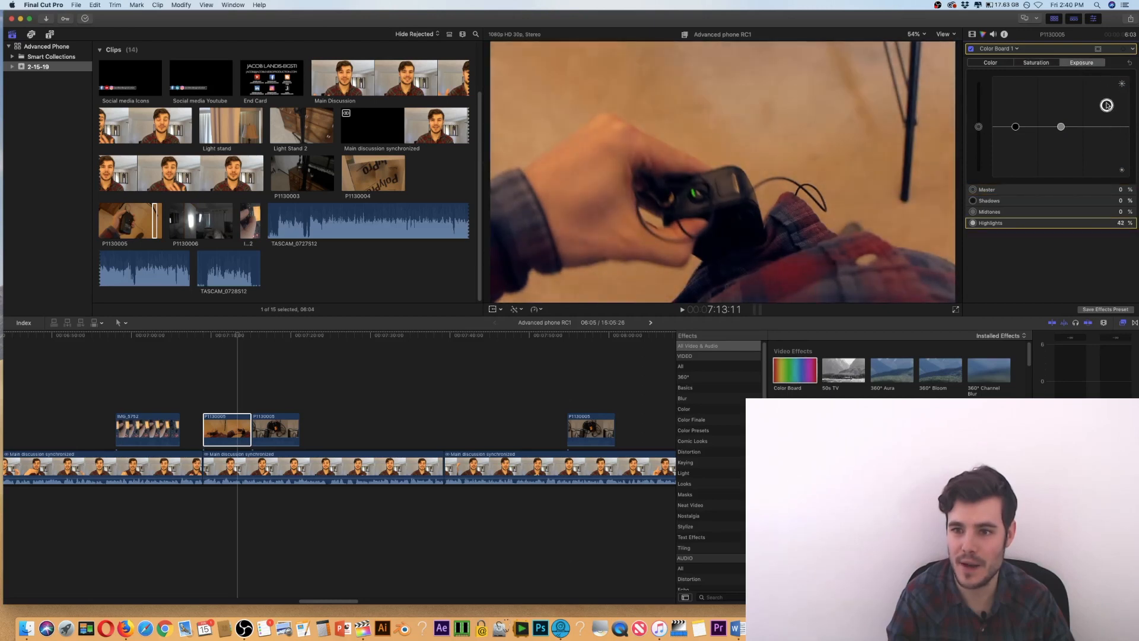
drag(1015, 127, 1017, 130)
Apply the Color Board effect to the first main discussion clip on the timeline.
key(super+minus)
key(super+minus)
key(super+minus)
key(super+minus)
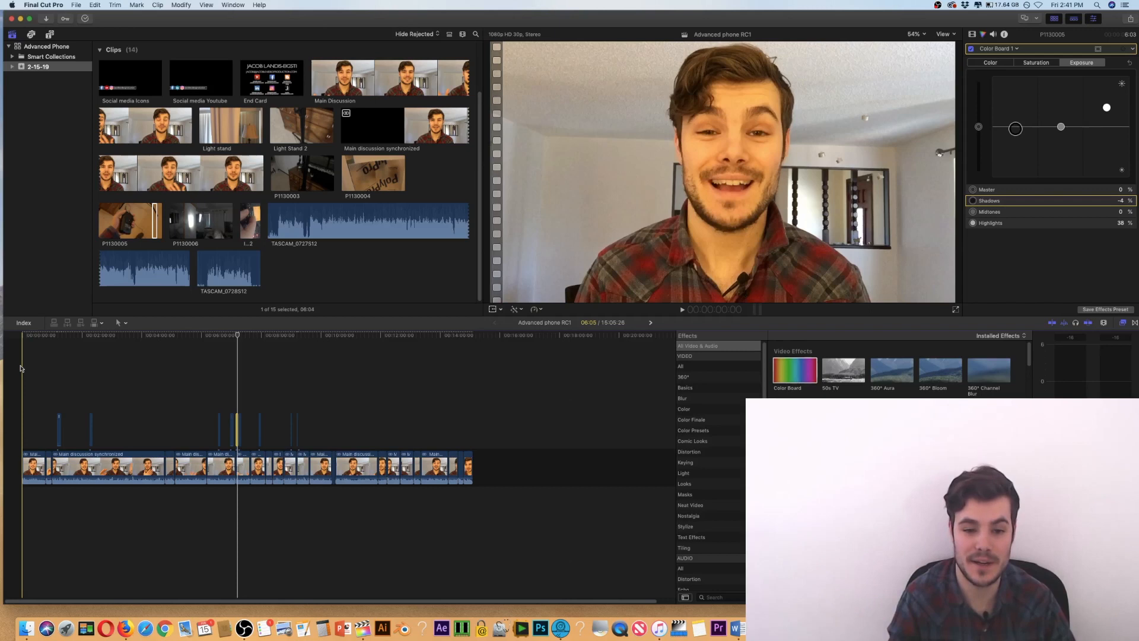
click(40, 464)
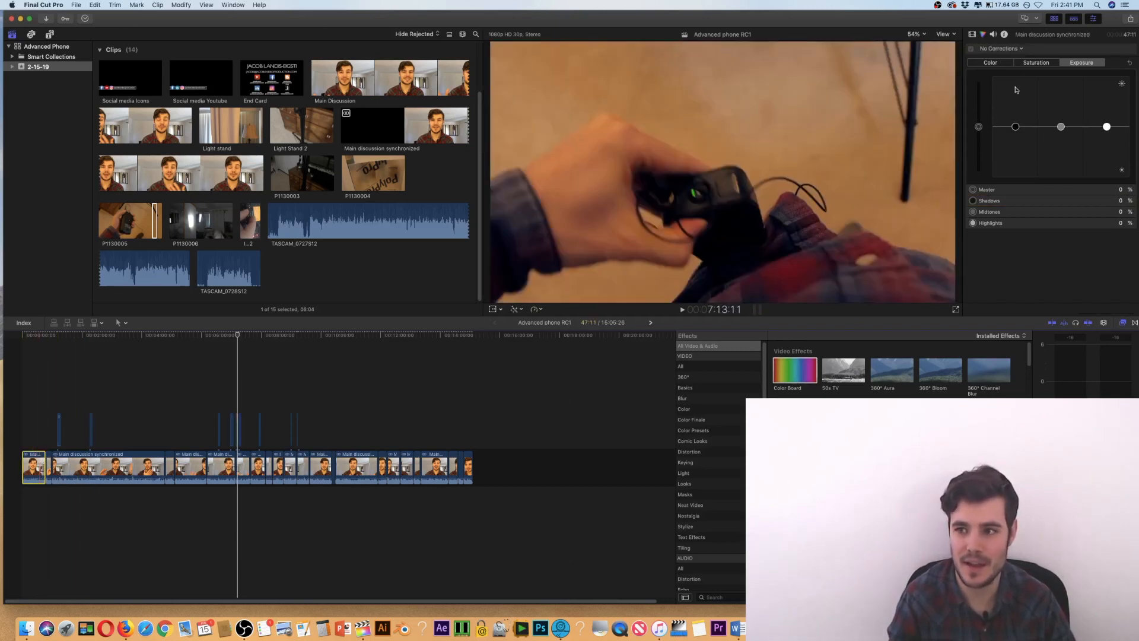
click(990, 62)
click(1069, 64)
drag(795, 372, 33, 461)
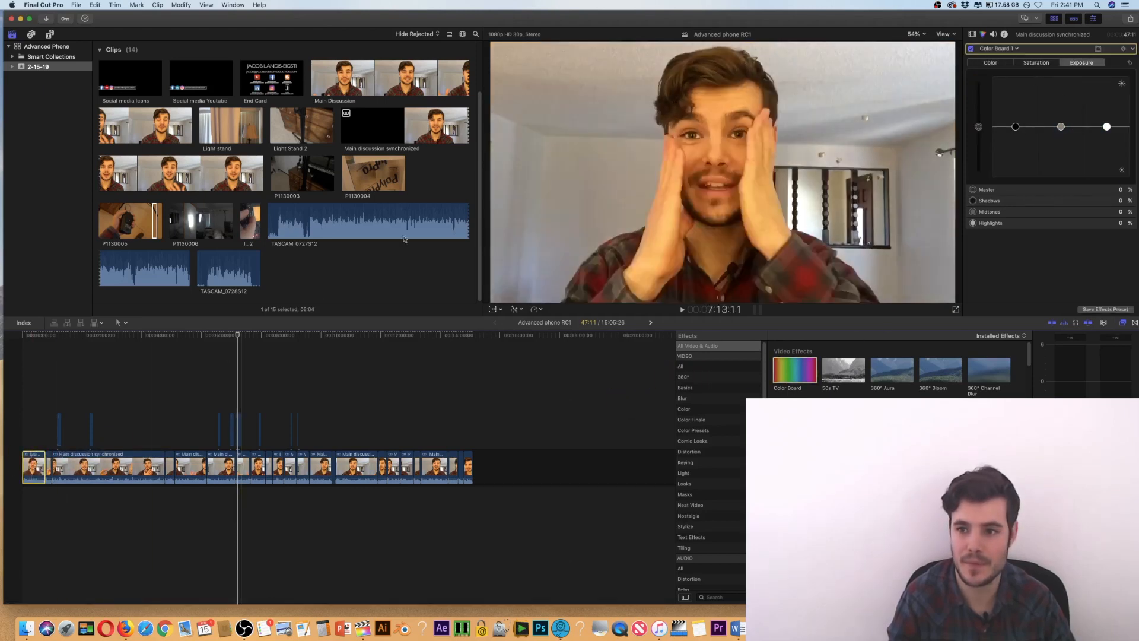
At about 0:31, set the first clip's color midtones to 42°, -25%, shadows to 31°, -3% and highlights to 59°, about -10%.
click(37, 337)
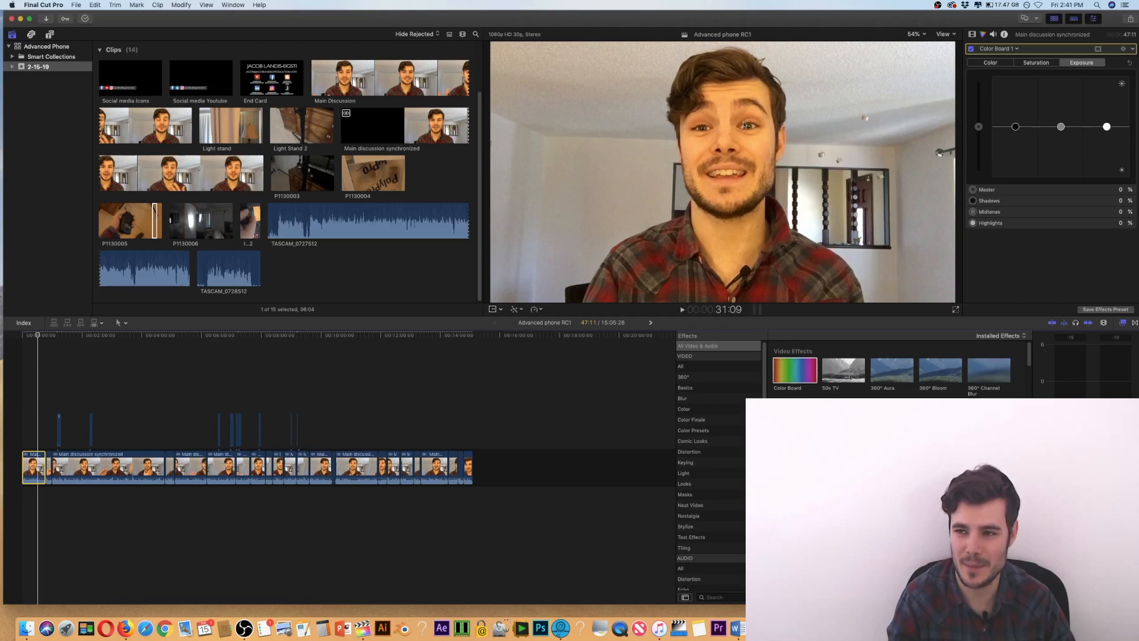
click(992, 63)
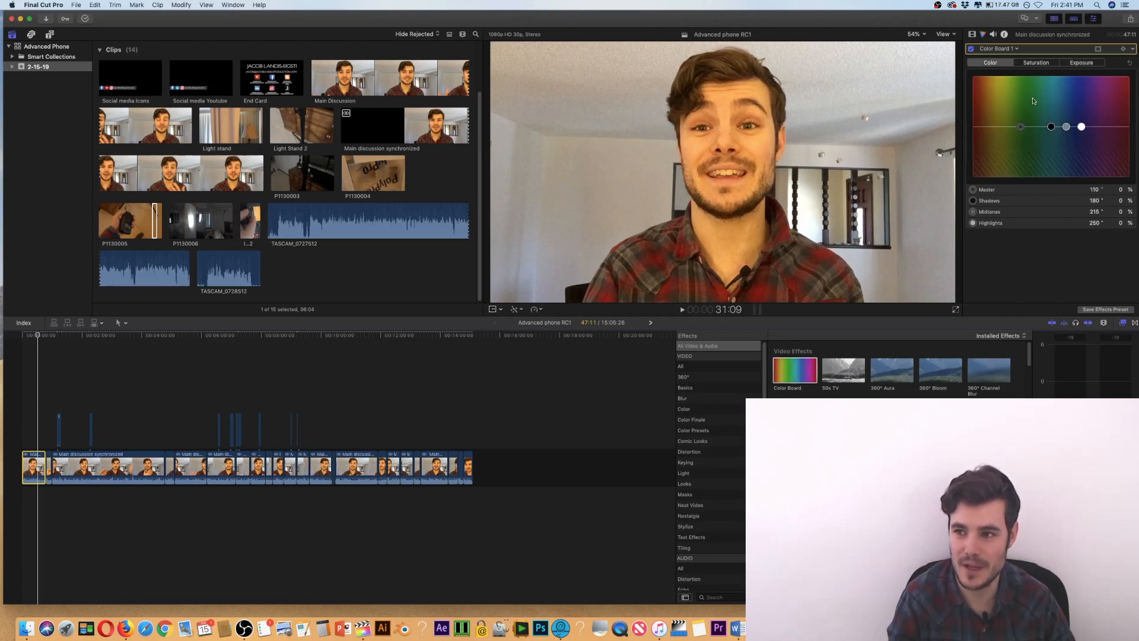
drag(1066, 127, 998, 128)
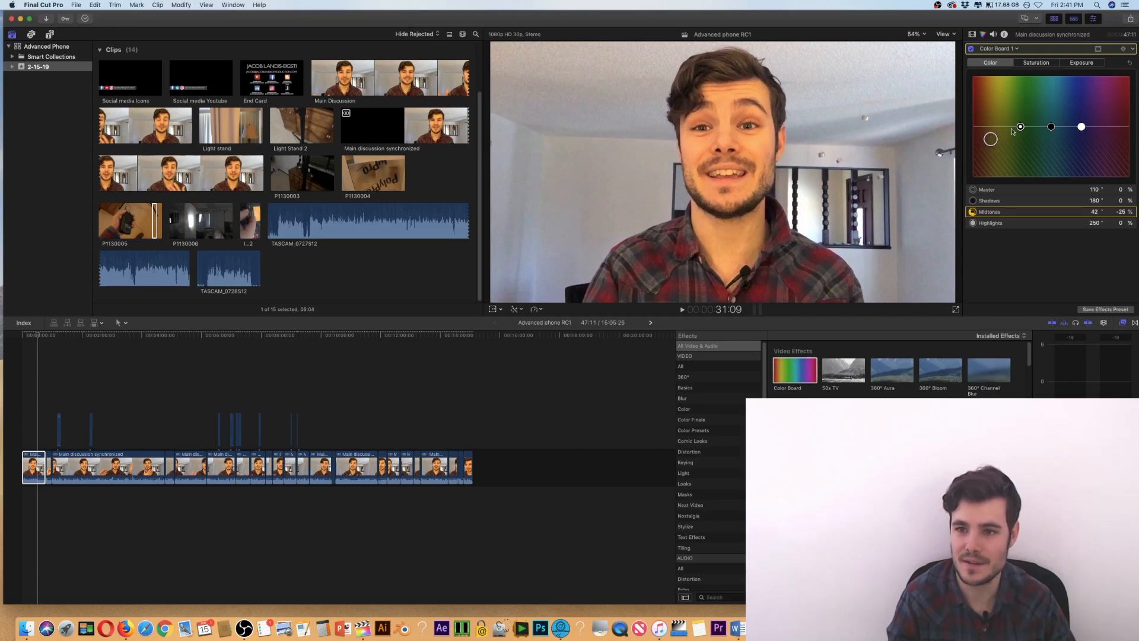
drag(1051, 127, 1036, 123)
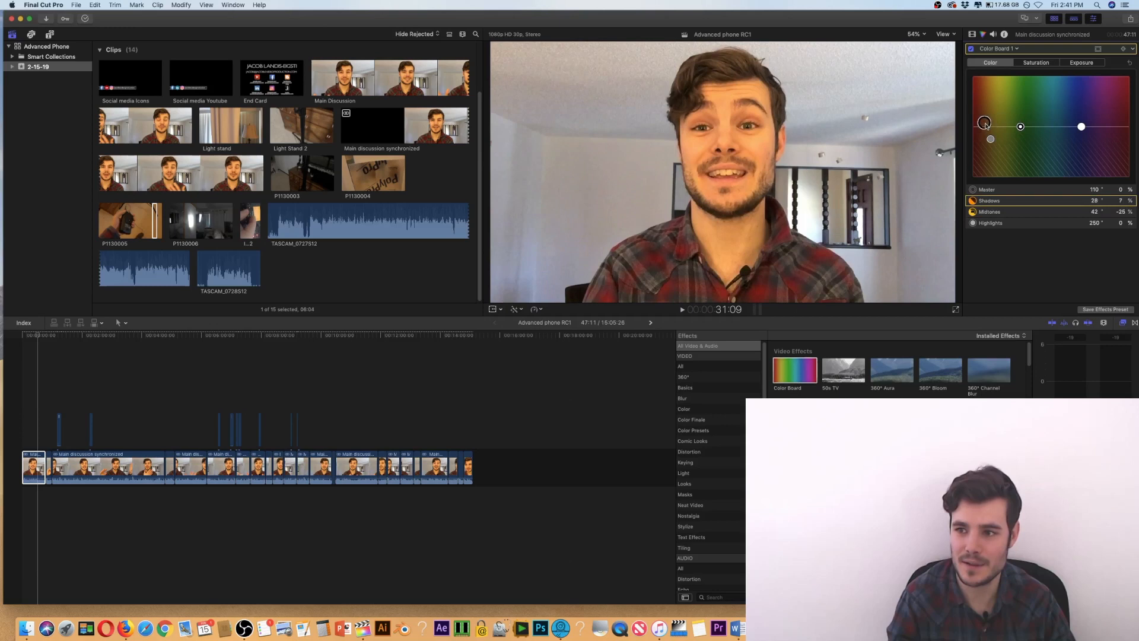
drag(987, 133, 988, 135)
drag(1082, 127, 984, 131)
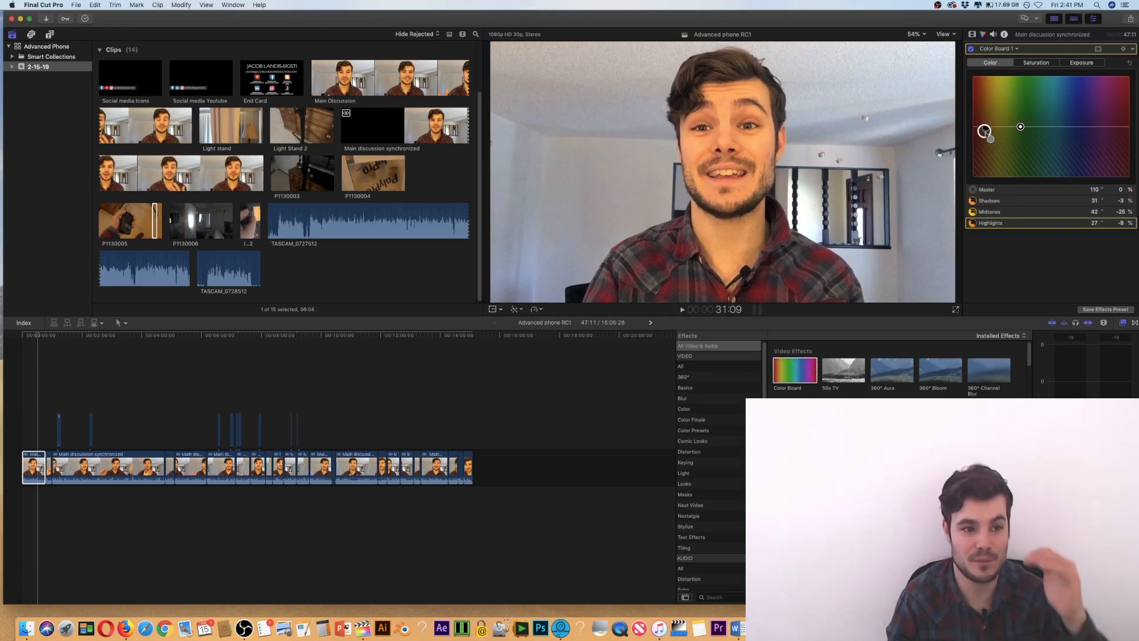
drag(985, 131, 998, 132)
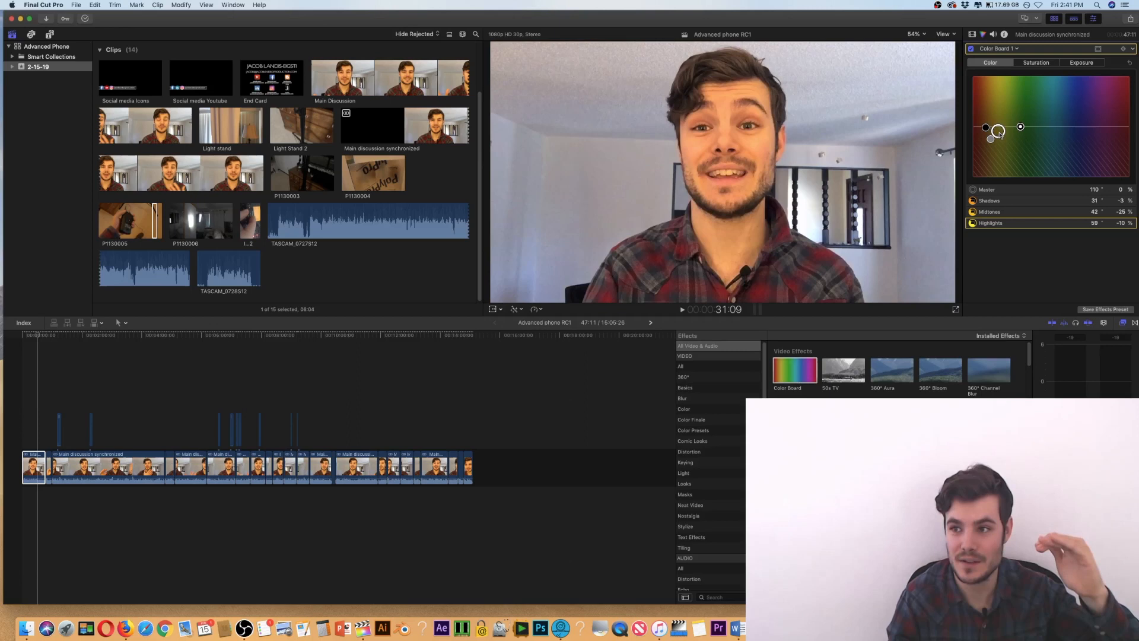
Refine the first clip's Color Board grade with master saturation -17%, color midtones 49°, -12%, and exposure highlights 12%.
click(1036, 62)
click(979, 127)
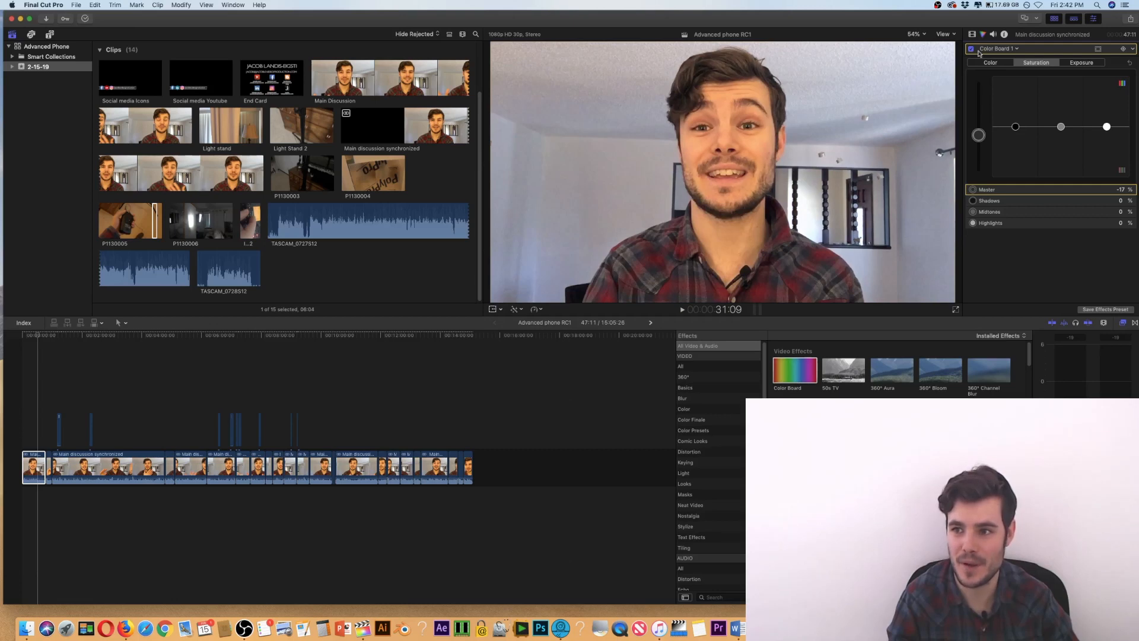
click(989, 63)
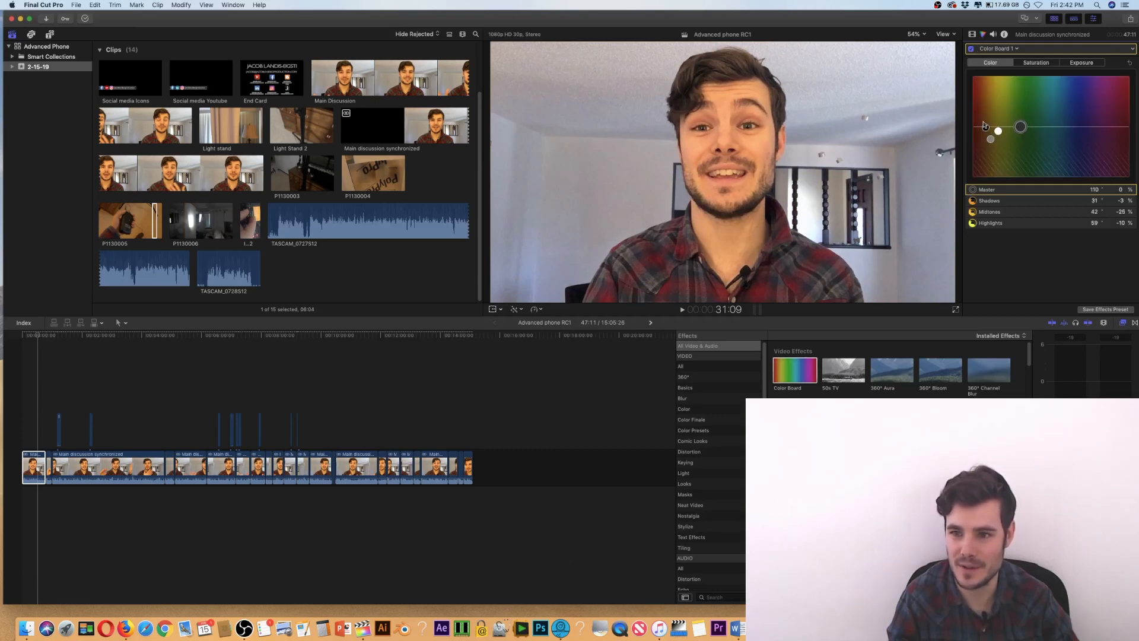
drag(992, 142, 993, 139)
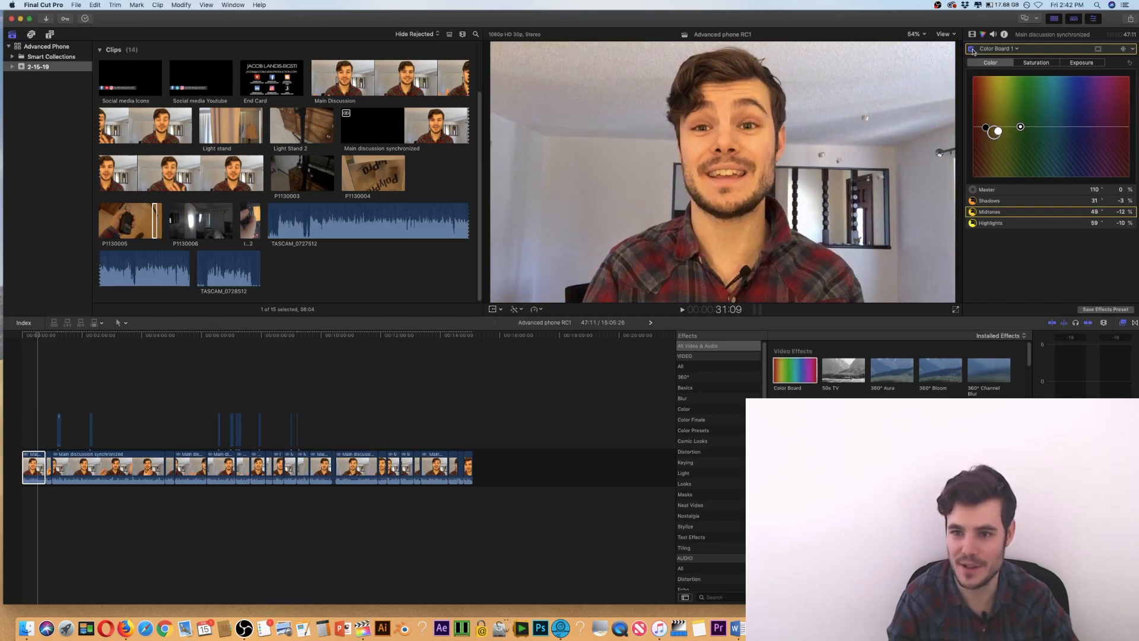
click(1076, 63)
mouse_move(1107, 126)
mouse_down()
mouse_move(1107, 108)
mouse_move(1109, 120)
mouse_up()
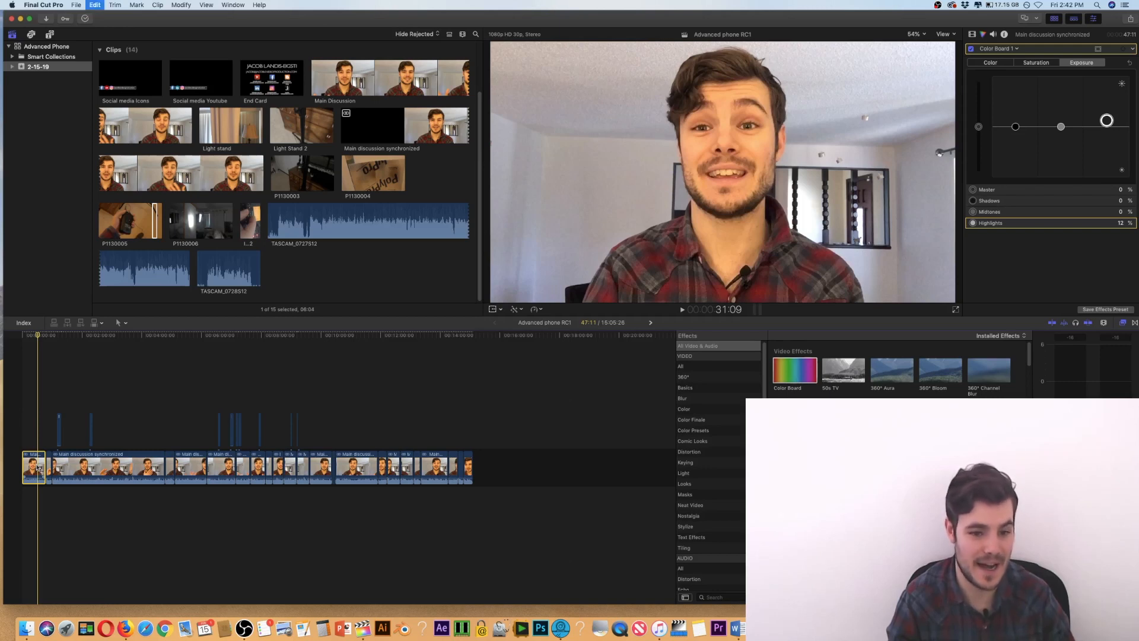
Paste the Color Board 1 effect from the first clip onto the remaining main discussion clips in the timeline.
drag(47, 489, 473, 485)
click(95, 5)
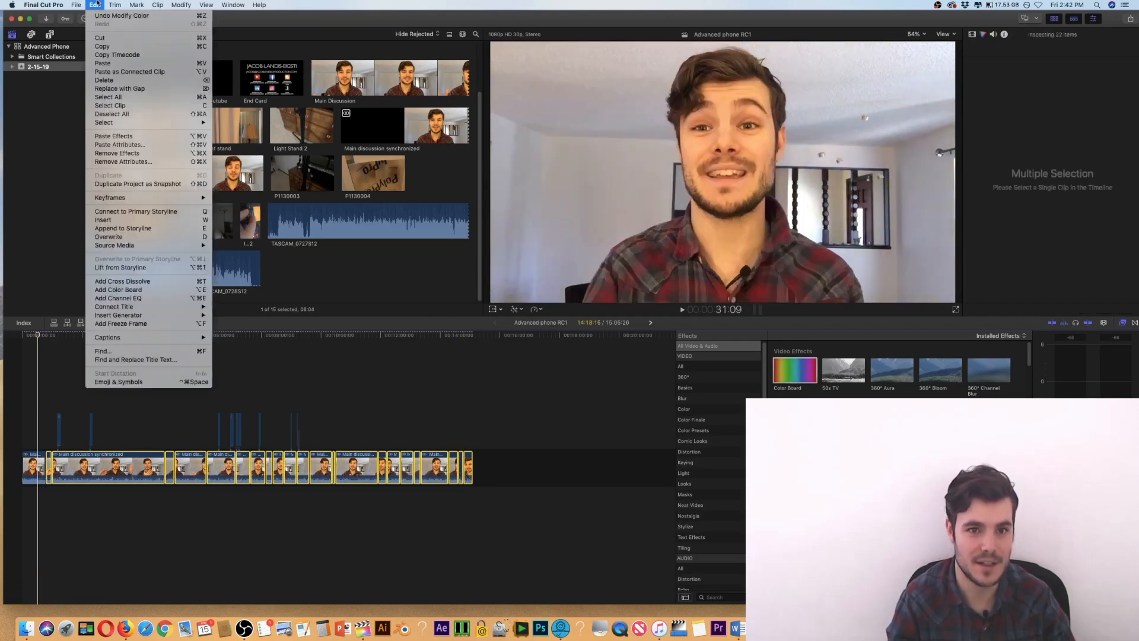
click(109, 145)
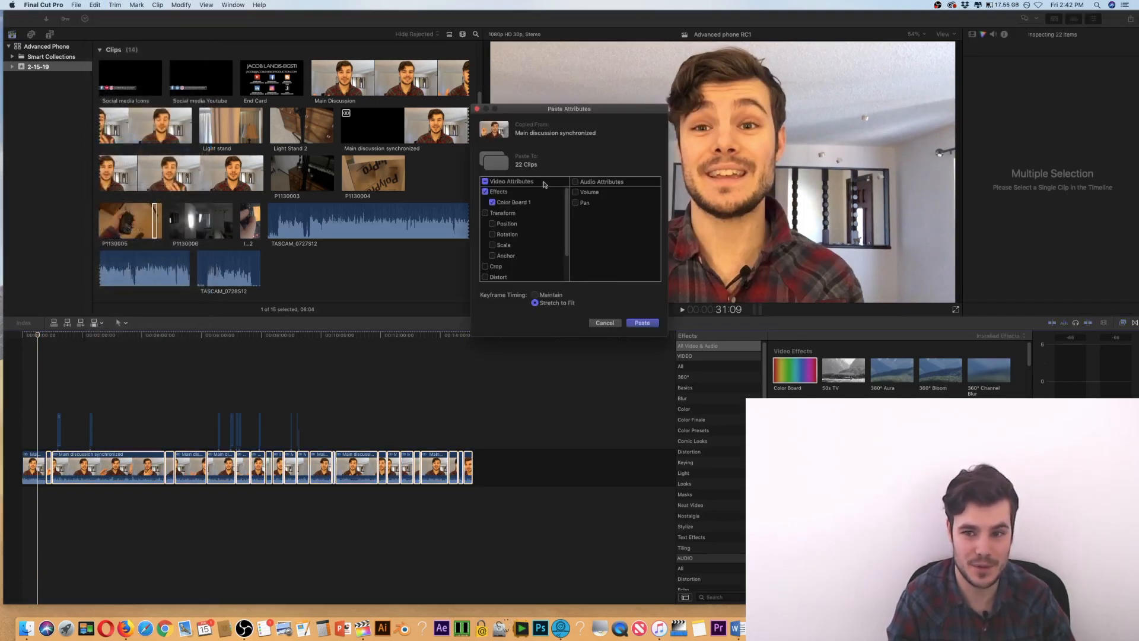
click(636, 323)
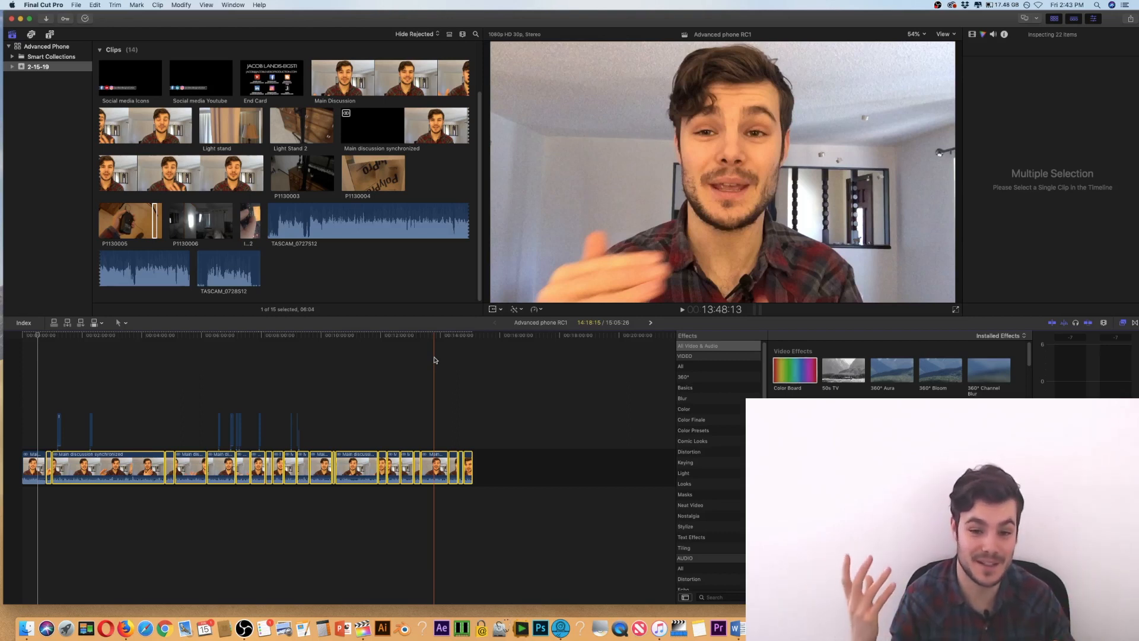
click(509, 362)
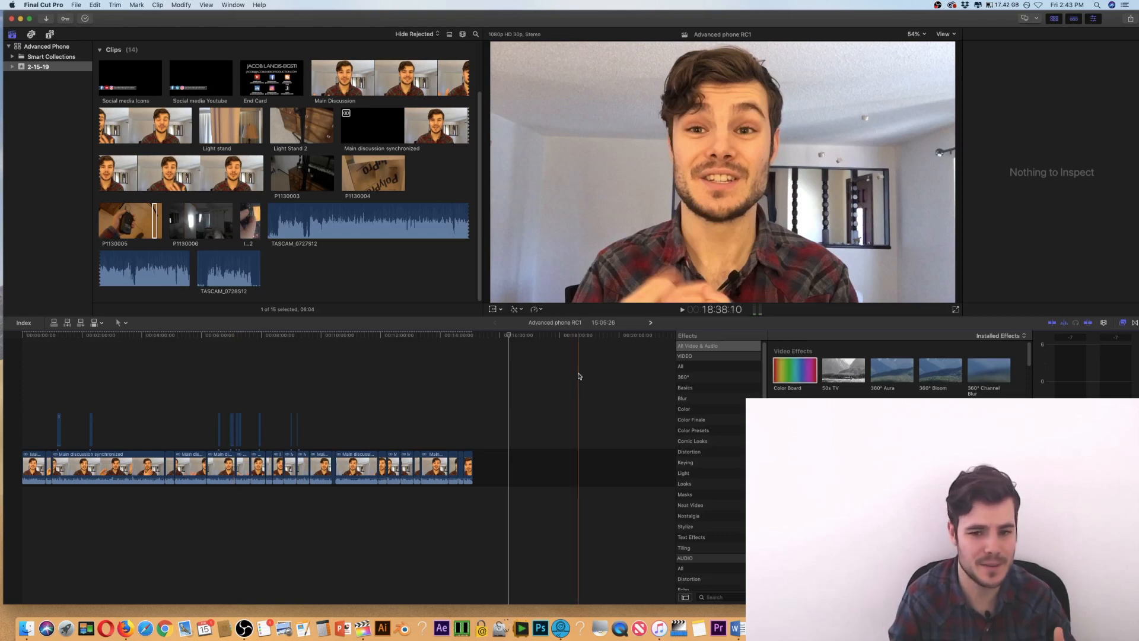
Import the music track The_Deep_Blue_Colossus_Instrumental_LOSSLESS from Finder onto the end of the primary storyline.
click(26, 628)
click(128, 49)
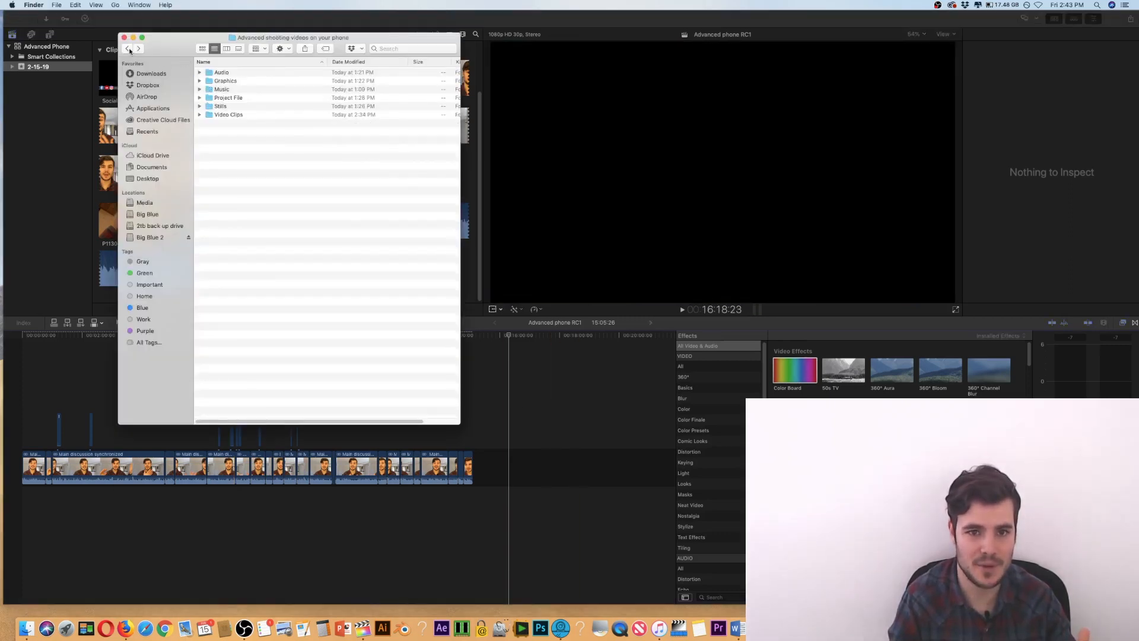
click(221, 87)
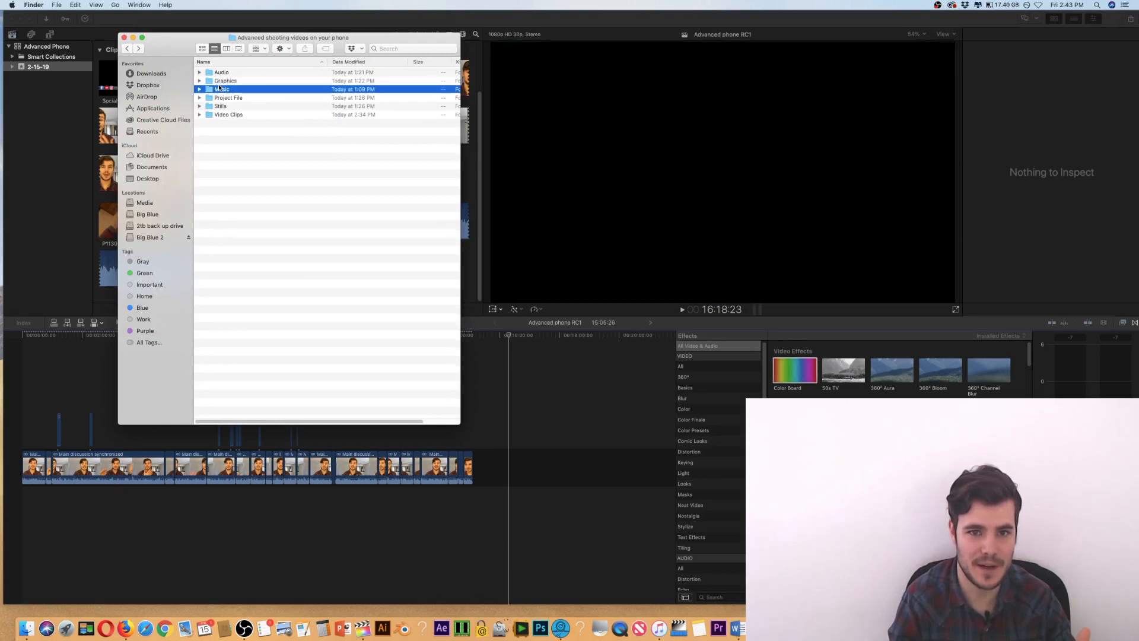
click(128, 49)
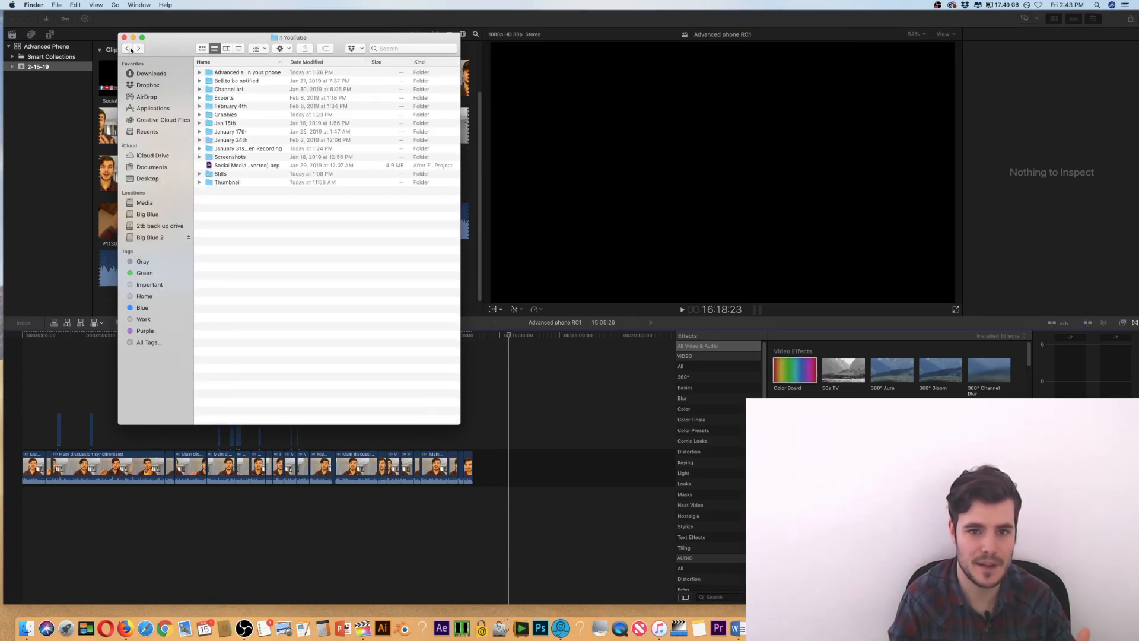
click(130, 49)
double_click(226, 115)
click(236, 74)
drag(224, 40, 501, 467)
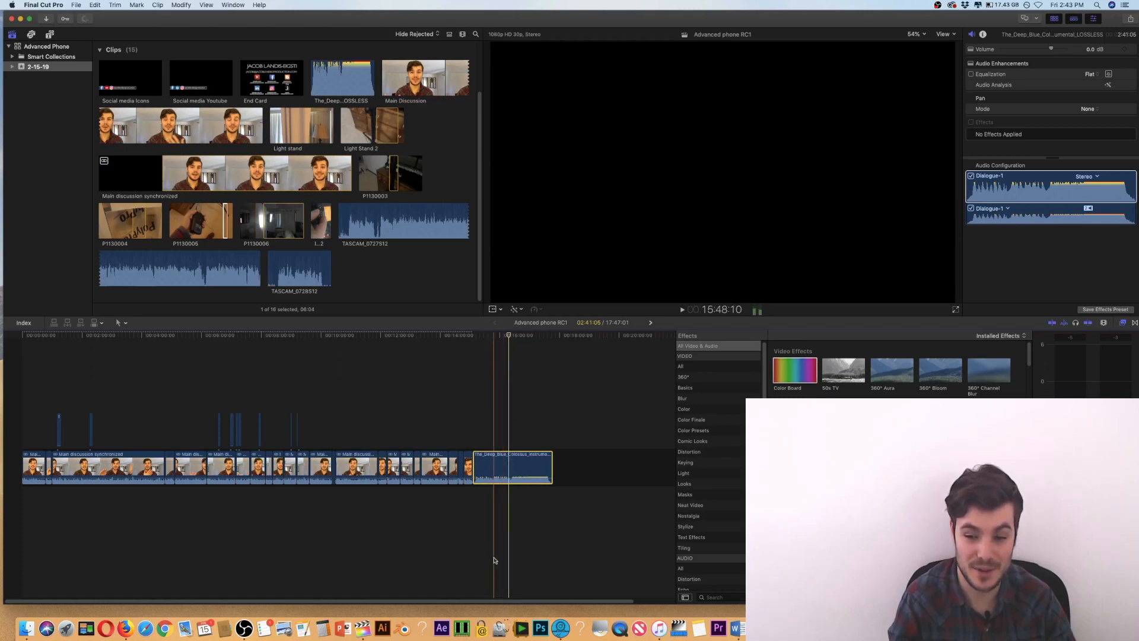
Move the music track beneath the closing main discussion clips, starting at 13:07:20, with its volume at -16 dB.
key(super+equal)
key(super+equal)
key(super+equal)
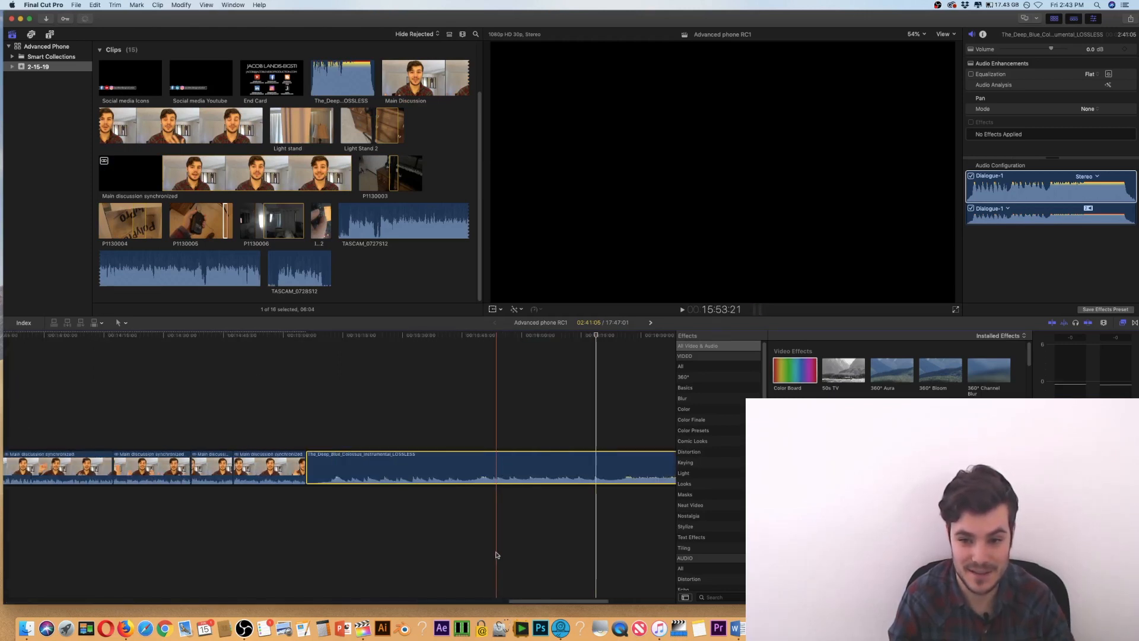
drag(492, 475, 149, 495)
drag(508, 603, 458, 603)
drag(374, 497, 271, 497)
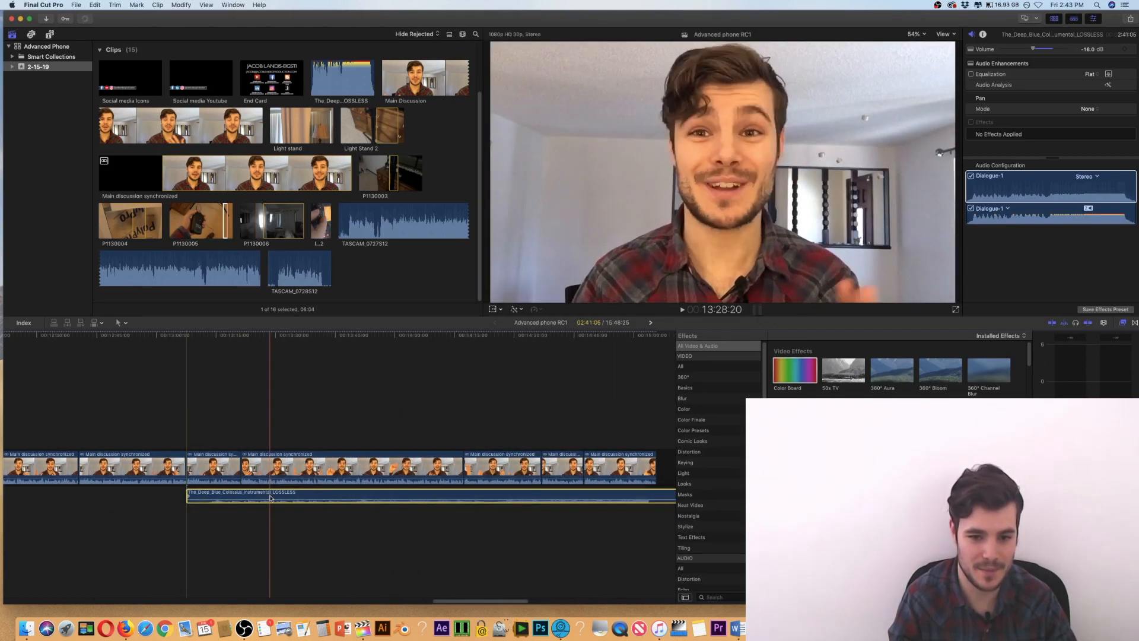
key(super+equal)
key(super+equal)
key(super+equal)
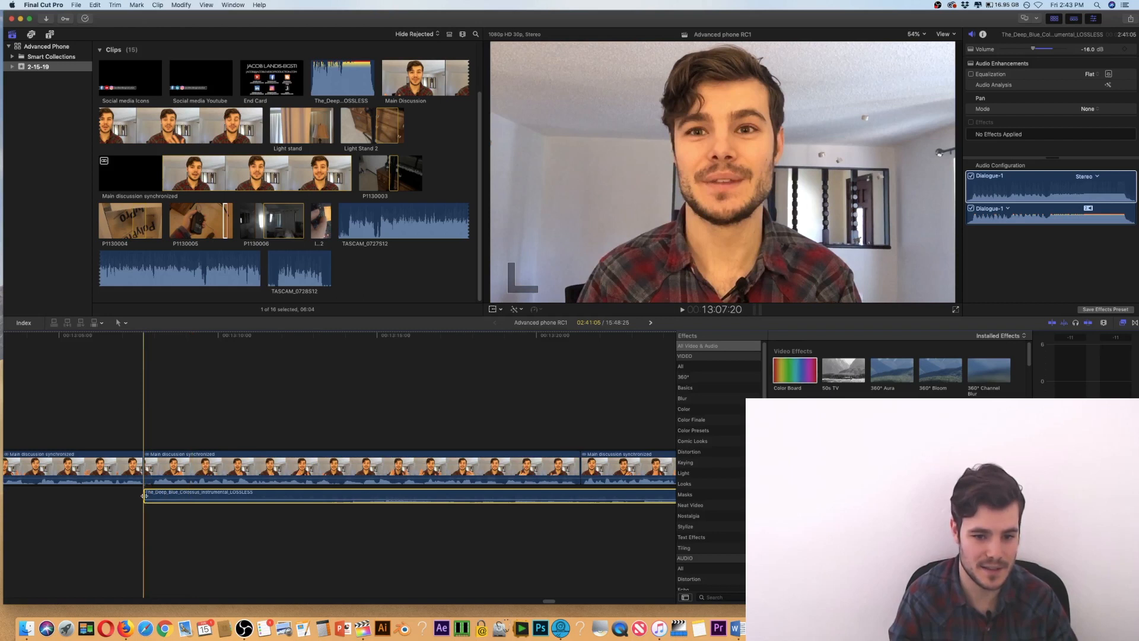
drag(143, 496, 251, 487)
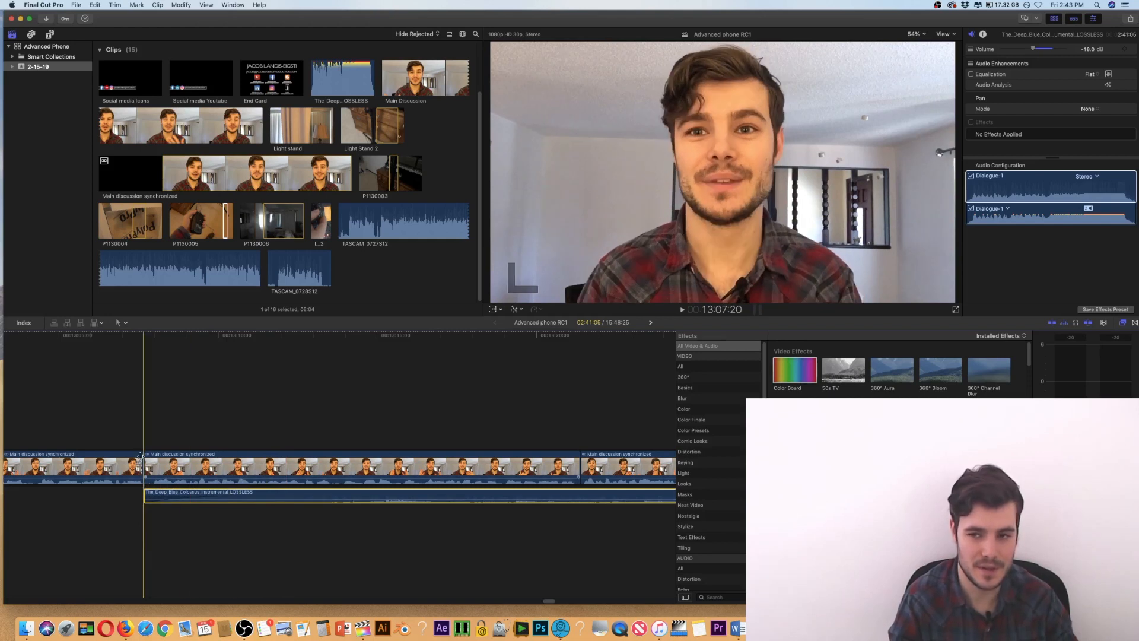
Play the music under the closing discussion to judge the mix, and lower its volume to about -26.6 dB.
key(space)
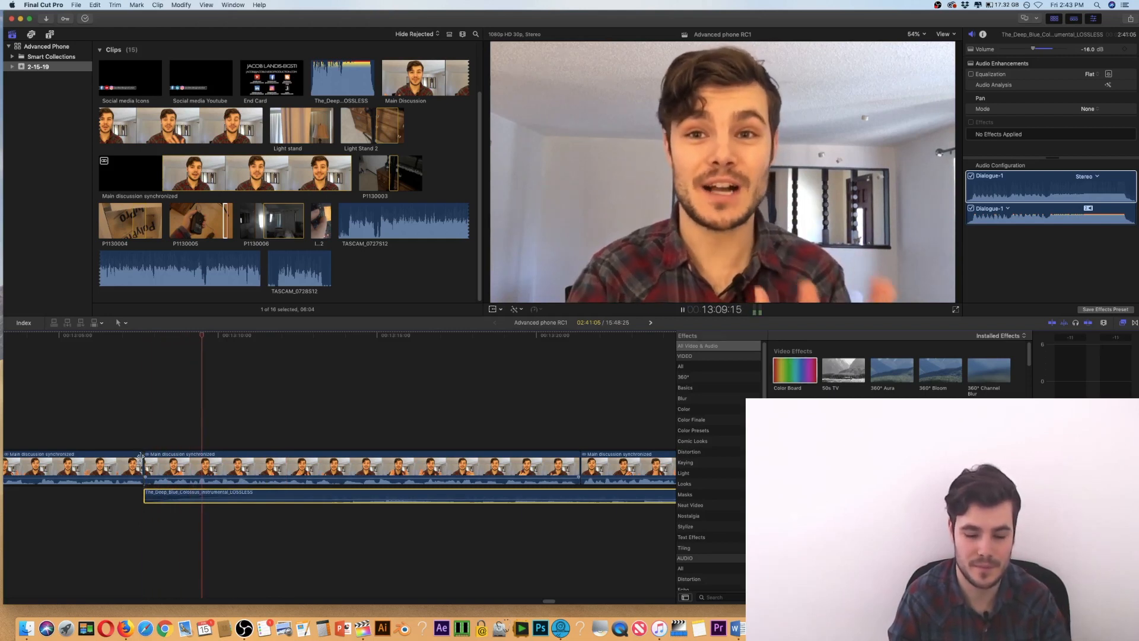
key(XF86AudioRaiseVolume)
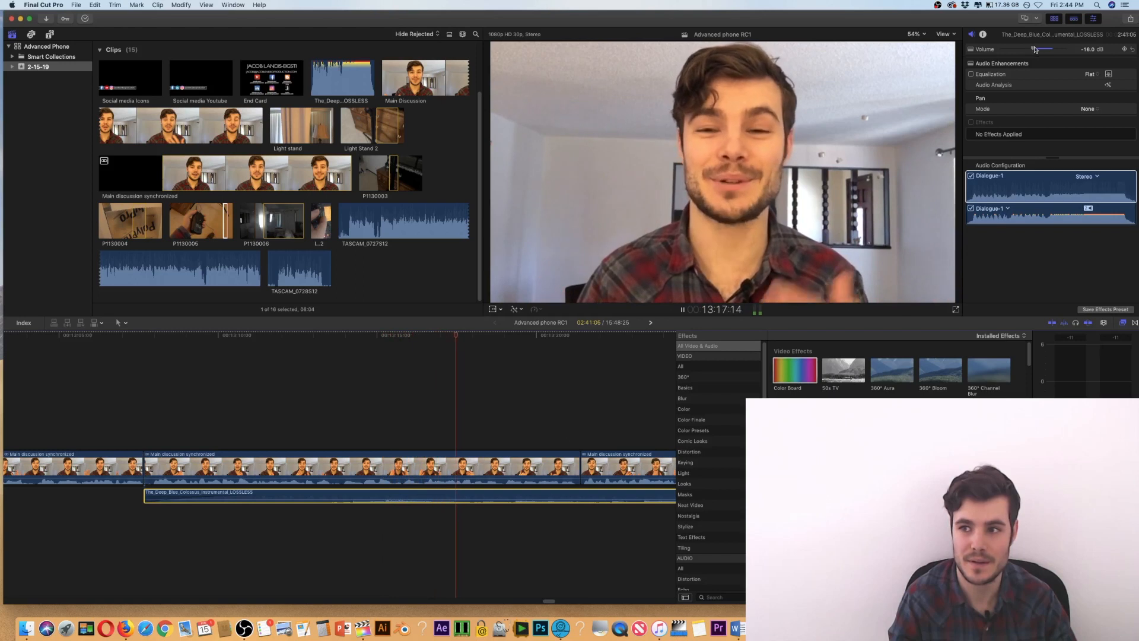
key(space)
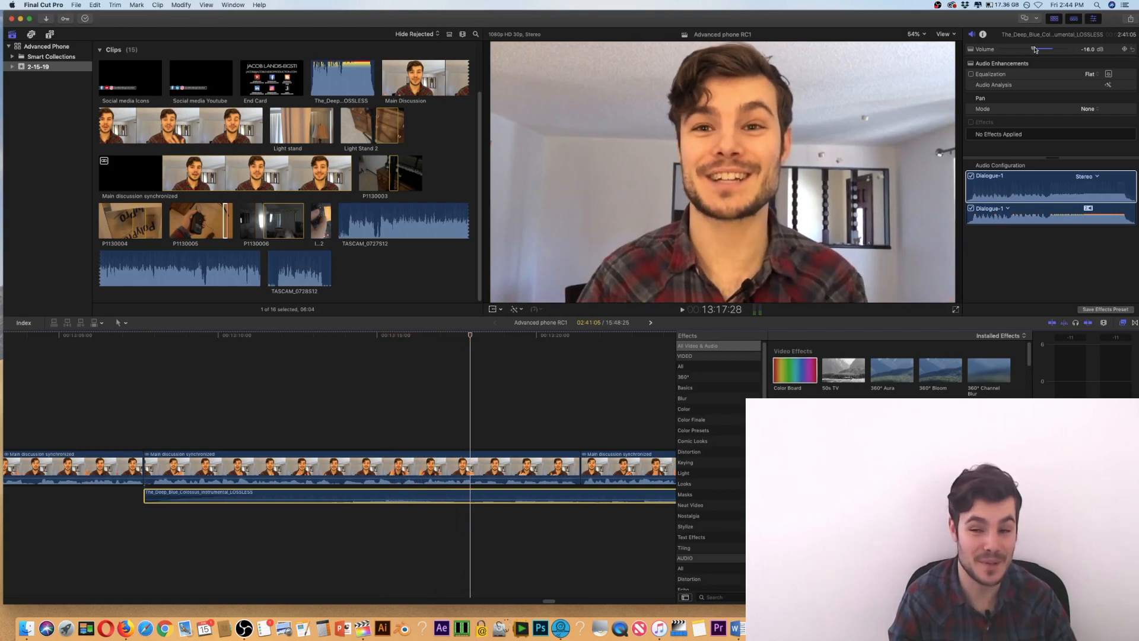
drag(1032, 50, 1028, 51)
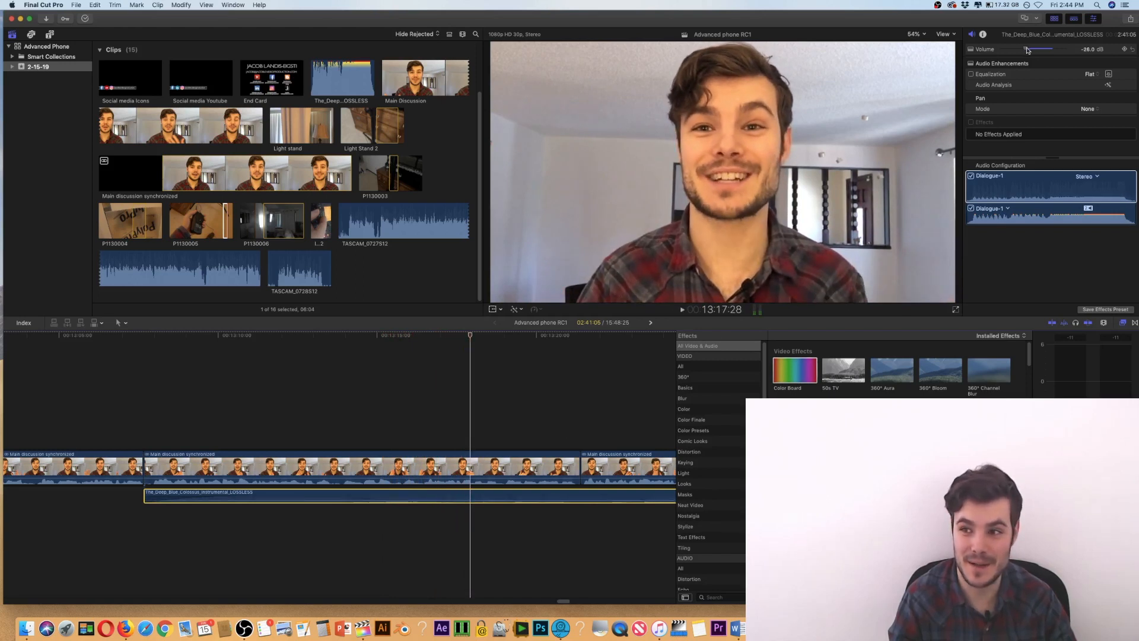
key(space)
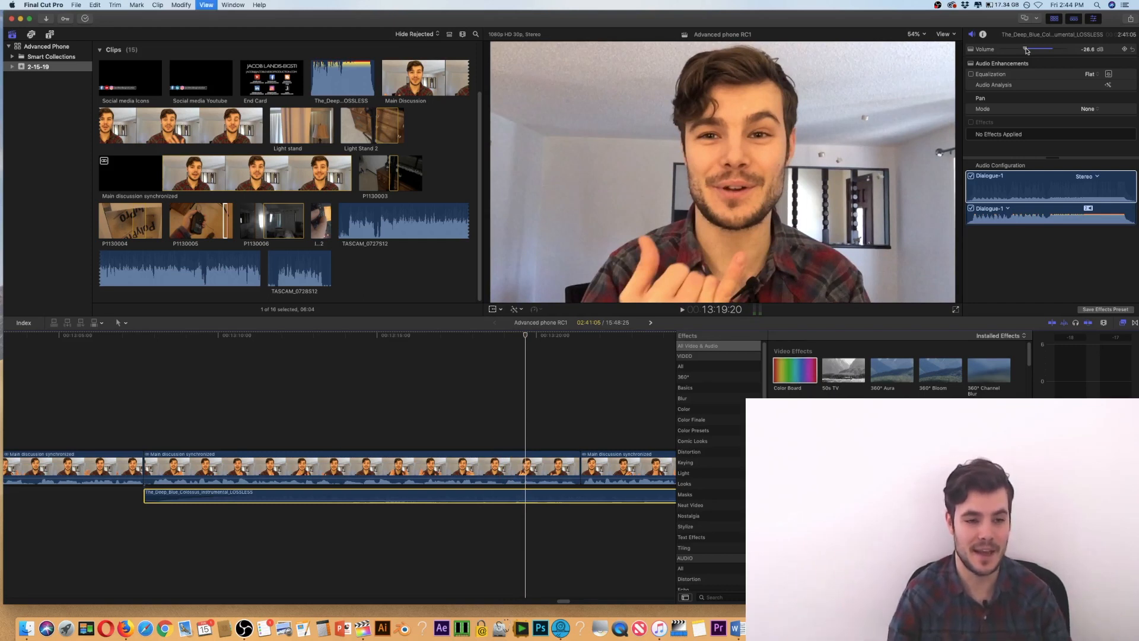
Delete the music track from beneath the closing main discussion clips.
key(super+minus)
key(super+minus)
key(super+minus)
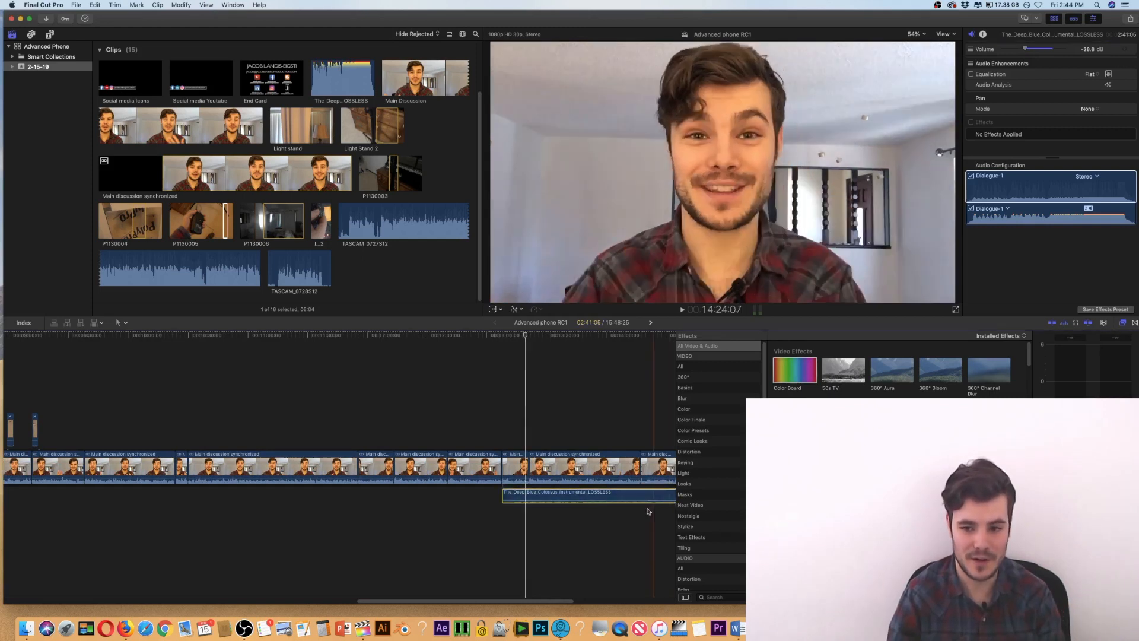
key(Delete)
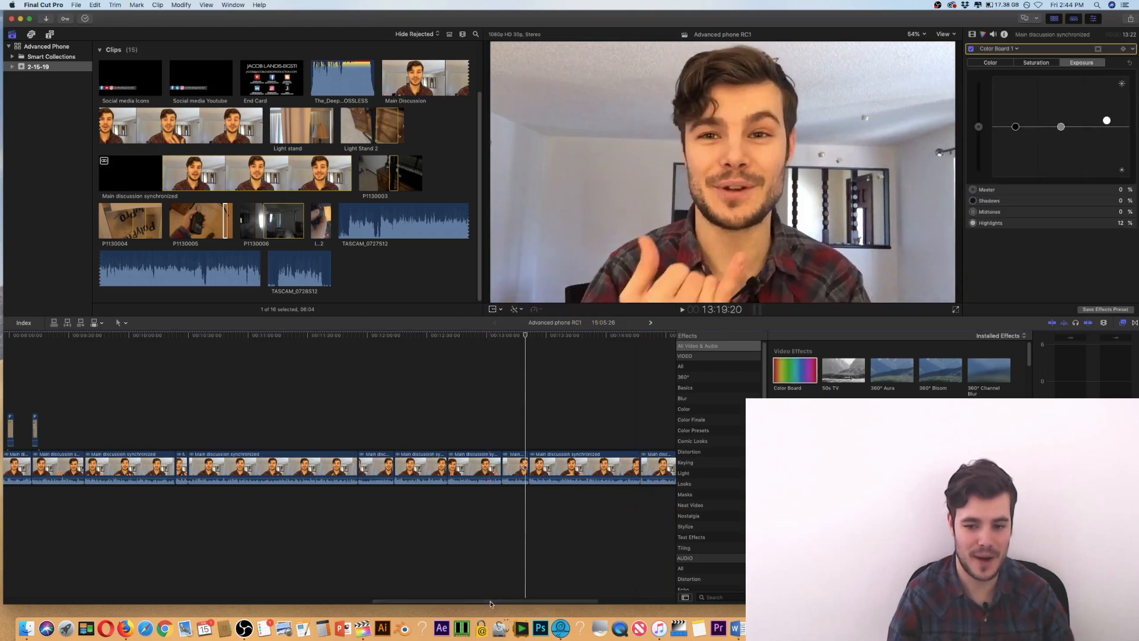
Connect the Social media Icons graphic above the first main discussion clip at the very start of the timeline.
scroll(236, 575, left, 10)
scroll(237, 576, left, 5)
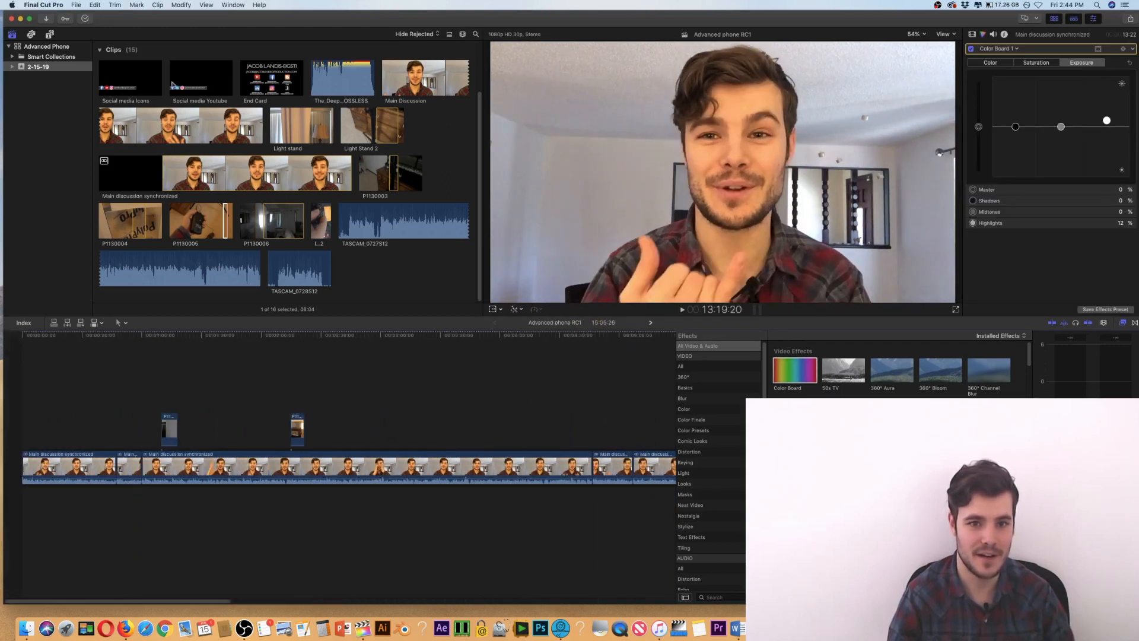
click(127, 84)
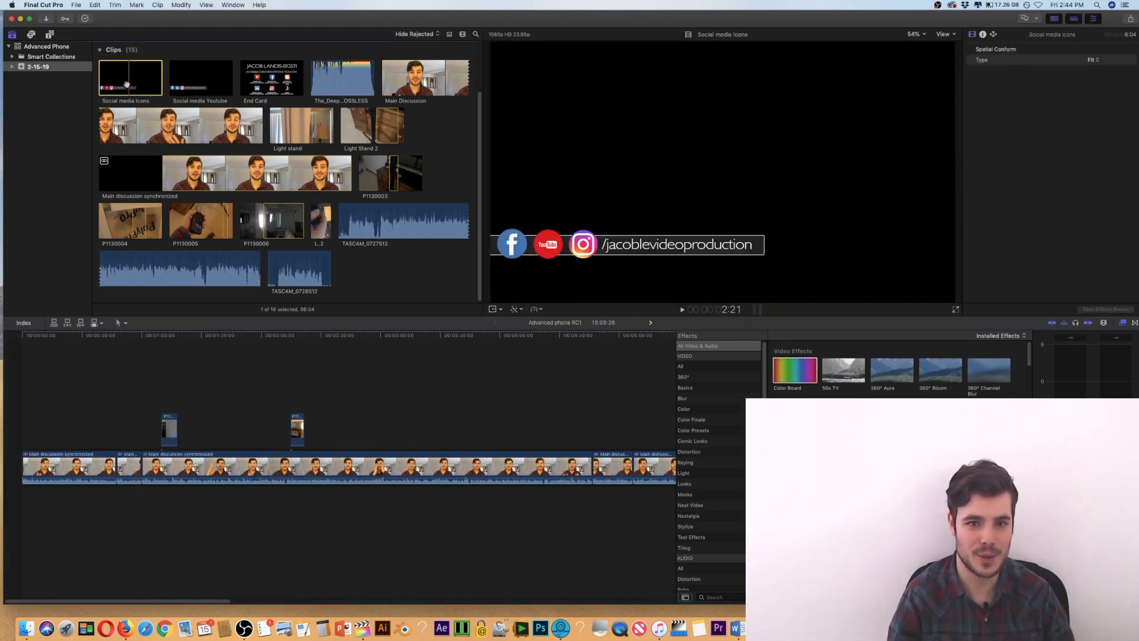
drag(95, 279, 26, 416)
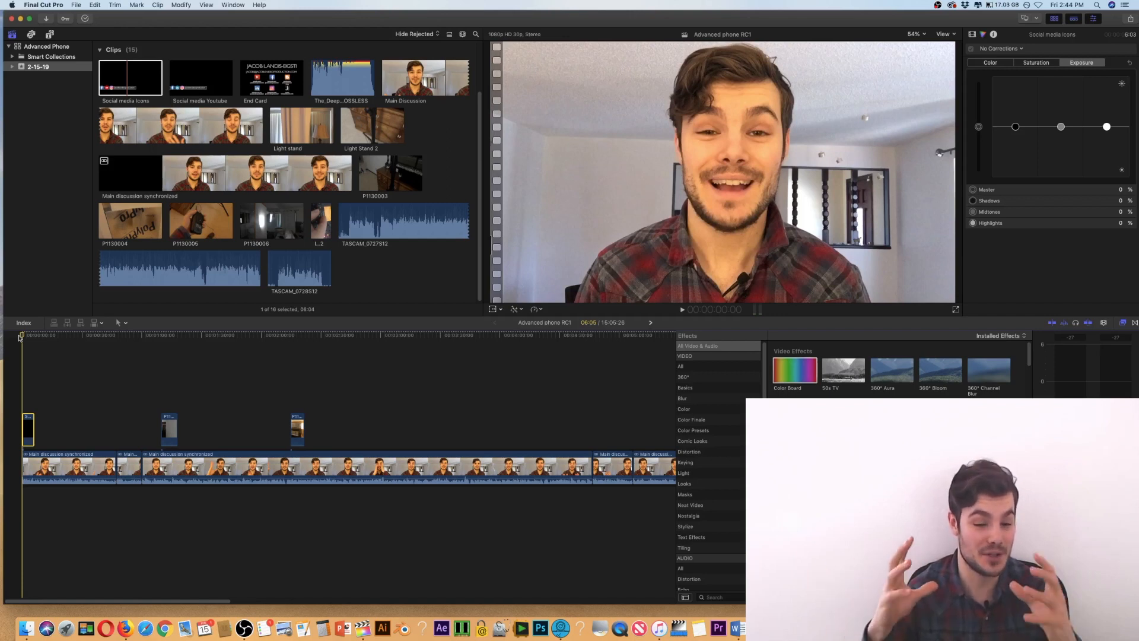
Preview the social media icons overlay and adjust its scale and horizontal position in the frame.
key(space)
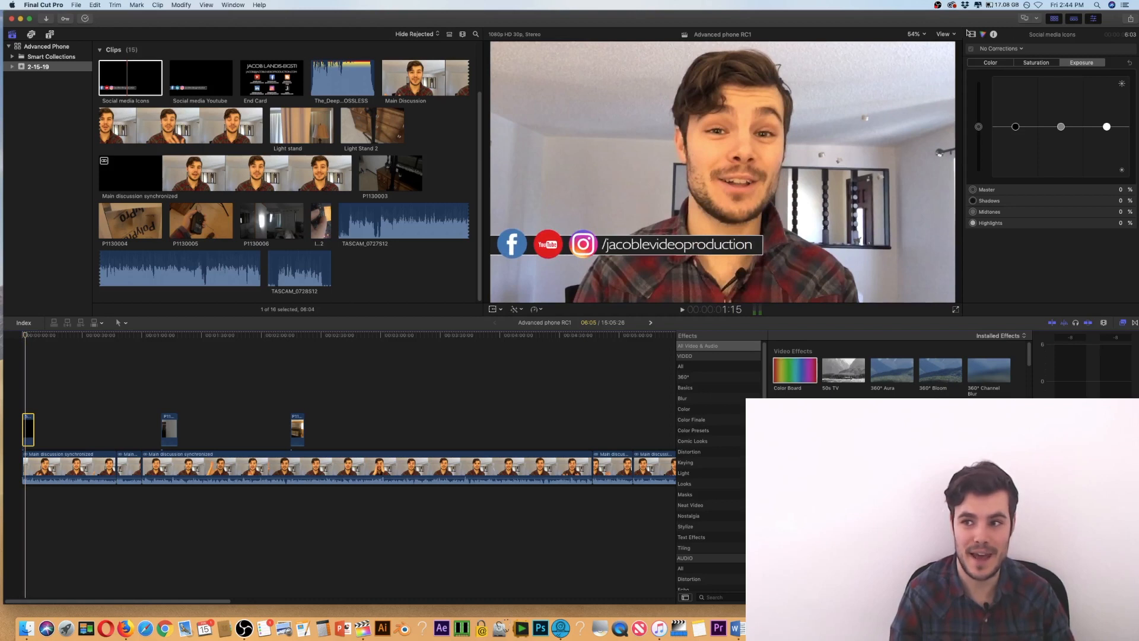
click(972, 34)
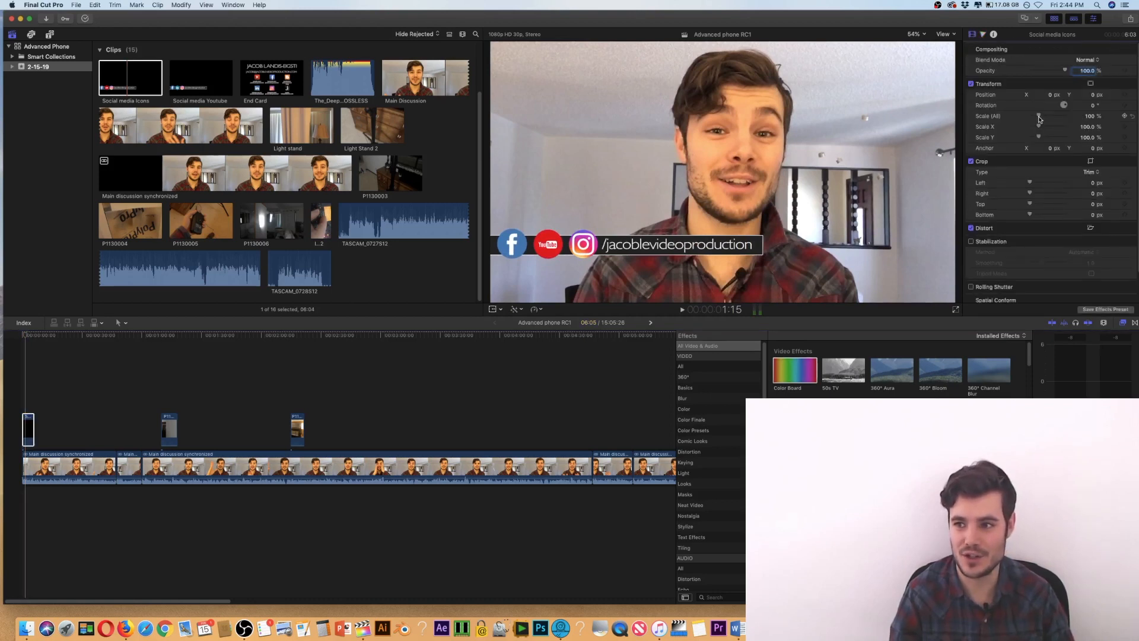
drag(1039, 119, 1067, 95)
drag(1049, 95, 1050, 95)
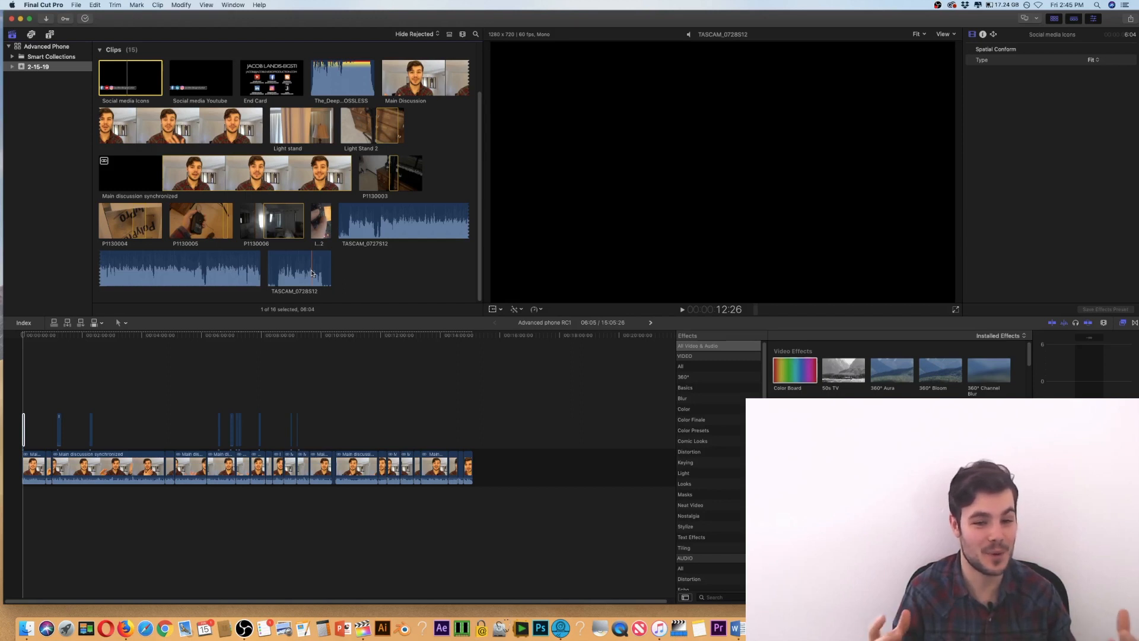
Return to the start of the timeline and select the first main discussion clip.
click(68, 363)
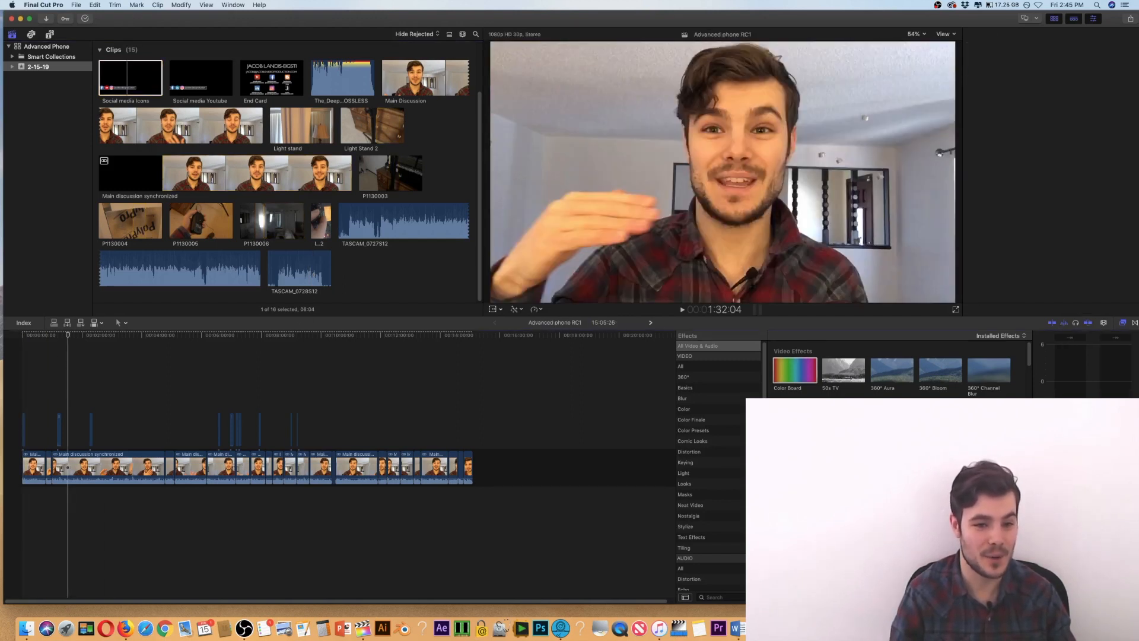
key(Home)
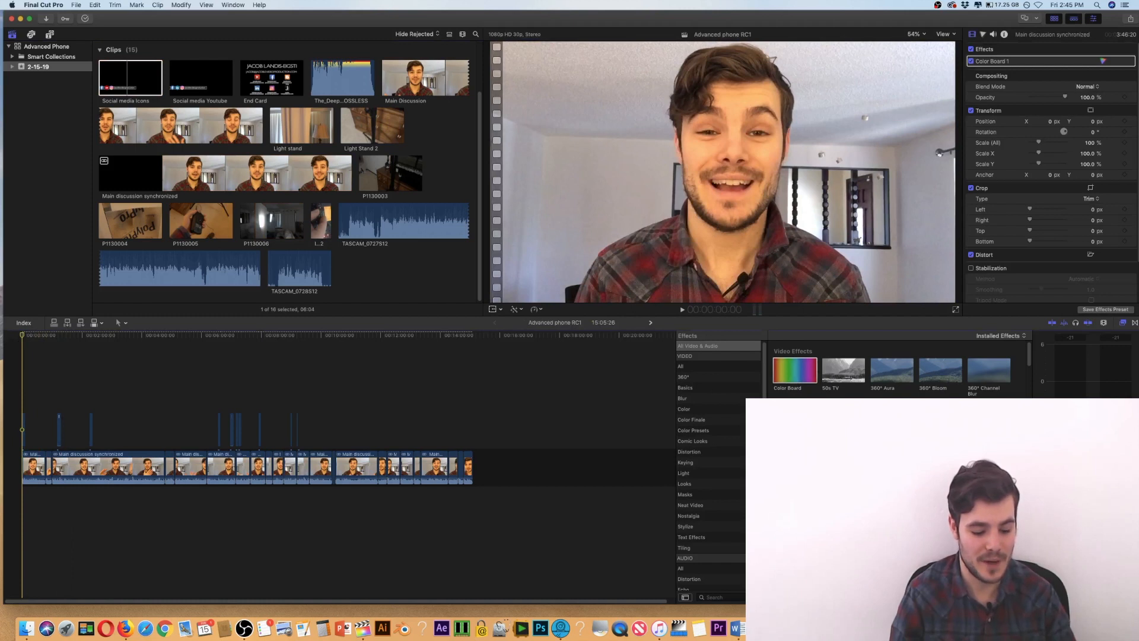
key(c)
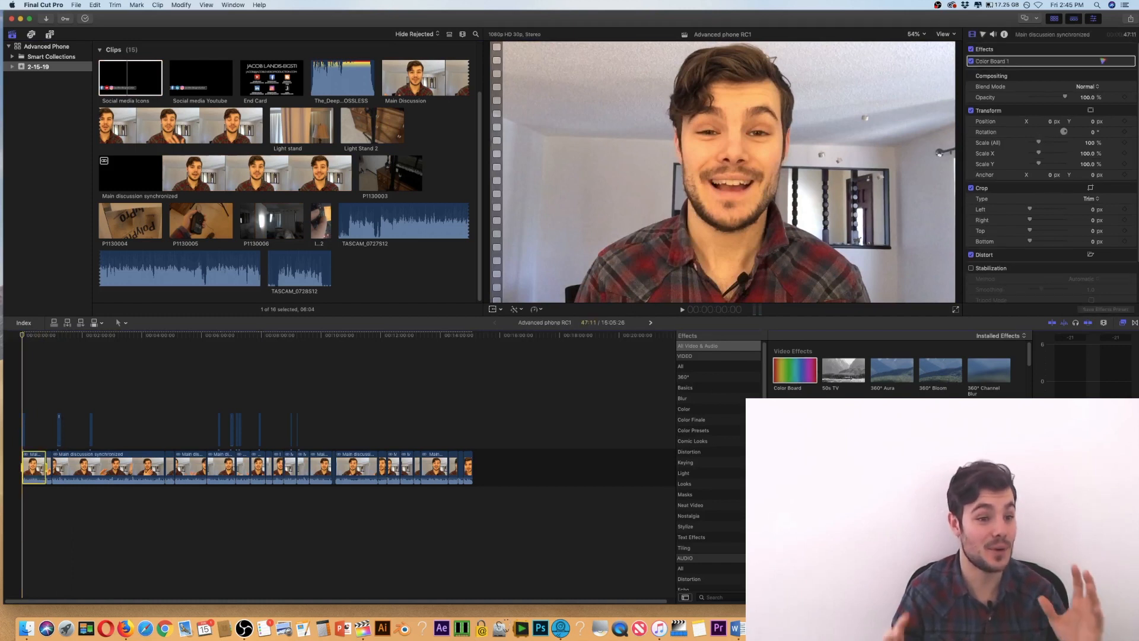